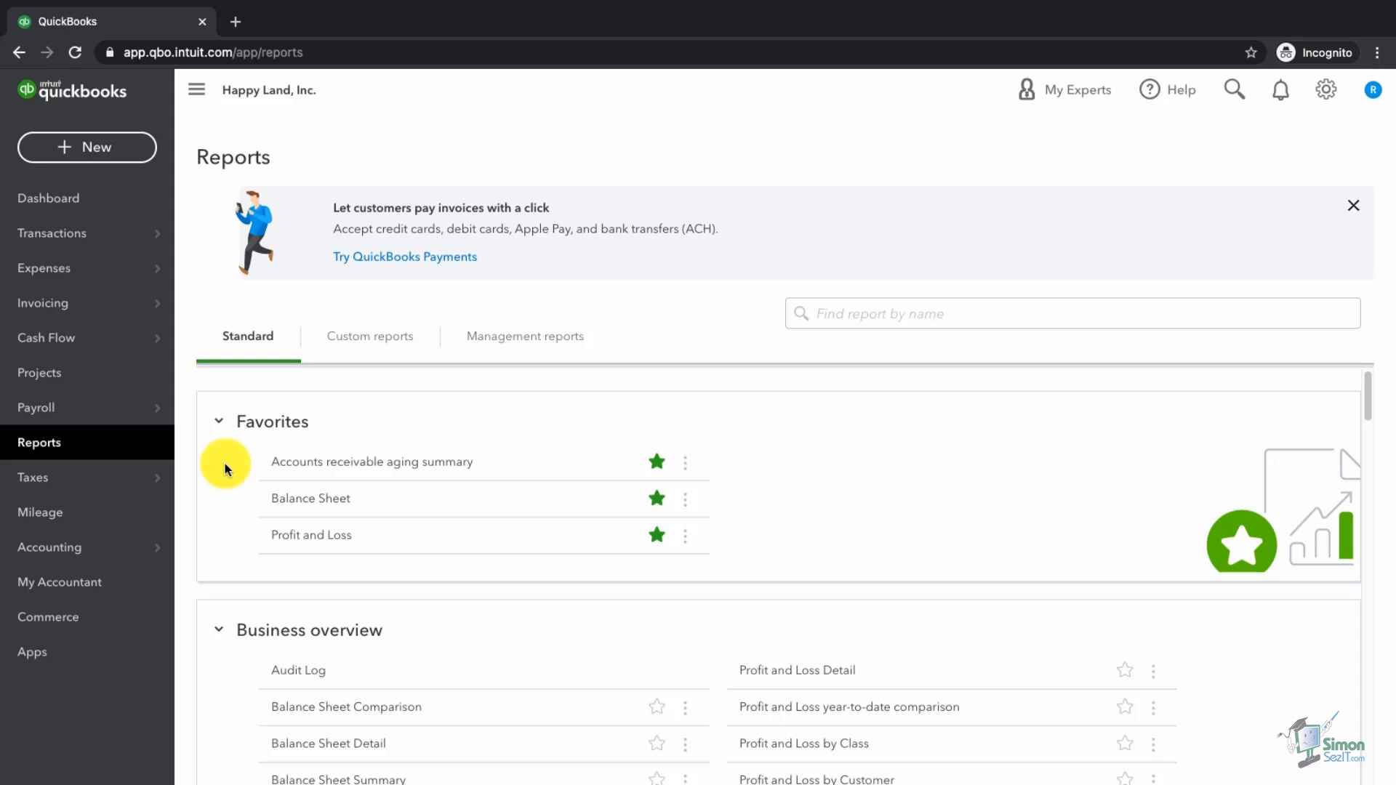
Step: Unstar Accounts receivable aging summary in Favorites and scroll down the report list
{"action": "left_click", "coordinate": [658, 465]}
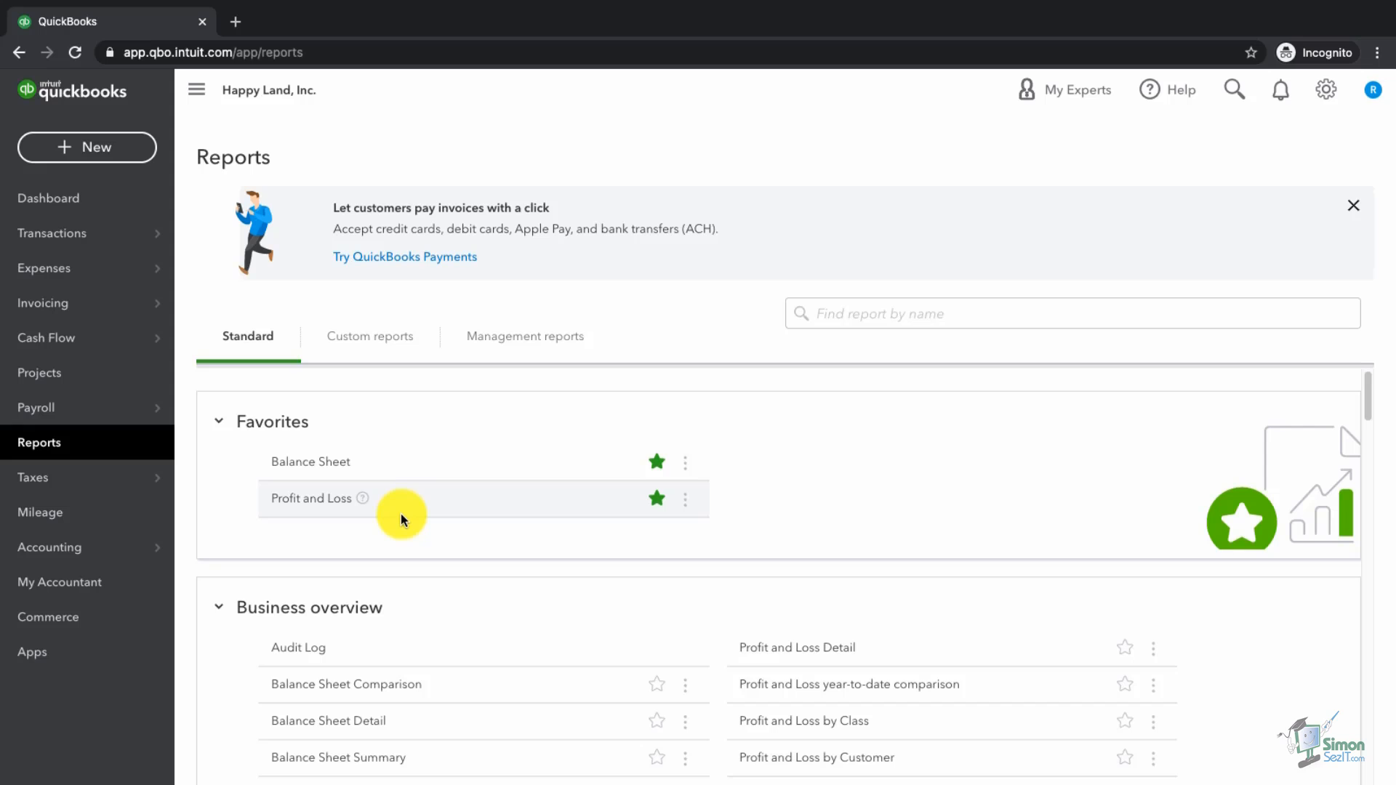
{"action": "scroll", "coordinate": [400, 513], "scroll_direction": "down", "scroll_amount": 2}
{"action": "scroll", "coordinate": [401, 518], "scroll_direction": "down", "scroll_amount": 2}
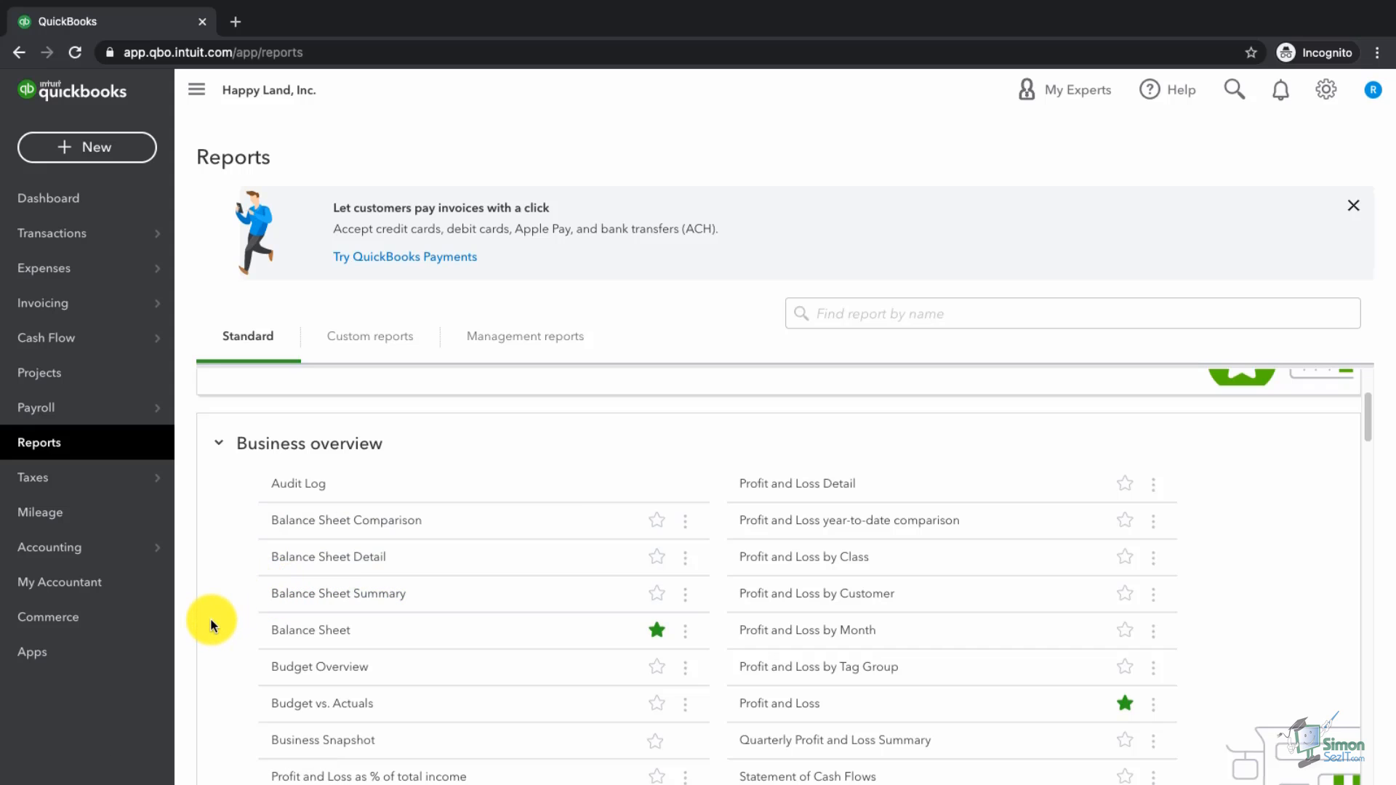
{"action": "scroll", "coordinate": [210, 621], "scroll_direction": "down", "scroll_amount": 5}
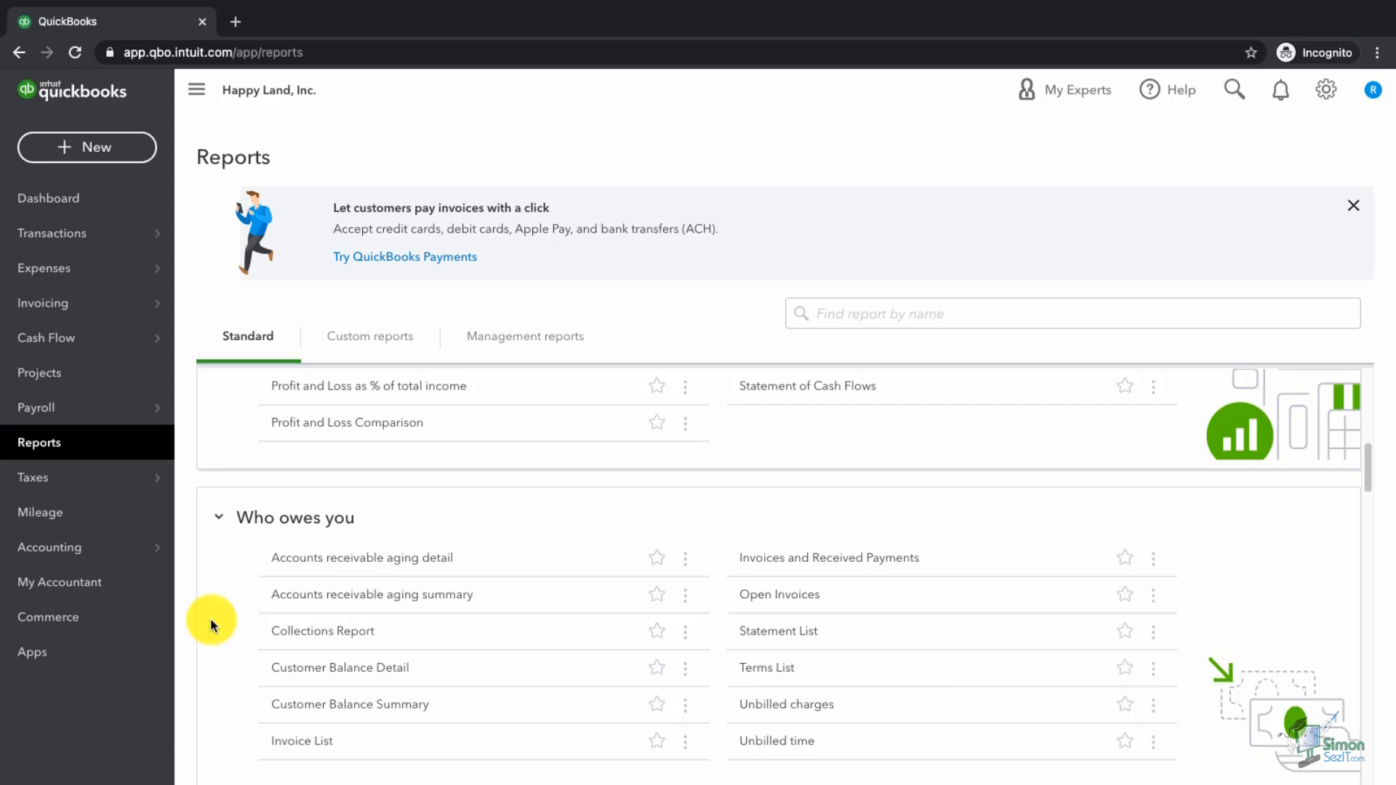
{"action": "scroll", "coordinate": [213, 626], "scroll_direction": "down", "scroll_amount": 4}
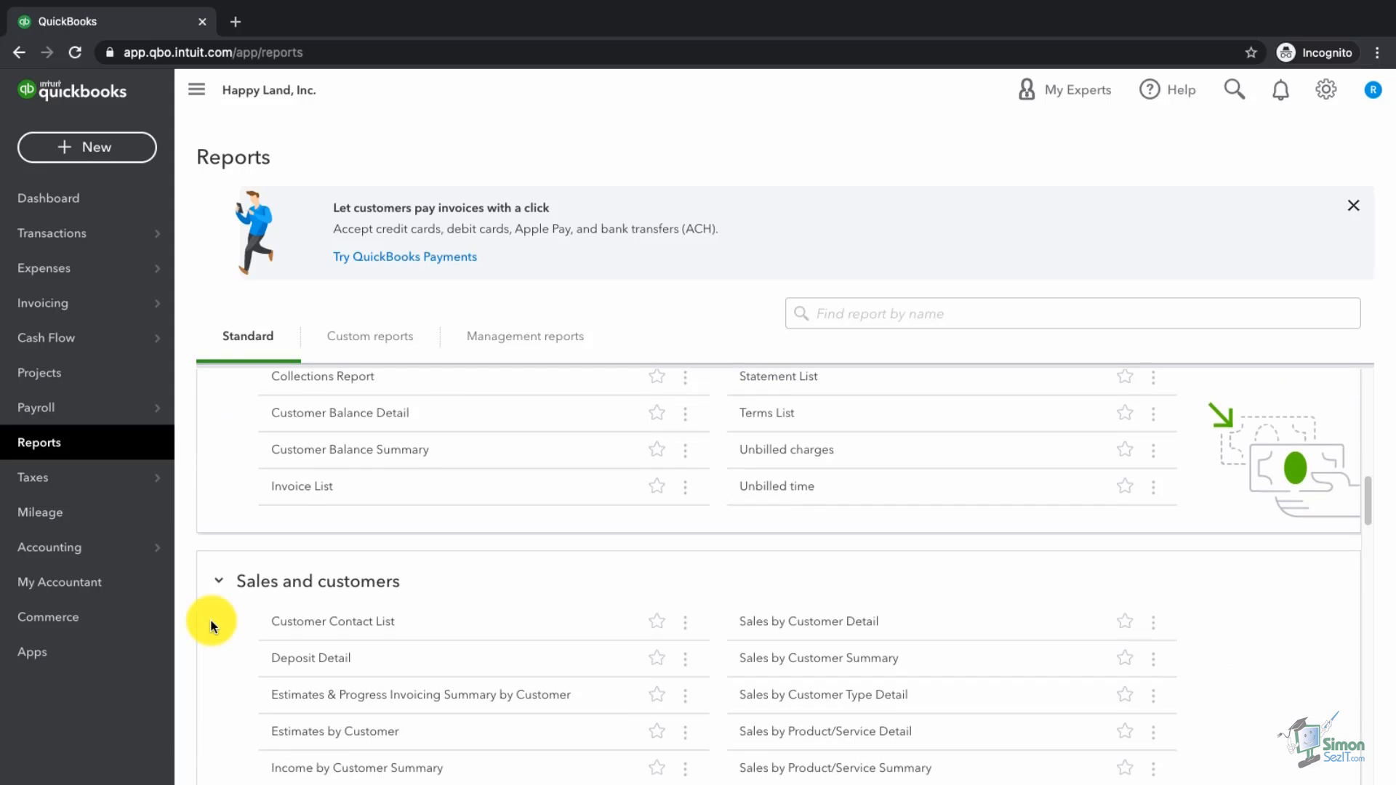
{"action": "scroll", "coordinate": [213, 625], "scroll_direction": "down", "scroll_amount": 1}
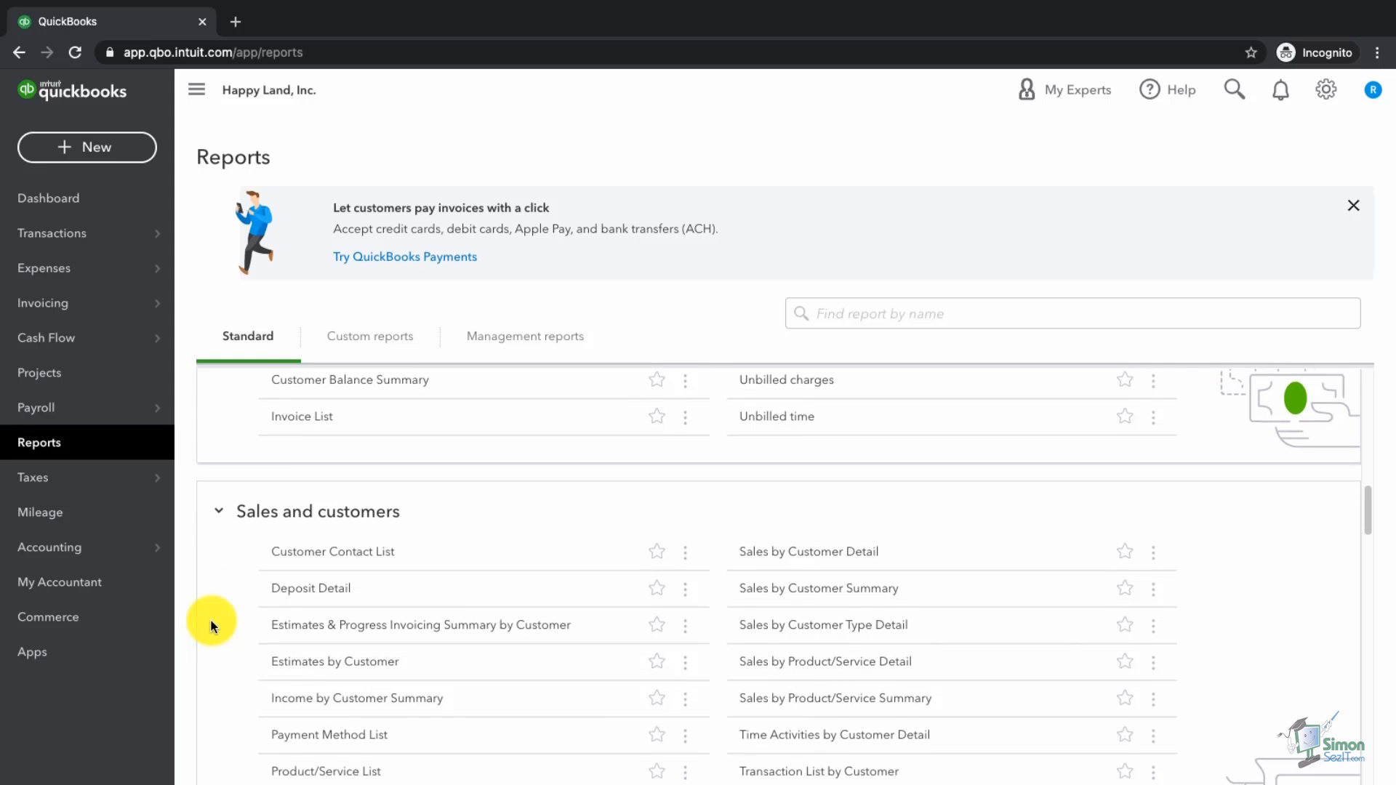
{"action": "scroll", "coordinate": [213, 626], "scroll_direction": "down", "scroll_amount": 4}
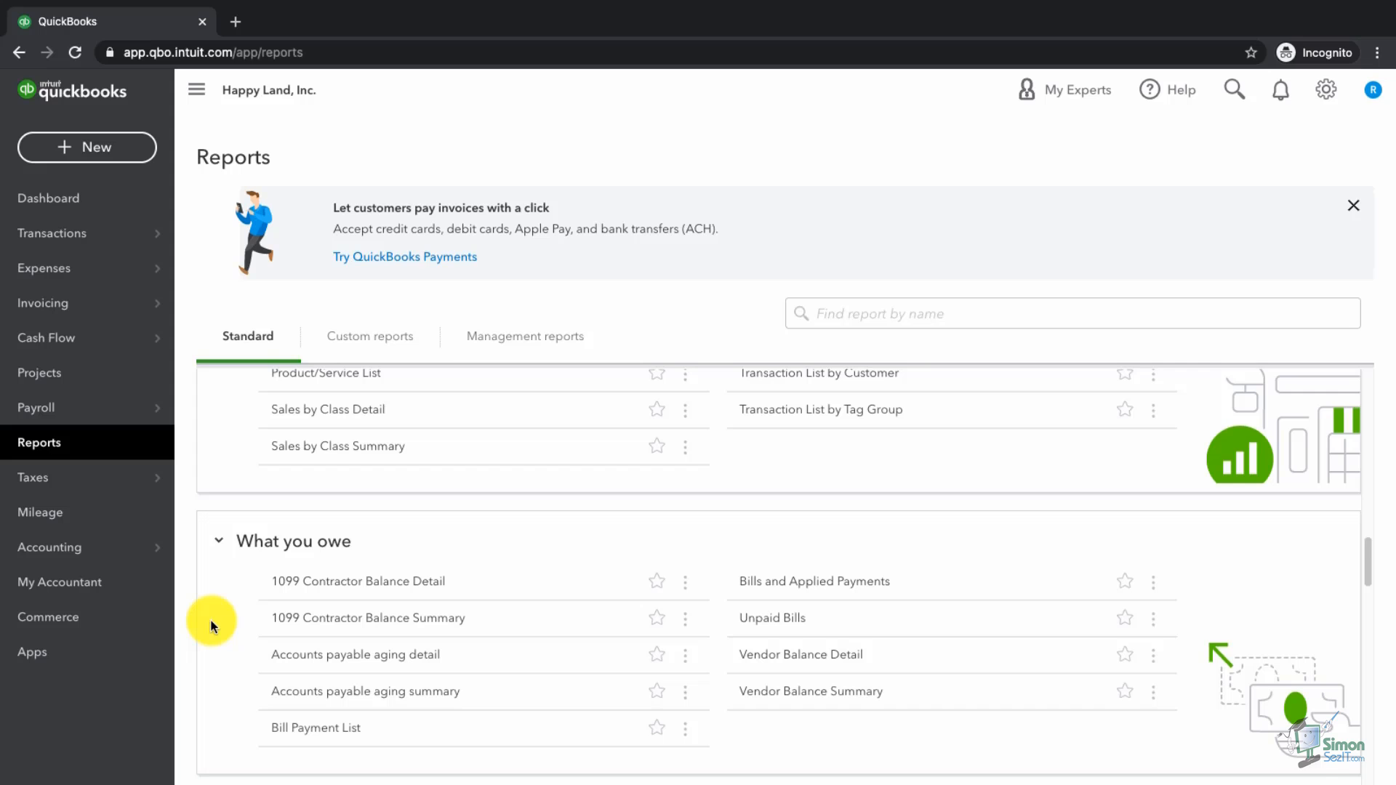
{"action": "scroll", "coordinate": [213, 625], "scroll_direction": "down", "scroll_amount": 4}
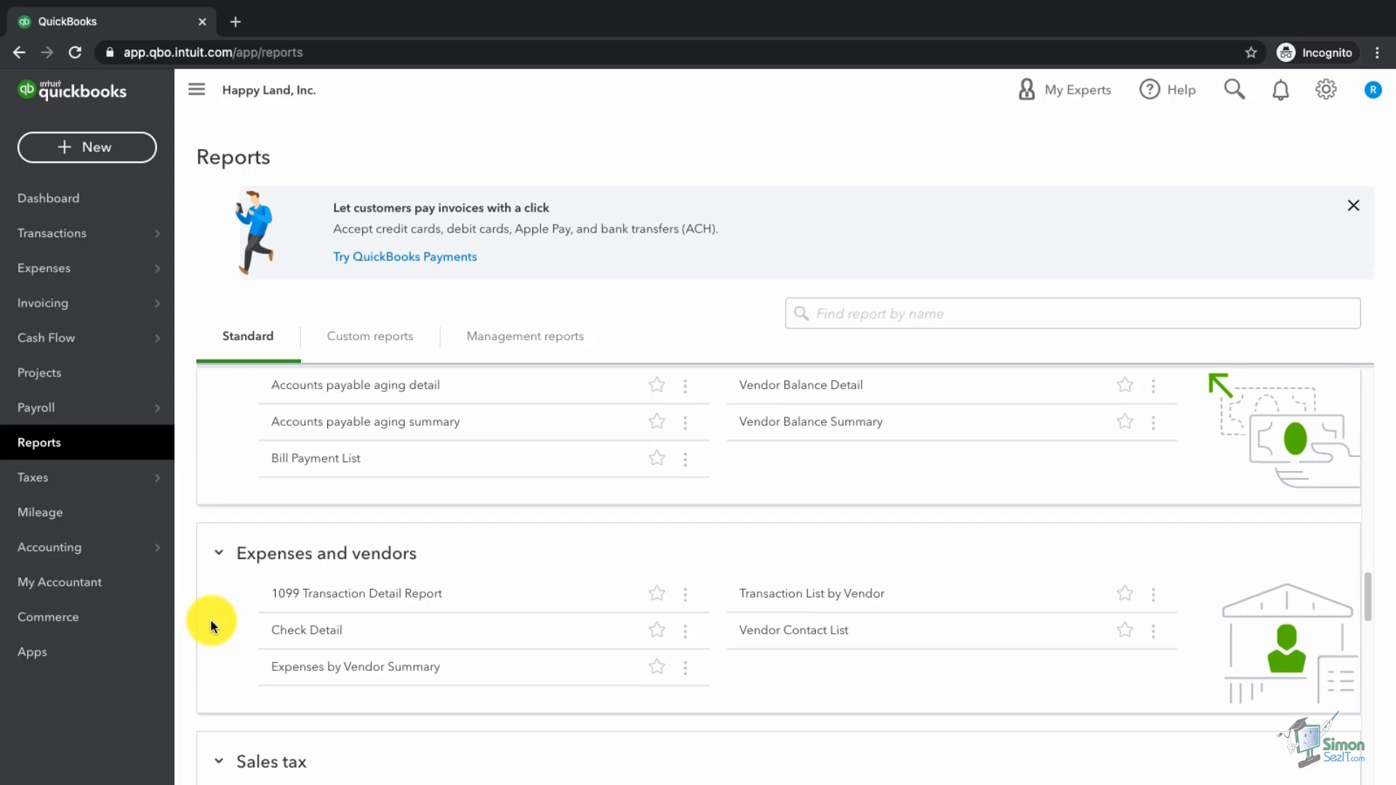
{"action": "scroll", "coordinate": [213, 625], "scroll_direction": "down", "scroll_amount": 3}
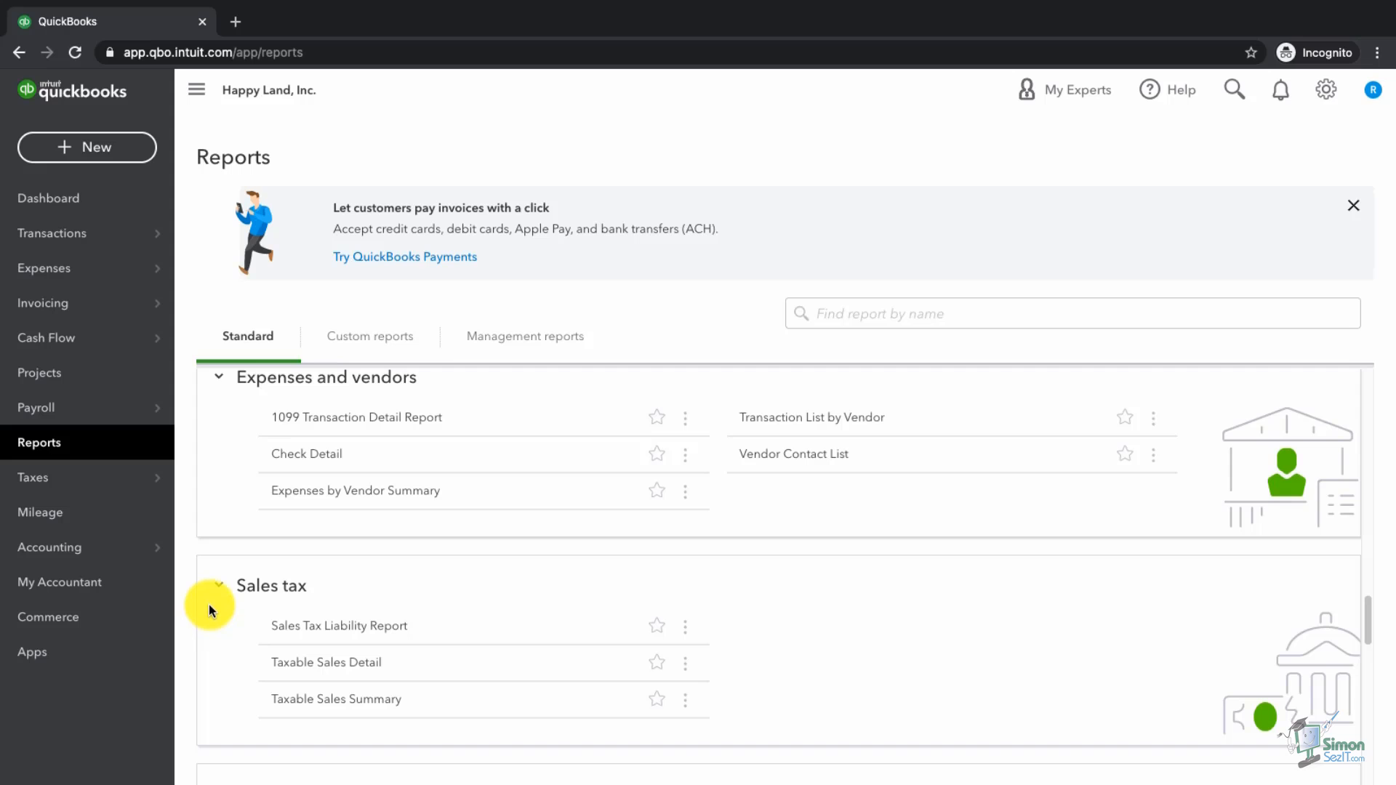
Step: Browse further down the report list, then scroll back toward the top
{"action": "mouse_move", "coordinate": [94, 491]}
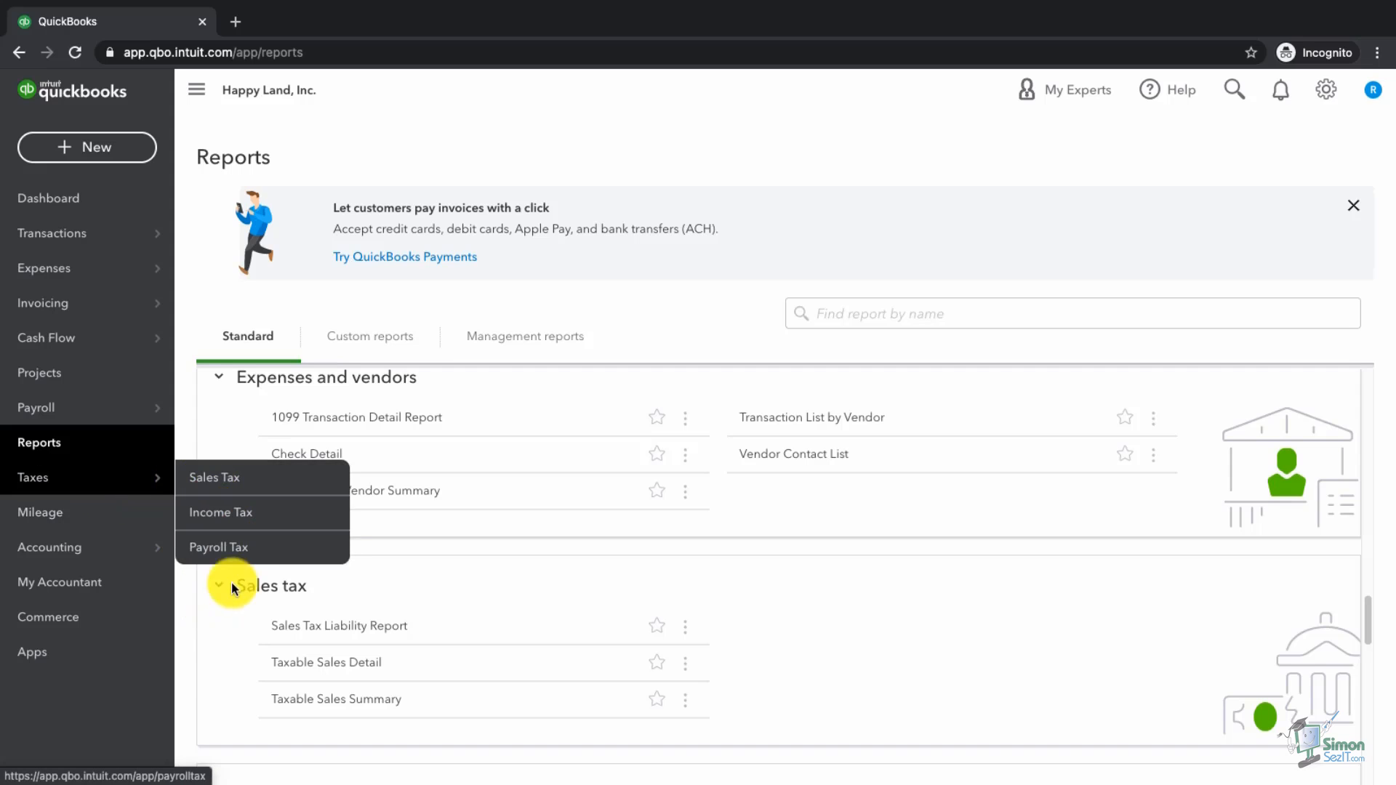
{"action": "scroll", "coordinate": [215, 684], "scroll_direction": "down", "scroll_amount": 2}
{"action": "scroll", "coordinate": [215, 687], "scroll_direction": "down", "scroll_amount": 6}
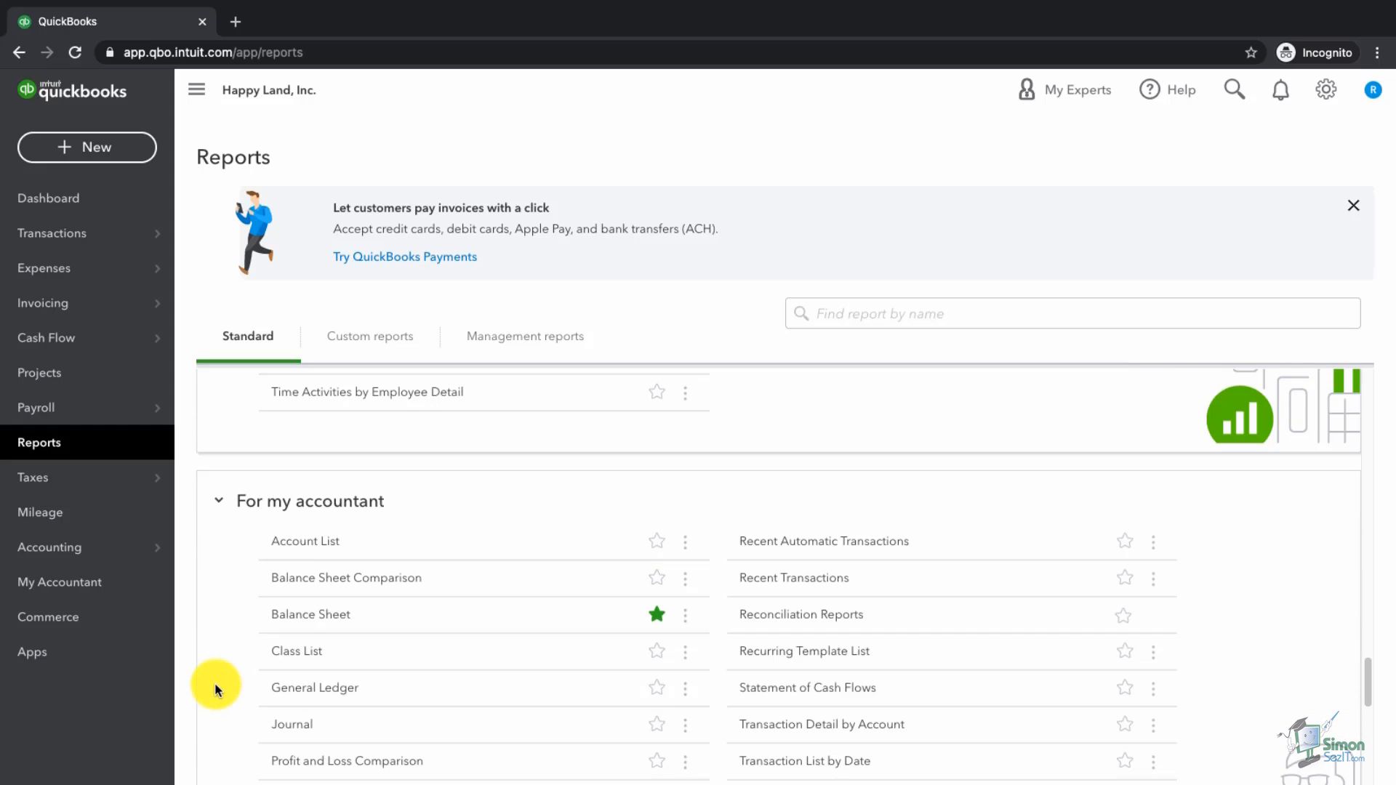
{"action": "scroll", "coordinate": [215, 685], "scroll_direction": "down", "scroll_amount": 3}
{"action": "scroll", "coordinate": [216, 690], "scroll_direction": "down", "scroll_amount": 4}
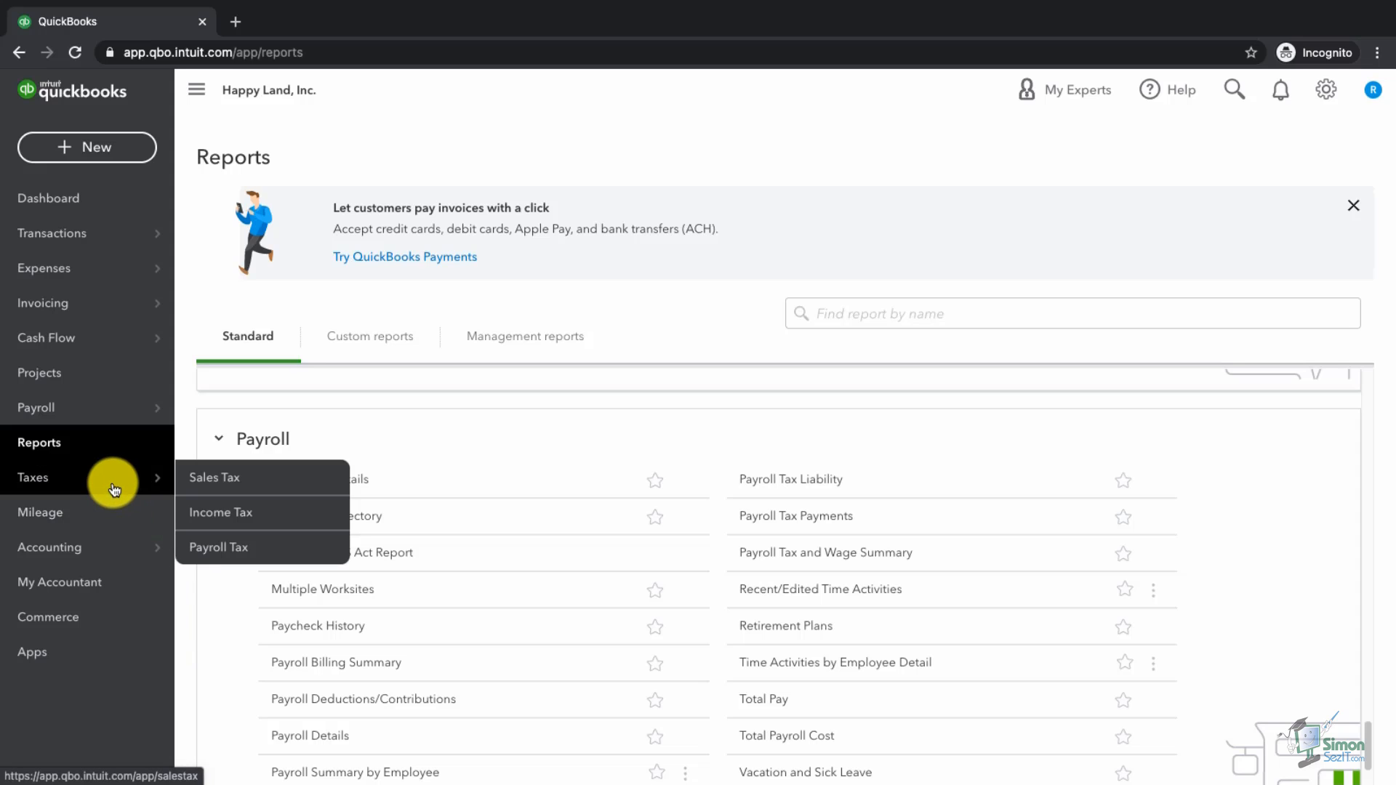
{"action": "mouse_move", "coordinate": [126, 420]}
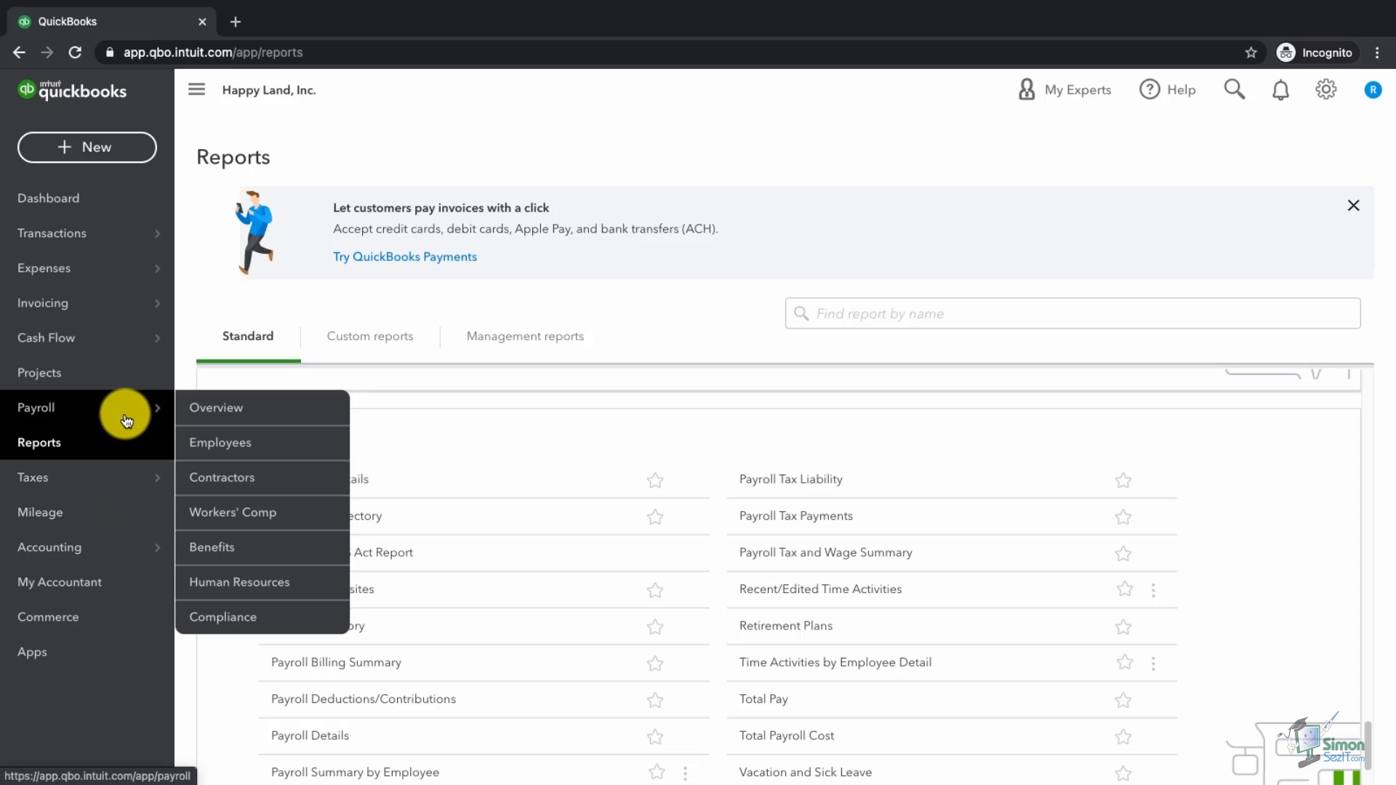
{"action": "scroll", "coordinate": [305, 613], "scroll_direction": "up", "scroll_amount": 10}
{"action": "scroll", "coordinate": [333, 663], "scroll_direction": "up", "scroll_amount": 14}
{"action": "scroll", "coordinate": [333, 663], "scroll_direction": "up", "scroll_amount": 15}
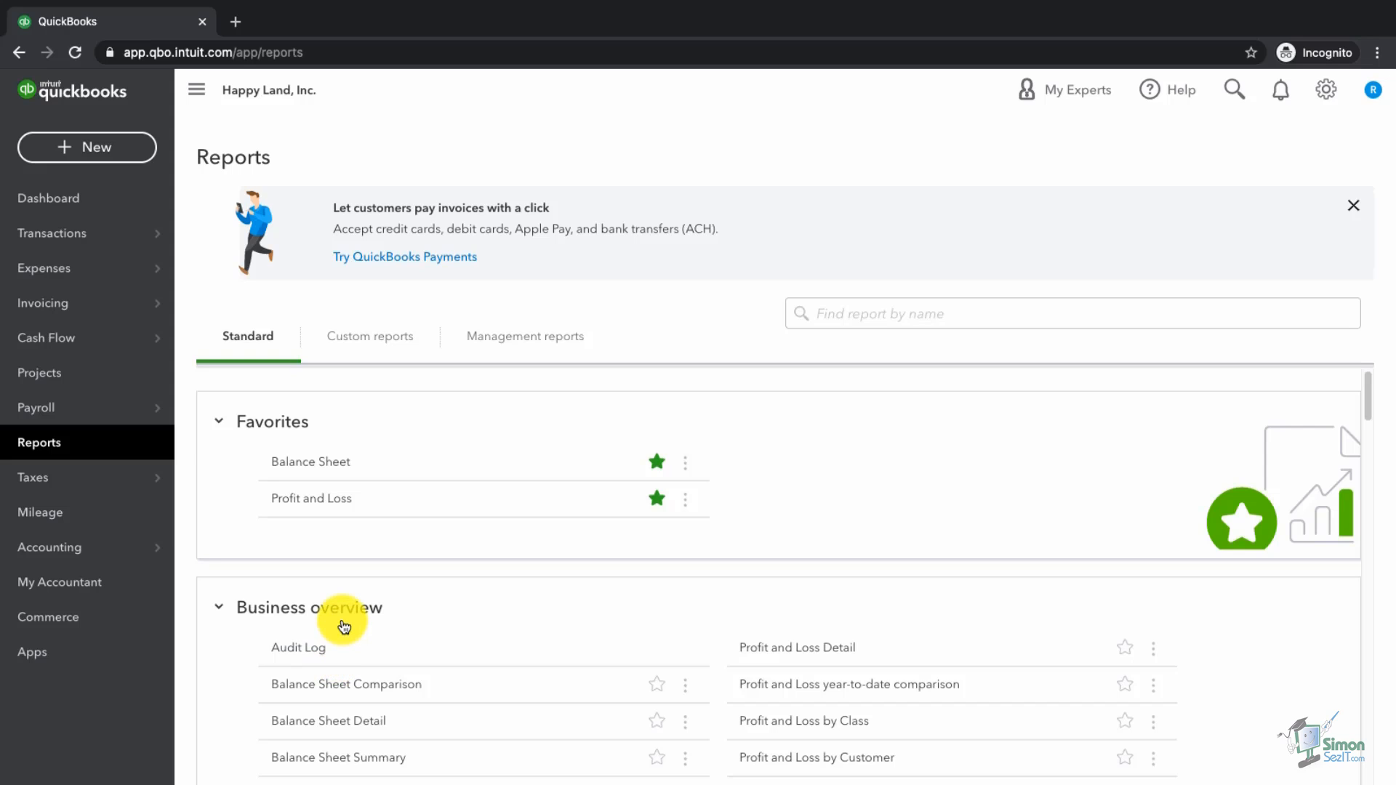
Step: Open Profit and Loss and review its January 1 to March 25, 2021 period and $31,175.00 income
{"action": "left_click", "coordinate": [322, 507]}
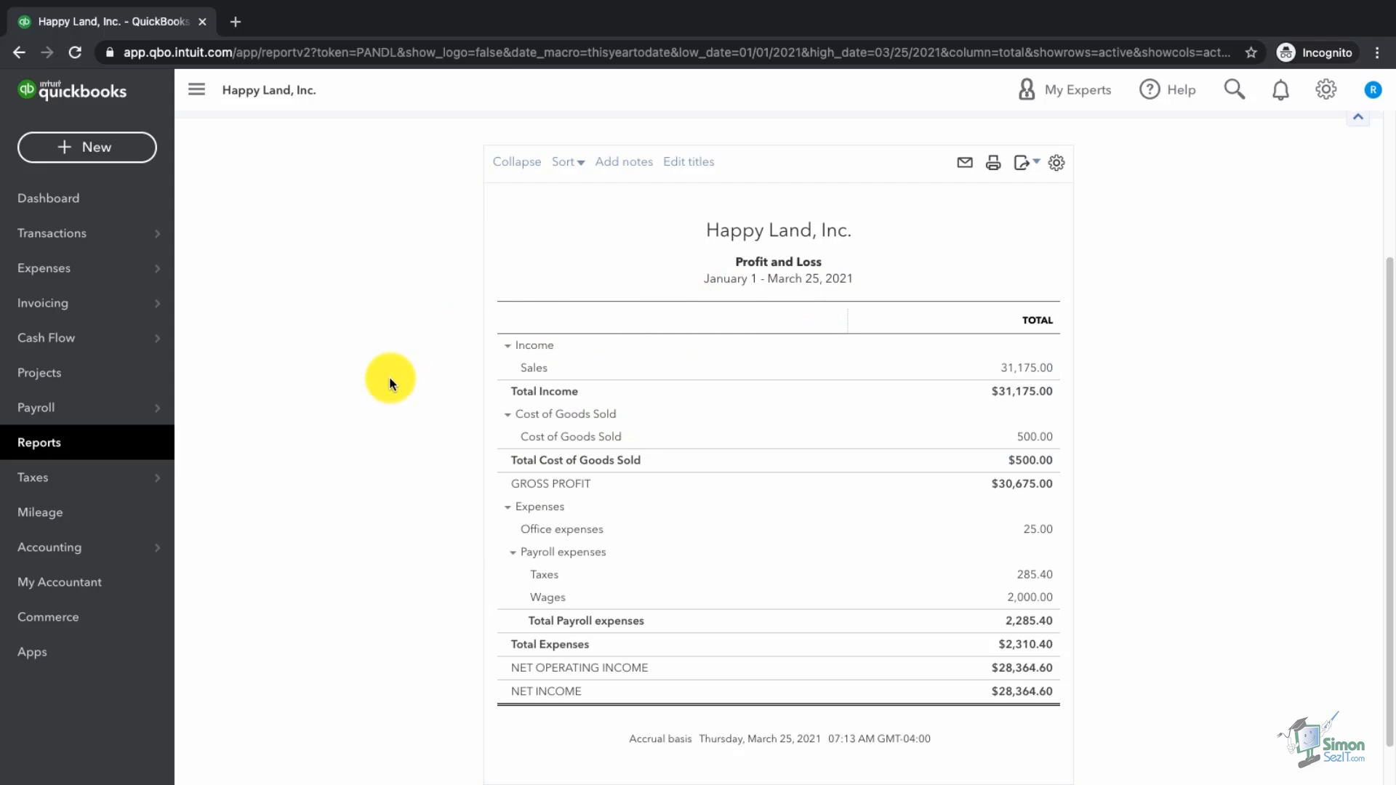
{"action": "scroll", "coordinate": [390, 377], "scroll_direction": "up", "scroll_amount": 3}
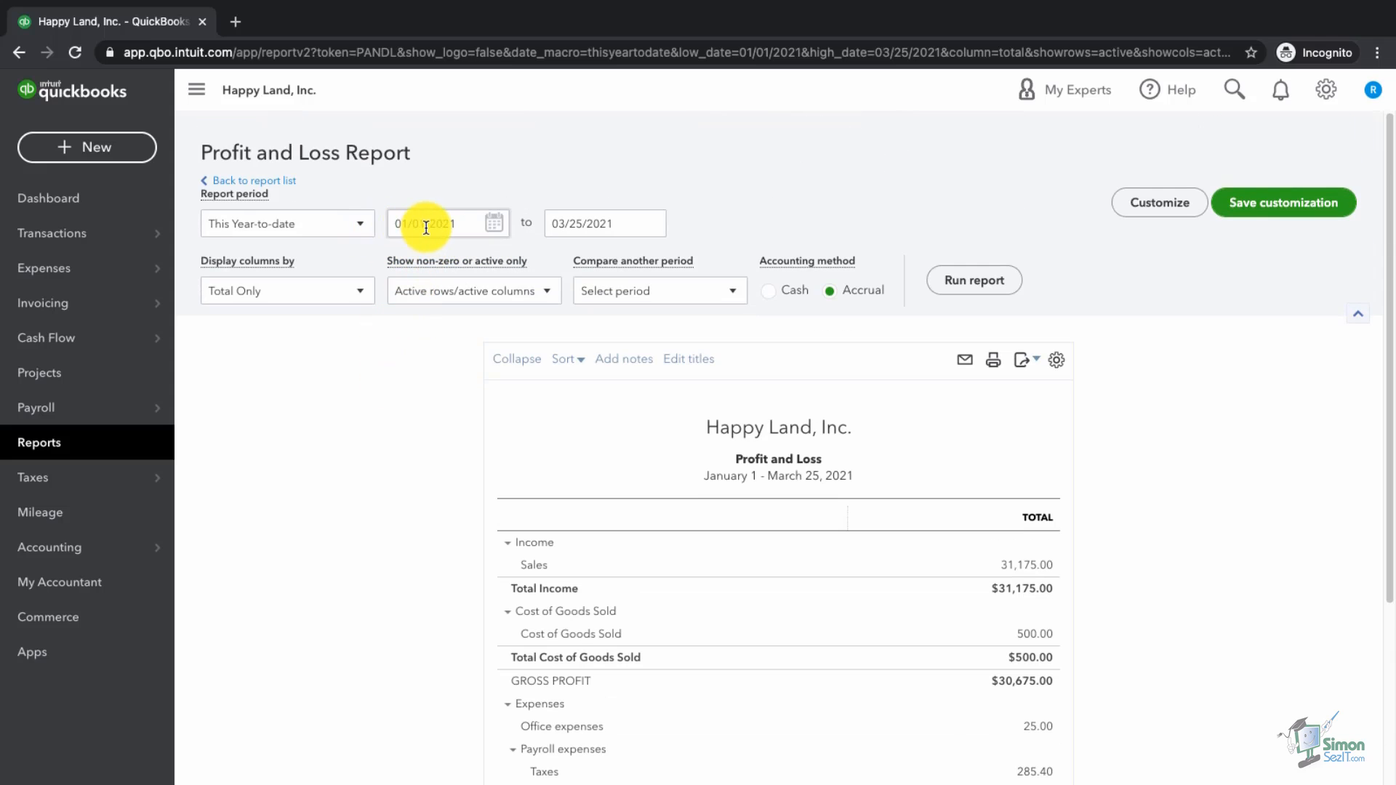
{"action": "left_click", "coordinate": [364, 228]}
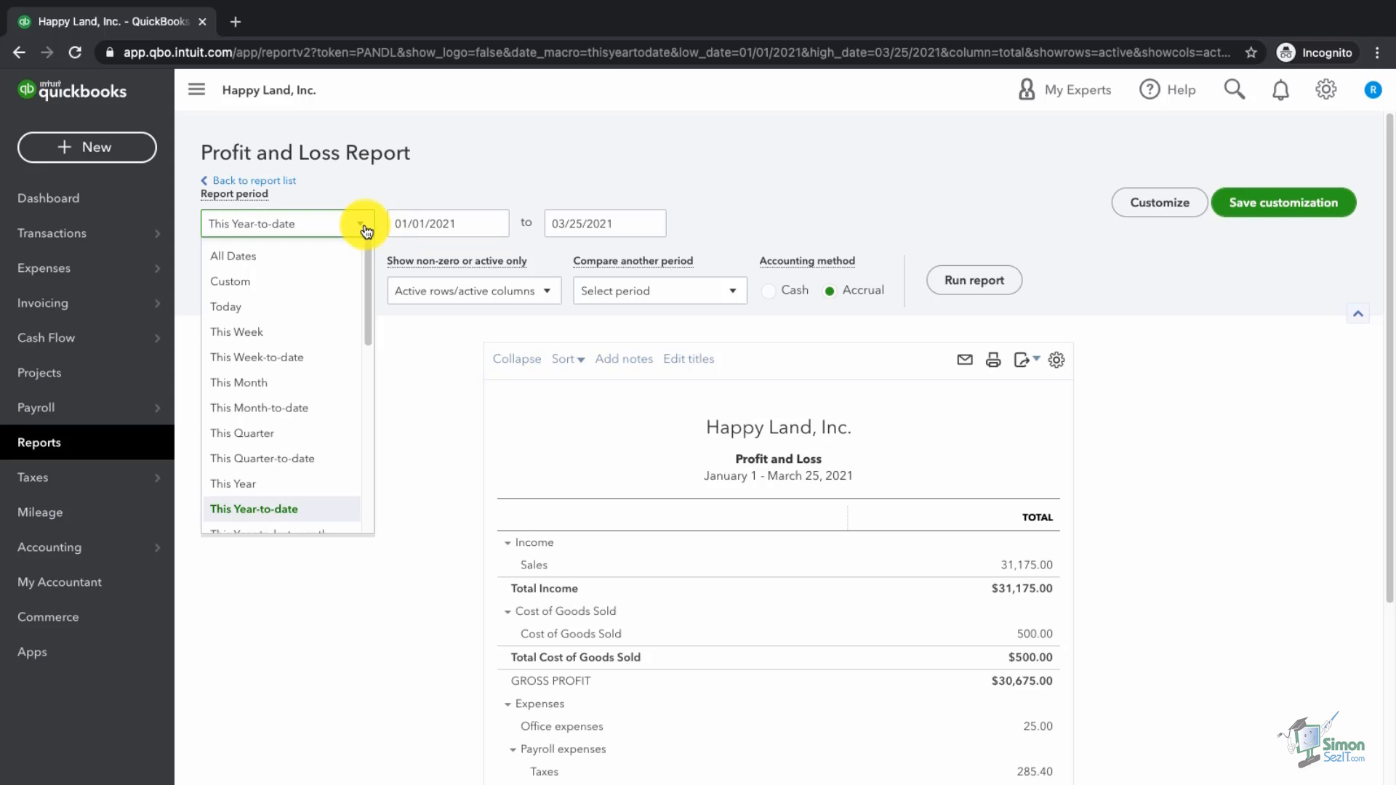
{"action": "left_click", "coordinate": [434, 223]}
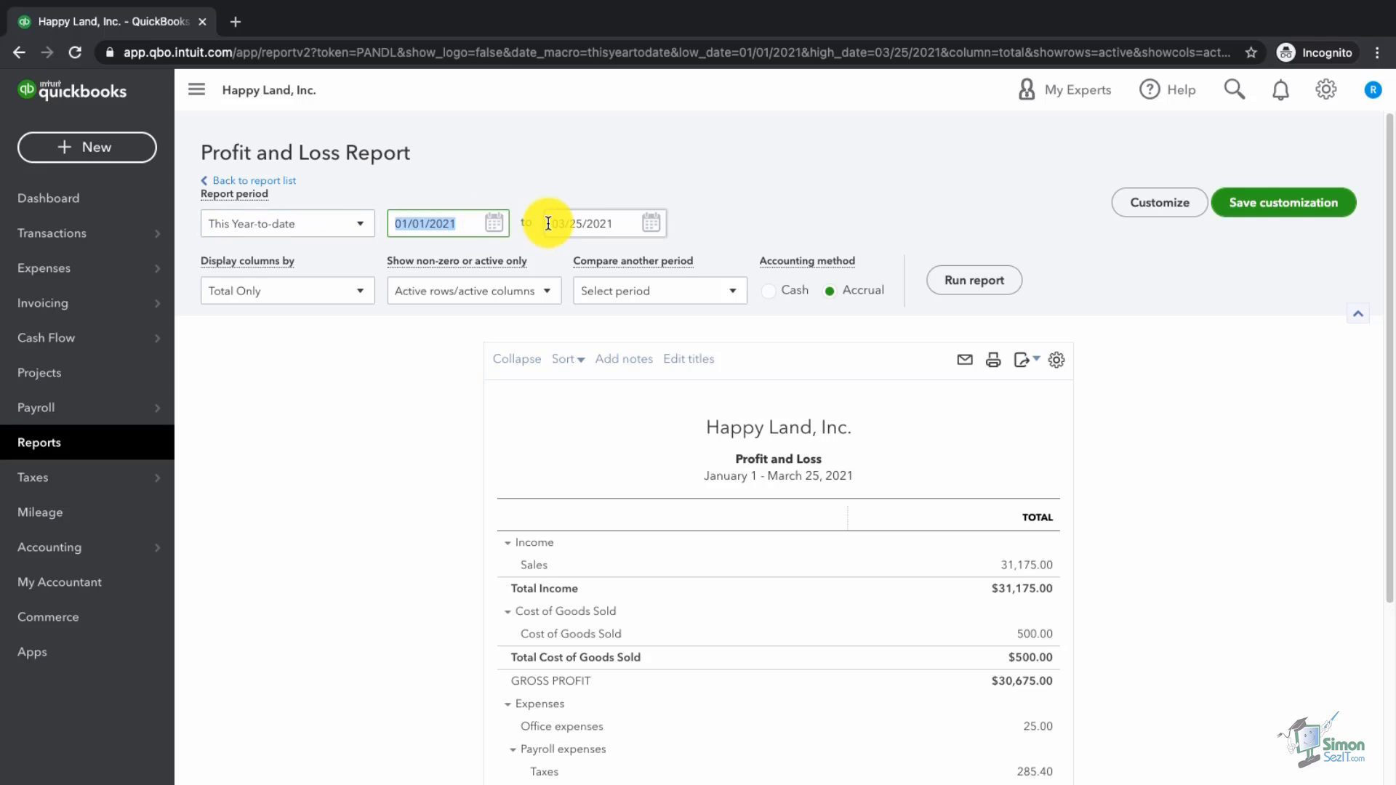
{"action": "left_click", "coordinate": [588, 223]}
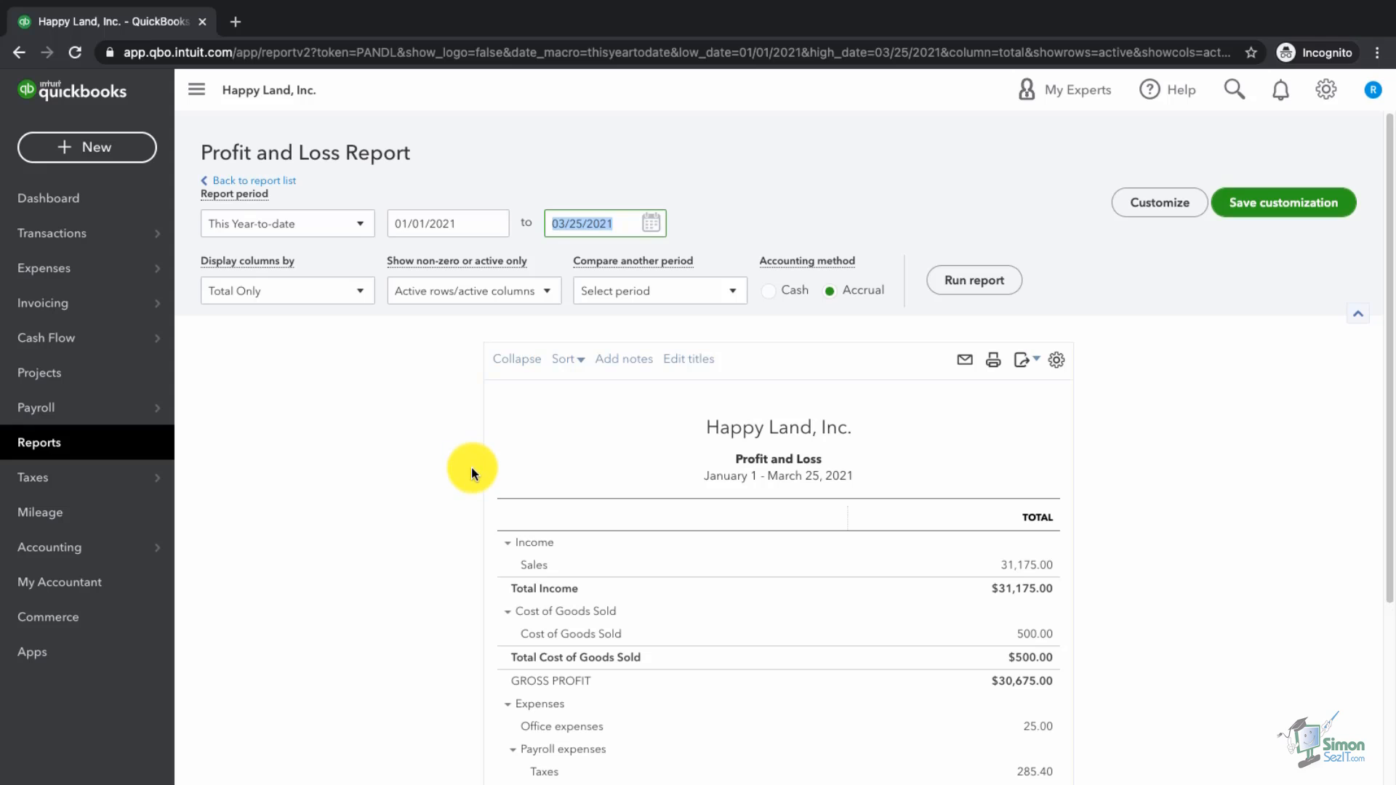
{"action": "scroll", "coordinate": [471, 468], "scroll_direction": "down", "scroll_amount": 1}
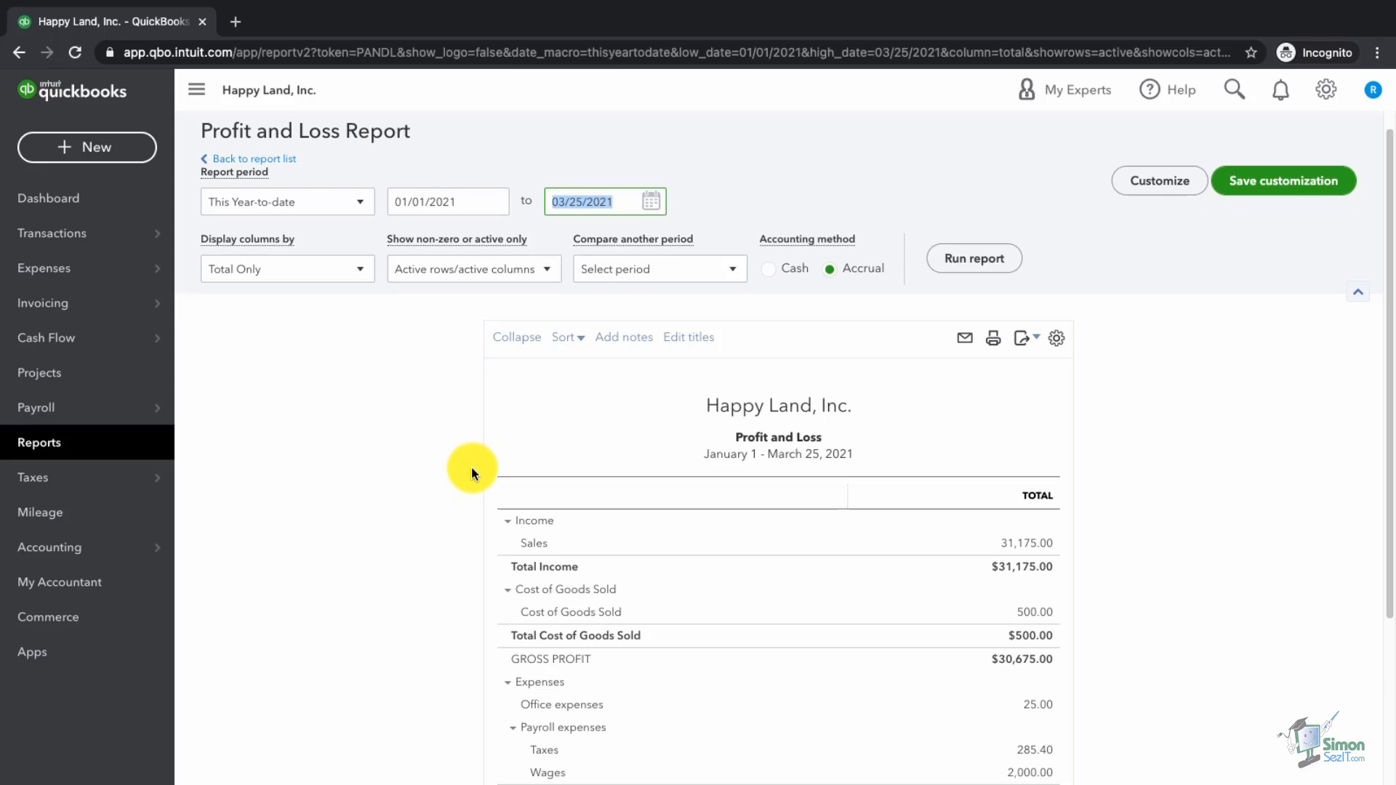
{"action": "scroll", "coordinate": [471, 468], "scroll_direction": "down", "scroll_amount": 1}
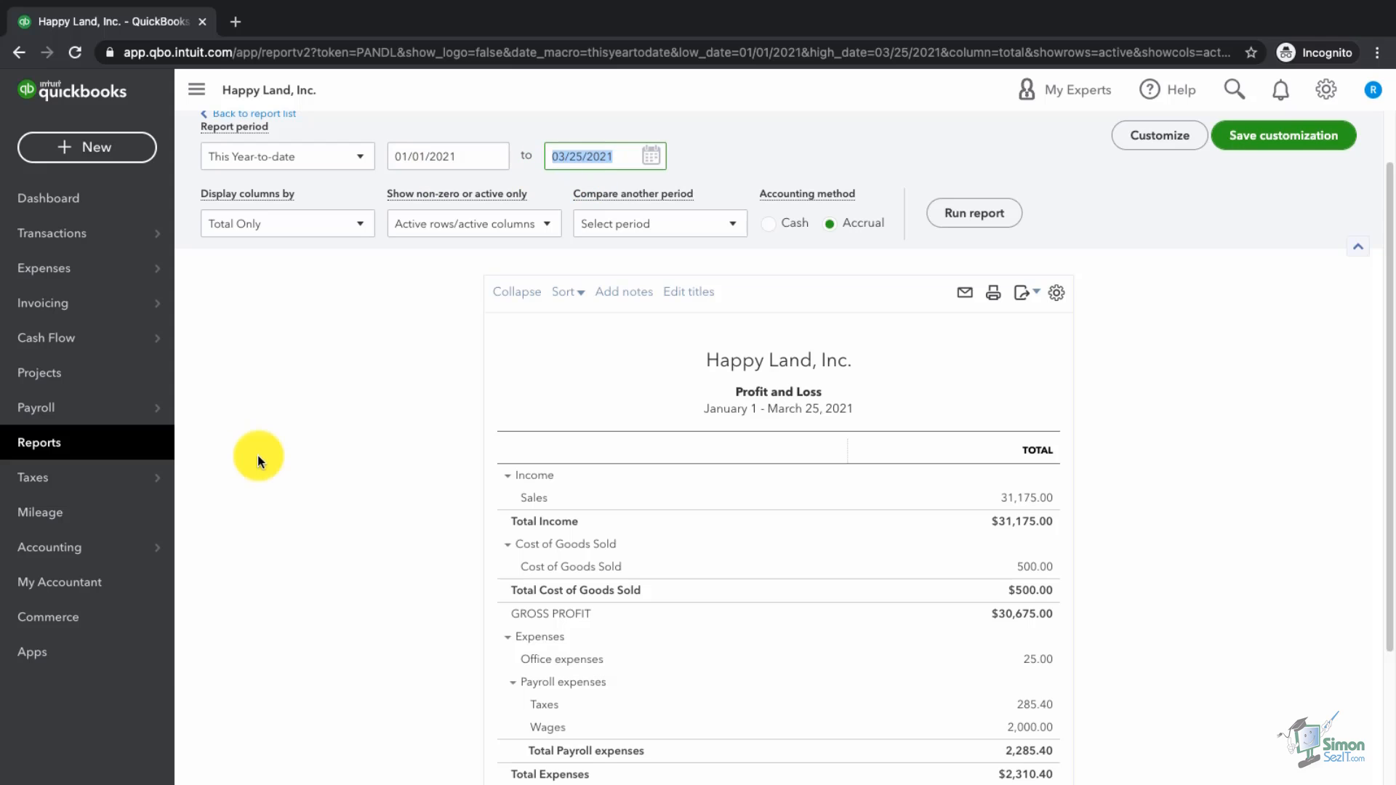
Step: Open the Balance Sheet and scroll to Liabilities and Equity totaling $47,792.23
{"action": "left_click", "coordinate": [60, 451]}
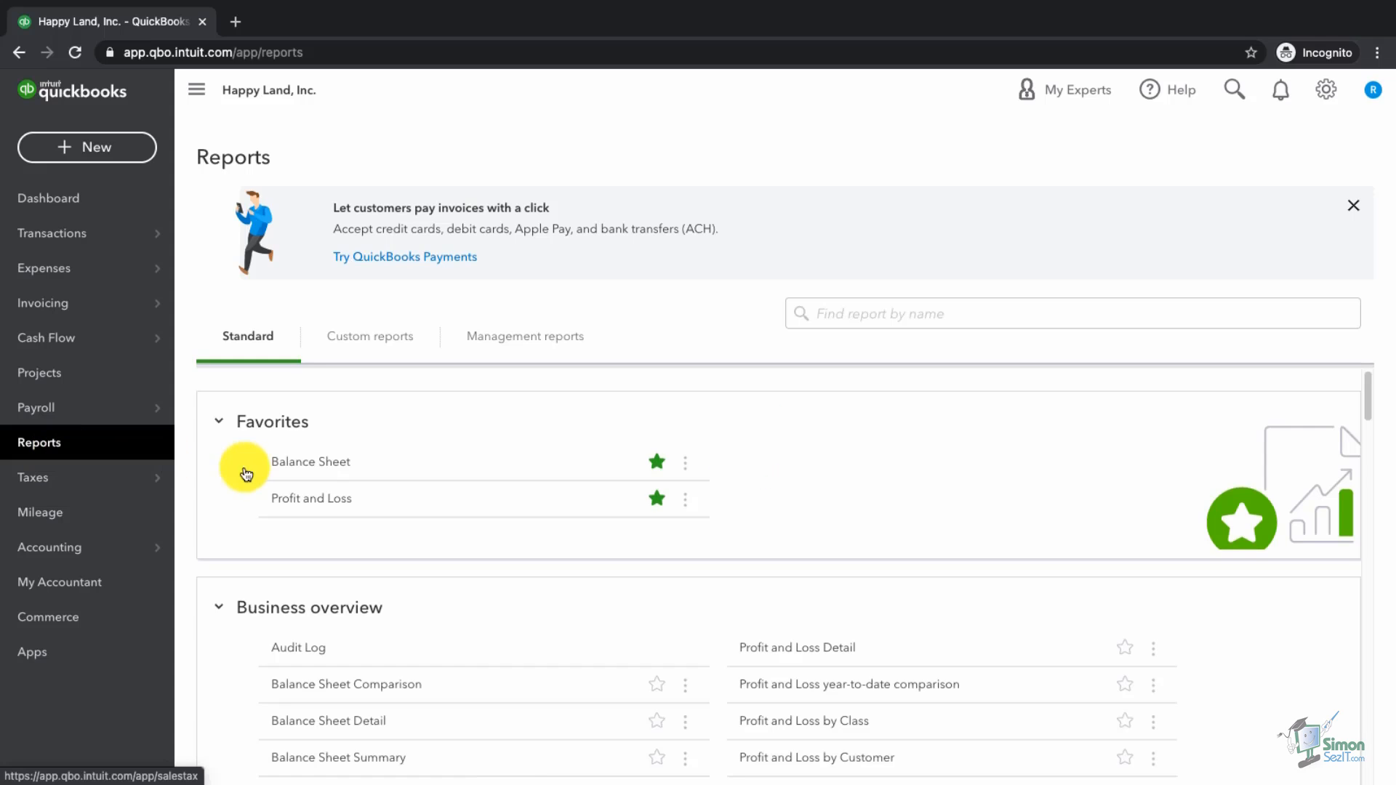
{"action": "left_click", "coordinate": [298, 465]}
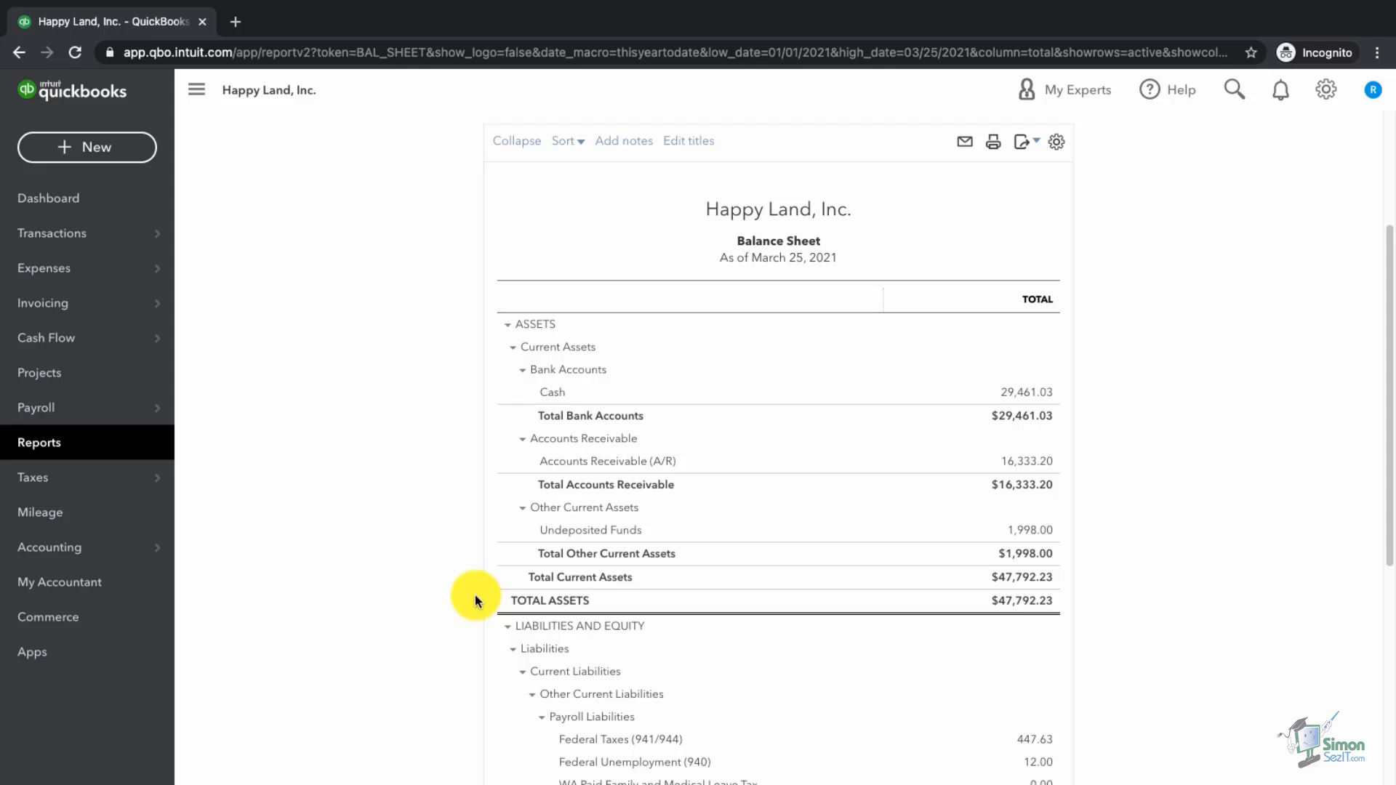
{"action": "scroll", "coordinate": [475, 594], "scroll_direction": "down", "scroll_amount": 3}
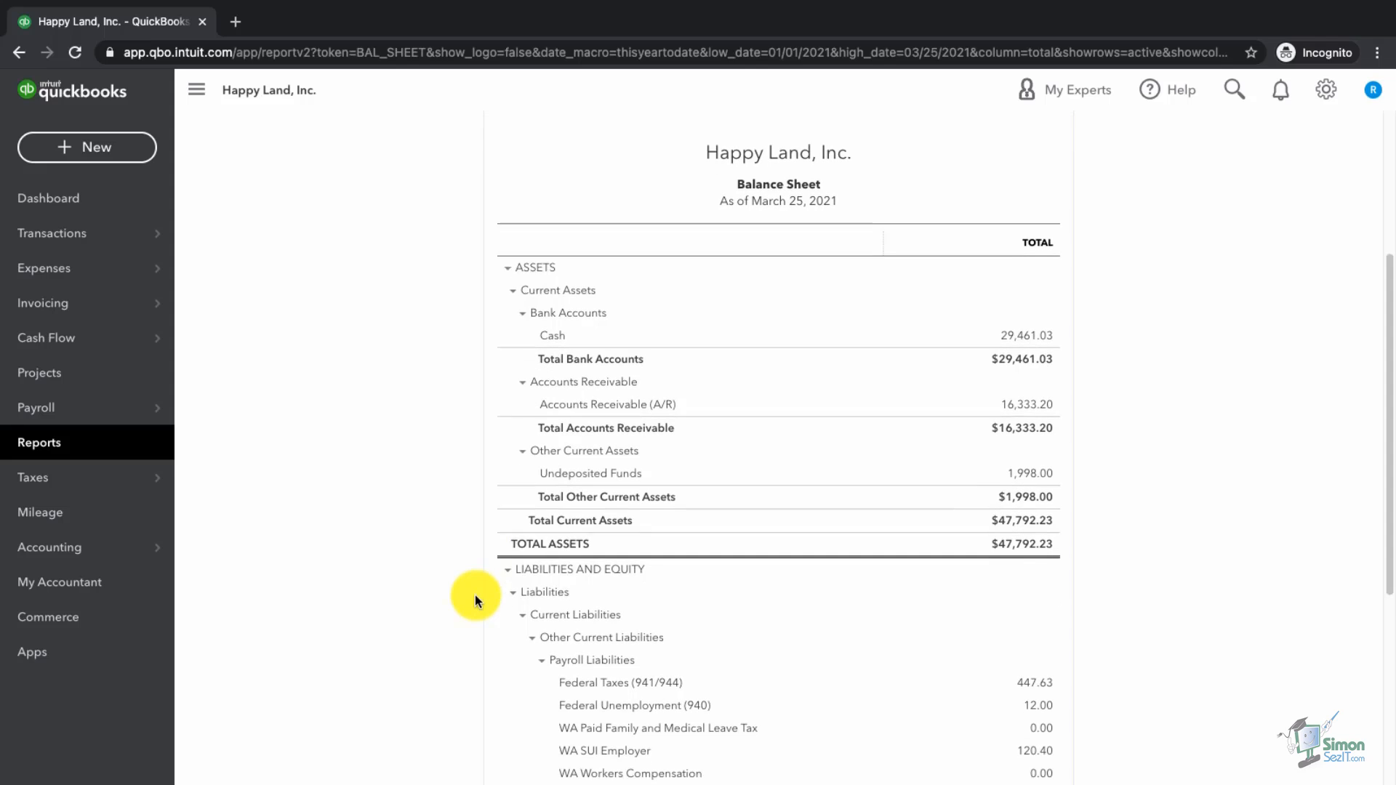
{"action": "scroll", "coordinate": [474, 594], "scroll_direction": "down", "scroll_amount": 2}
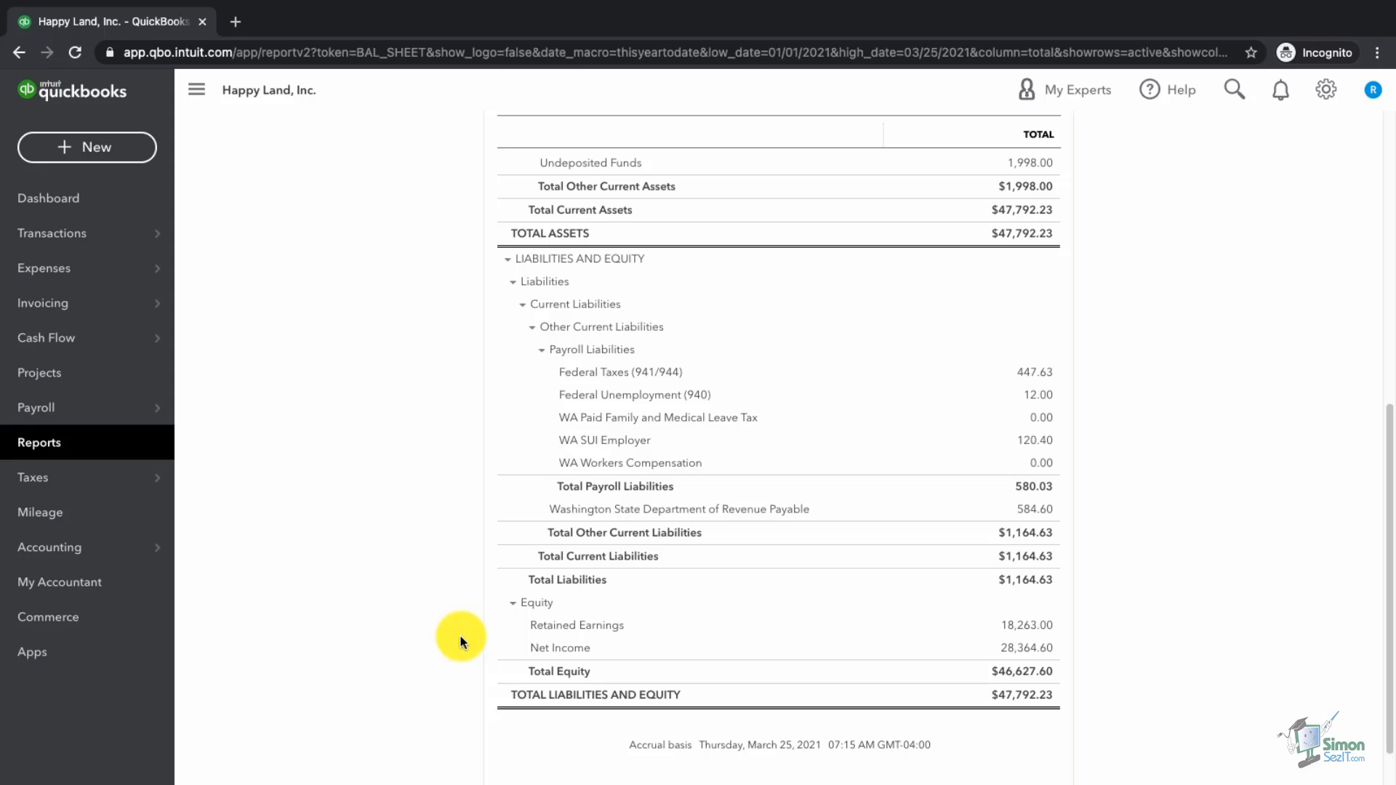
{"action": "scroll", "coordinate": [463, 642], "scroll_direction": "up", "scroll_amount": 1}
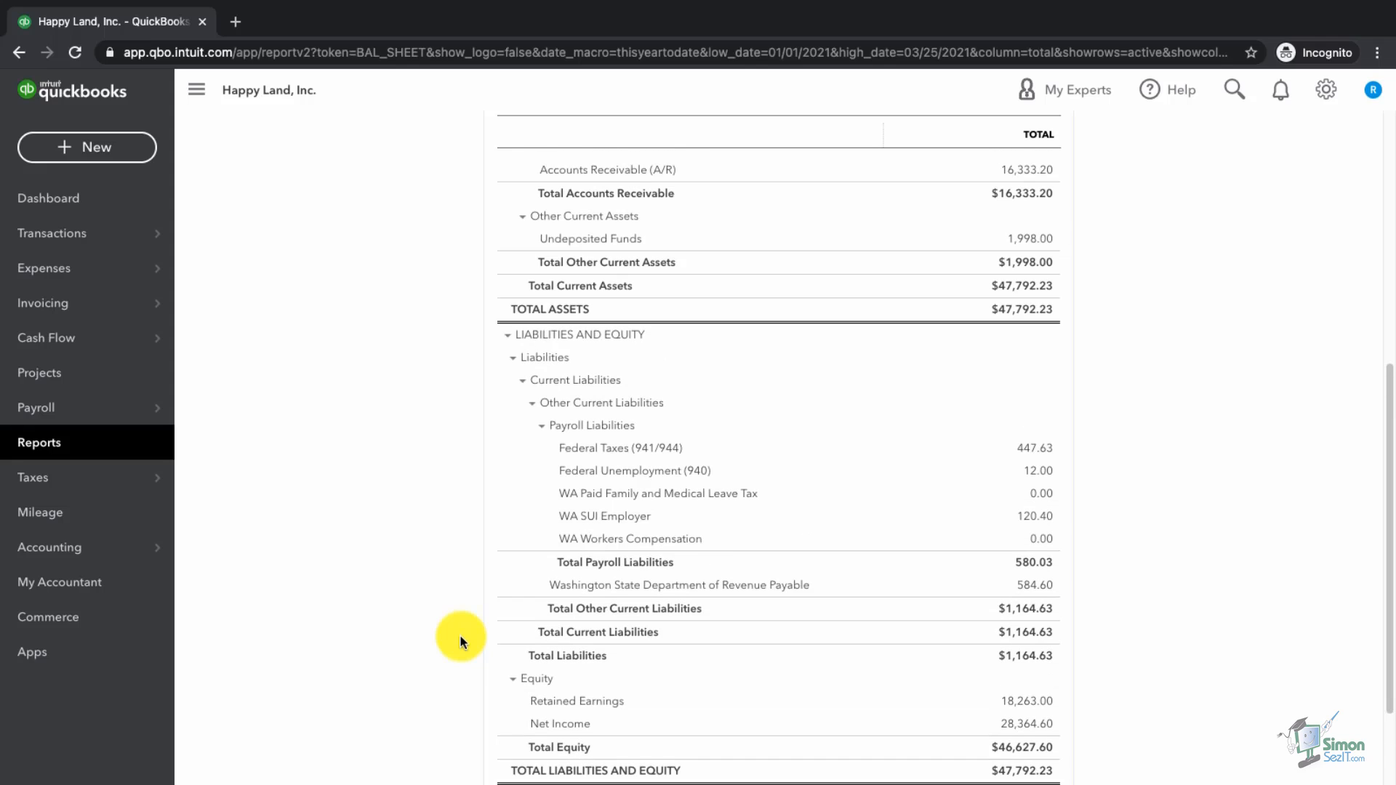
{"action": "scroll", "coordinate": [463, 643], "scroll_direction": "up", "scroll_amount": 3}
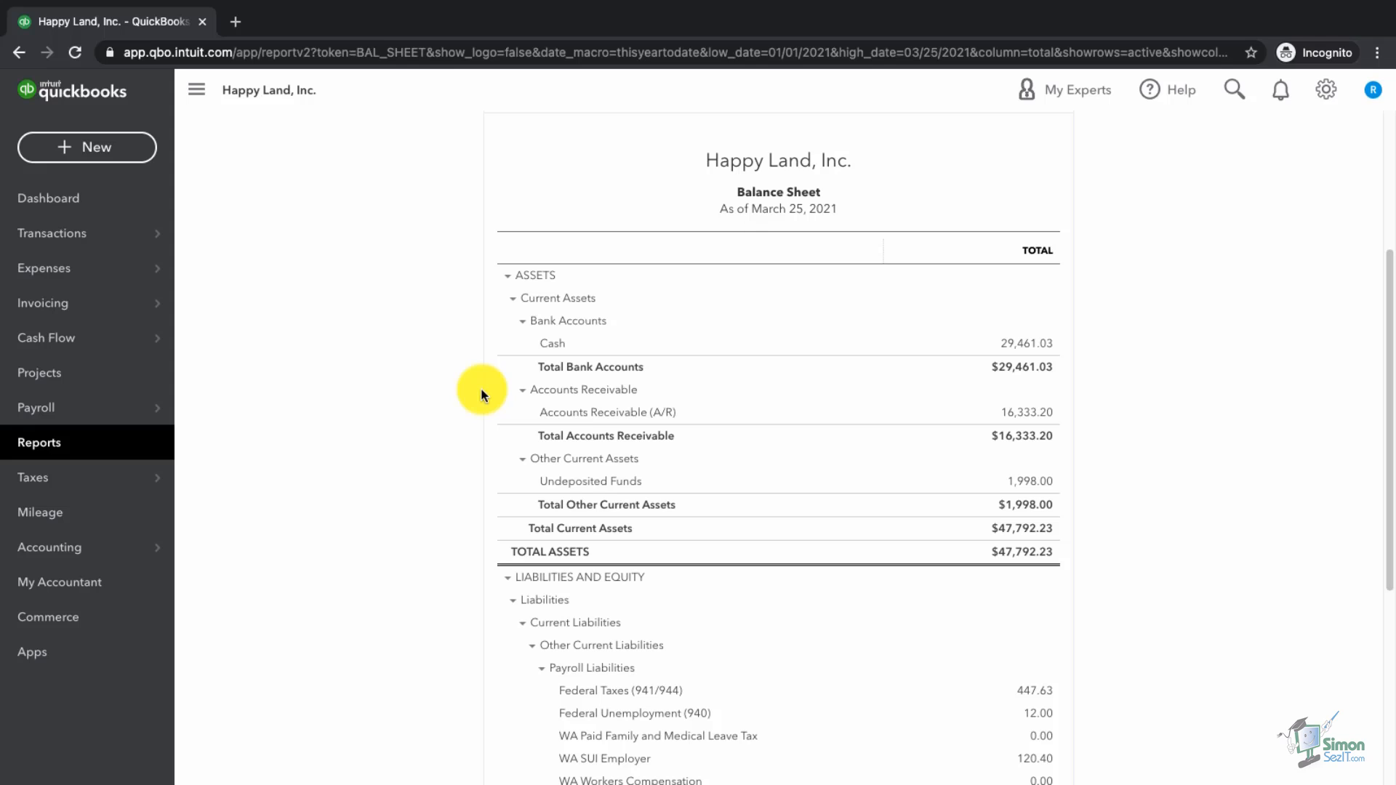
{"action": "scroll", "coordinate": [471, 429], "scroll_direction": "down", "scroll_amount": 2}
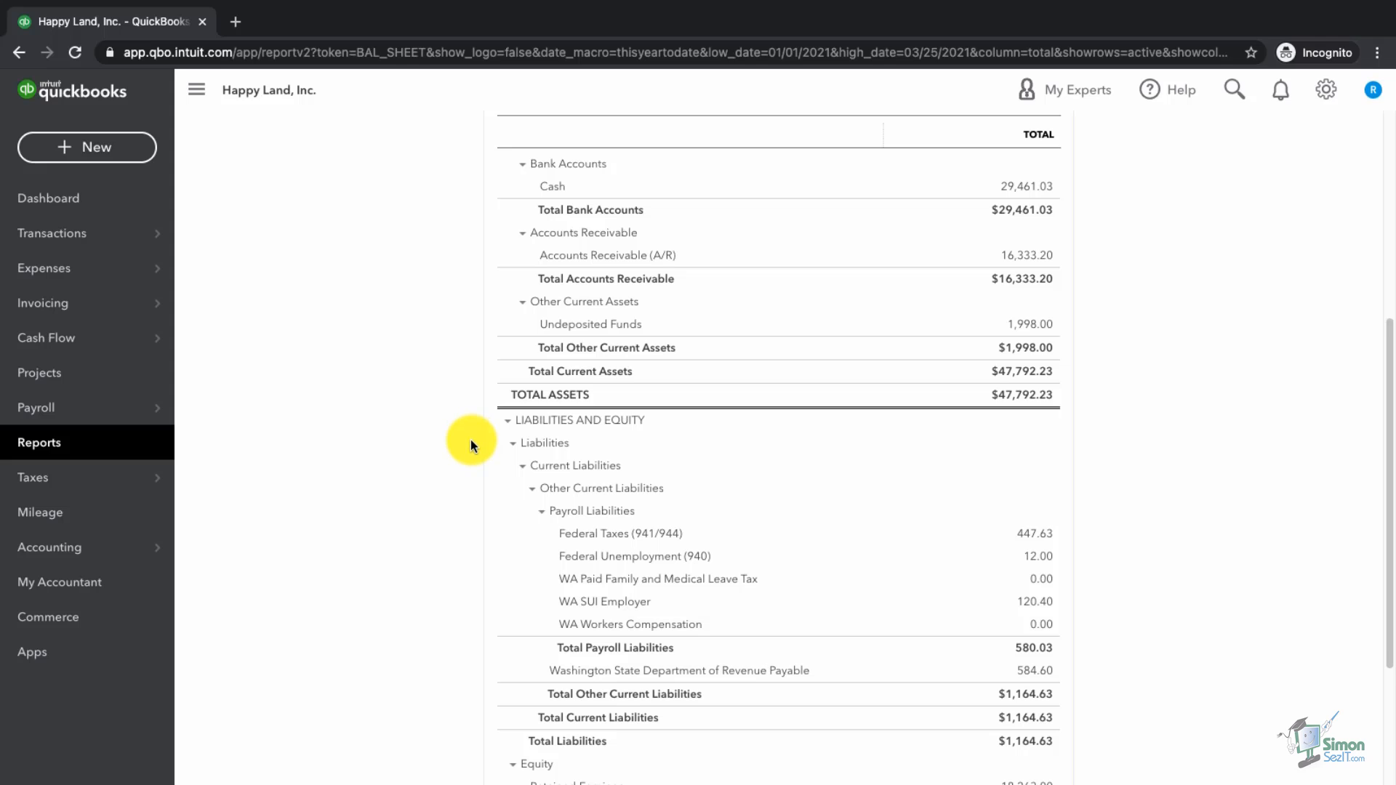
{"action": "scroll", "coordinate": [469, 439], "scroll_direction": "down", "scroll_amount": 1}
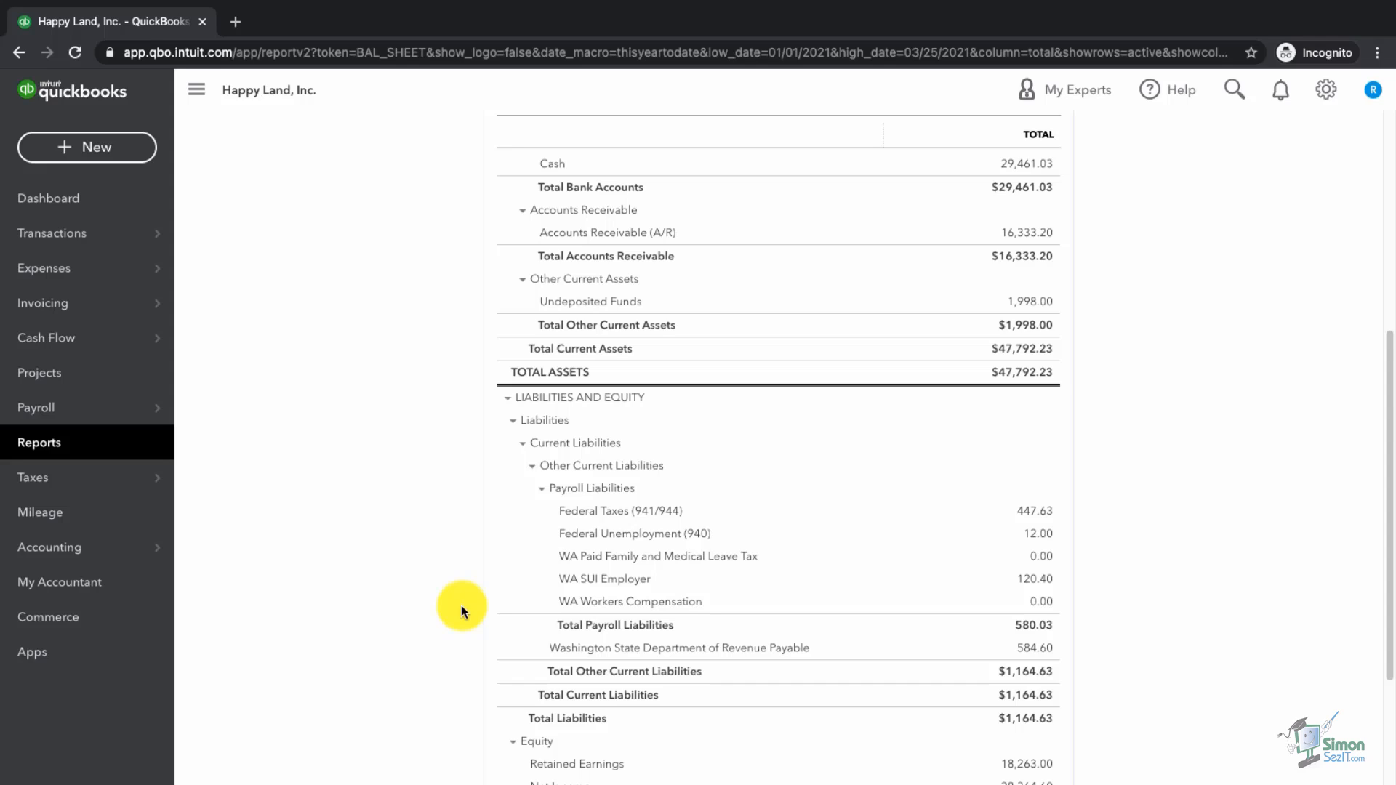
{"action": "scroll", "coordinate": [461, 611], "scroll_direction": "down", "scroll_amount": 2}
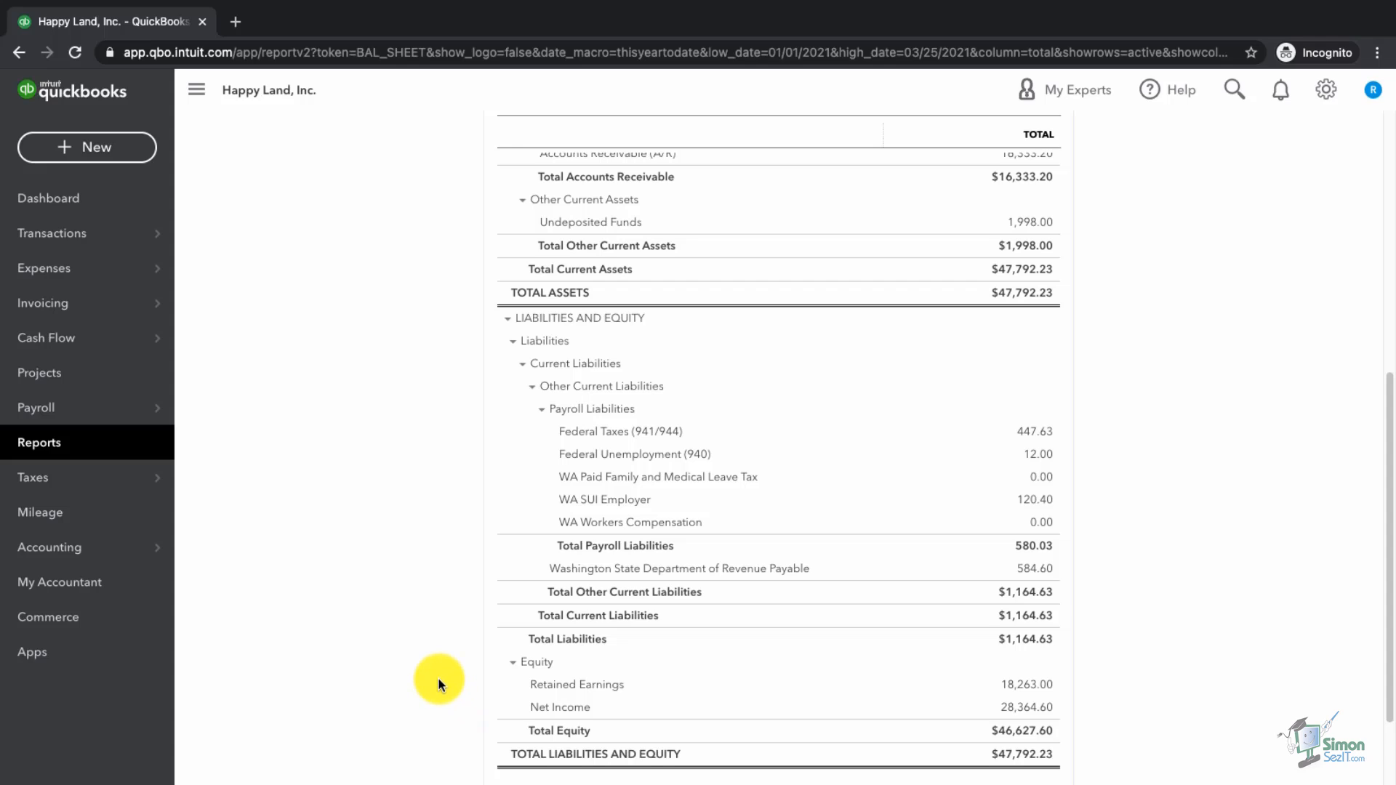
Step: Search reports for 'accounts', open A/R Aging Summary, and drill into the 4,215.10 current balance
{"action": "left_click", "coordinate": [63, 452]}
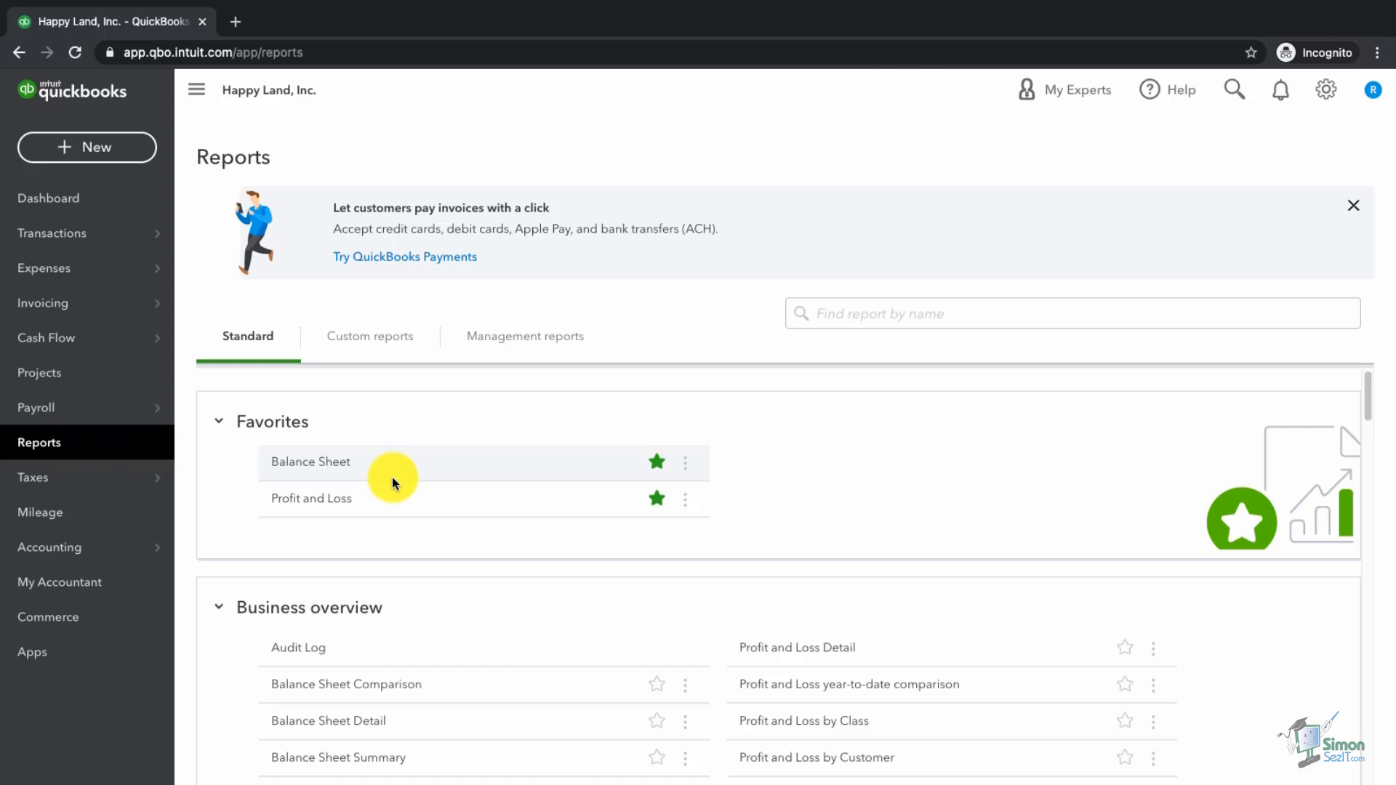
{"action": "left_click", "coordinate": [897, 314]}
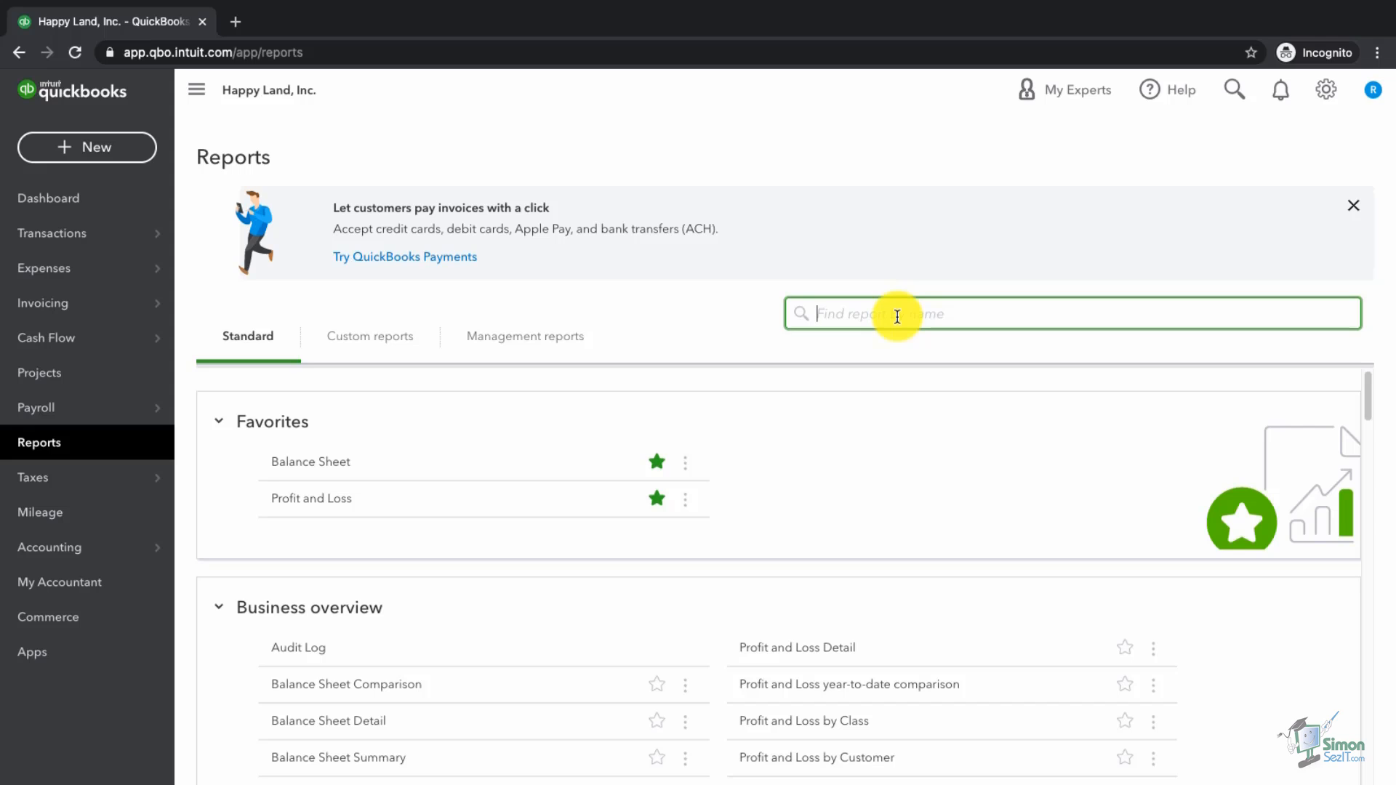
{"action": "type", "text": "accounts"}
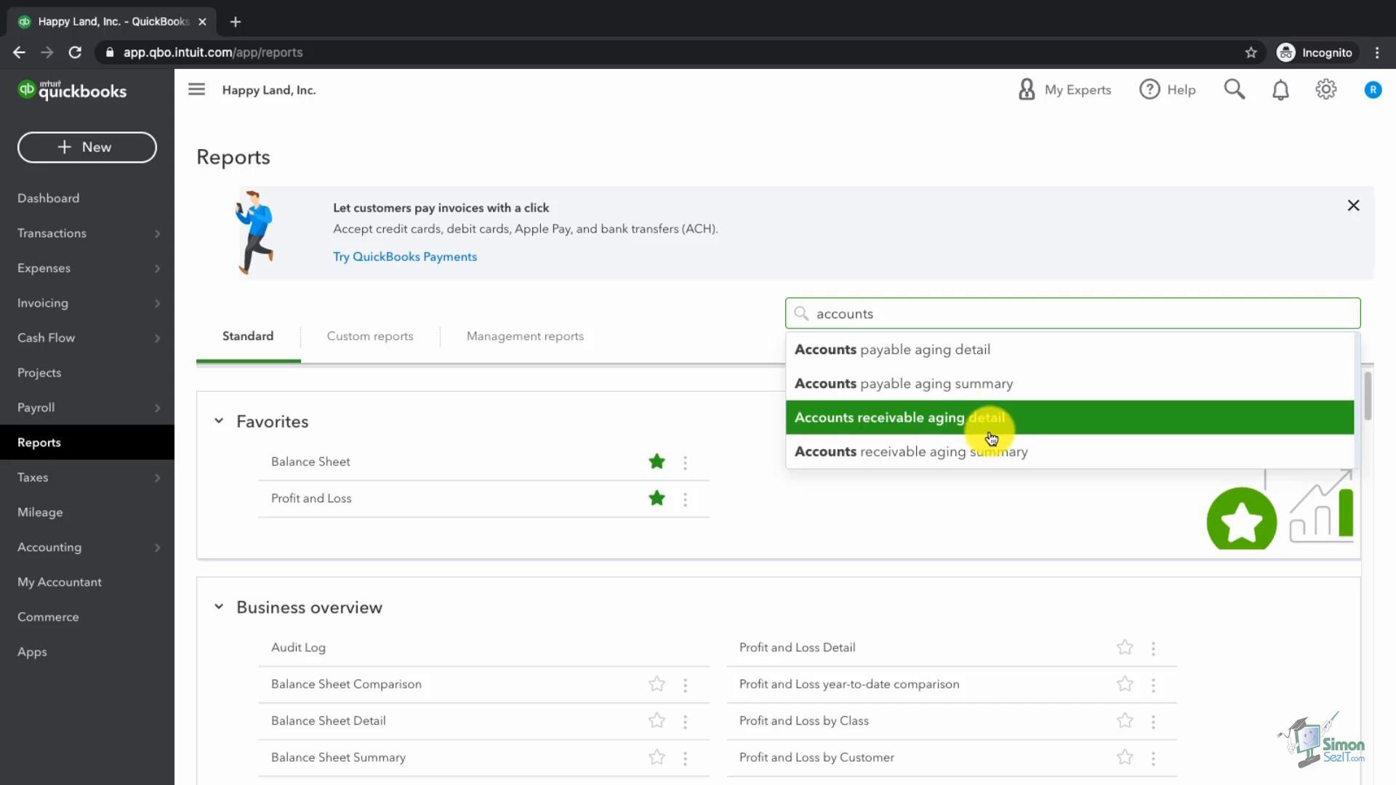
{"action": "left_click", "coordinate": [1056, 451]}
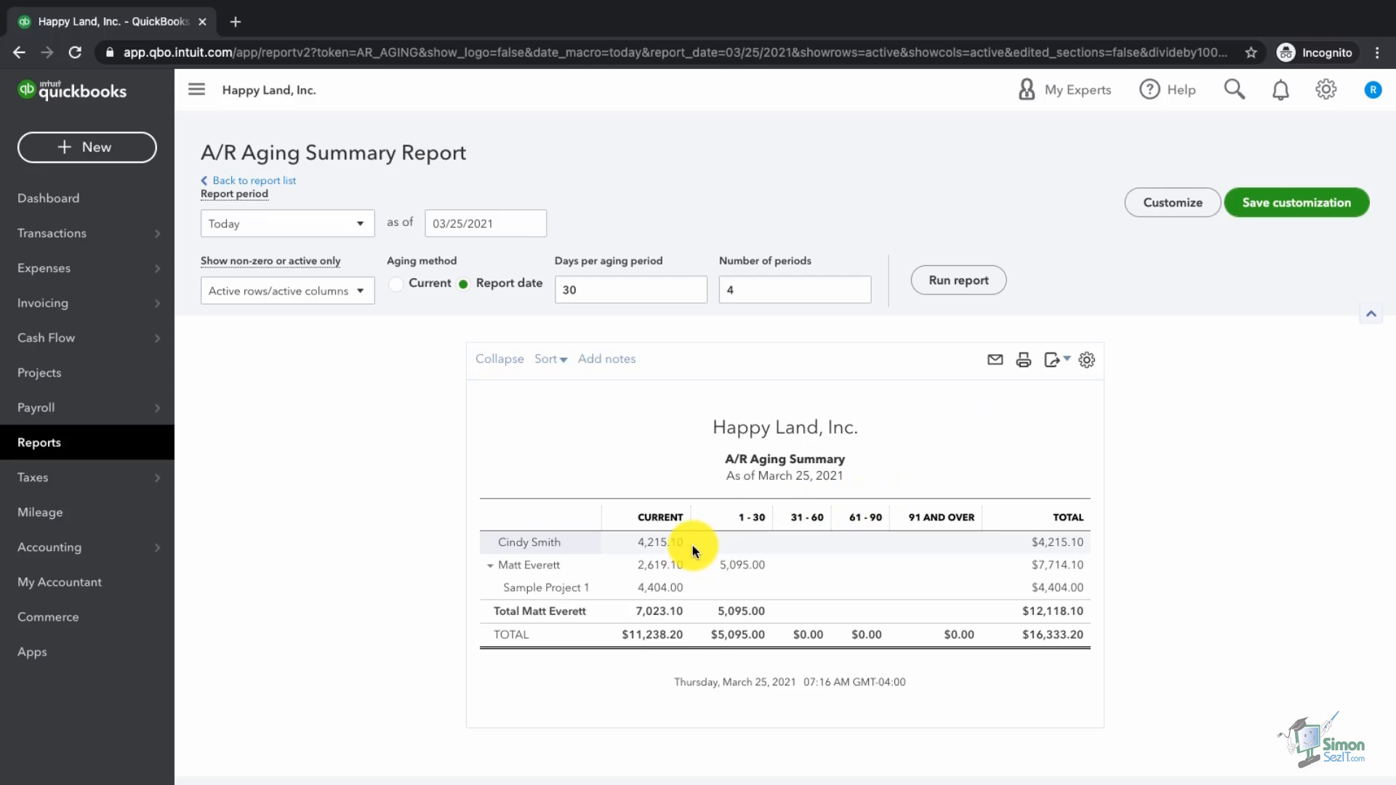
{"action": "left_click", "coordinate": [653, 547]}
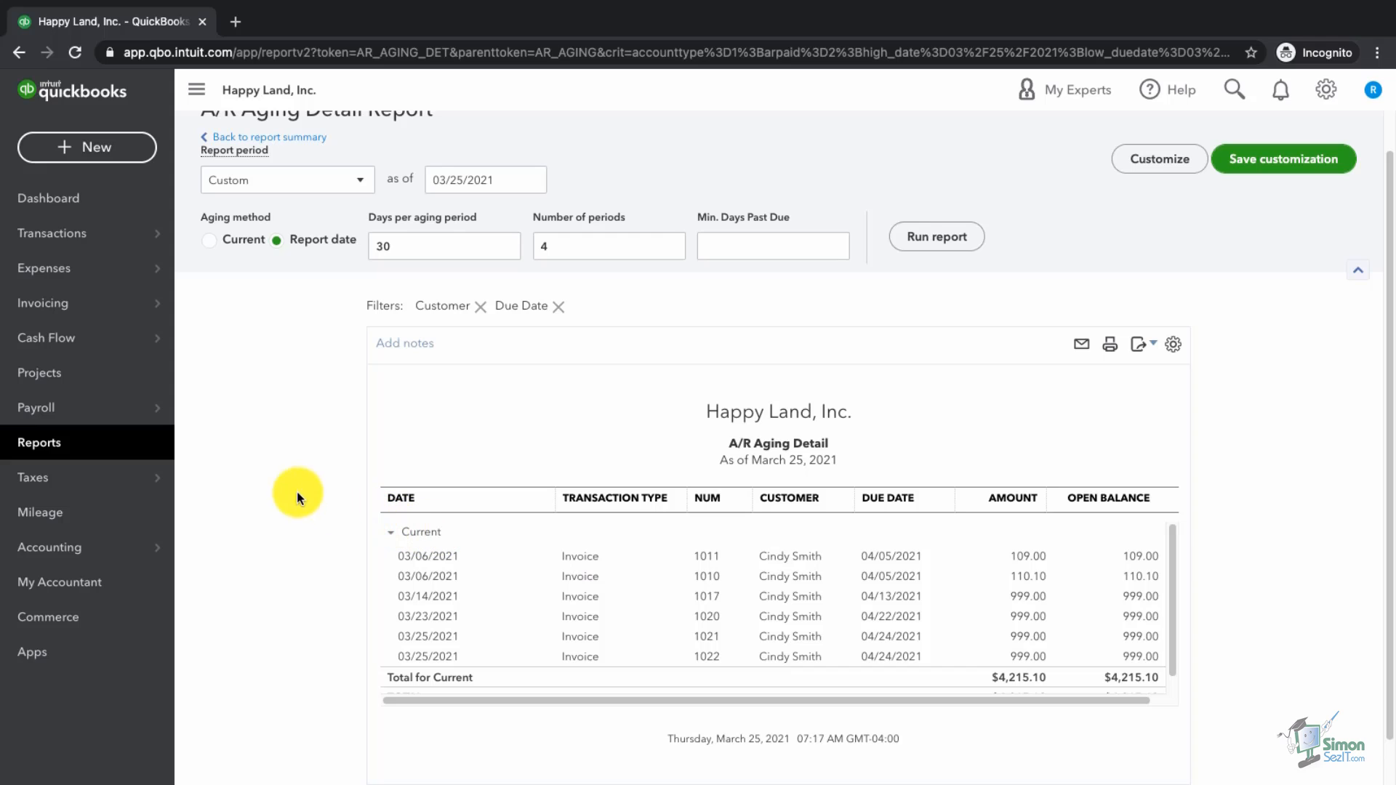
Step: Search 'accounts re' and open the A/R Aging Detail report totaling $16,333.20
{"action": "left_click", "coordinate": [85, 450]}
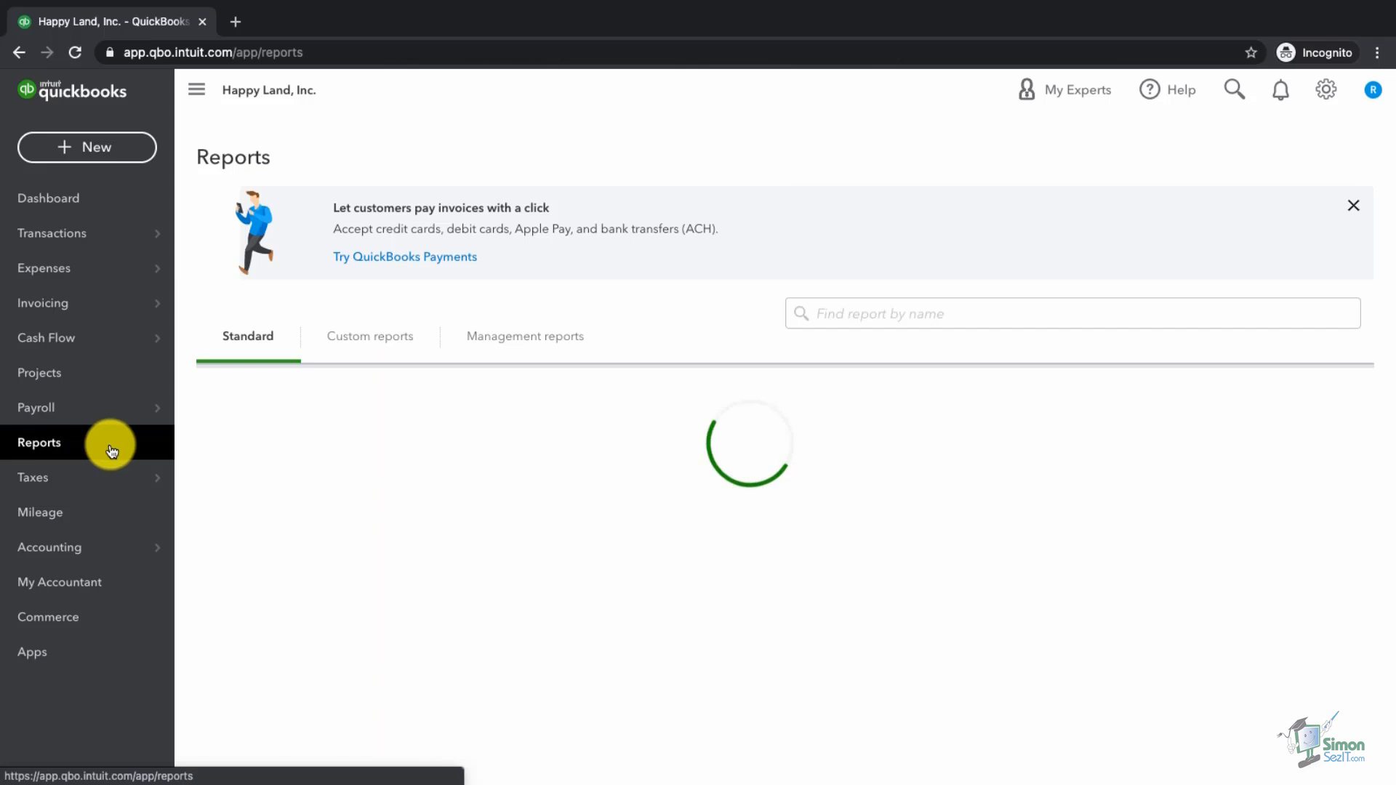
{"action": "left_click", "coordinate": [936, 318]}
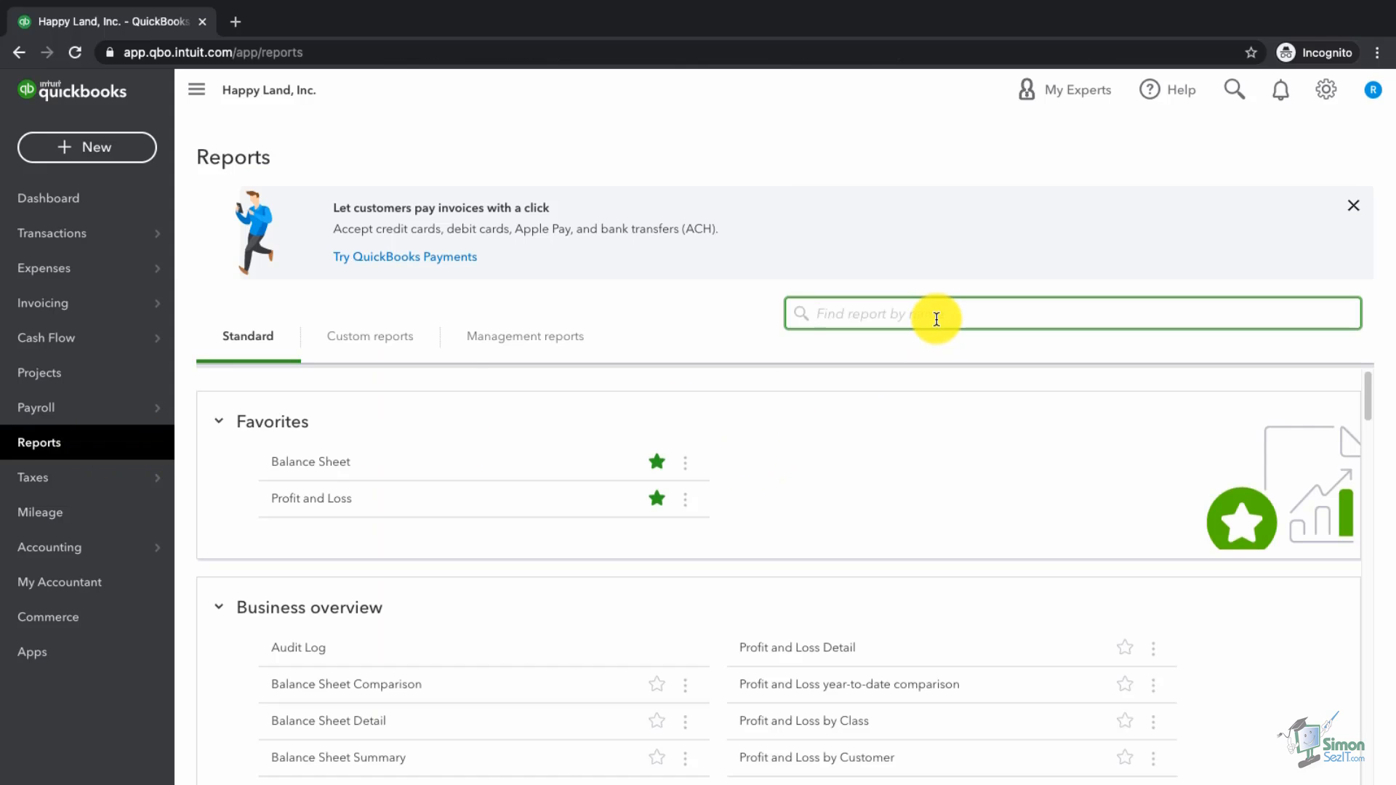
{"action": "type", "text": "accounts re"}
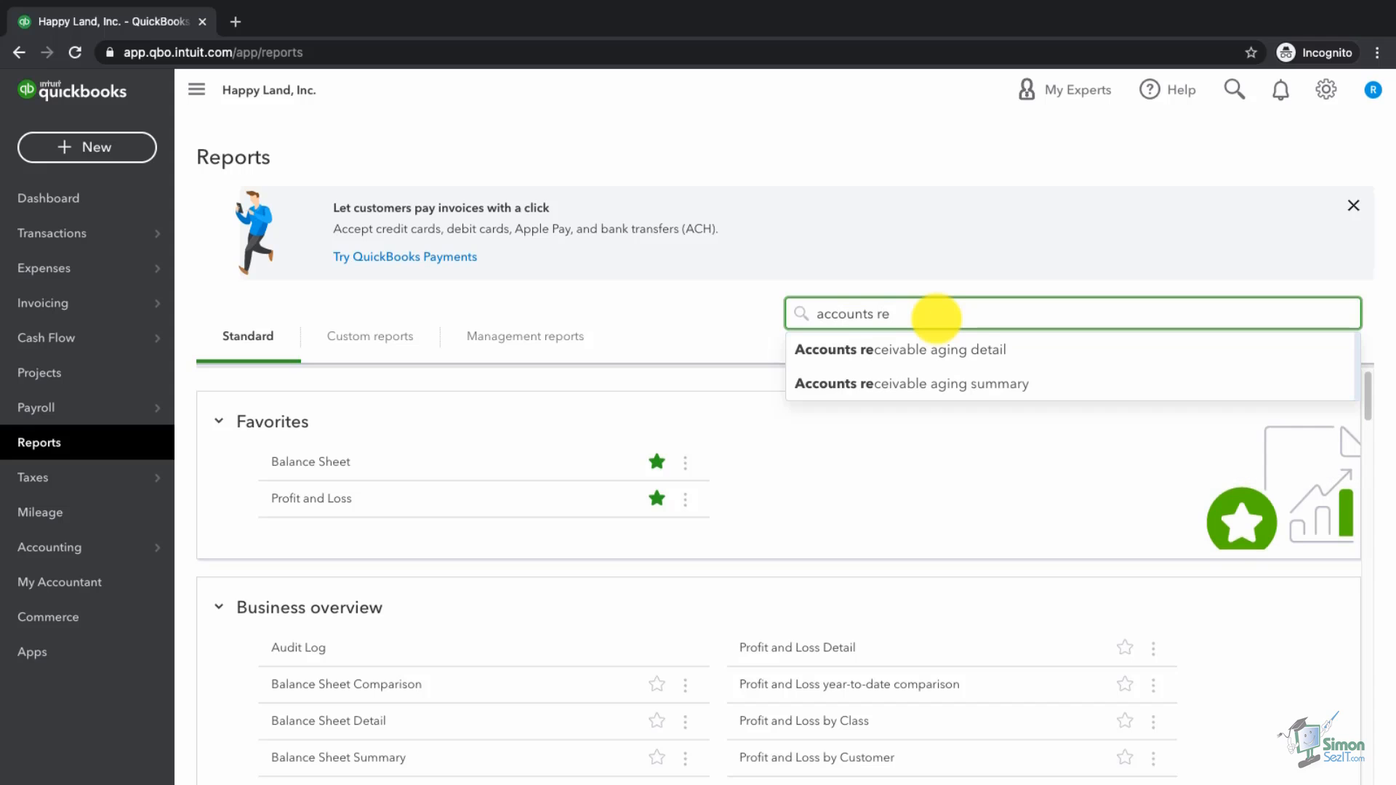
{"action": "left_click", "coordinate": [961, 356]}
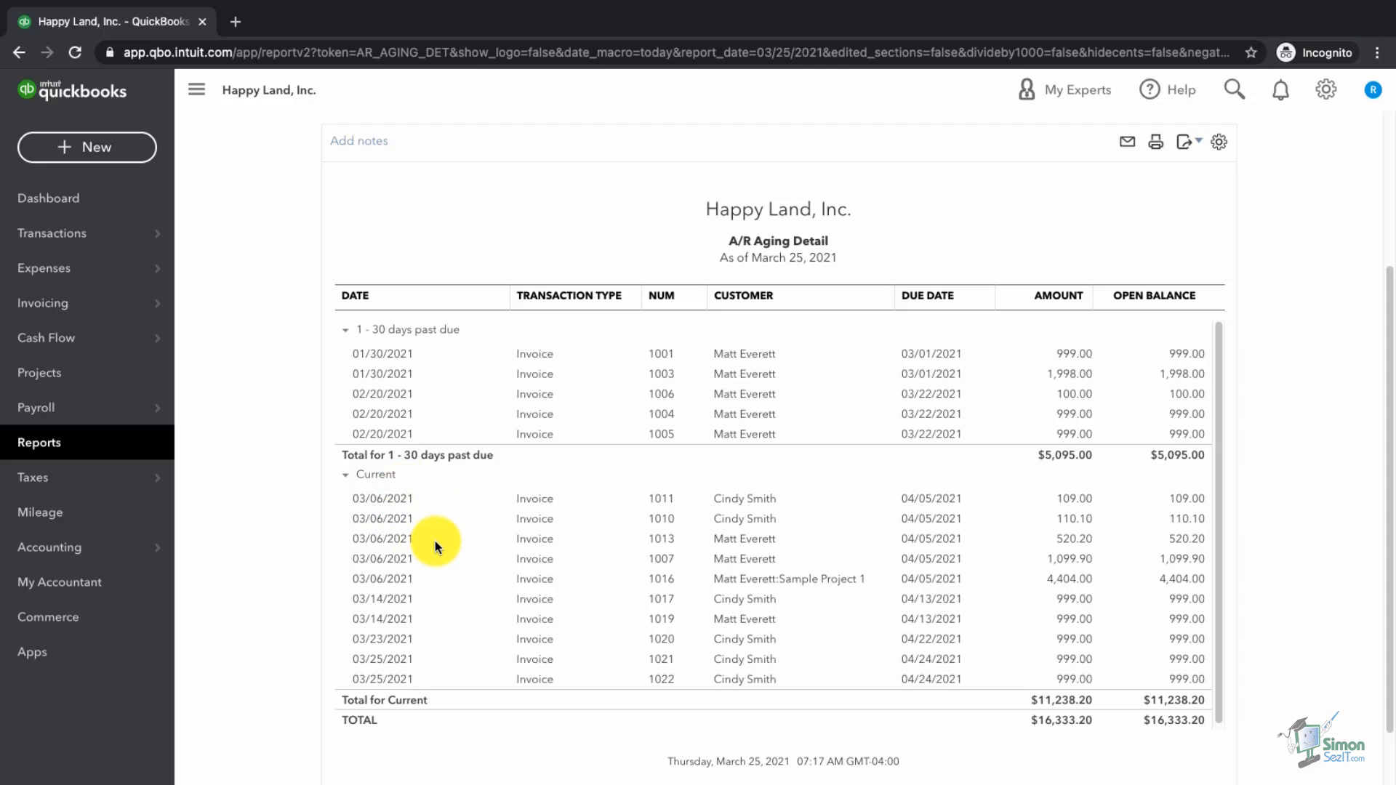
{"action": "scroll", "coordinate": [435, 540], "scroll_direction": "down", "scroll_amount": 1}
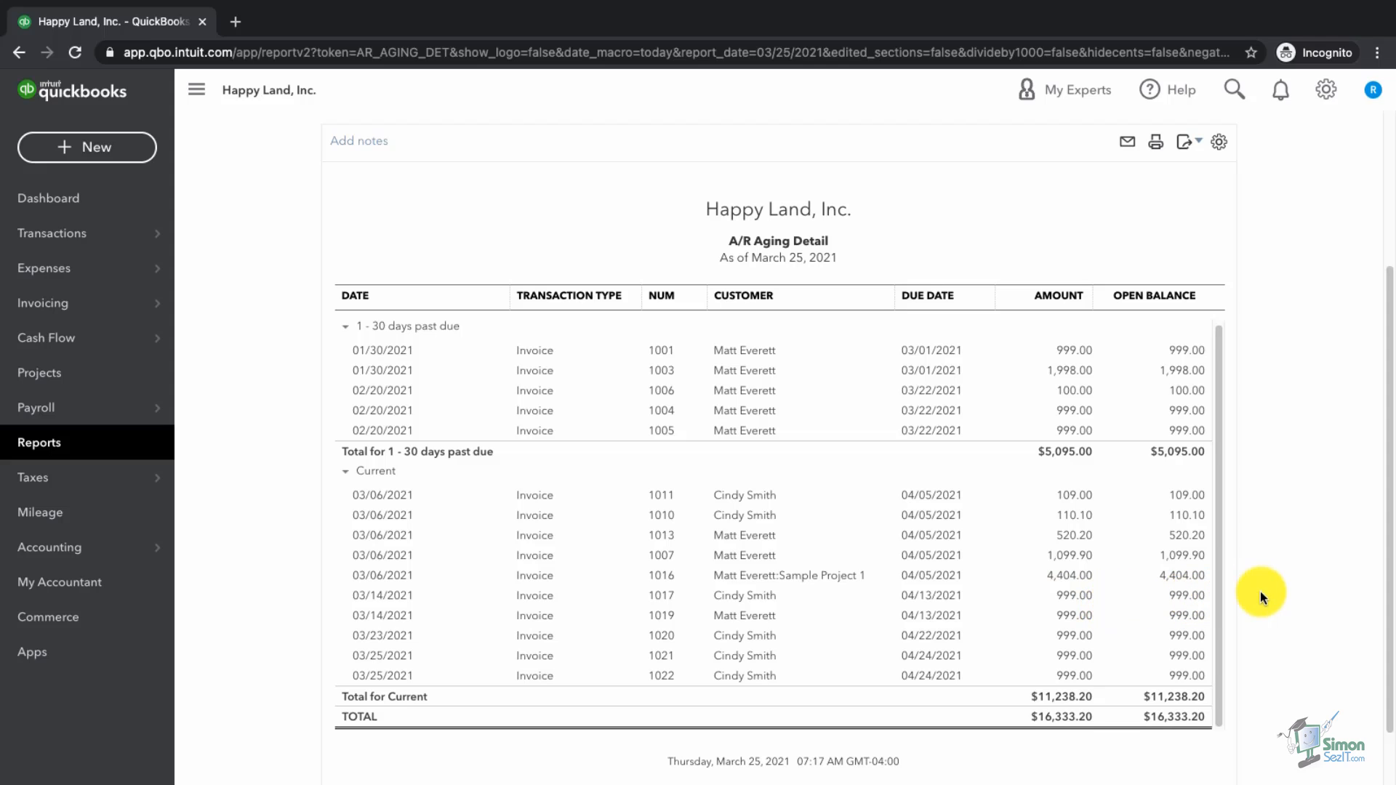
Step: Search 'acc', open A/P Aging Summary, and drill into ABC Landholdings' $3,216.00 balance and its bill
{"action": "left_click", "coordinate": [86, 452]}
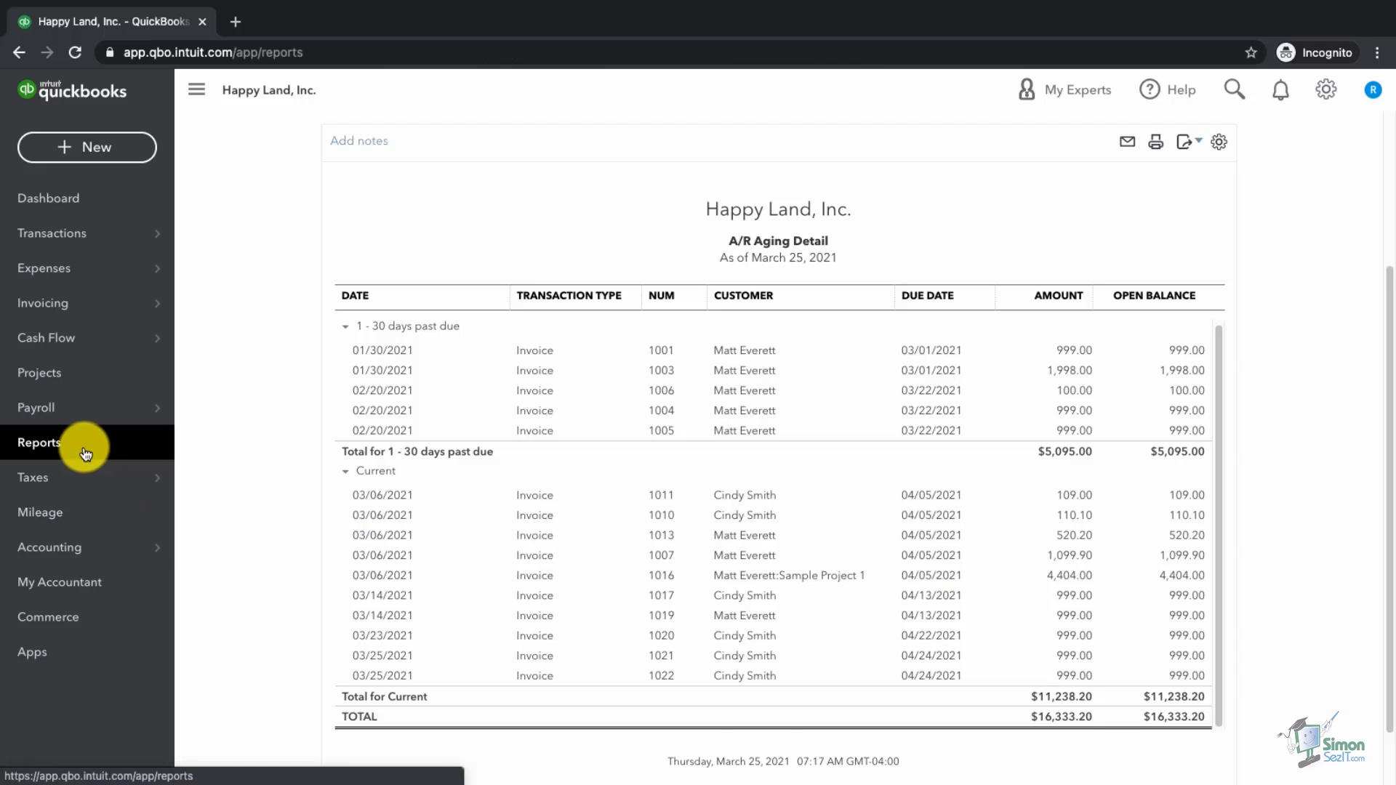
{"action": "left_click", "coordinate": [882, 318]}
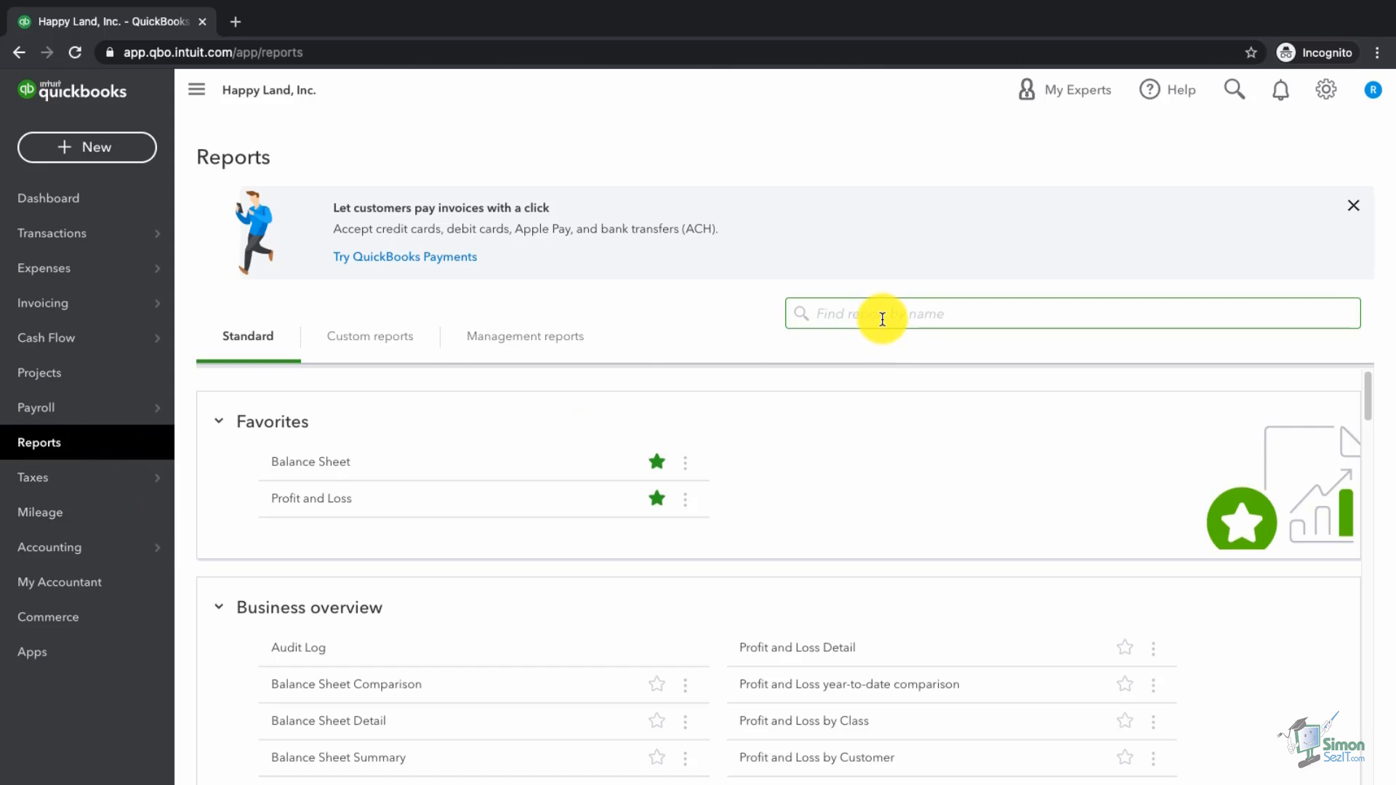
{"action": "type", "text": "acc"}
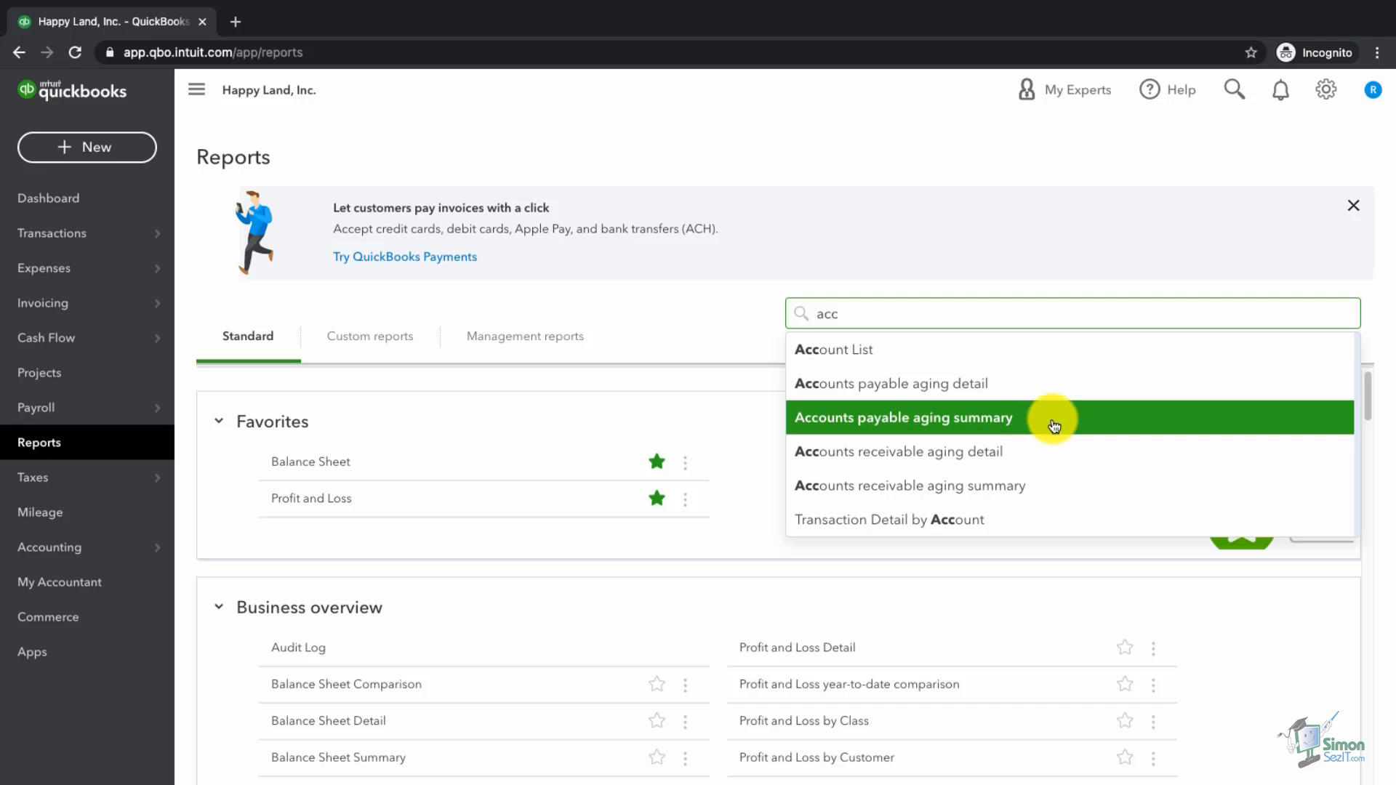
{"action": "left_click", "coordinate": [1011, 423]}
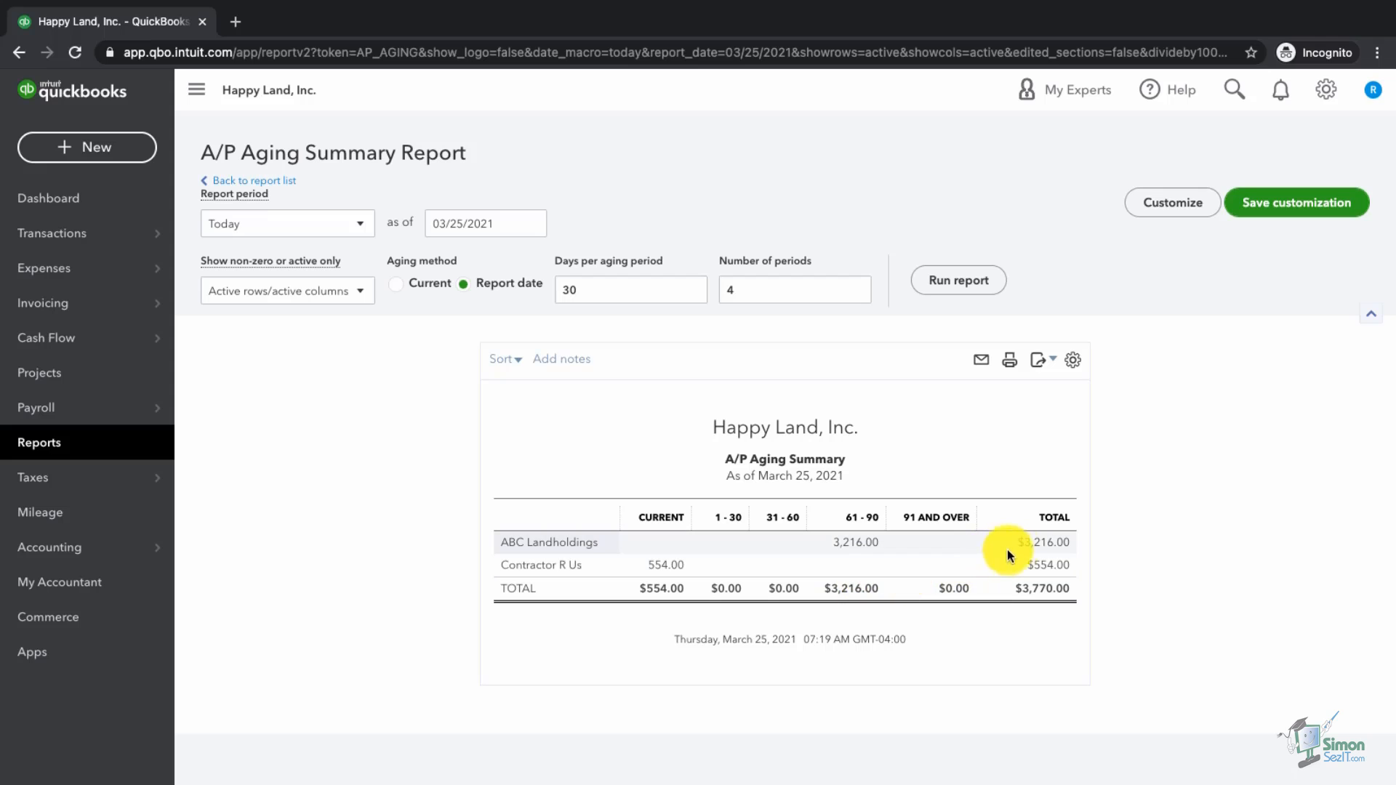
{"action": "left_click", "coordinate": [1030, 545]}
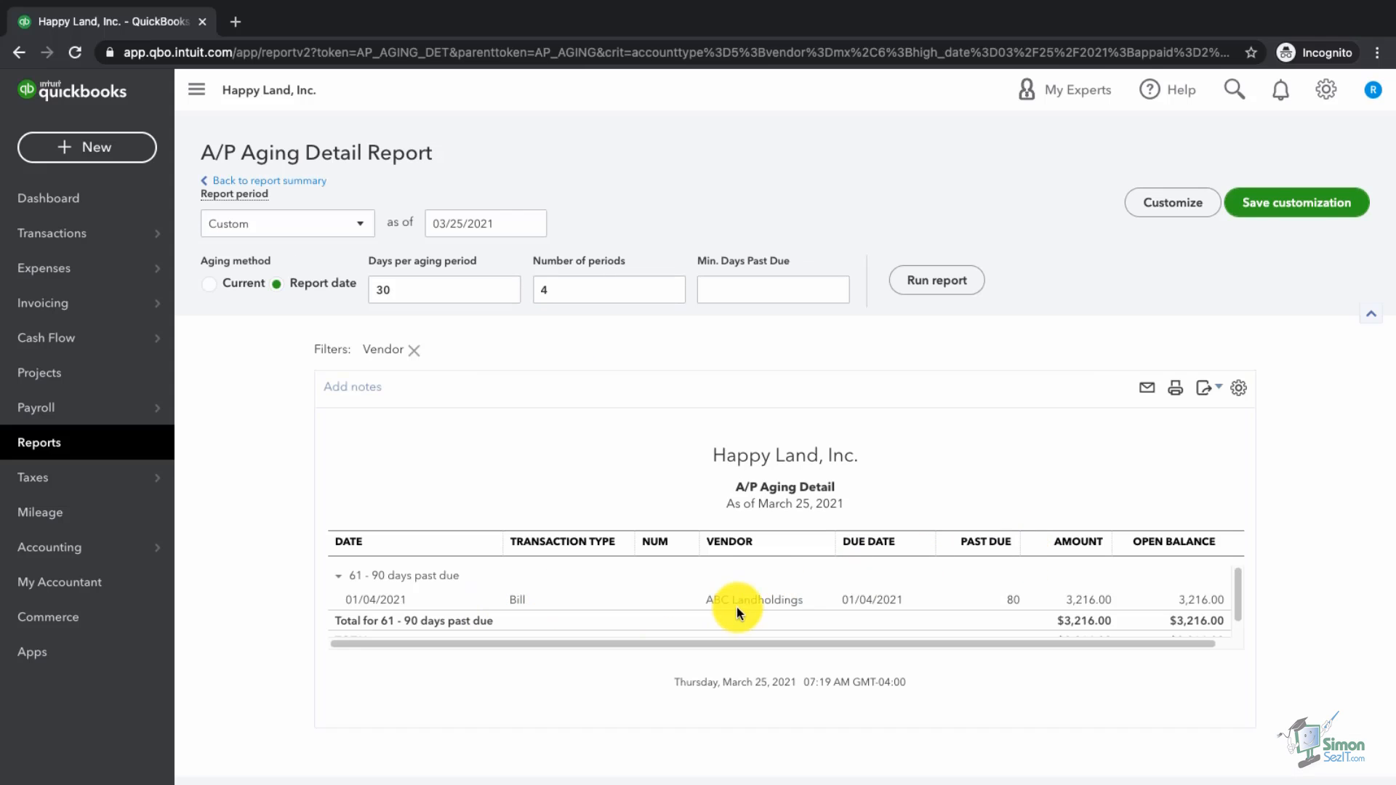
{"action": "left_click", "coordinate": [754, 601]}
Step: Search 'accounts' and open the A/P Aging Detail report showing both vendors' bills totaling $3,770.00
{"action": "left_click", "coordinate": [78, 455]}
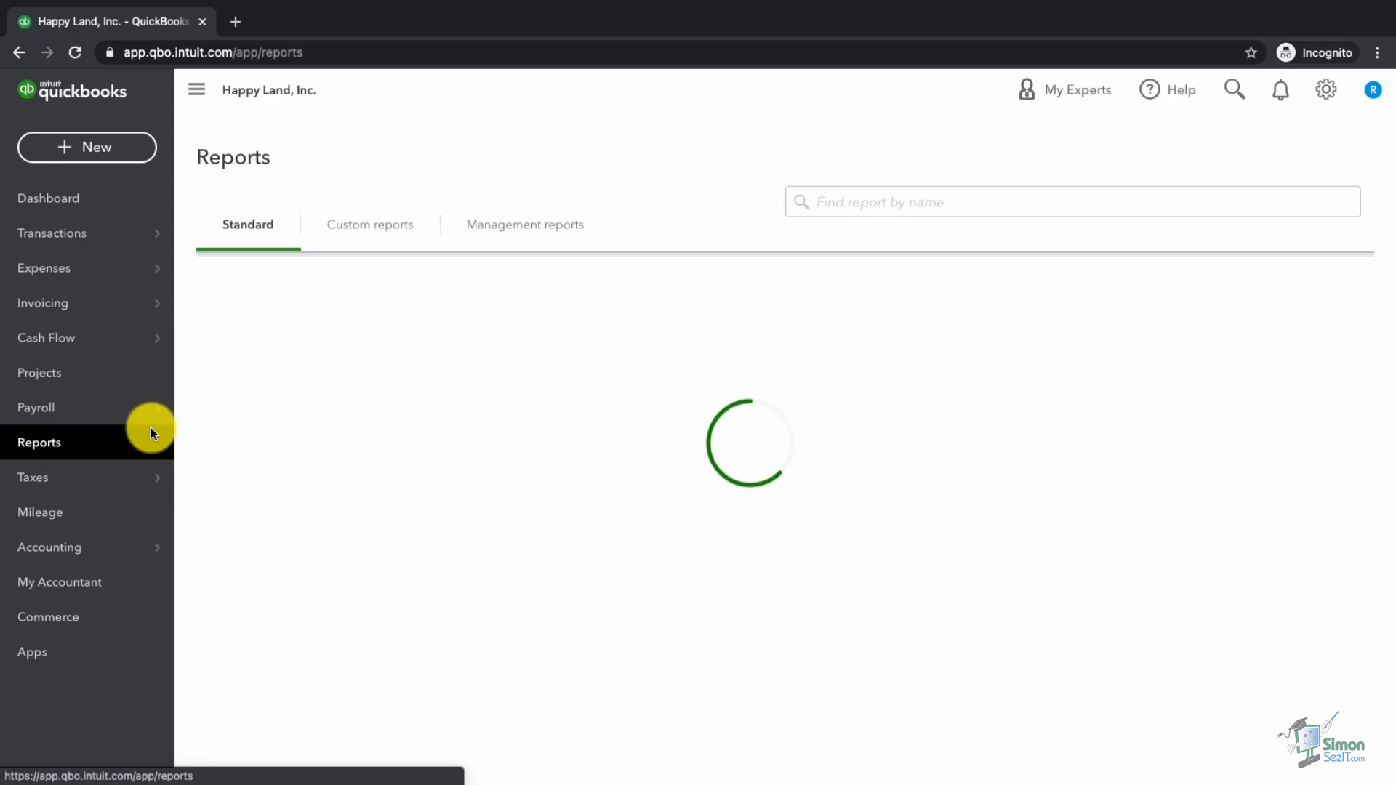
{"action": "left_click", "coordinate": [906, 321]}
{"action": "type", "text": "accpimt"}
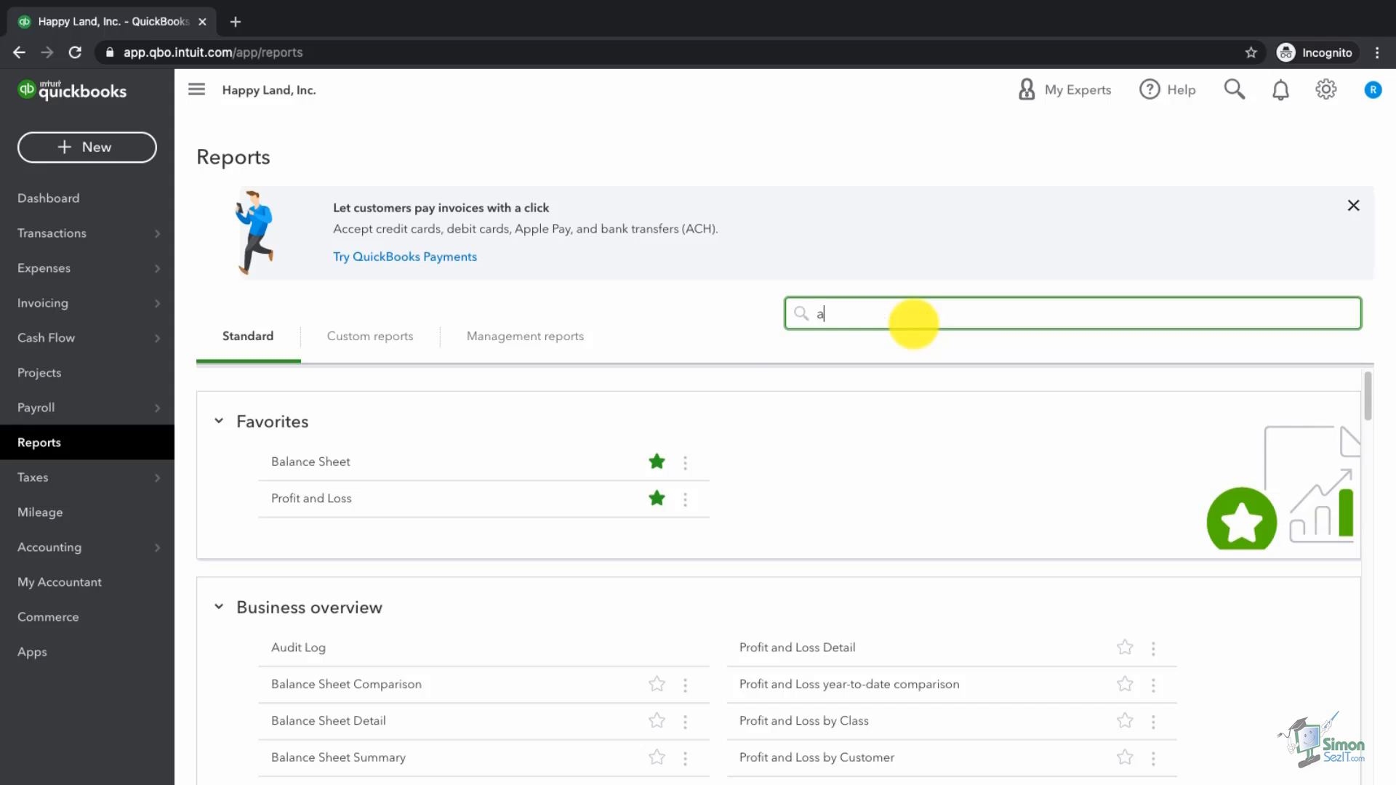
{"action": "key", "text": "BackSpace"}
{"action": "key", "text": "BackSpace"}
{"action": "key", "text": "BackSpace"}
{"action": "key", "text": "BackSpace"}
{"action": "key", "text": "BackSpace"}
{"action": "type", "text": "counts"}
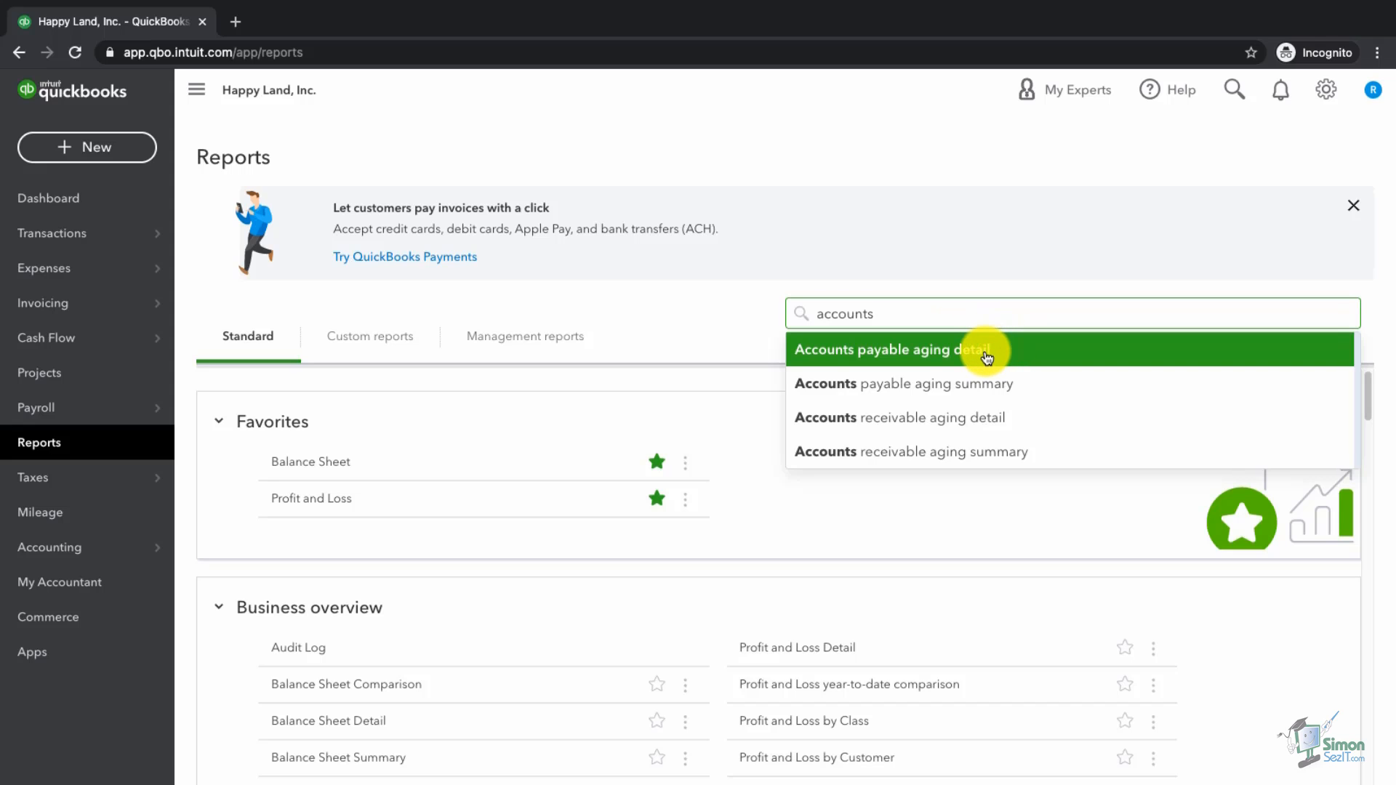
{"action": "left_click", "coordinate": [986, 357]}
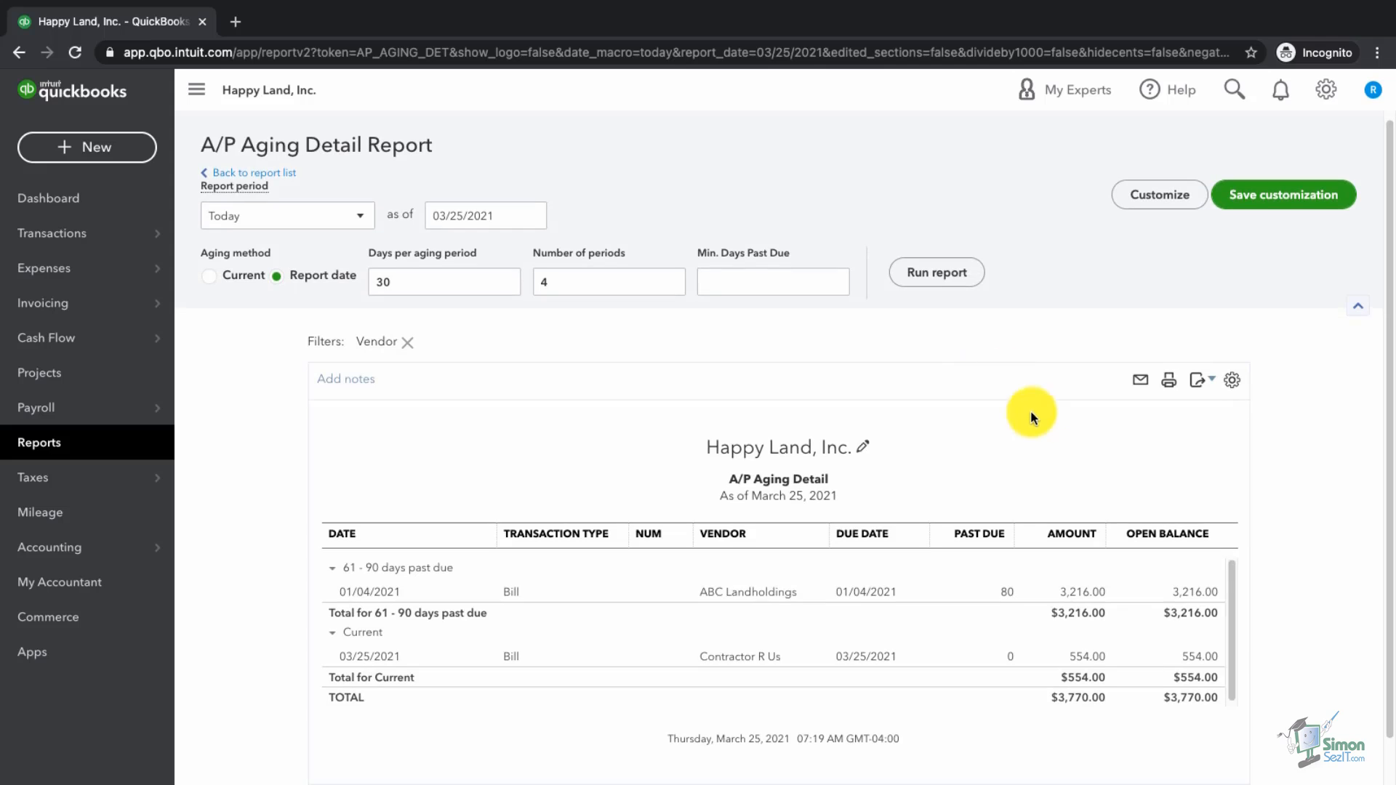
{"action": "scroll", "coordinate": [1290, 570], "scroll_direction": "down", "scroll_amount": 1}
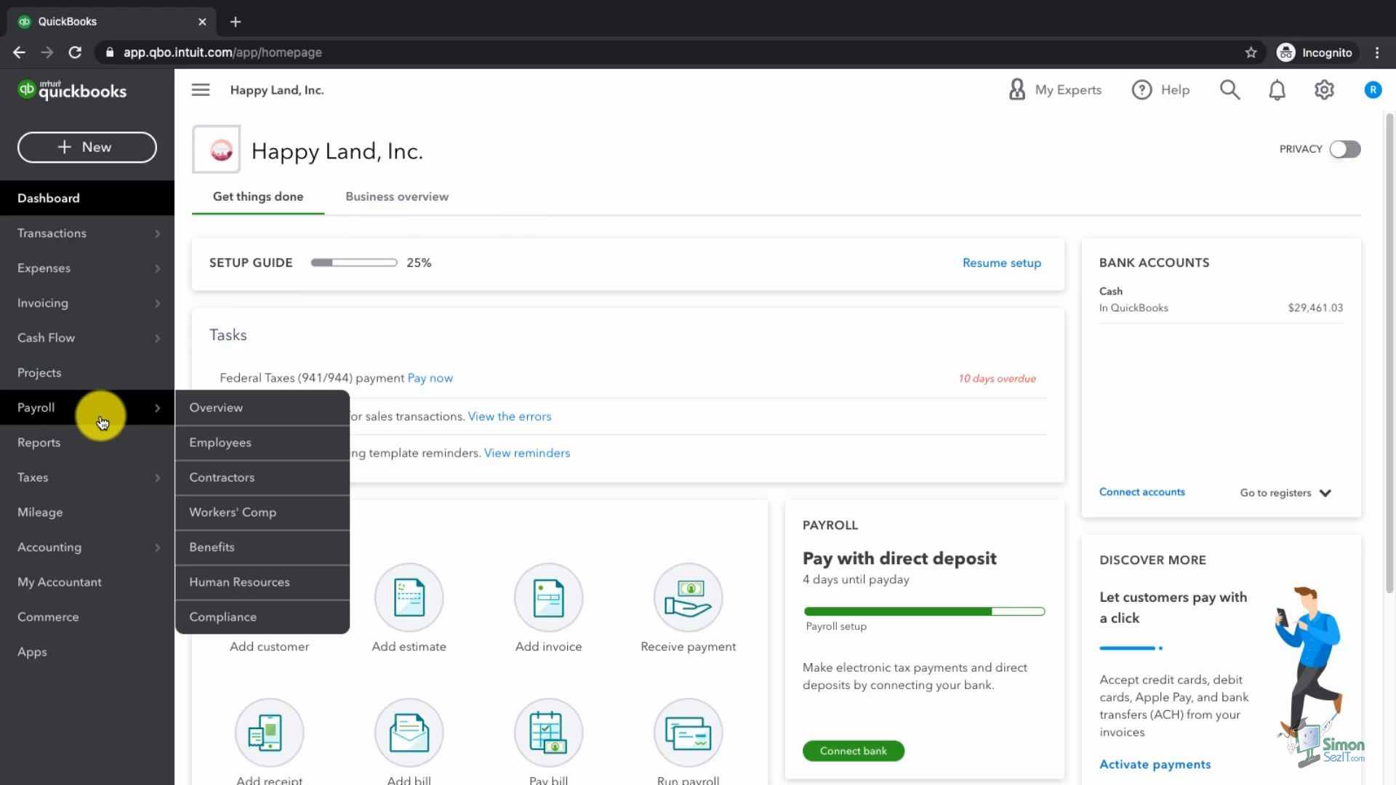
Step: Open the favorited Balance Sheet for This Year-to-date through March 27, 2021
{"action": "left_click", "coordinate": [91, 445]}
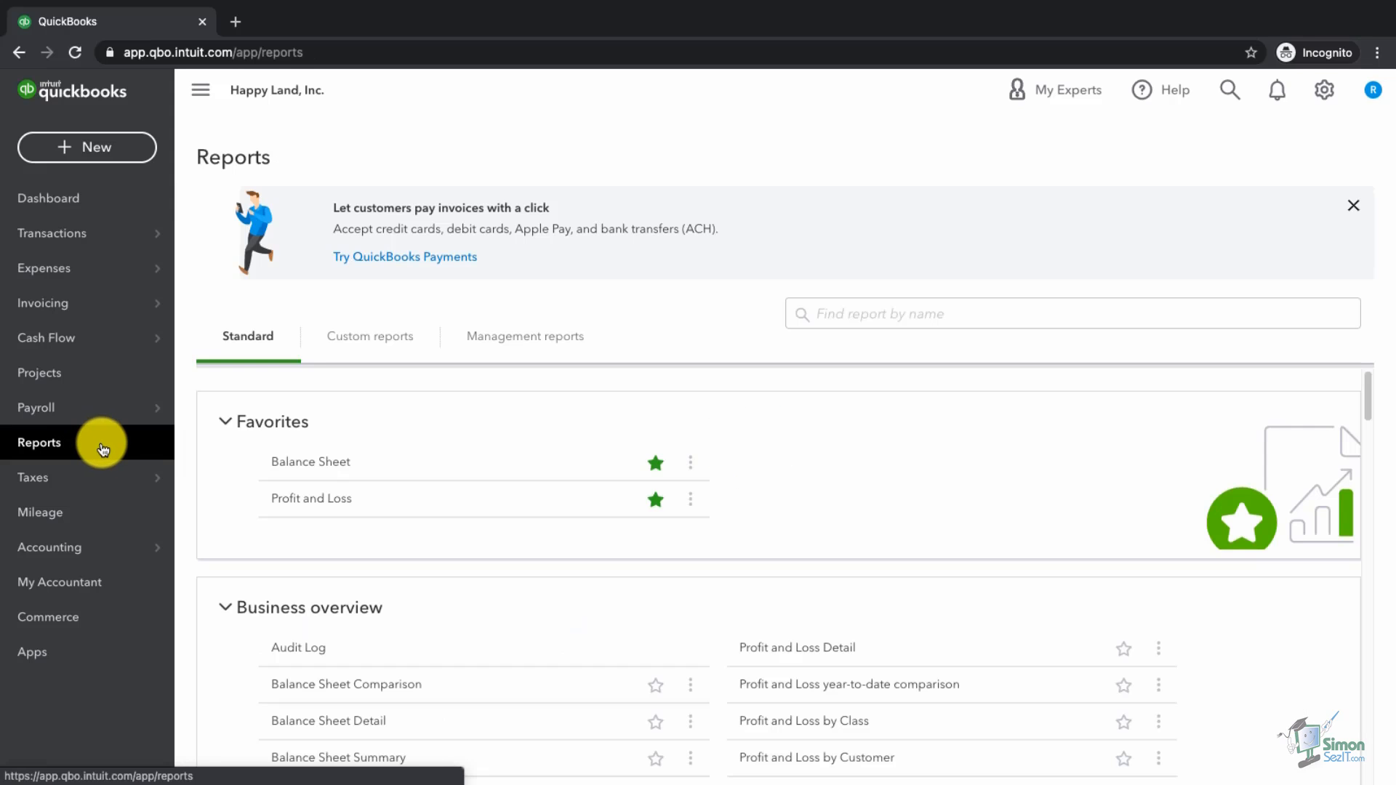
{"action": "left_click", "coordinate": [318, 464]}
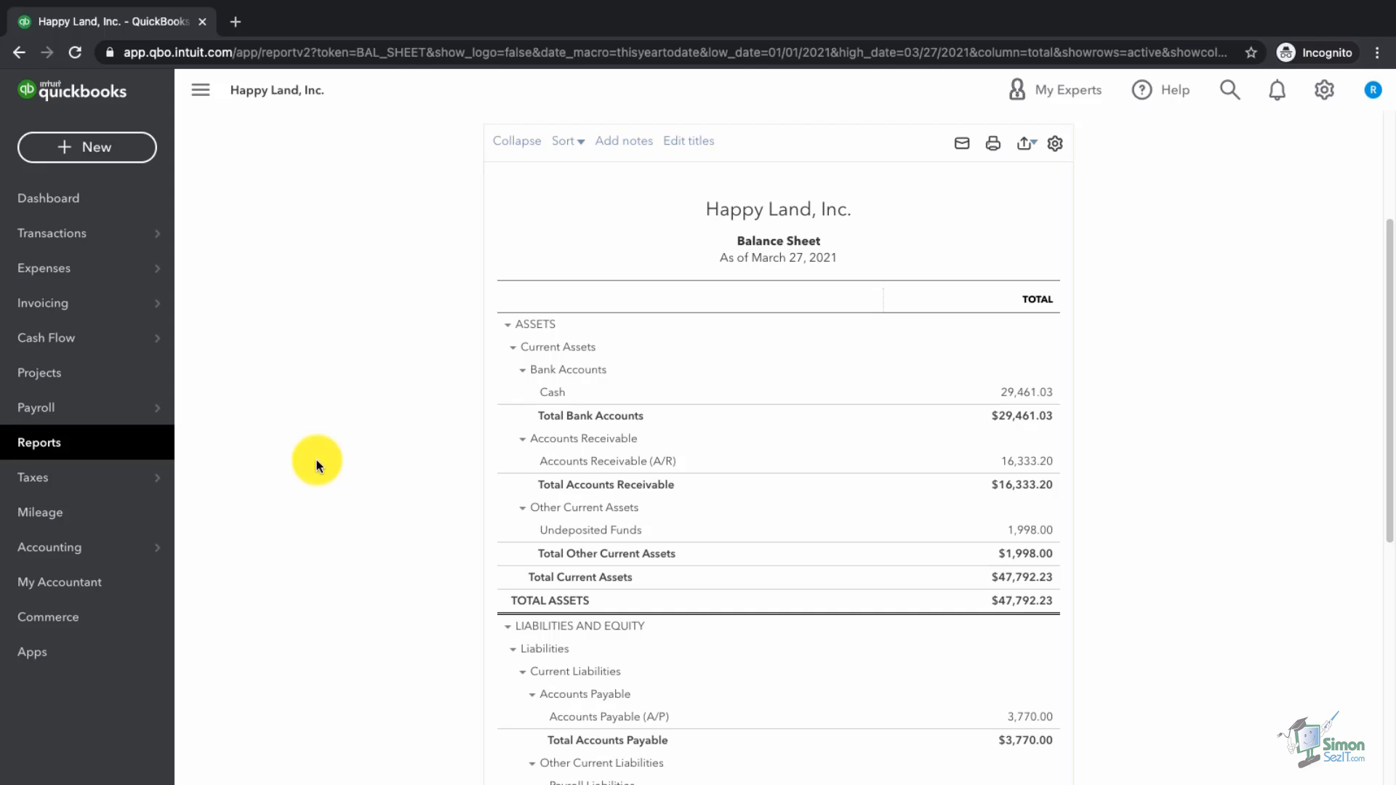
{"action": "scroll", "coordinate": [316, 460], "scroll_direction": "up", "scroll_amount": 3}
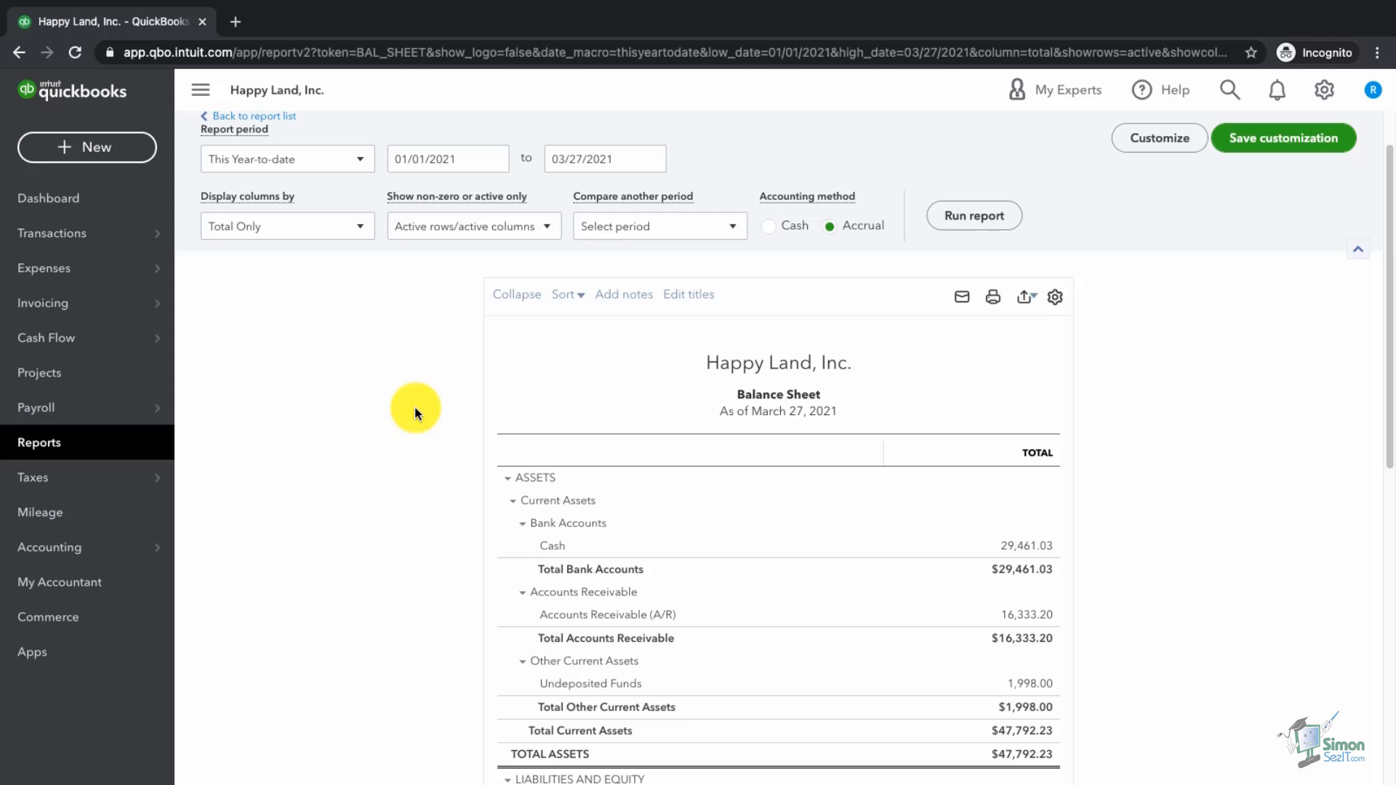
{"action": "left_click", "coordinate": [336, 166]}
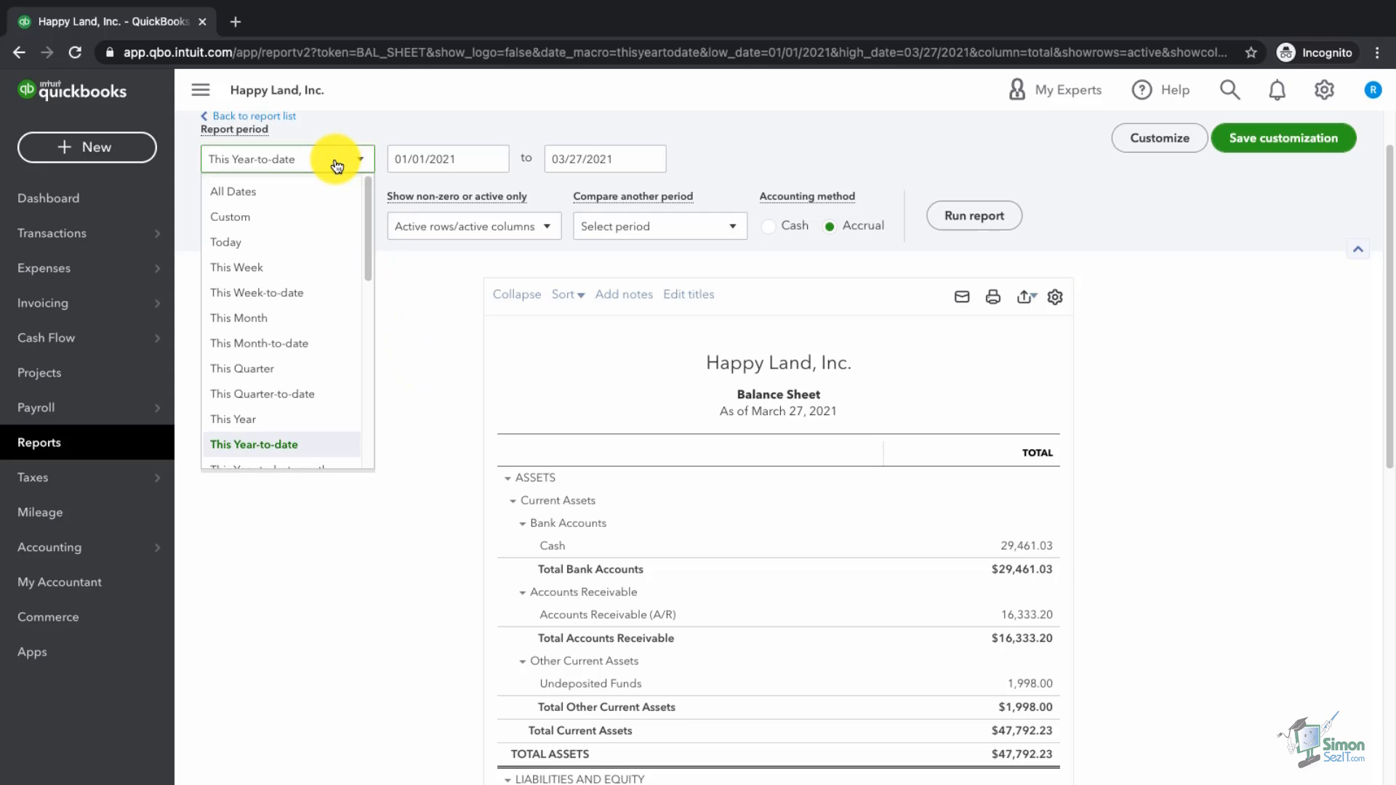
{"action": "left_click", "coordinate": [278, 201]}
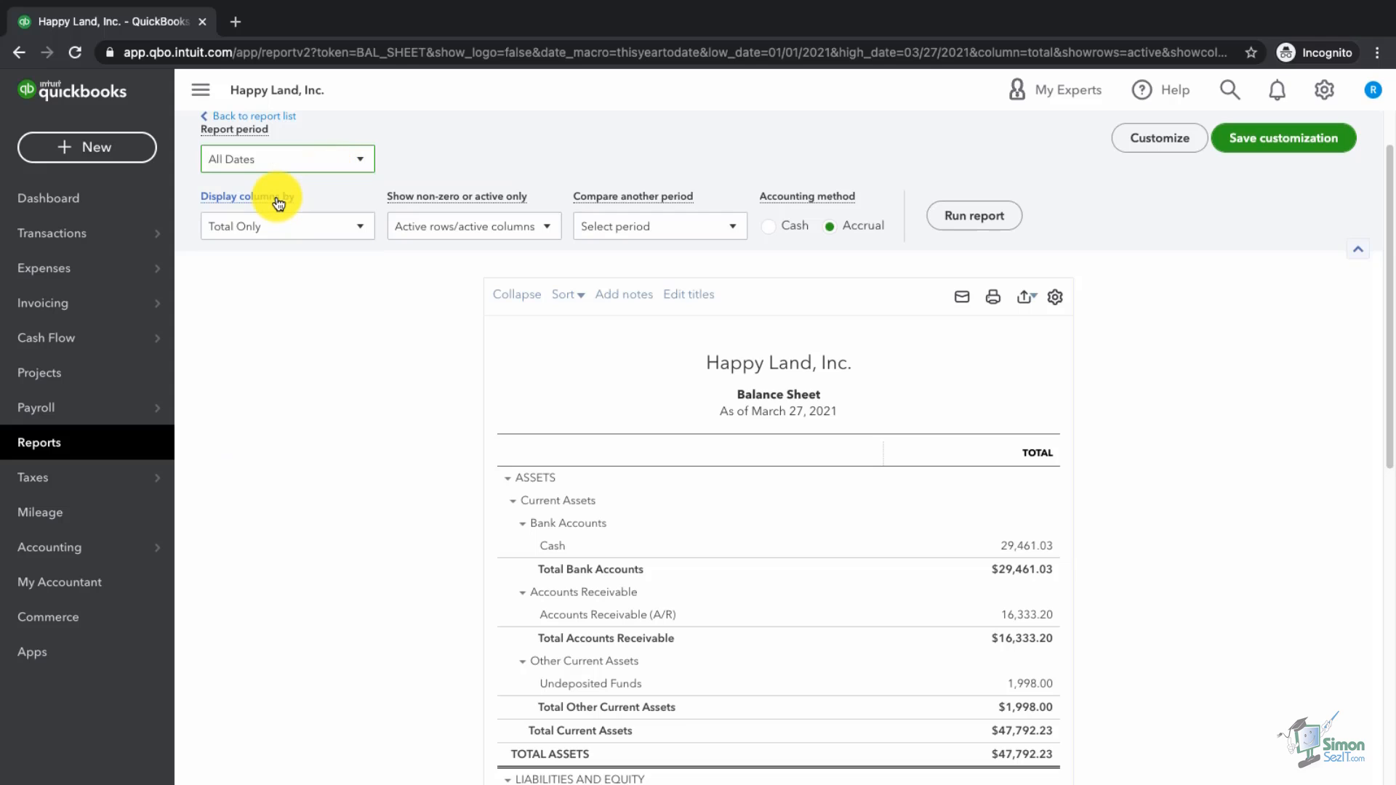
{"action": "left_click", "coordinate": [290, 237]}
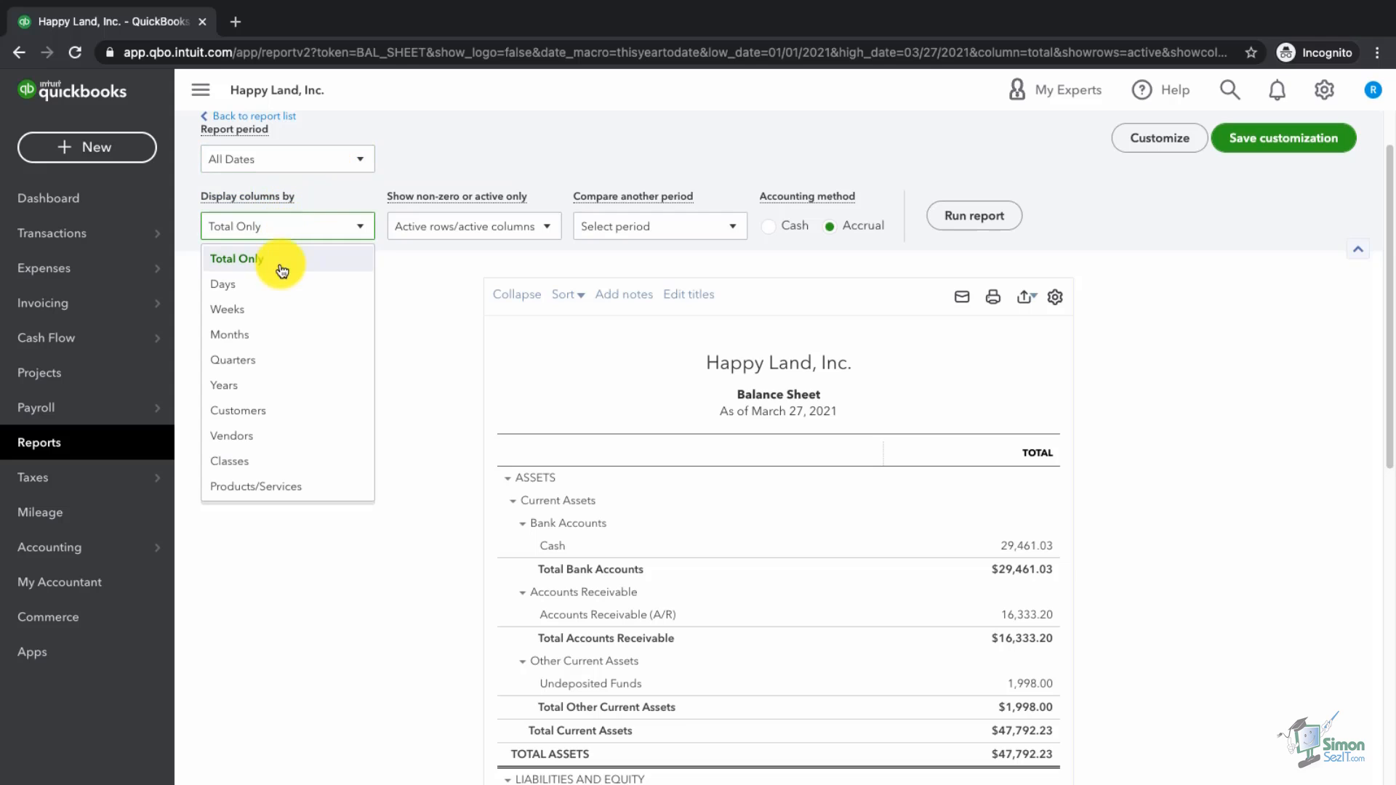
{"action": "left_click", "coordinate": [252, 387]}
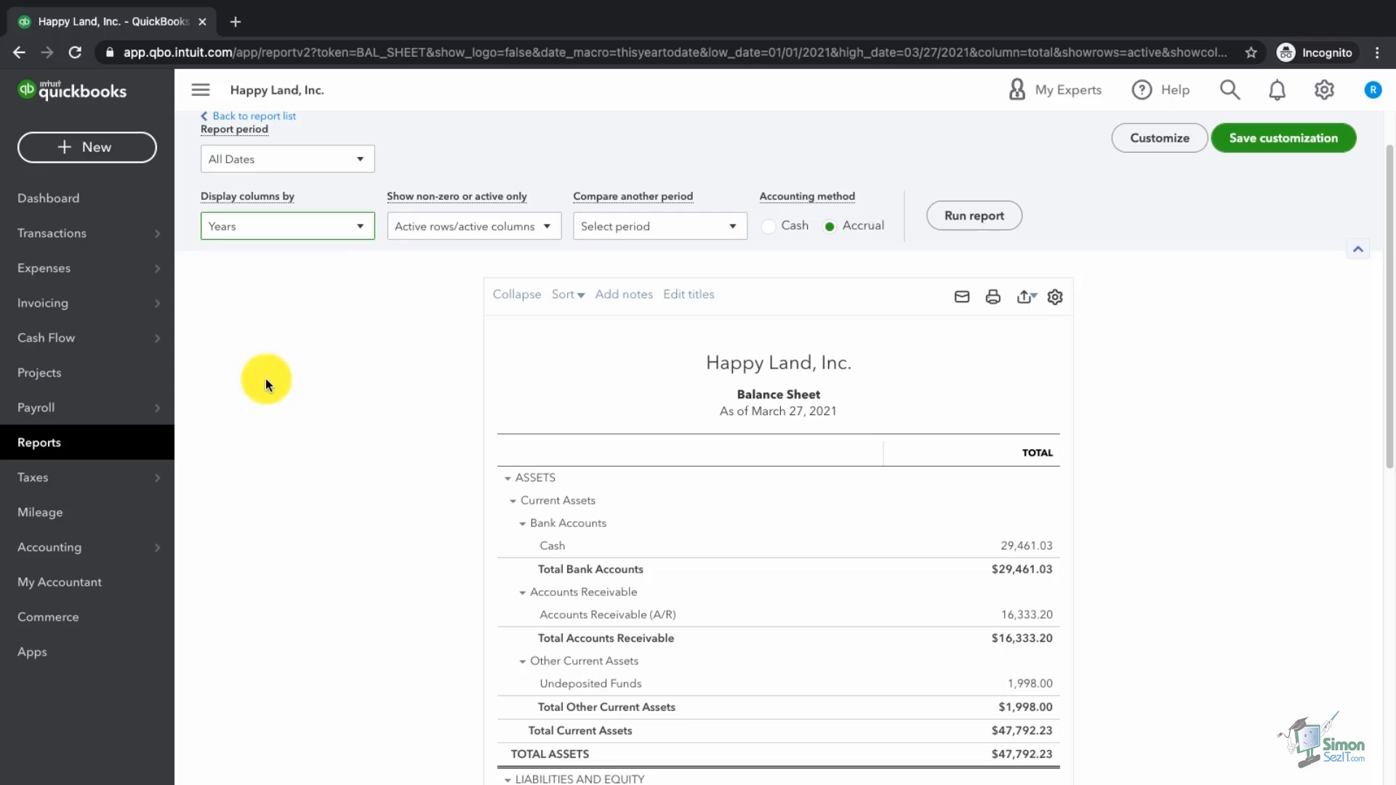
{"action": "left_click", "coordinate": [968, 230]}
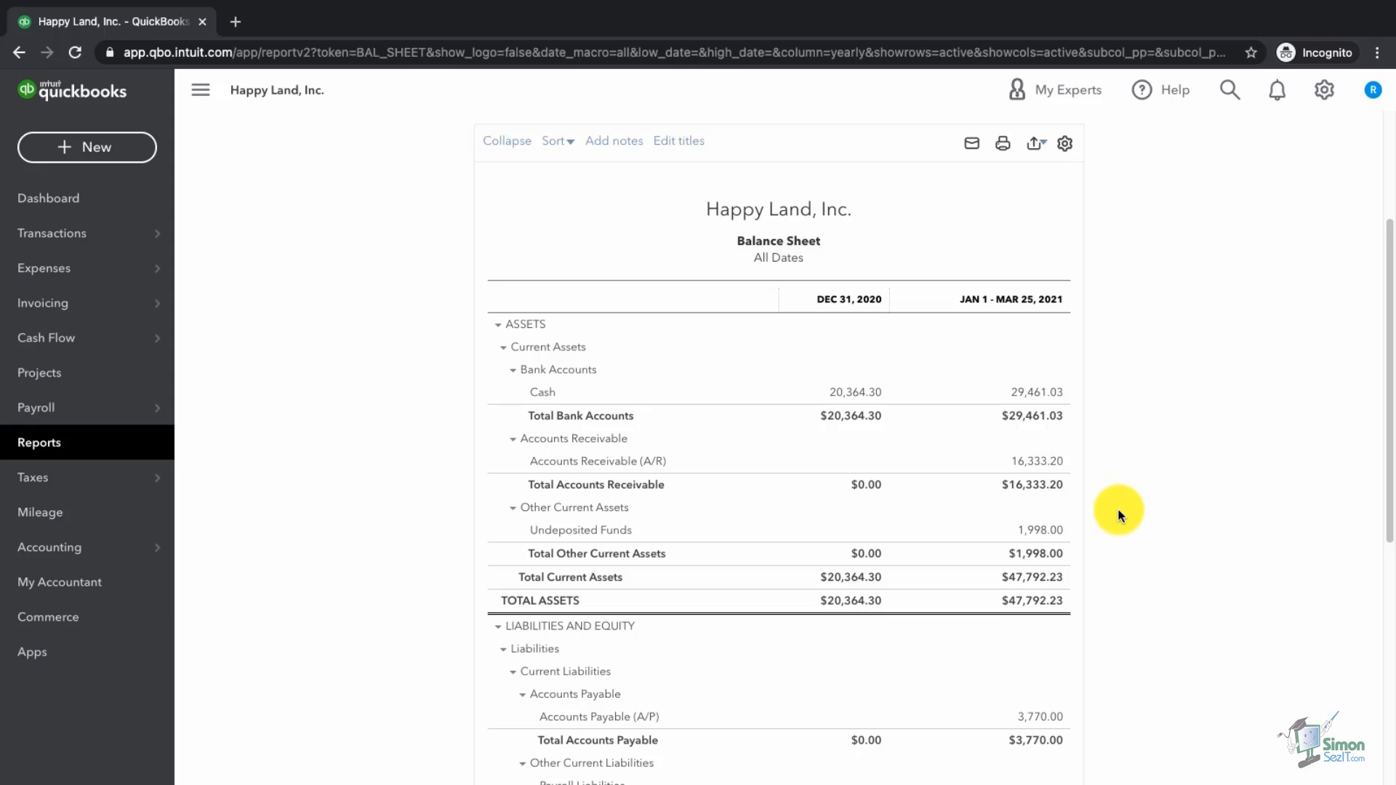
{"action": "scroll", "coordinate": [1118, 508], "scroll_direction": "down", "scroll_amount": 2}
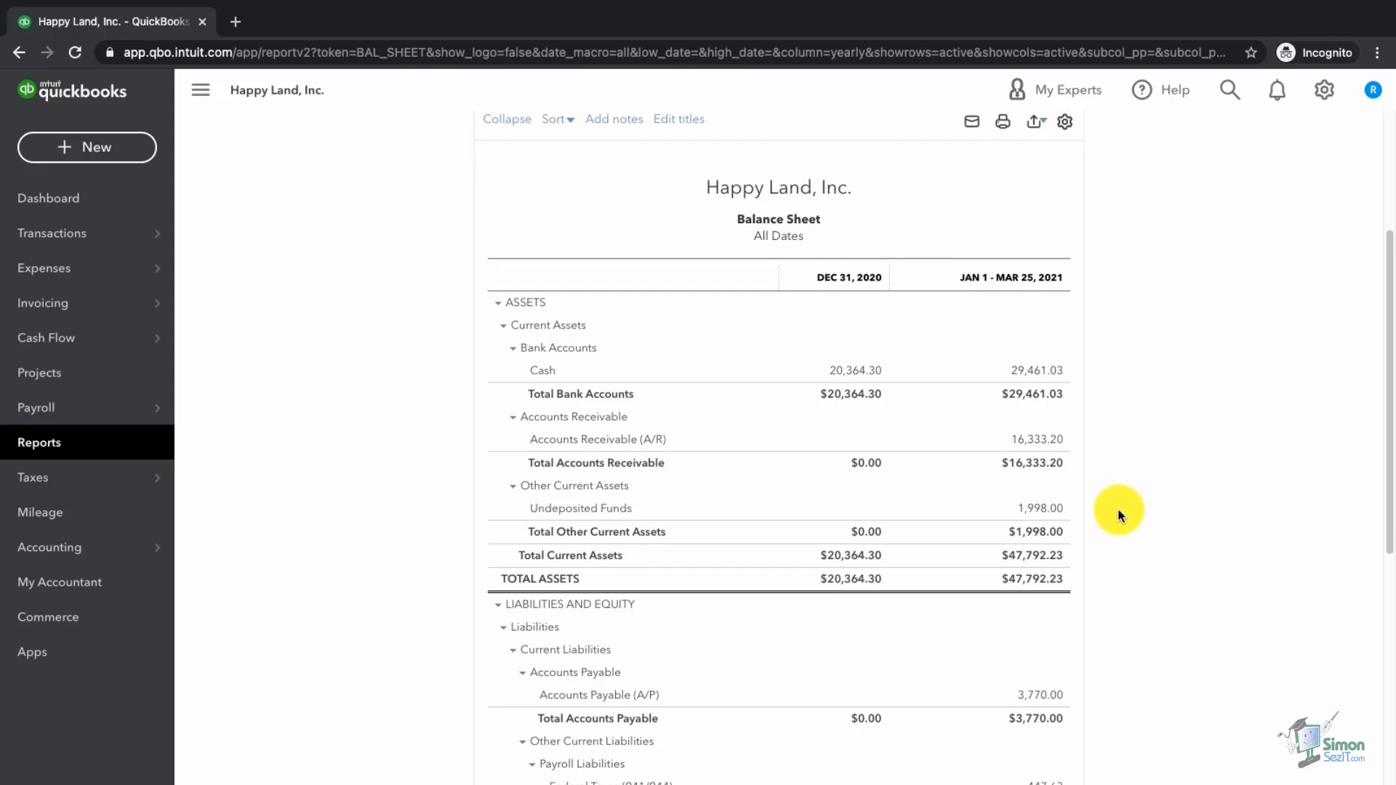
{"action": "scroll", "coordinate": [1118, 509], "scroll_direction": "down", "scroll_amount": 3}
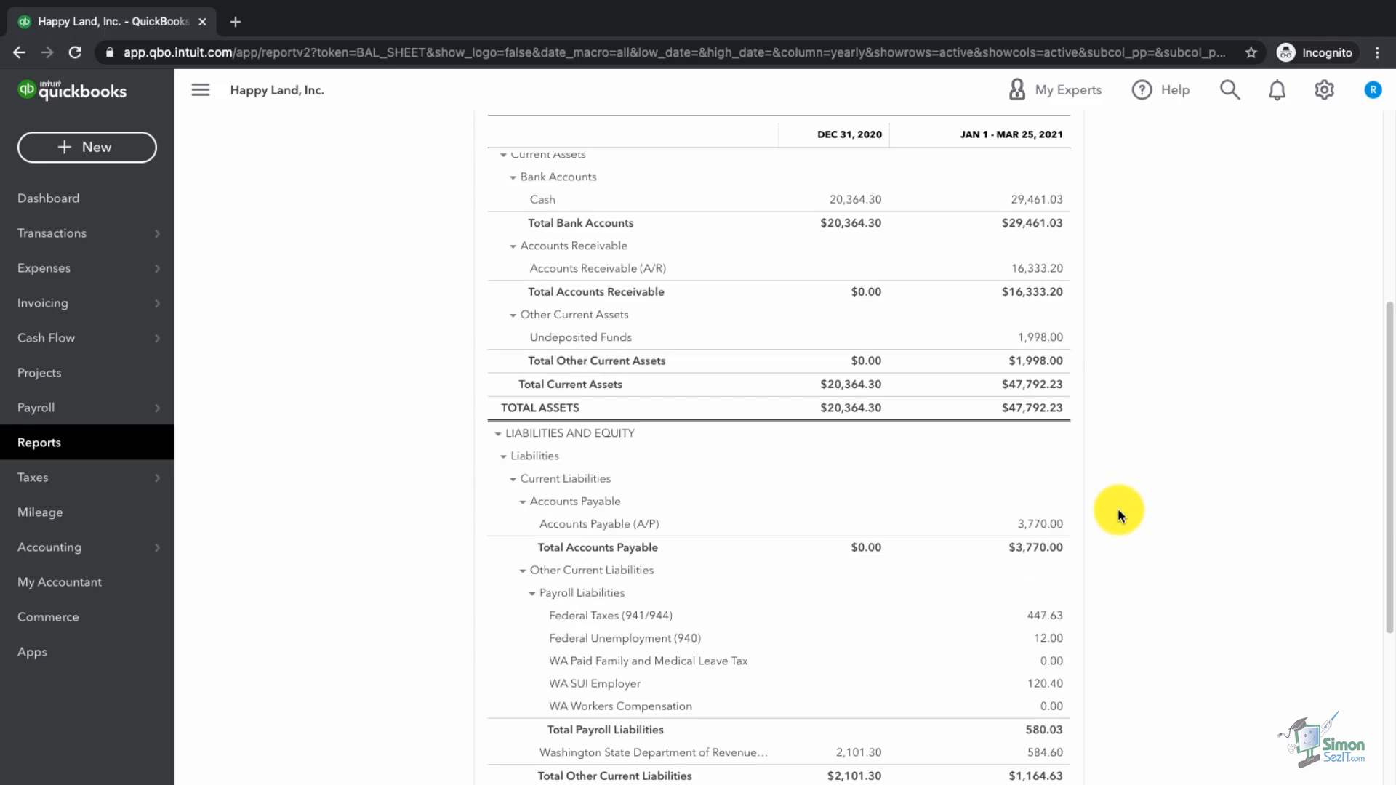
{"action": "scroll", "coordinate": [1118, 509], "scroll_direction": "down", "scroll_amount": 2}
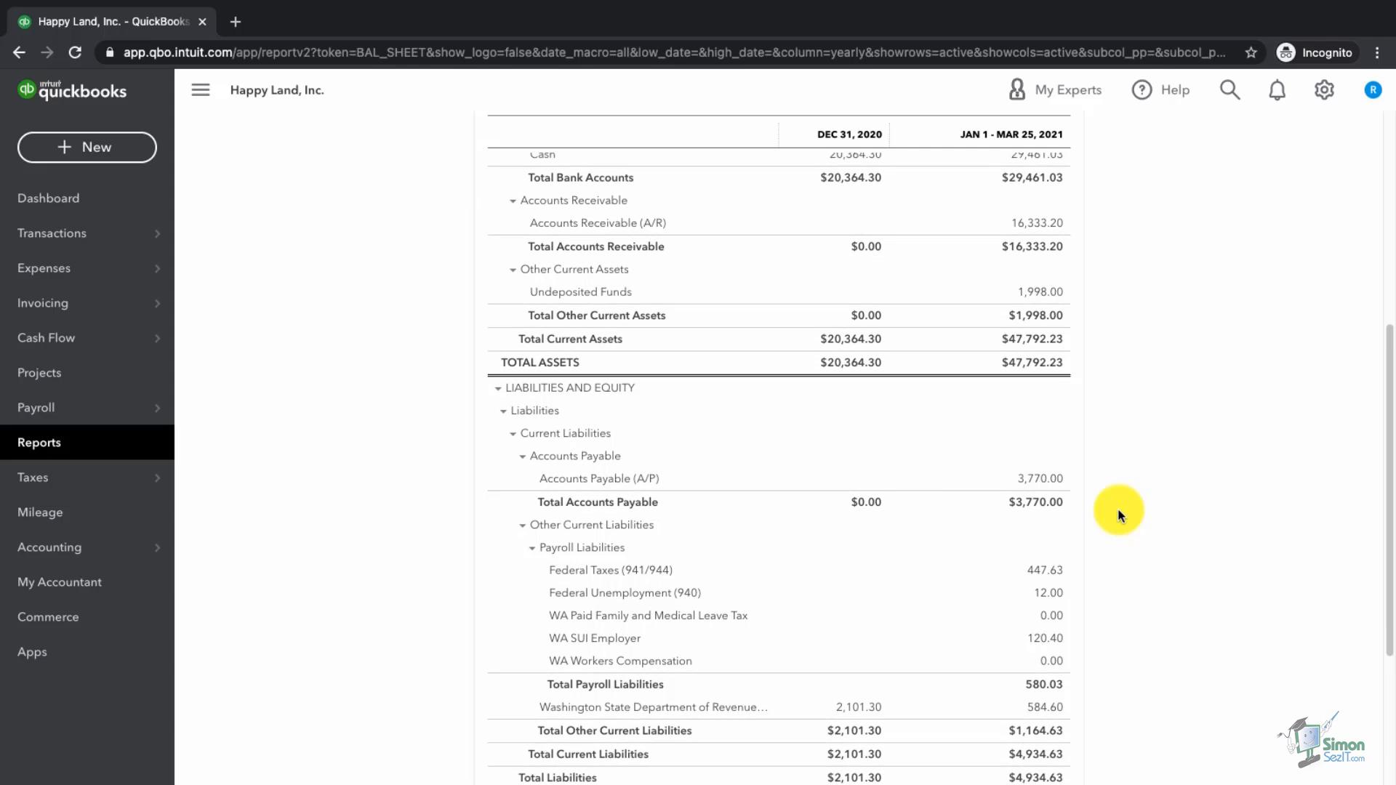
{"action": "scroll", "coordinate": [1119, 508], "scroll_direction": "down", "scroll_amount": 2}
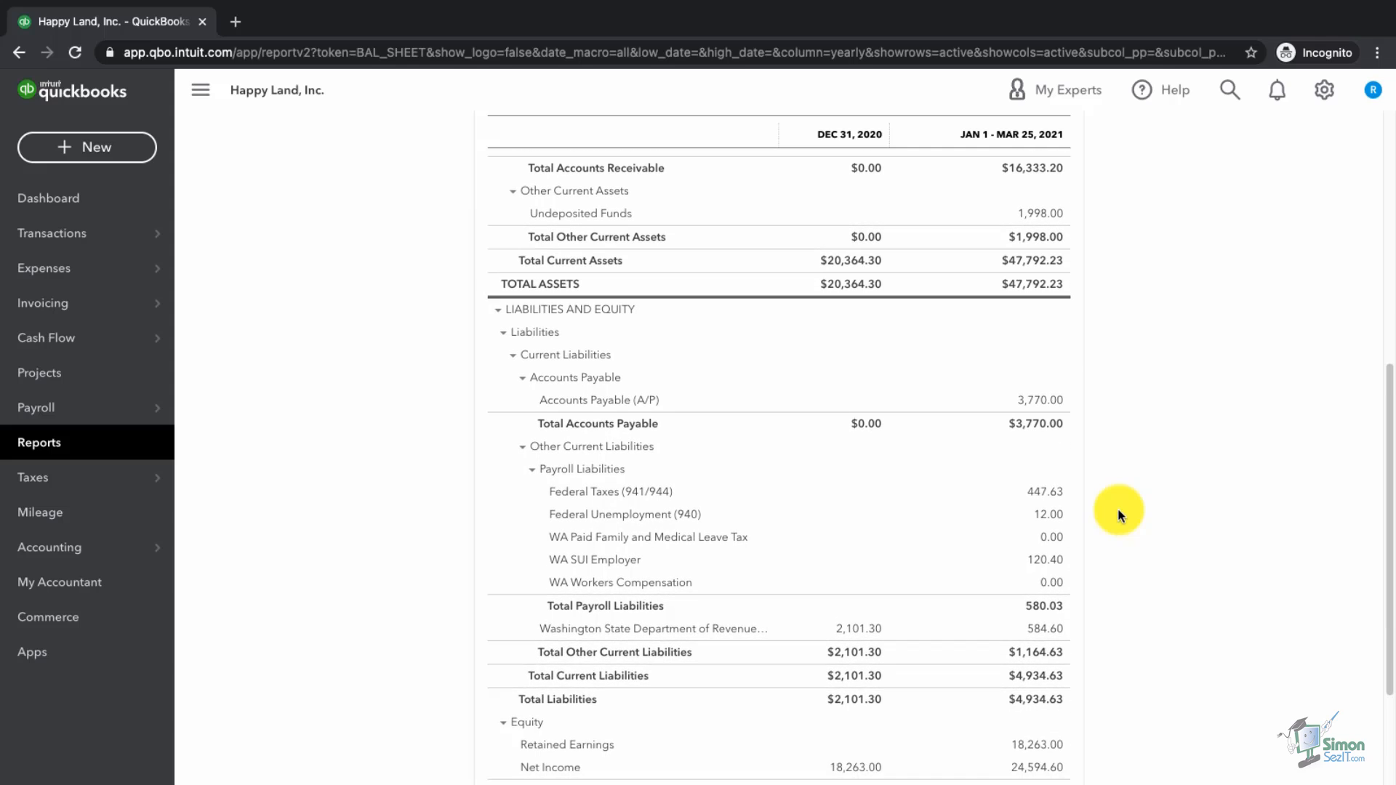
{"action": "scroll", "coordinate": [1119, 508], "scroll_direction": "down", "scroll_amount": 1}
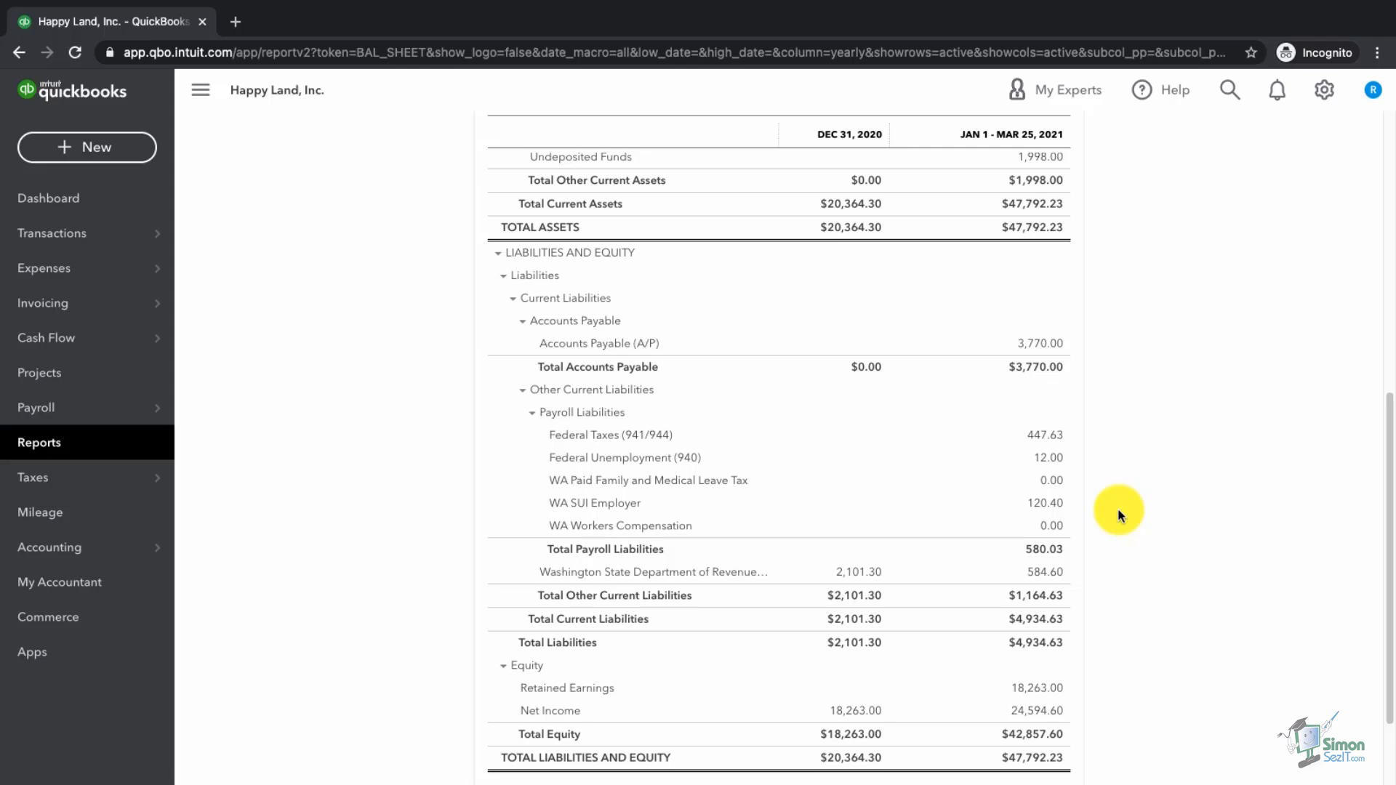
{"action": "scroll", "coordinate": [1118, 508], "scroll_direction": "down", "scroll_amount": 1}
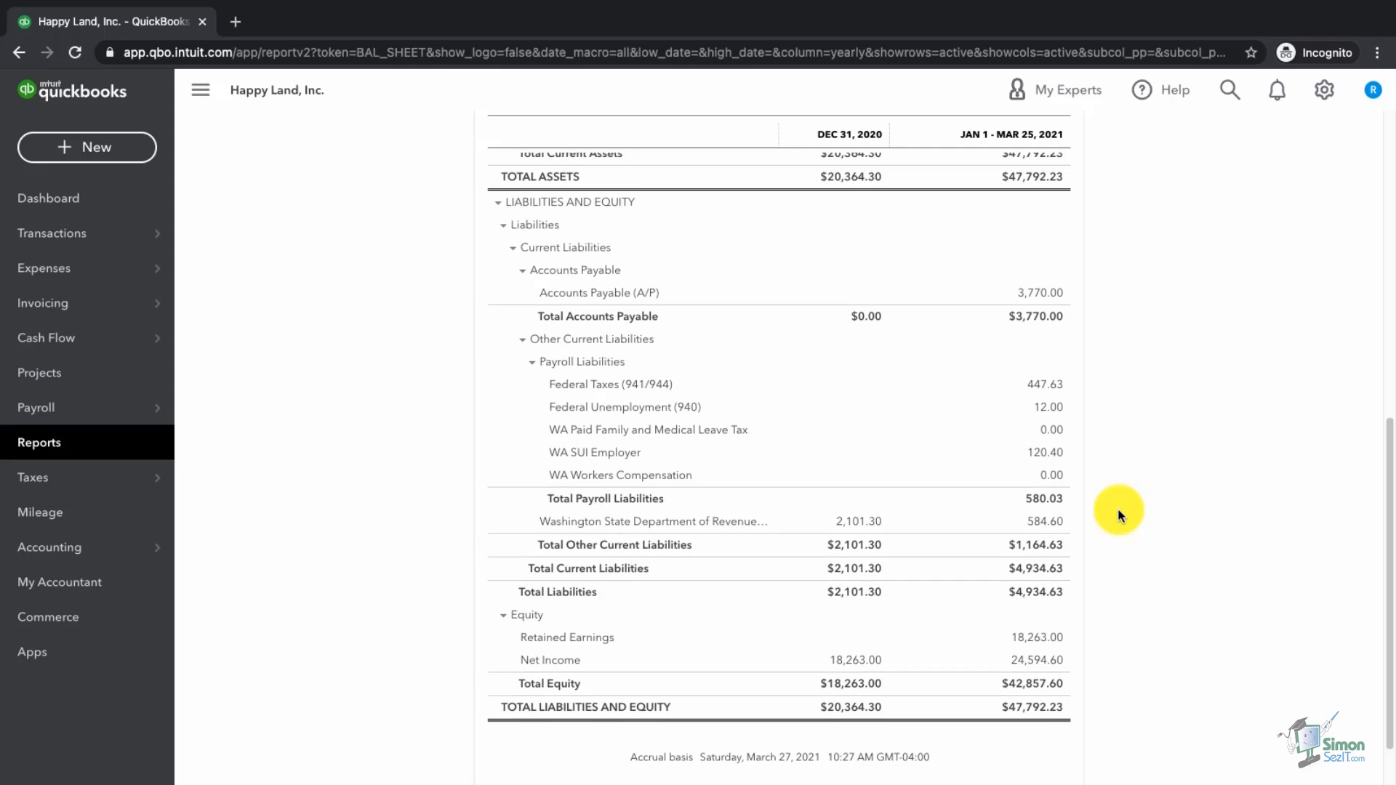
{"action": "scroll", "coordinate": [1119, 514], "scroll_direction": "up", "scroll_amount": 1}
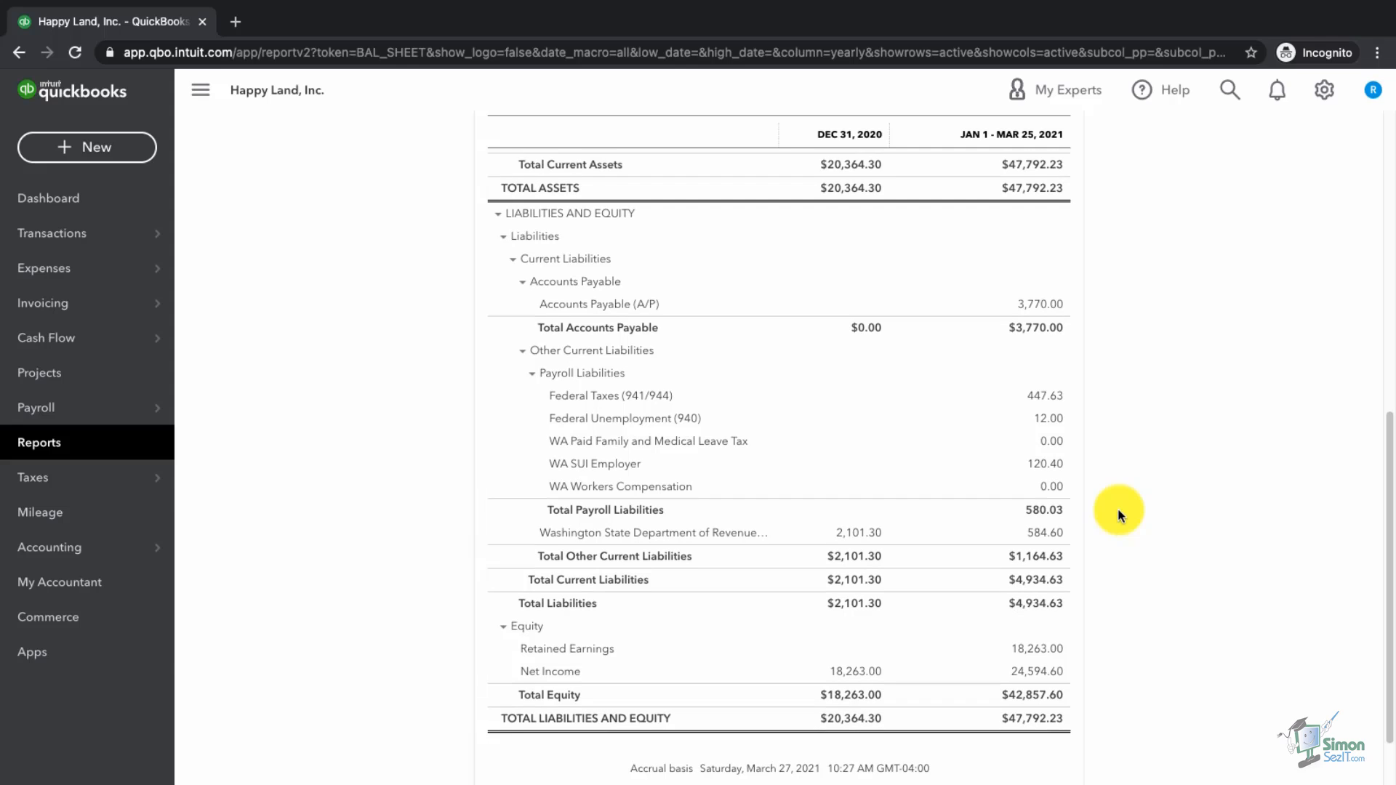
{"action": "scroll", "coordinate": [1118, 513], "scroll_direction": "up", "scroll_amount": 1}
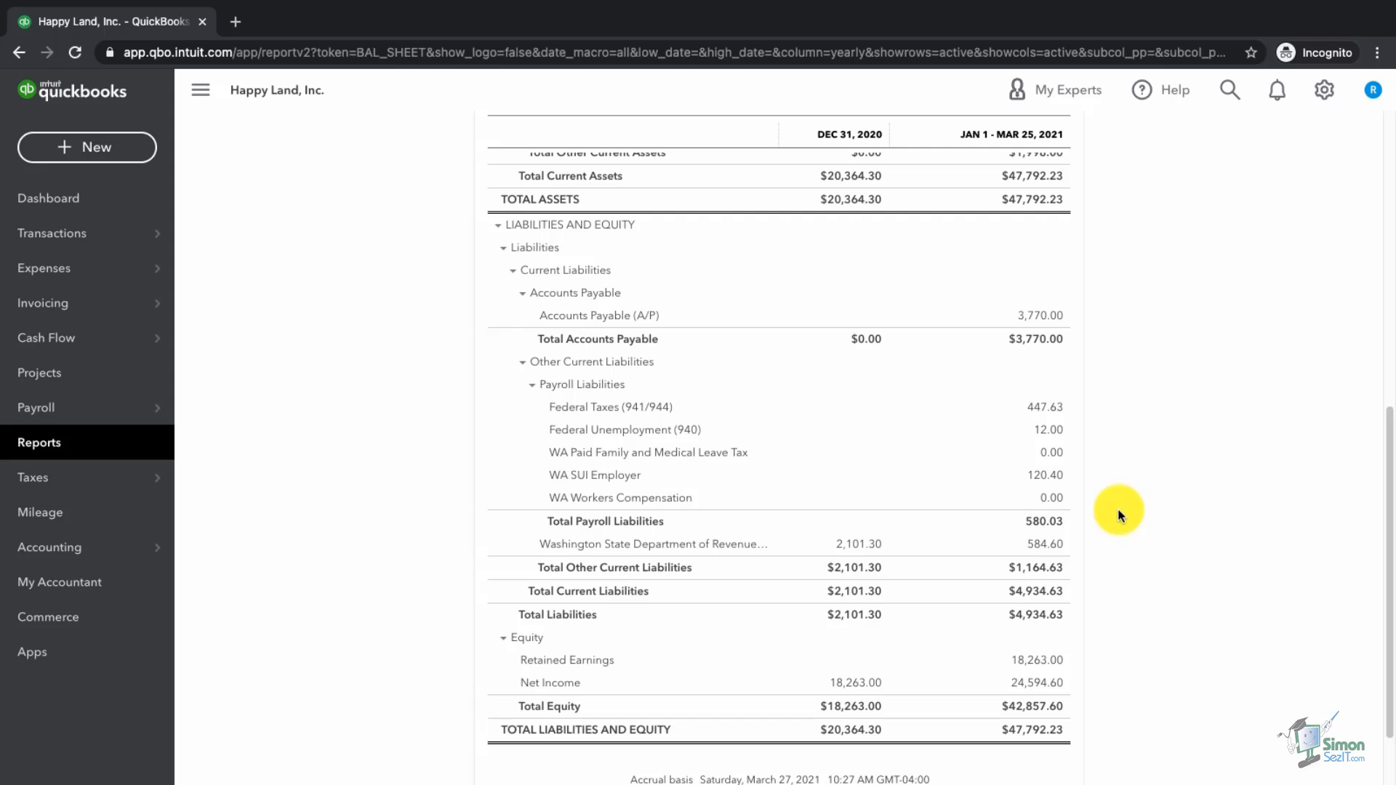
Step: Open Profit and Loss and run it for All Dates with columns by Years
{"action": "left_click", "coordinate": [44, 444]}
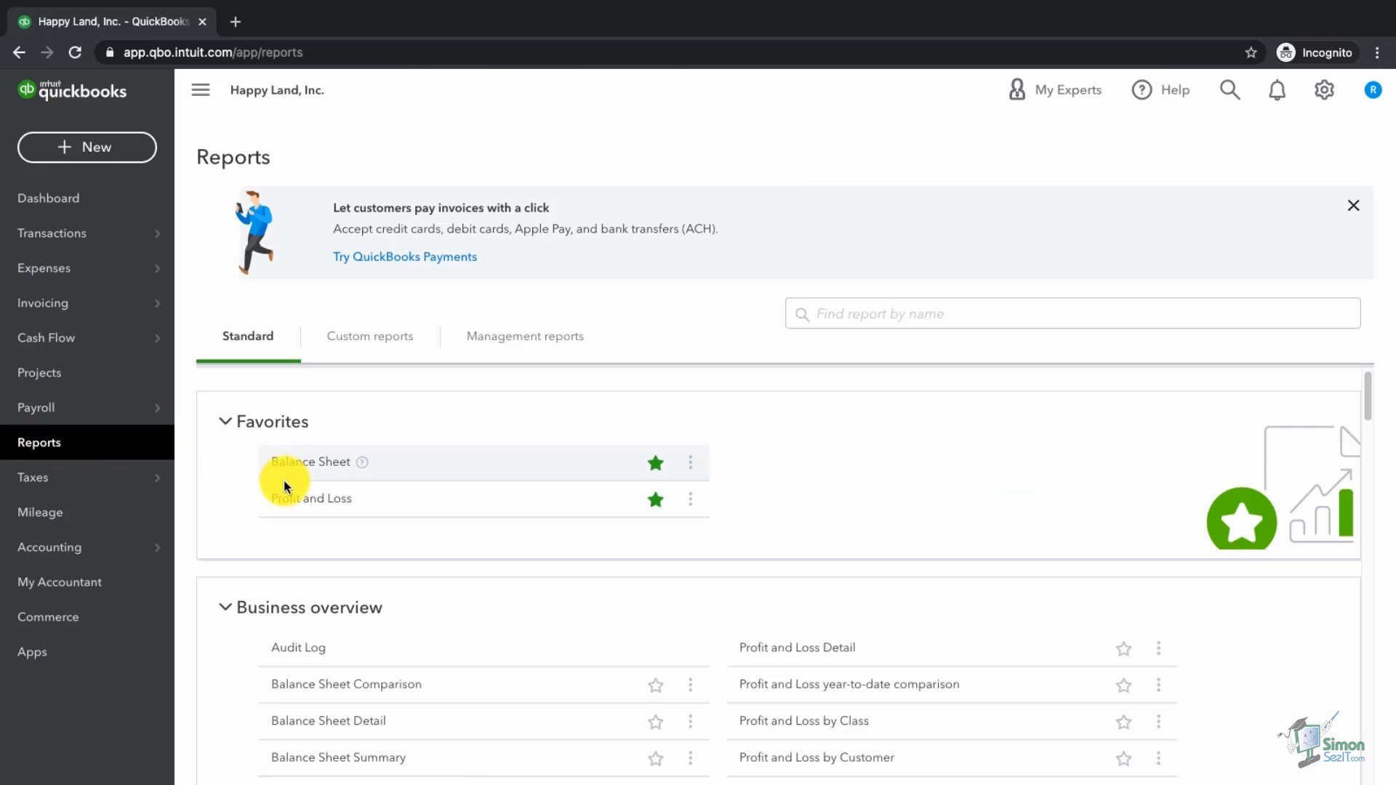
{"action": "left_click", "coordinate": [296, 502]}
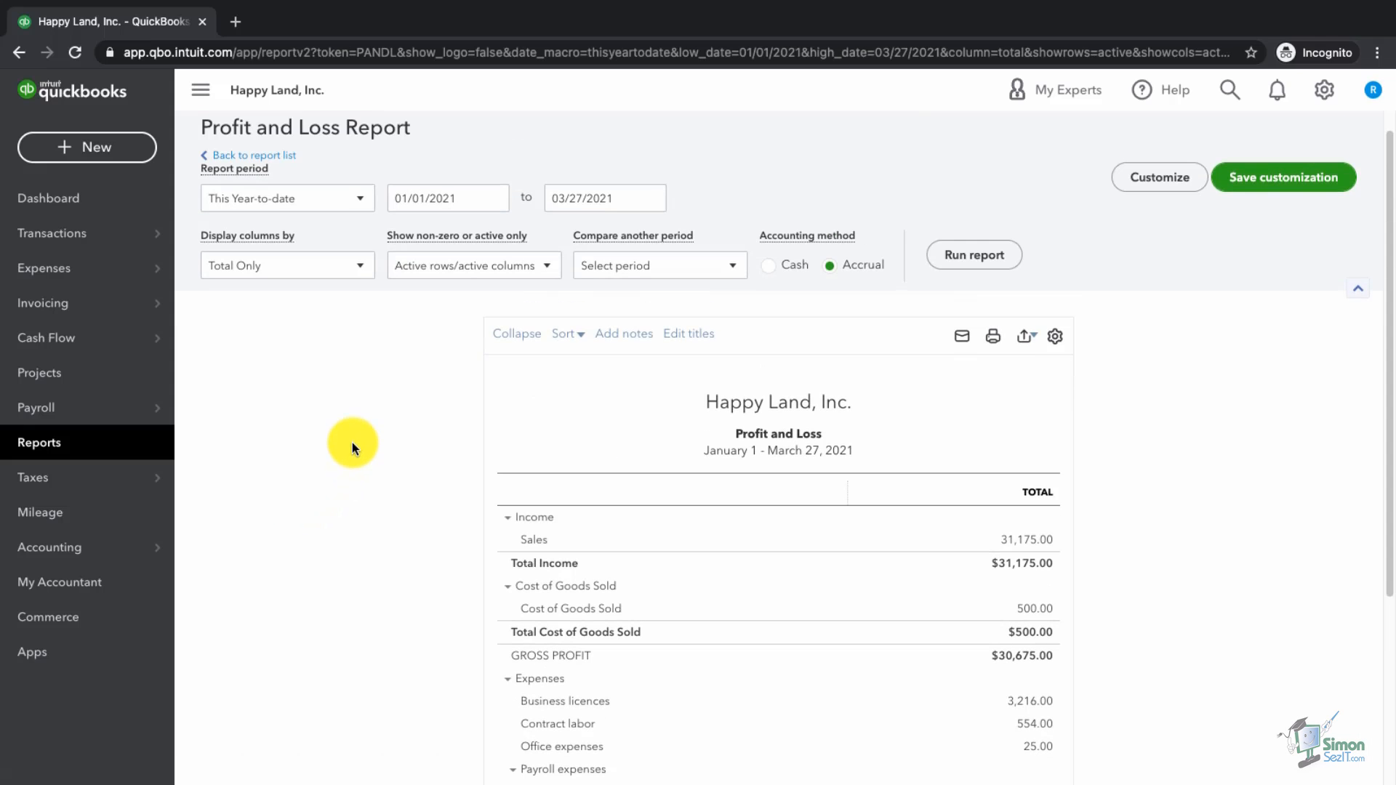
{"action": "left_click", "coordinate": [295, 208]}
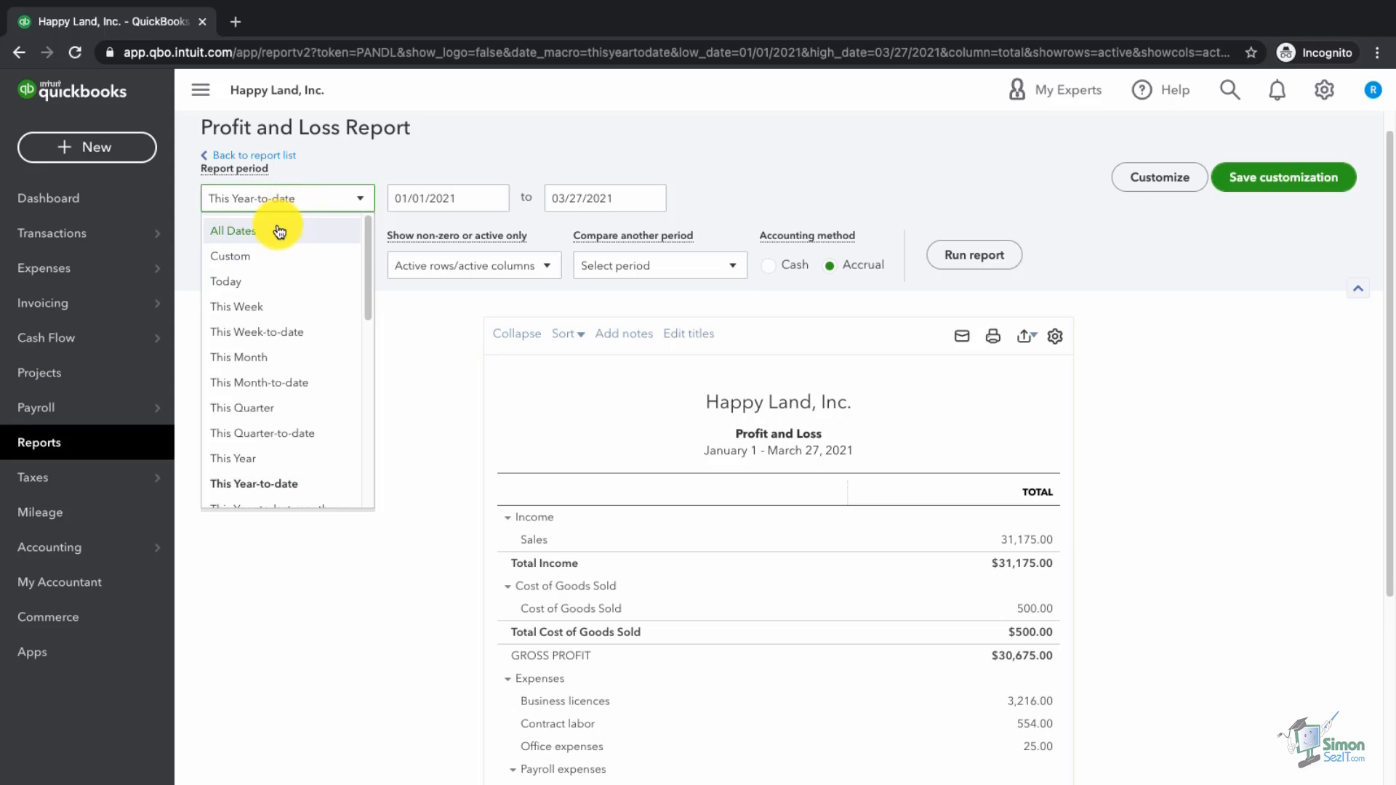
{"action": "left_click", "coordinate": [277, 227]}
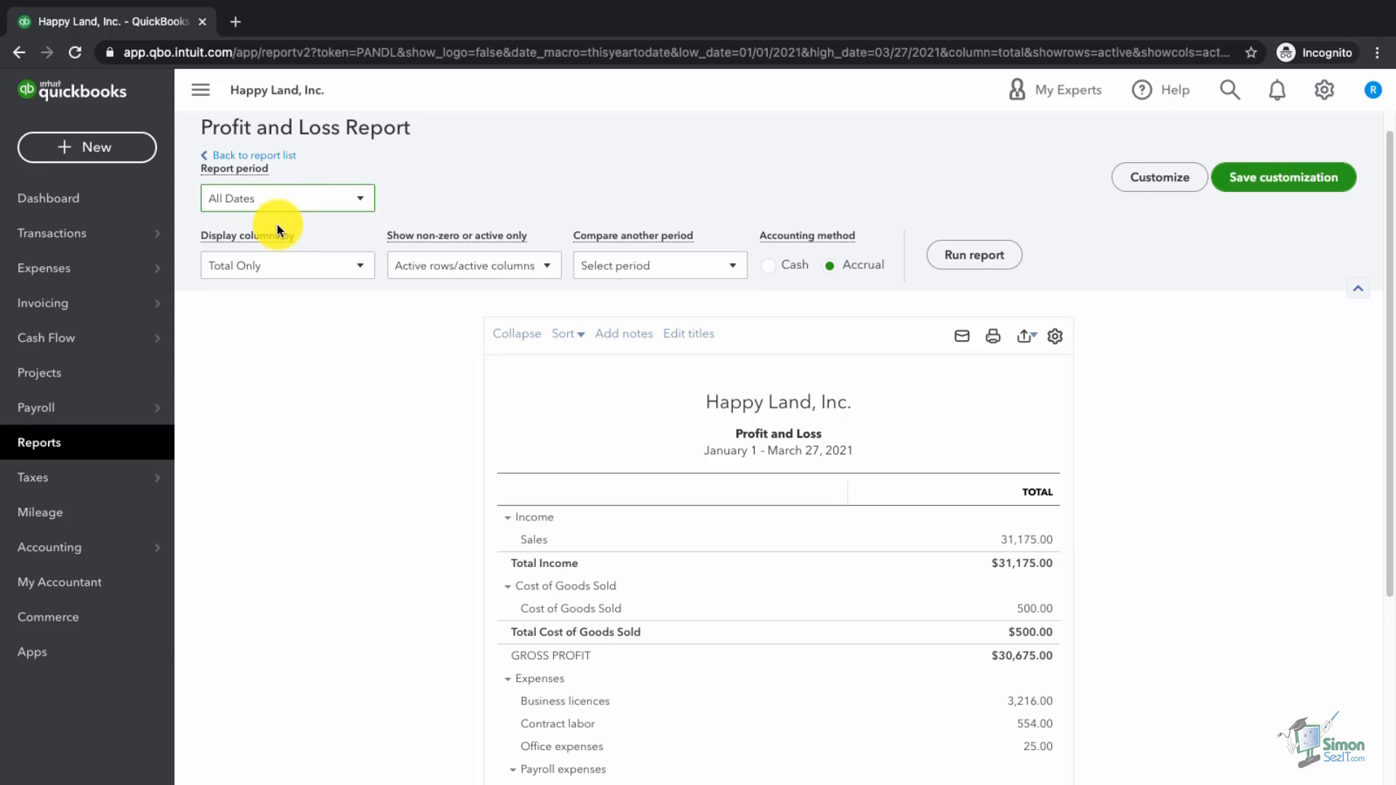
{"action": "left_click", "coordinate": [294, 275]}
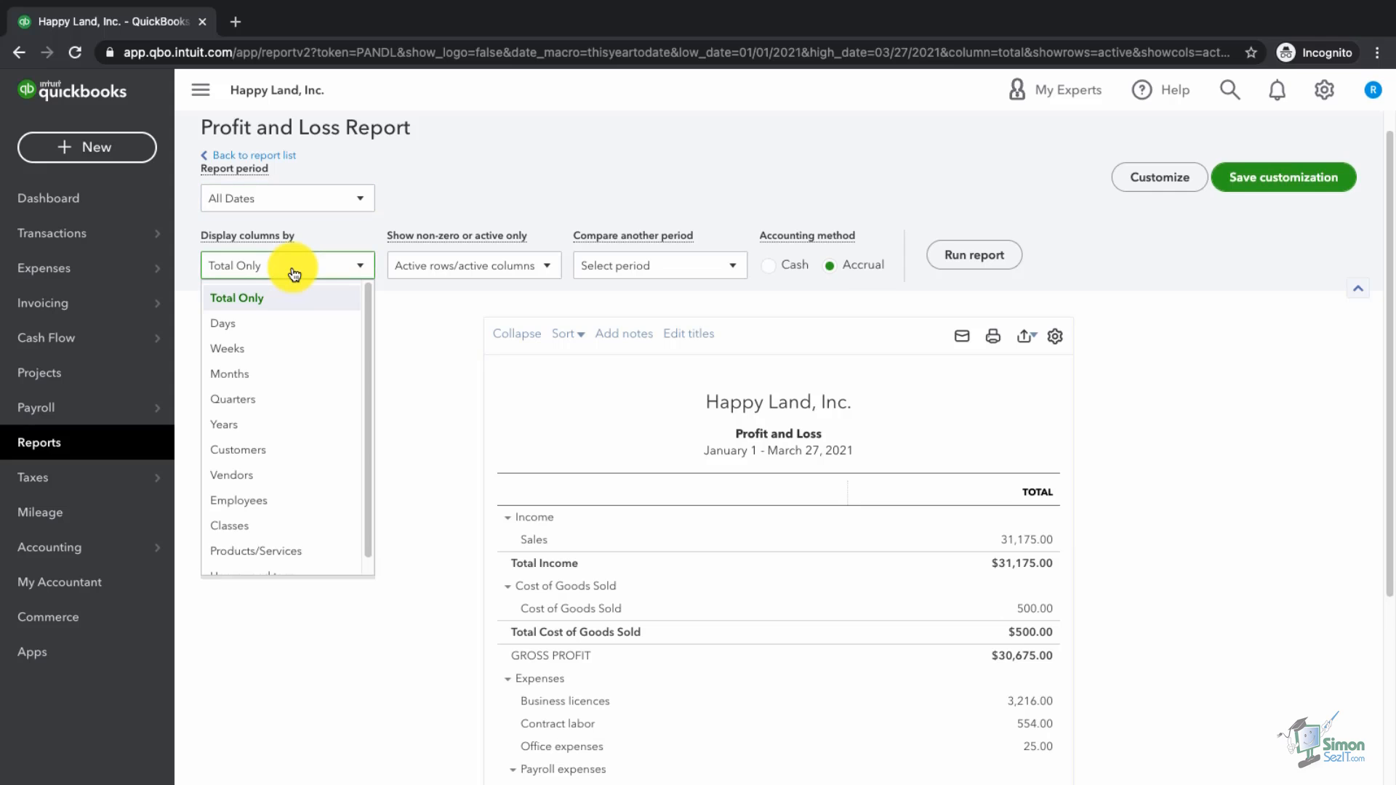
{"action": "left_click", "coordinate": [258, 425]}
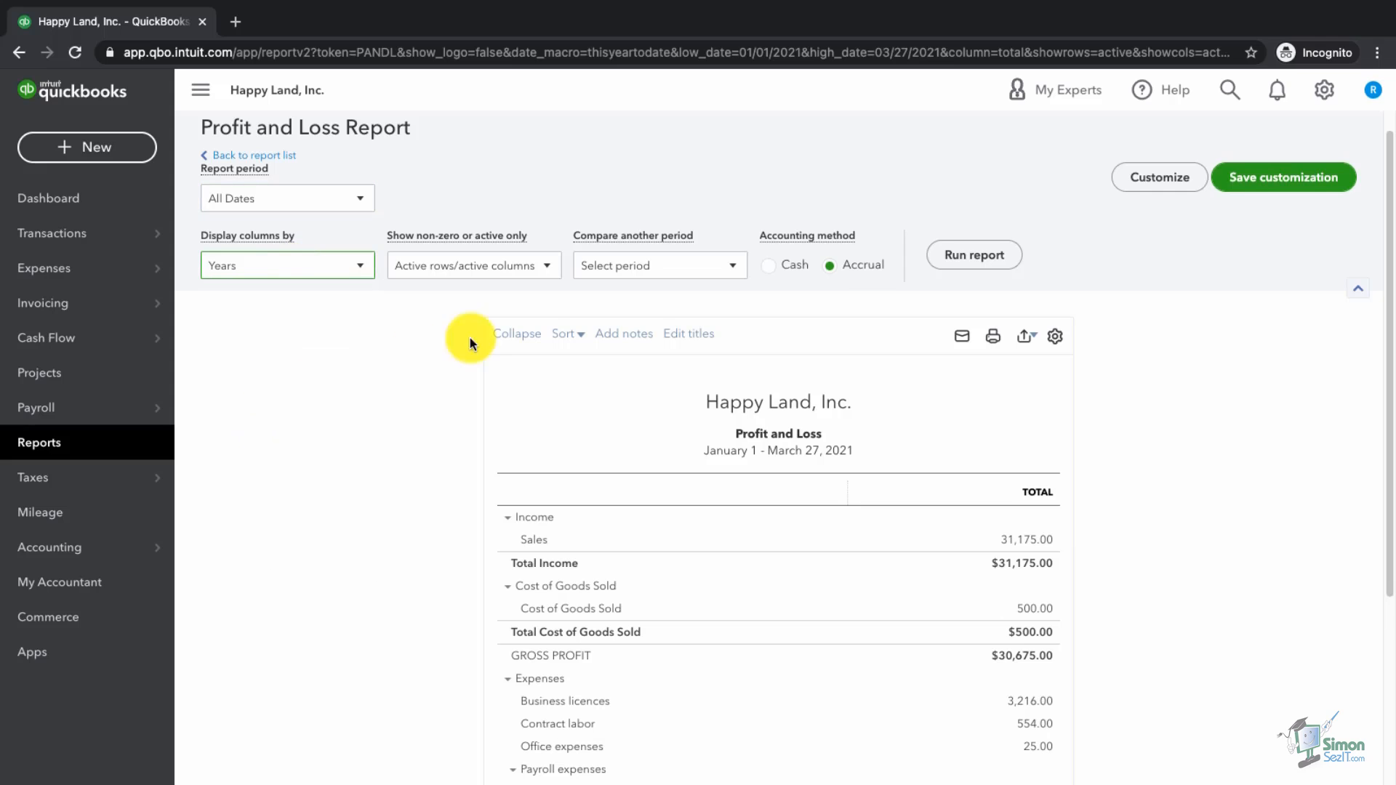
{"action": "left_click", "coordinate": [964, 266]}
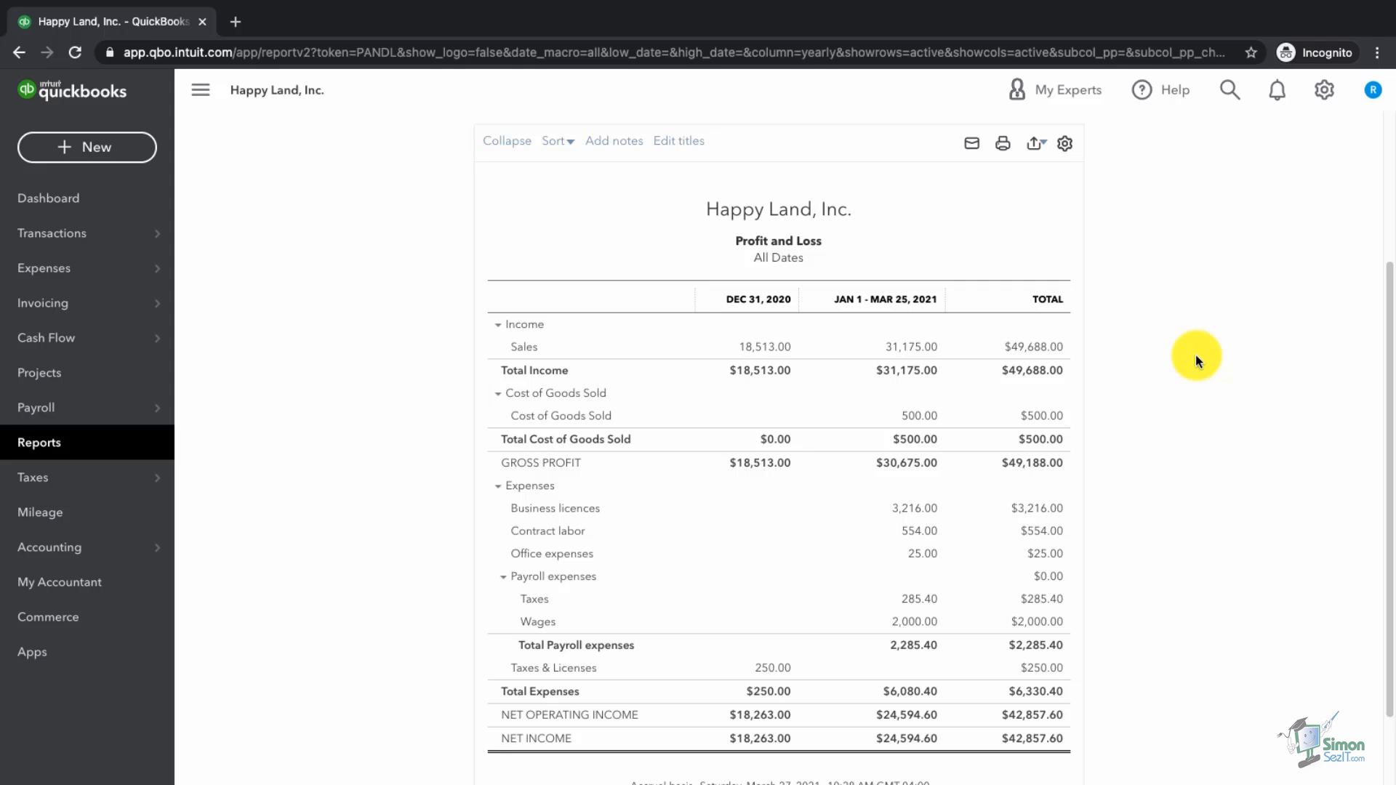
Step: Switch the Profit and Loss columns to Months and rerun the report
{"action": "scroll", "coordinate": [1195, 355], "scroll_direction": "up", "scroll_amount": 3}
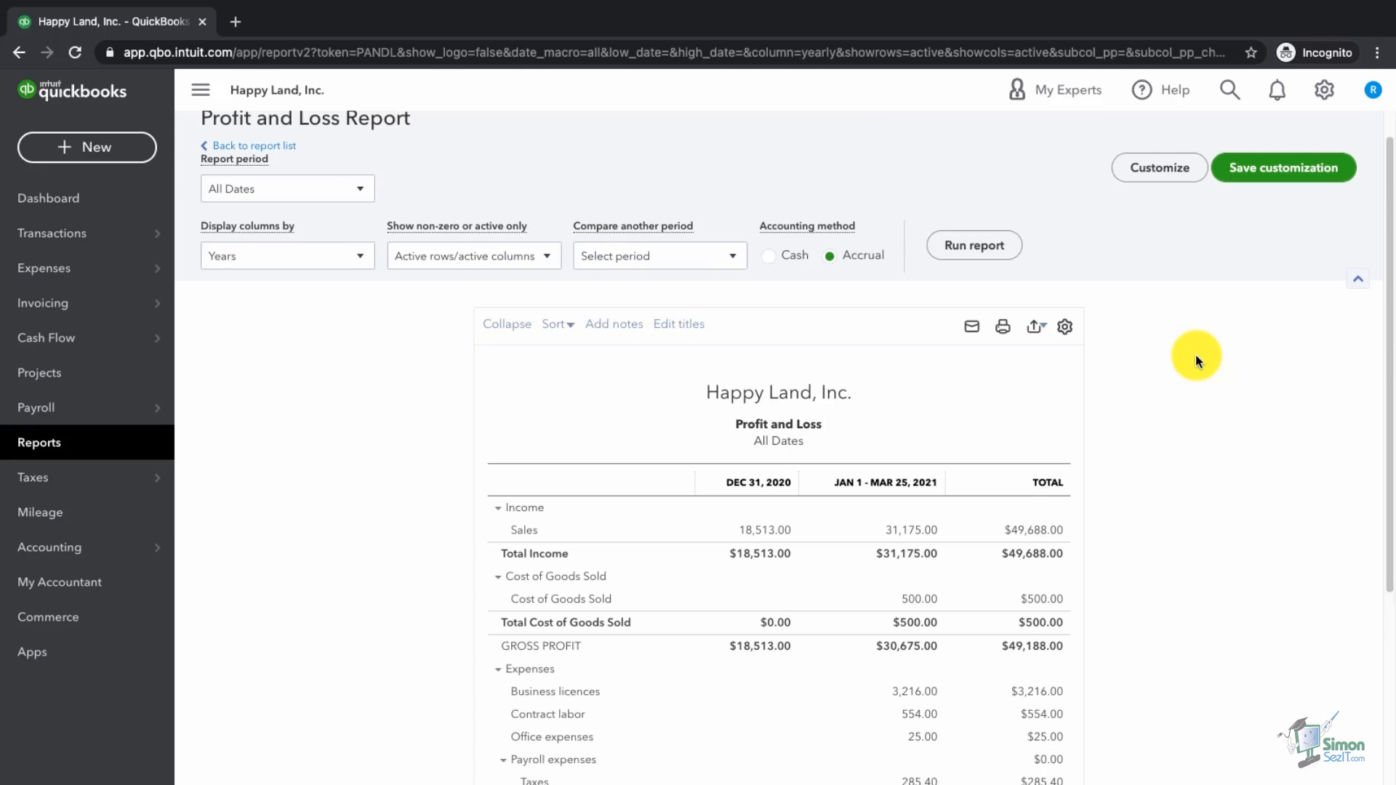
{"action": "left_click", "coordinate": [328, 263]}
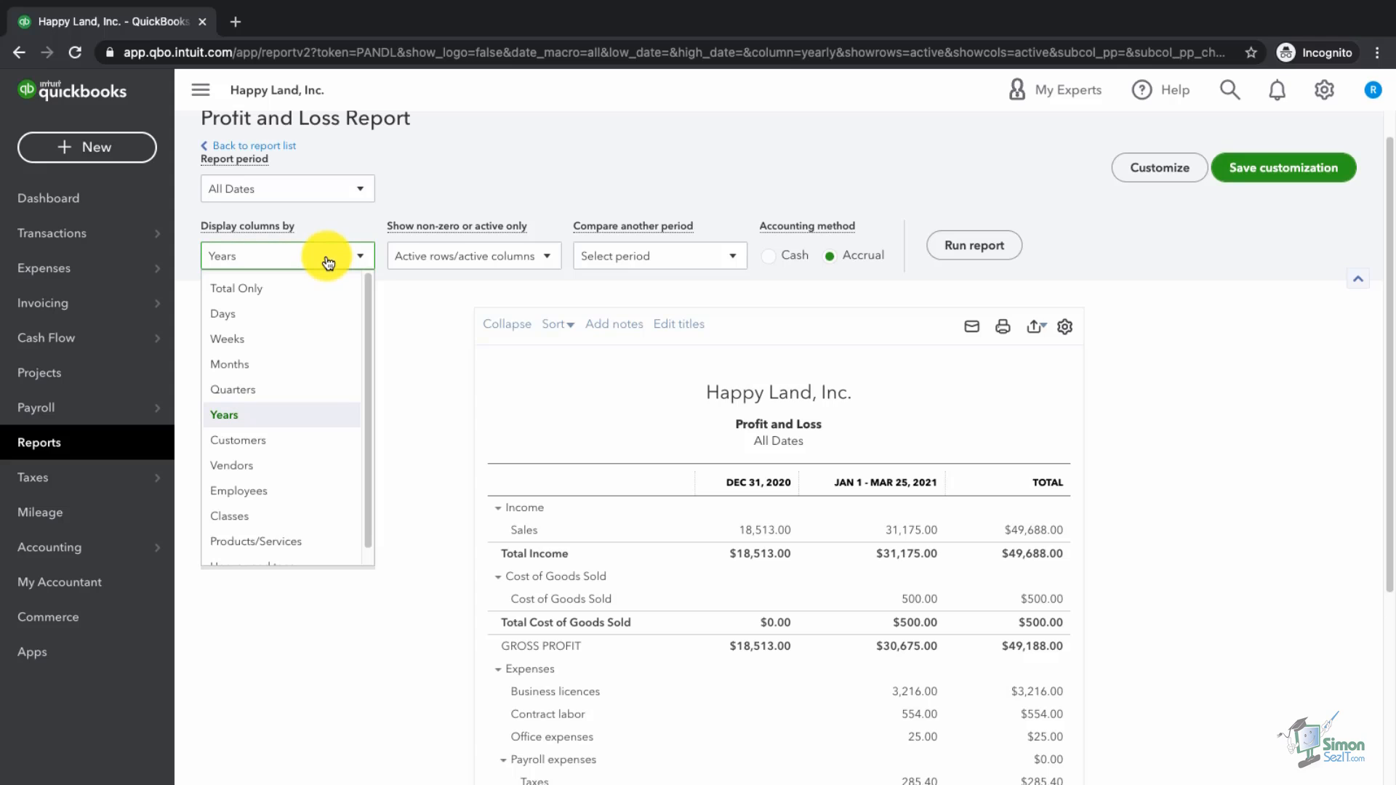
{"action": "left_click", "coordinate": [271, 364]}
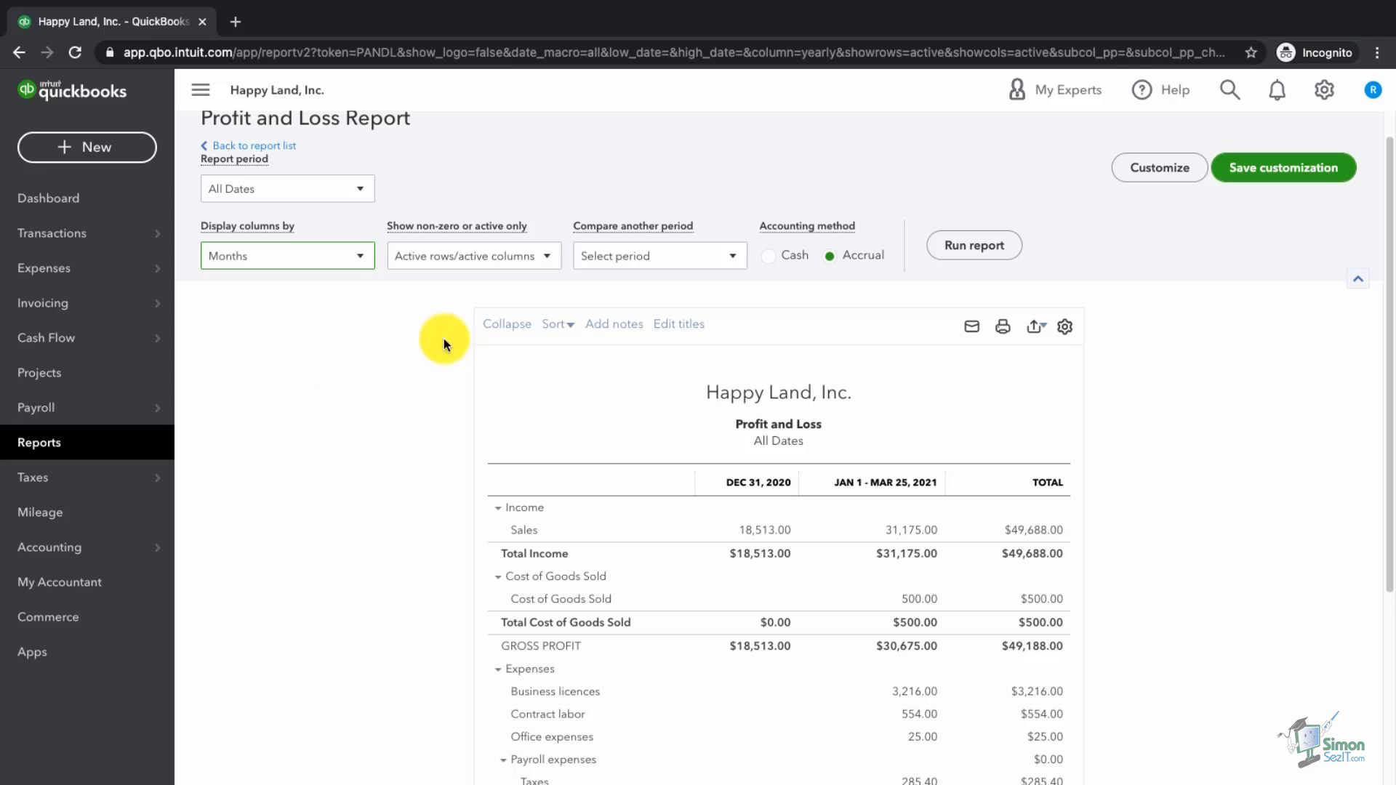
{"action": "left_click", "coordinate": [987, 249]}
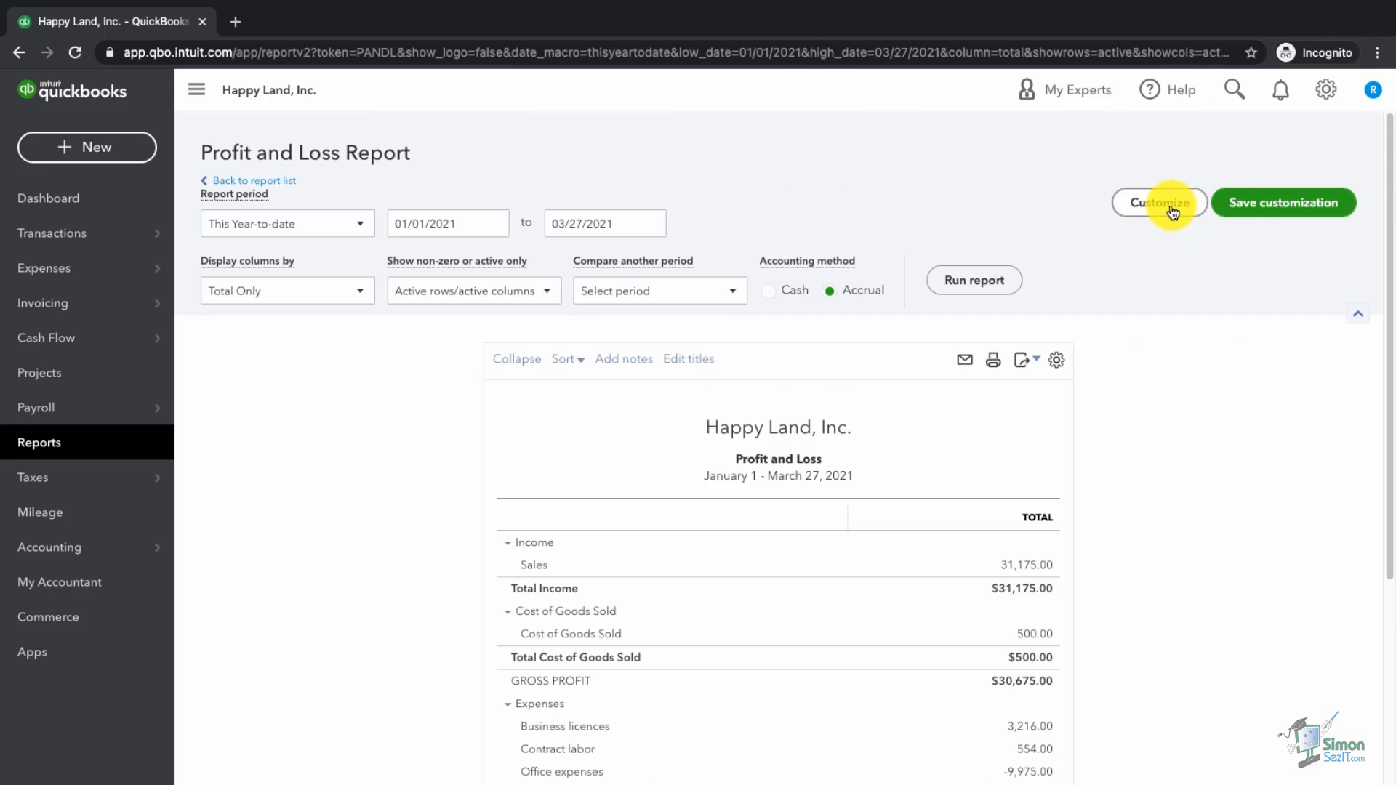
Step: Customize the Profit and Loss to show amounts without cents and negatives in red, then run it
{"action": "left_click", "coordinate": [1173, 213]}
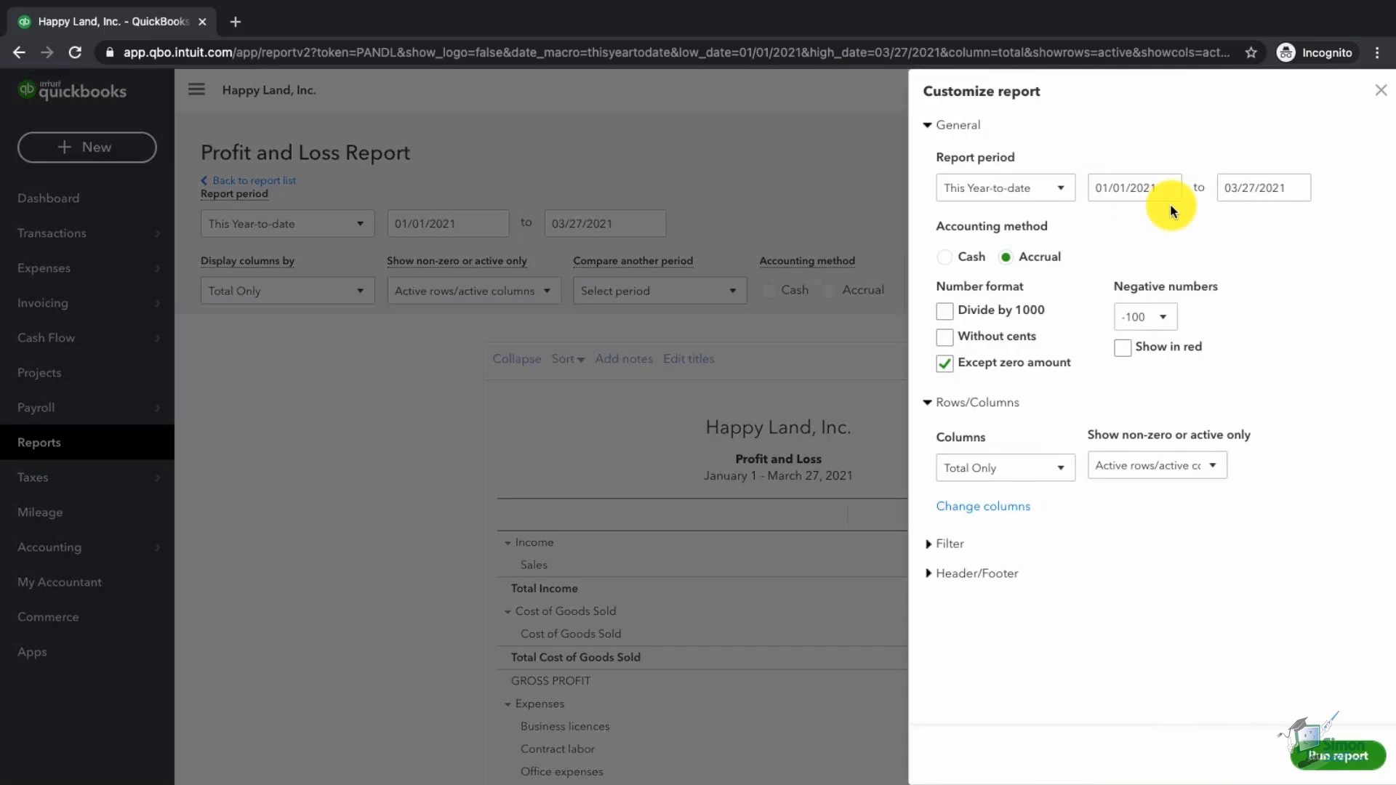
{"action": "left_click", "coordinate": [939, 336]}
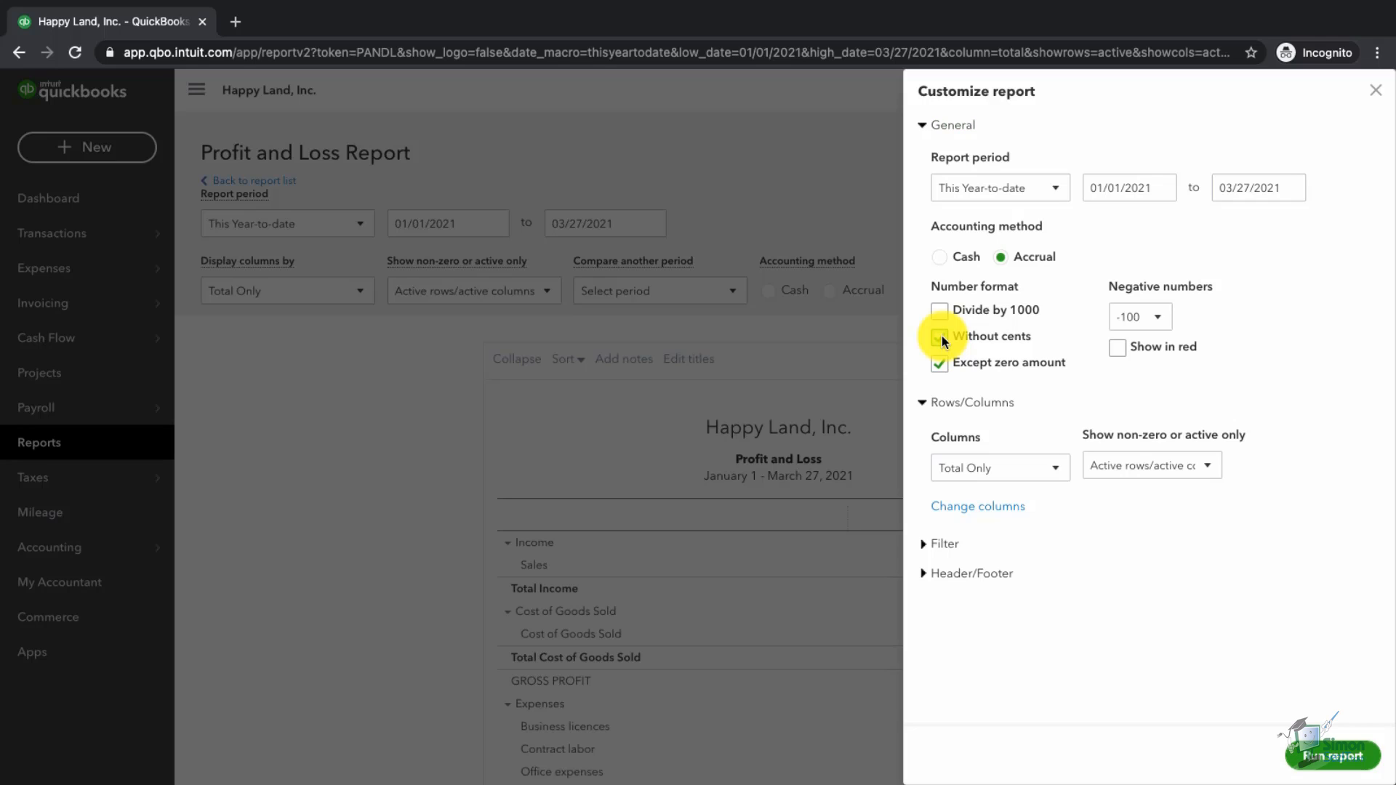
{"action": "left_click", "coordinate": [1117, 348]}
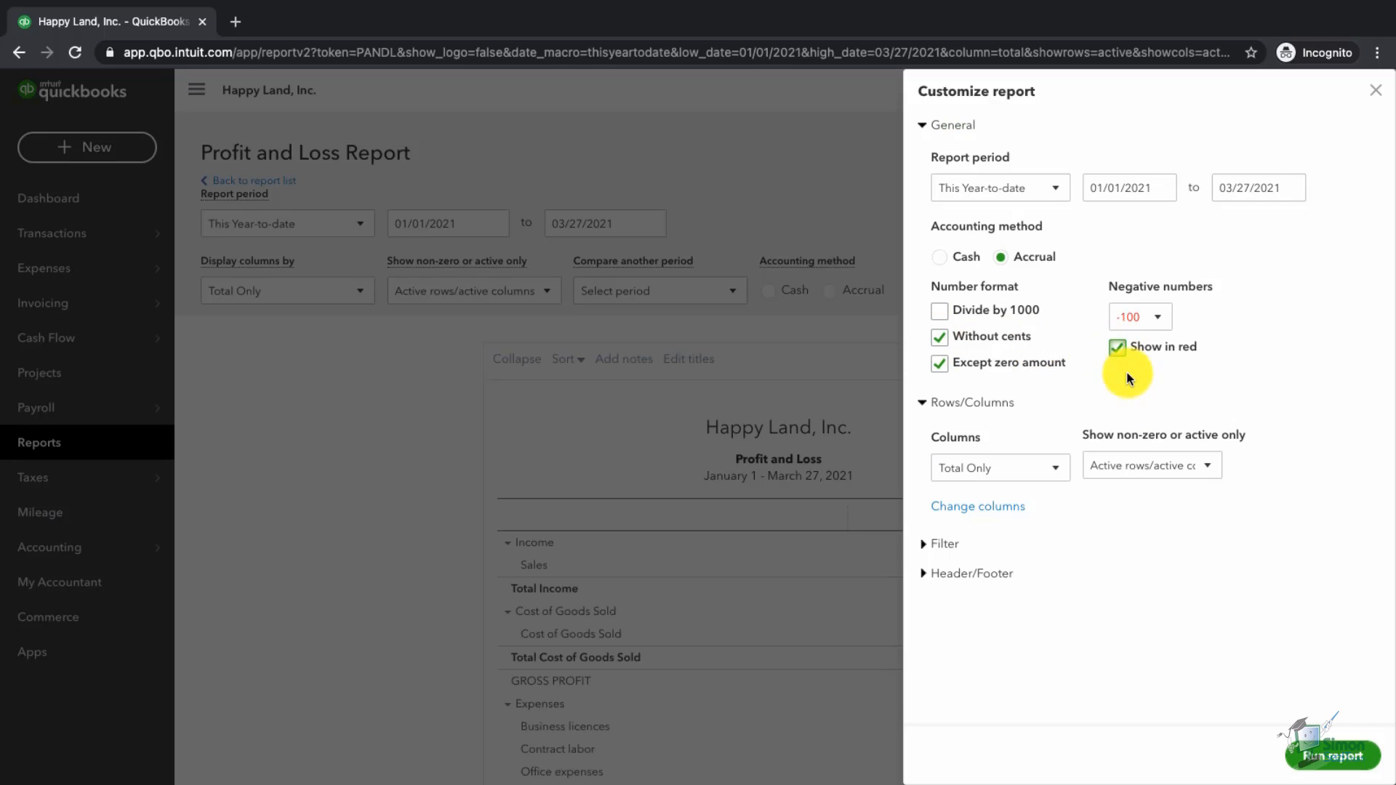
{"action": "left_click", "coordinate": [1335, 764]}
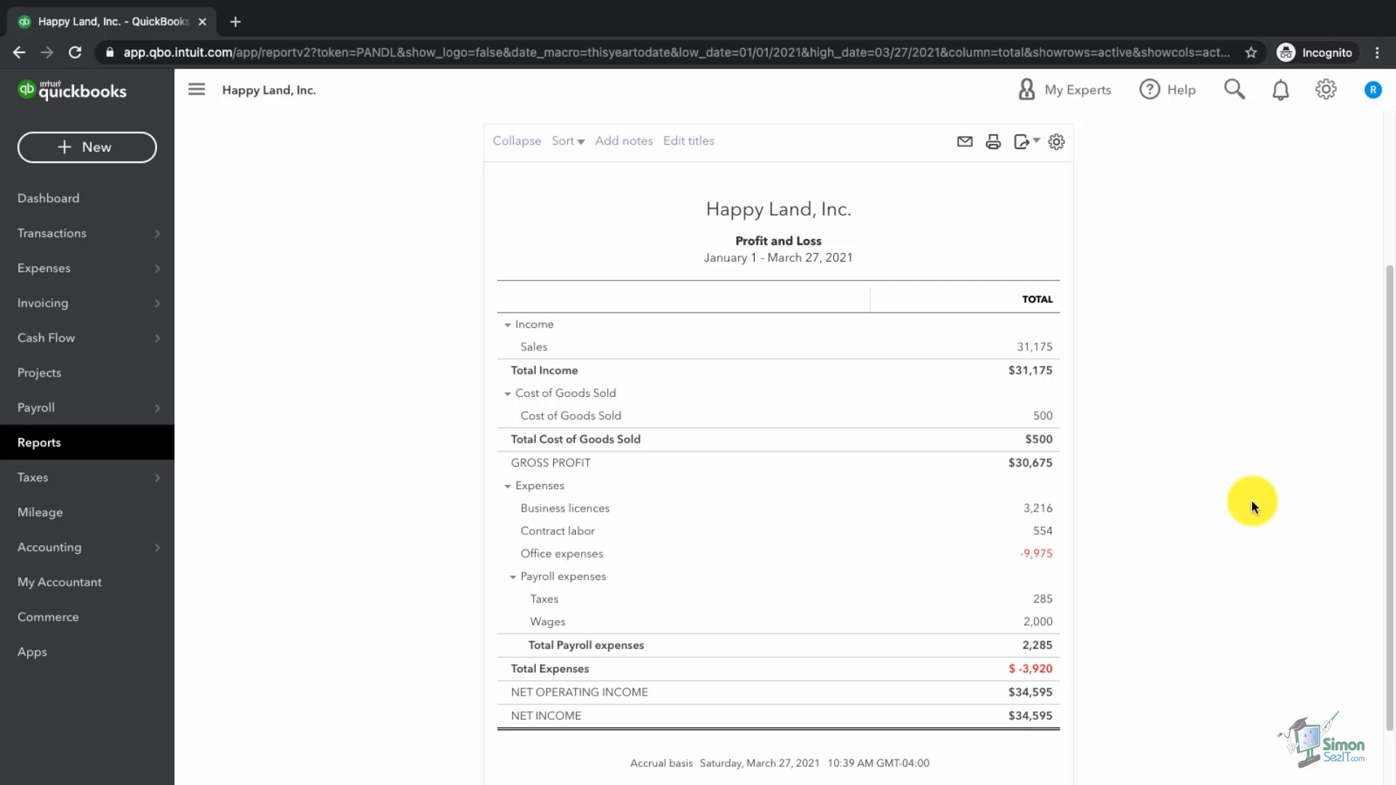
{"action": "scroll", "coordinate": [1251, 501], "scroll_direction": "up", "scroll_amount": 3}
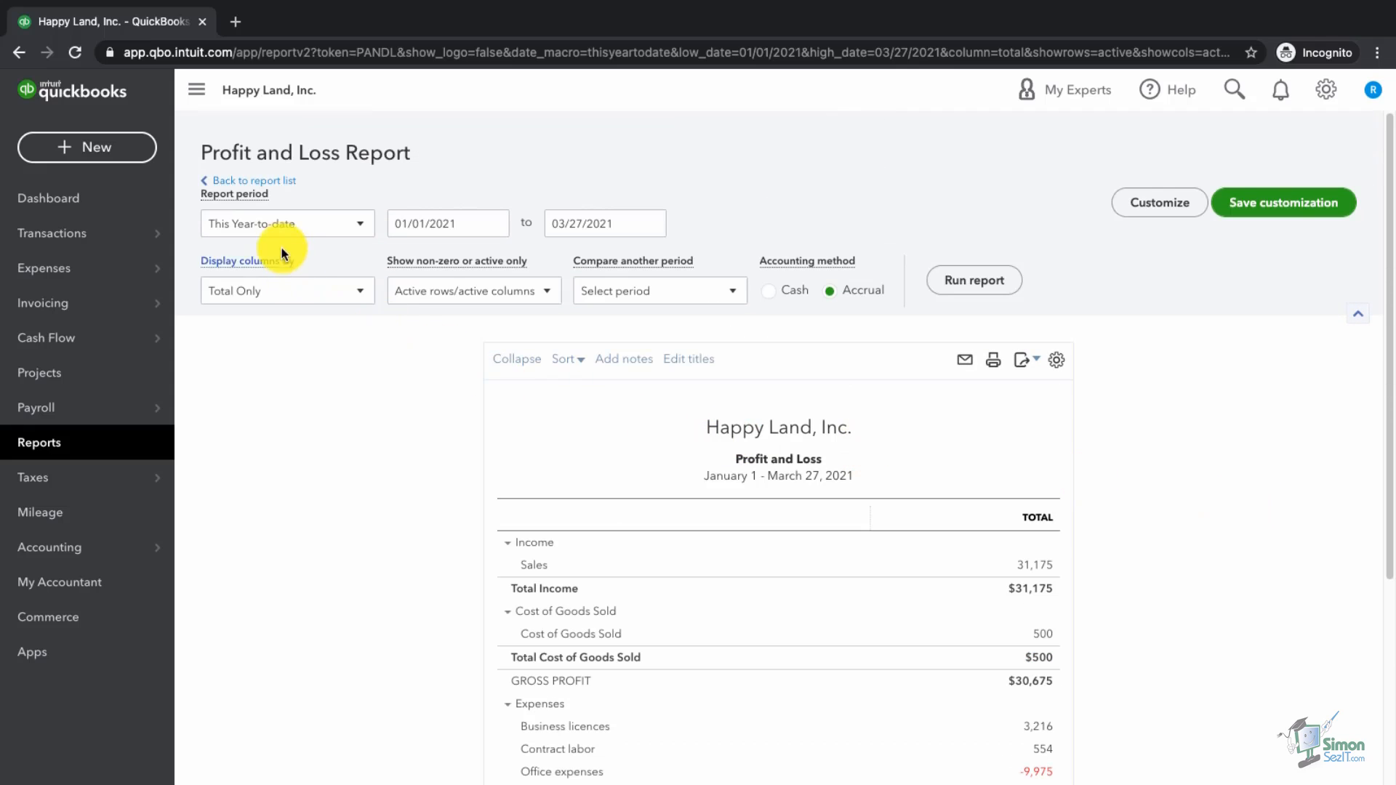
Step: Rerun the Profit and Loss for All Dates with monthly columns and bring up Customize
{"action": "left_click", "coordinate": [277, 229]}
{"action": "left_click", "coordinate": [244, 253]}
{"action": "left_click", "coordinate": [286, 299]}
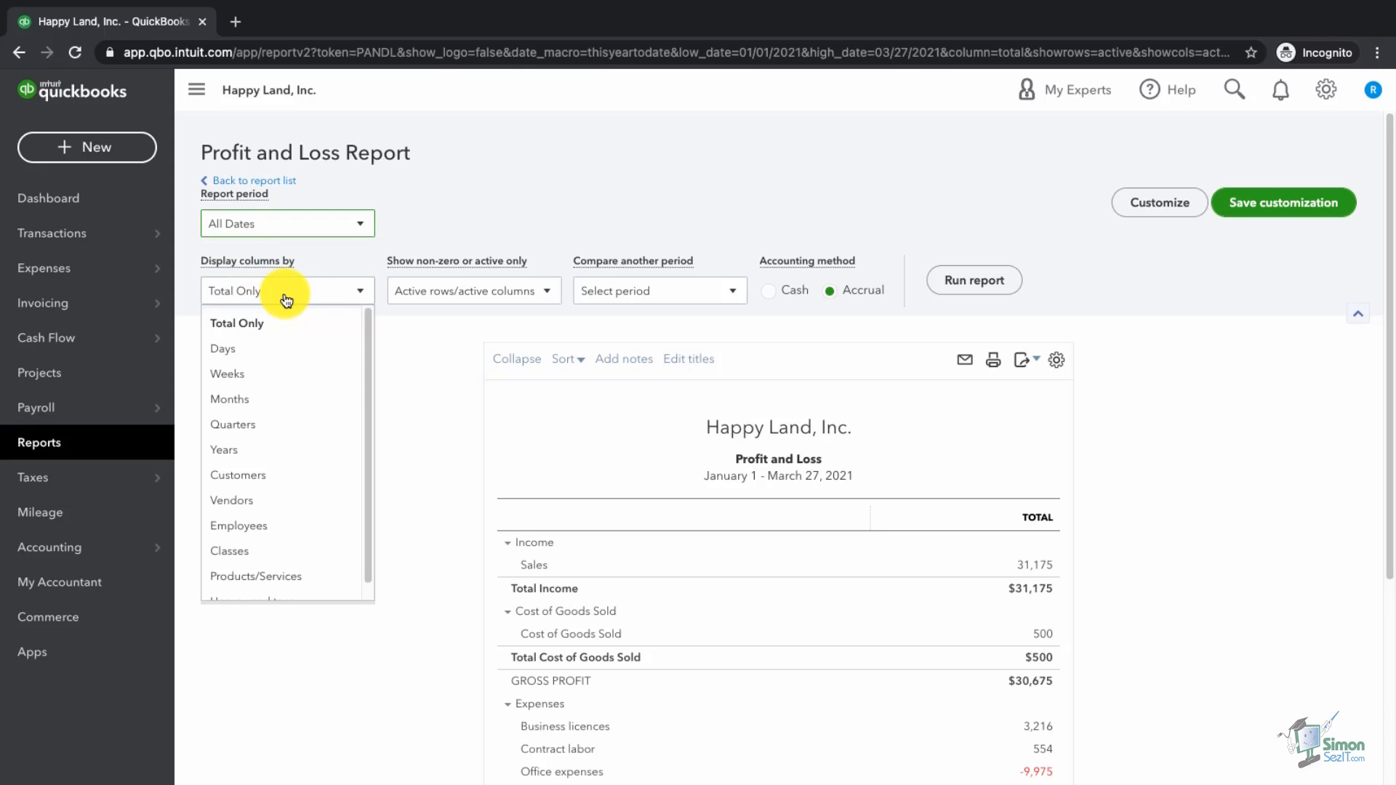
{"action": "left_click", "coordinate": [237, 399]}
{"action": "left_click", "coordinate": [960, 298]}
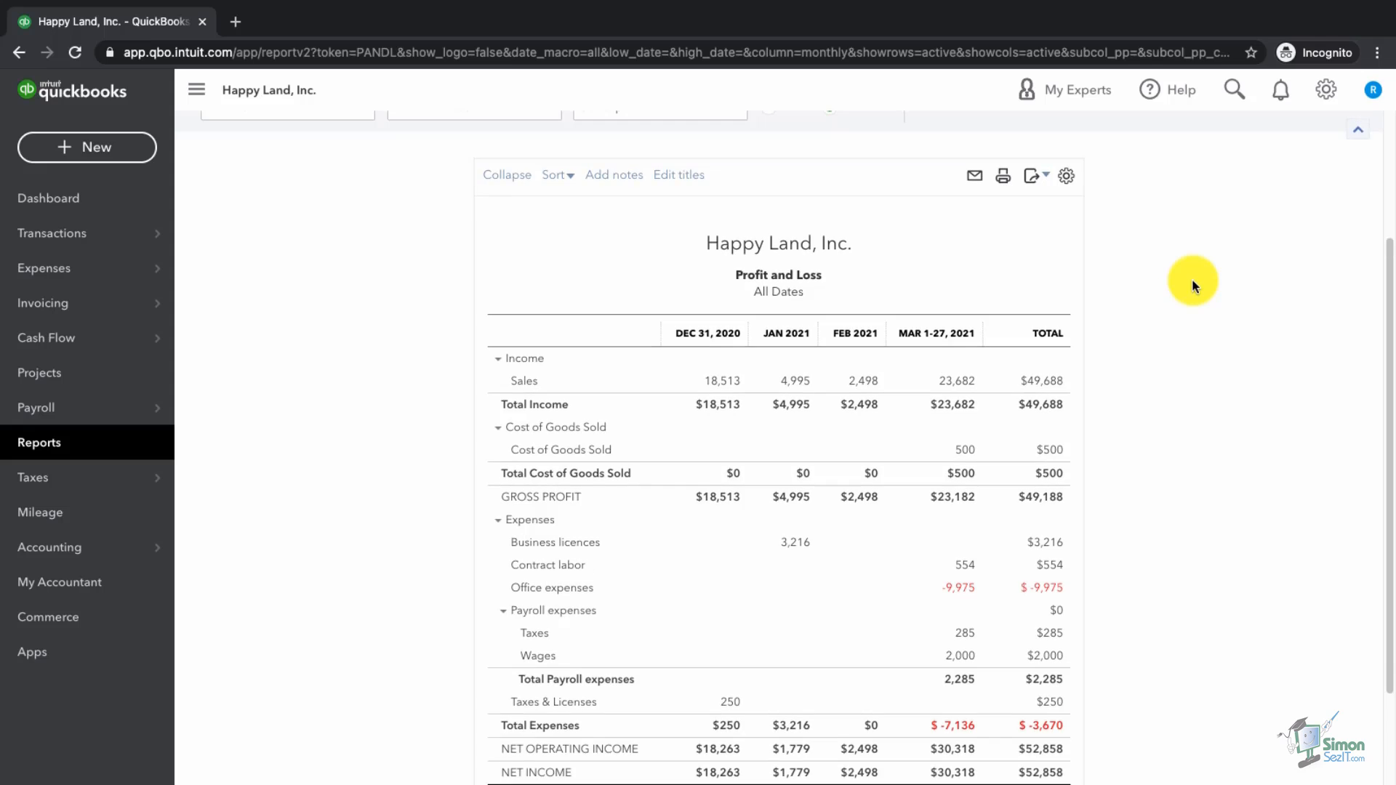
{"action": "scroll", "coordinate": [1193, 278], "scroll_direction": "up", "scroll_amount": 3}
{"action": "left_click", "coordinate": [1162, 167]}
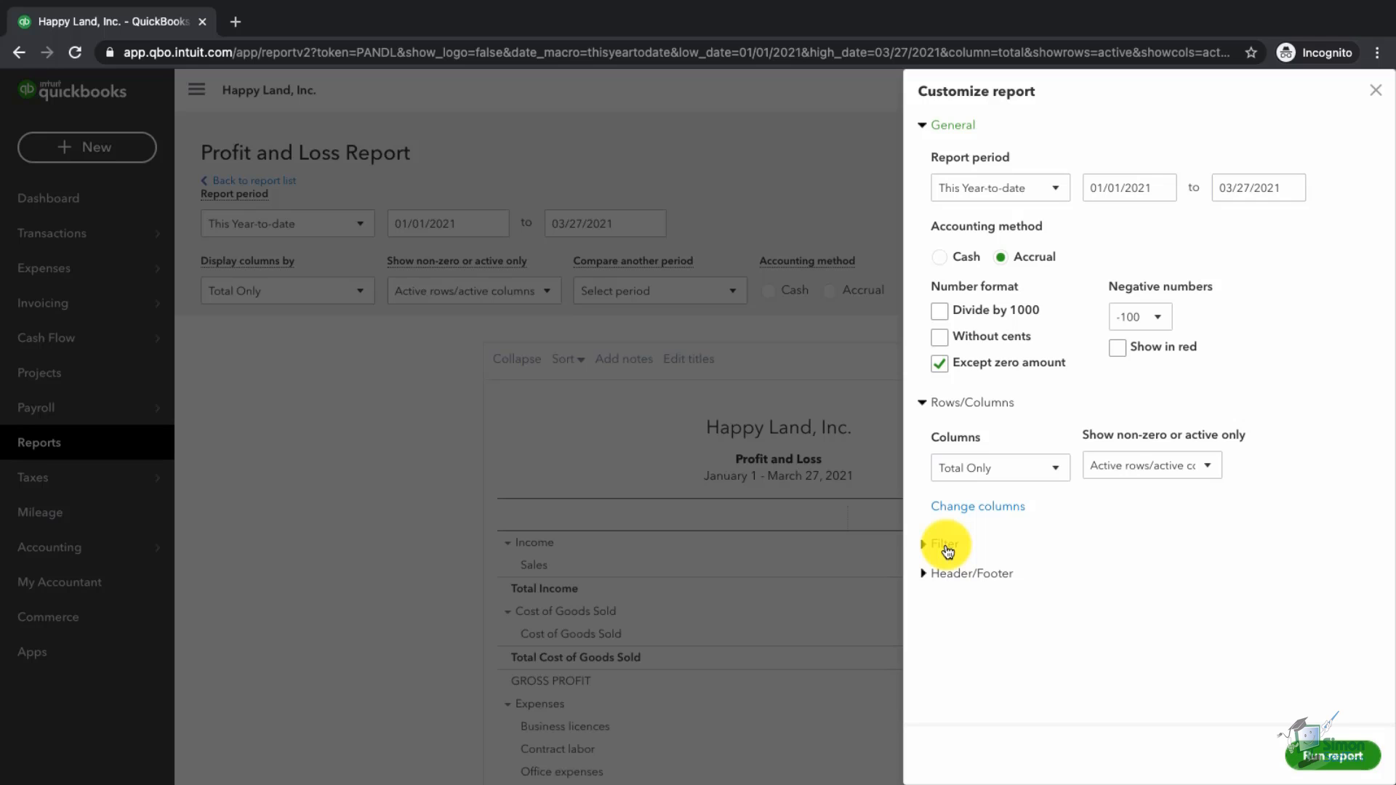
Step: Add 'YTD' to the header's report title so it reads 'Profit and Loss YTD', and rerun
{"action": "left_click", "coordinate": [945, 545]}
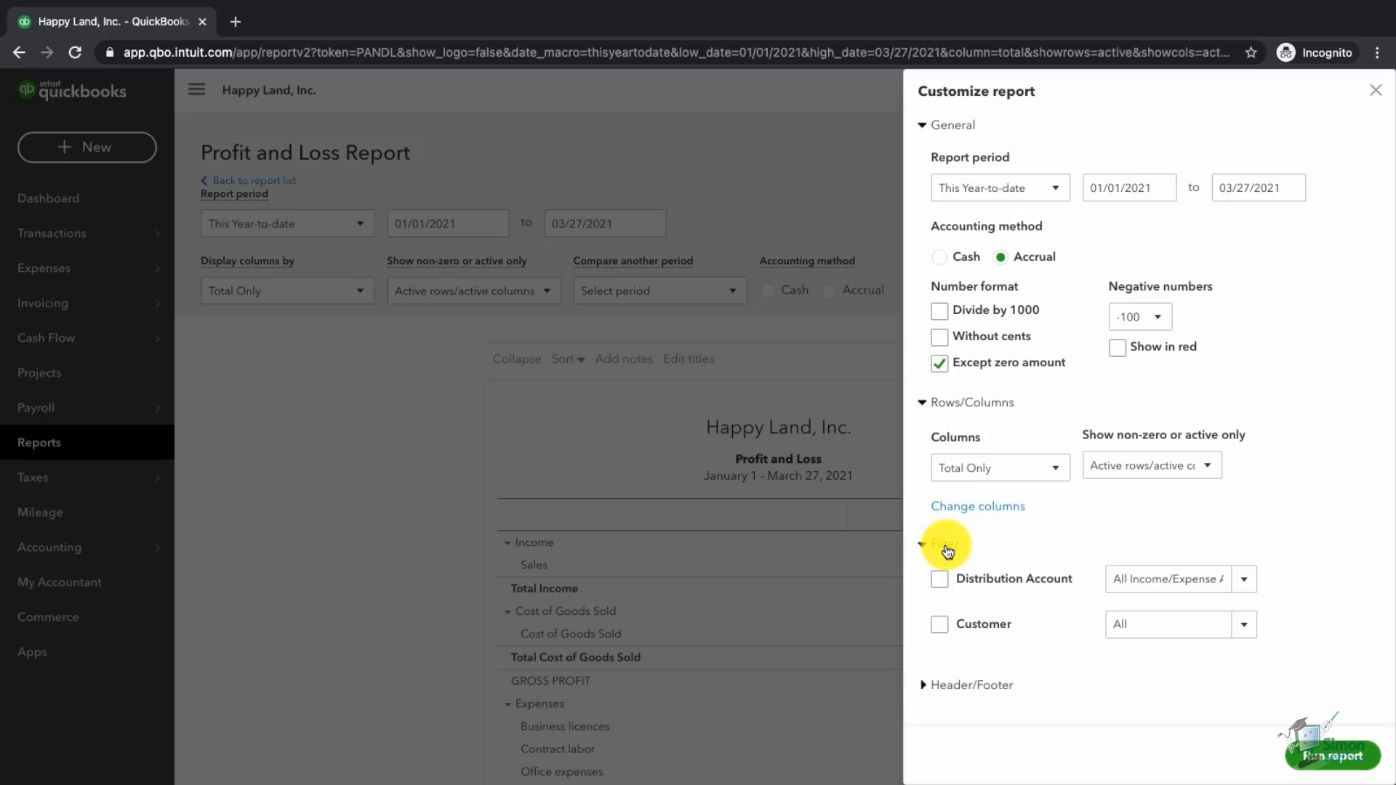
{"action": "left_click", "coordinate": [970, 508]}
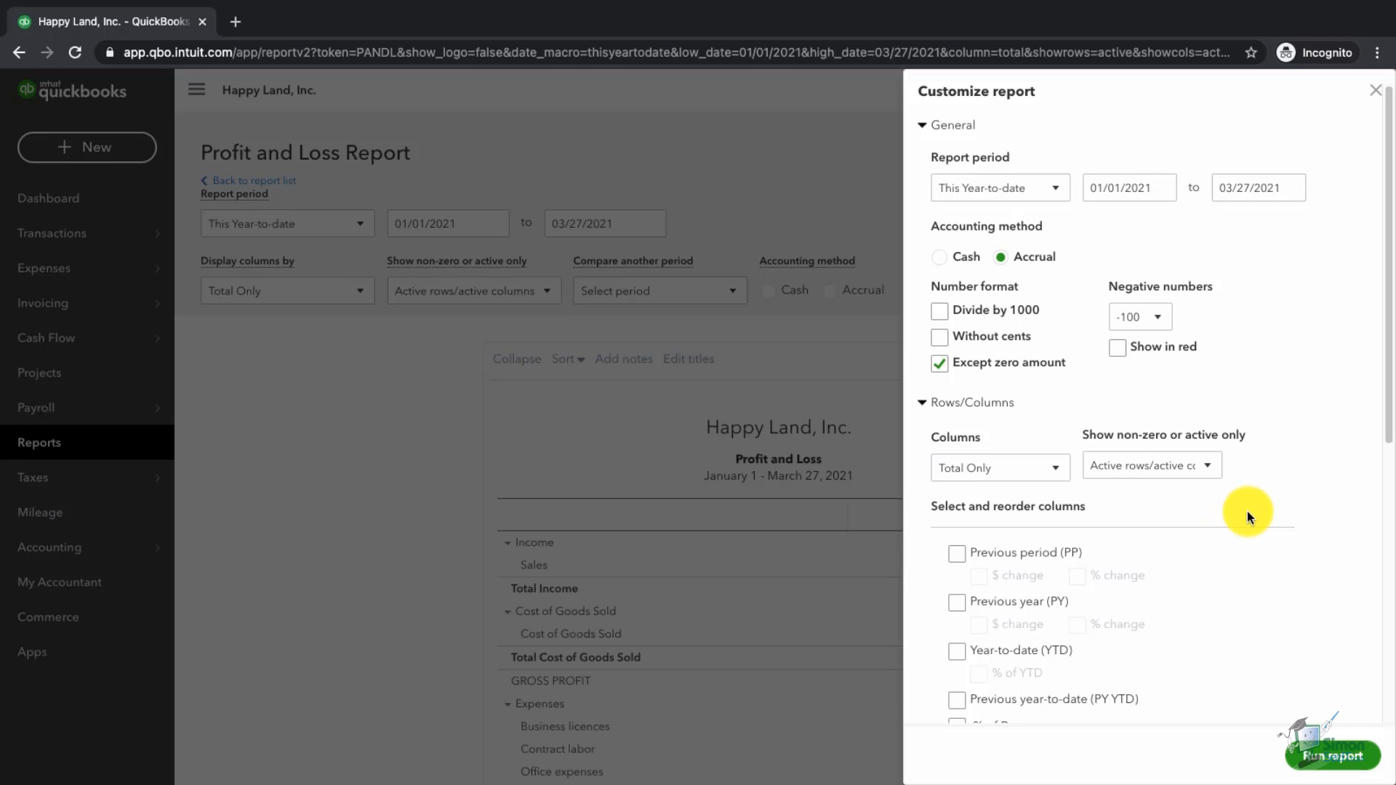
{"action": "scroll", "coordinate": [1247, 512], "scroll_direction": "down", "scroll_amount": 3}
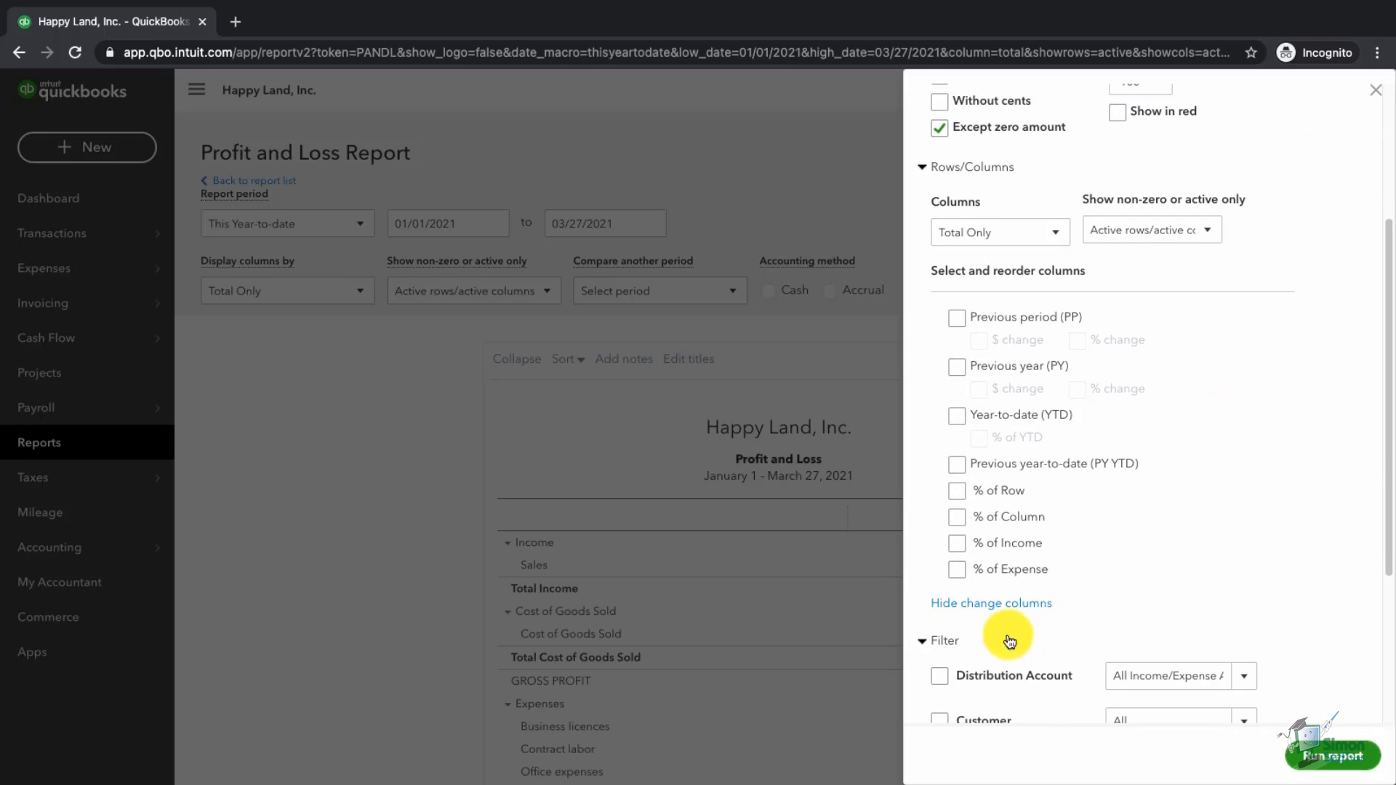
{"action": "scroll", "coordinate": [980, 640], "scroll_direction": "down", "scroll_amount": 3}
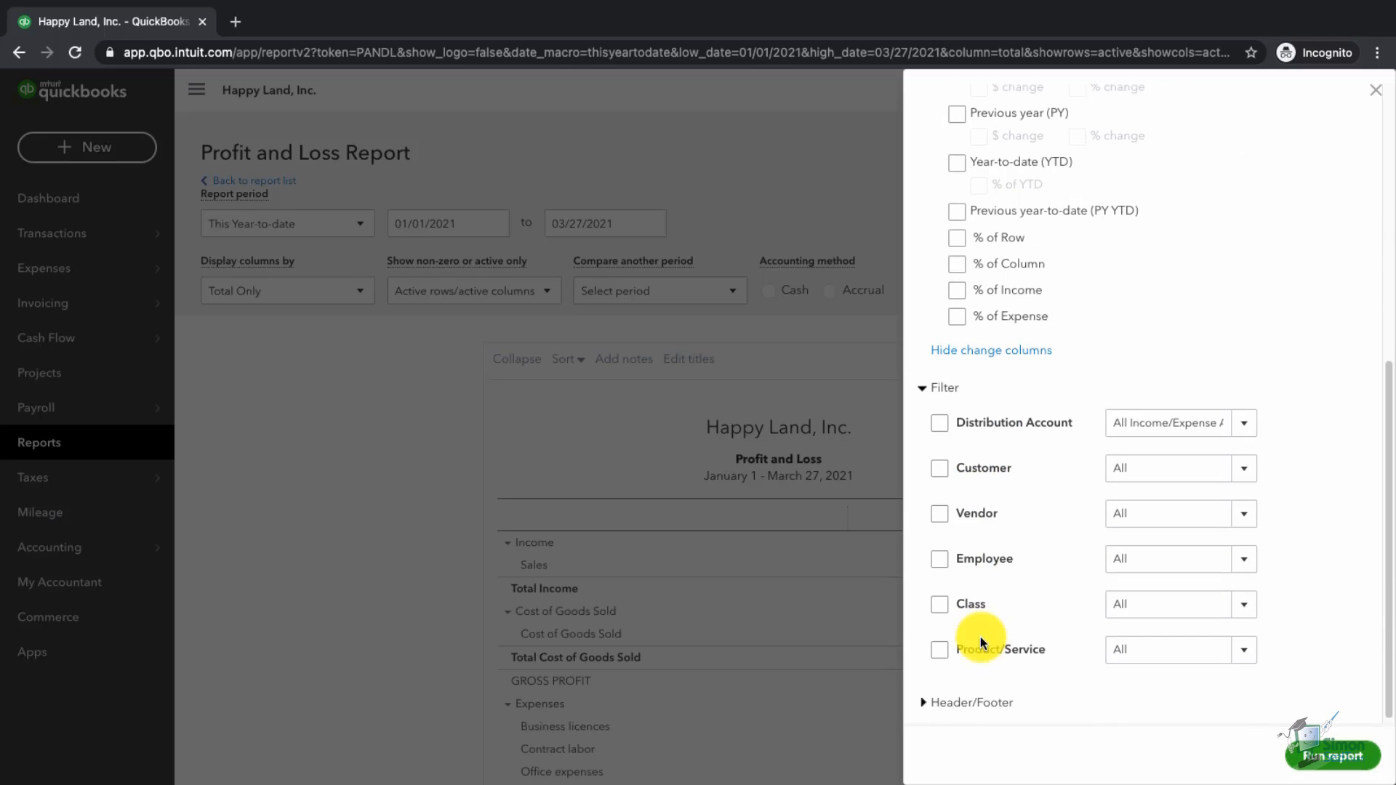
{"action": "left_click", "coordinate": [978, 699]}
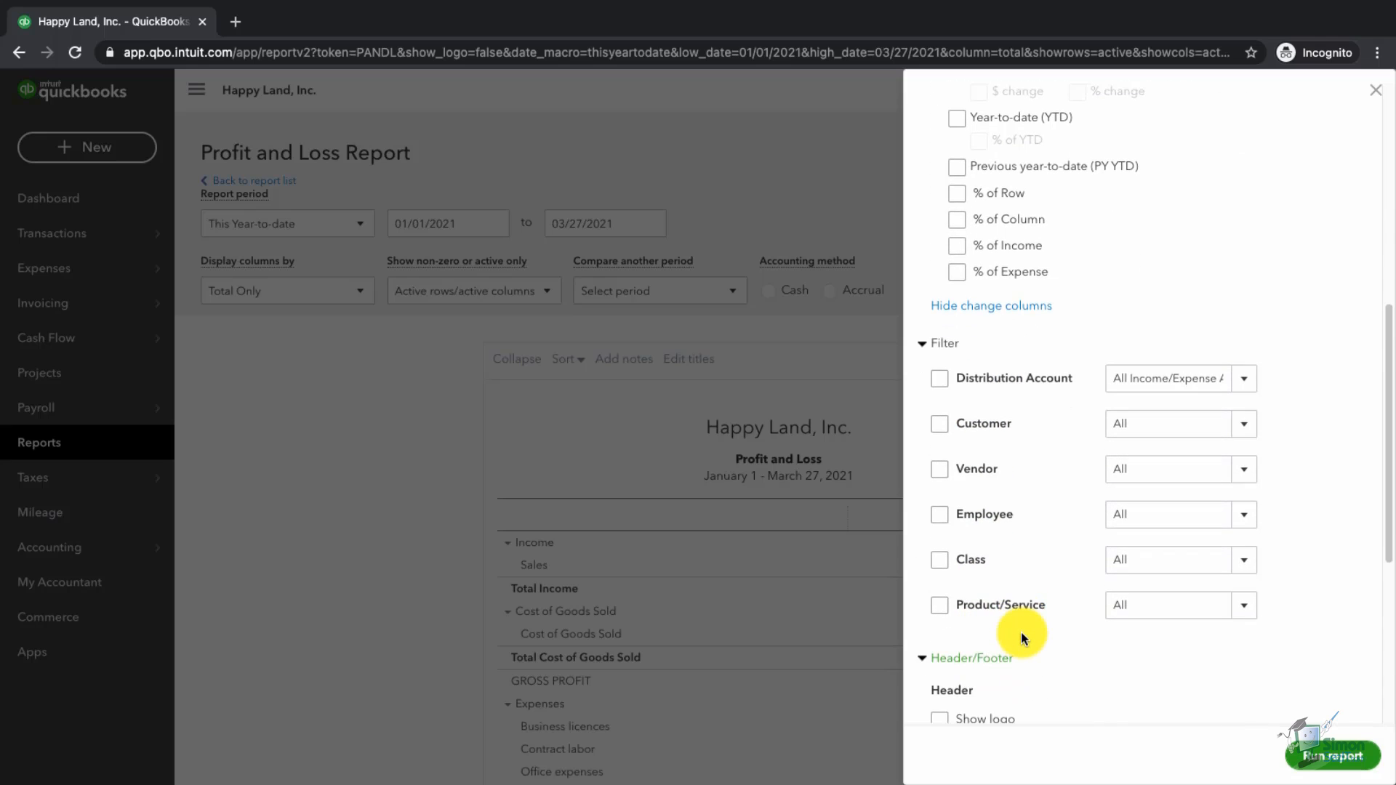
{"action": "scroll", "coordinate": [1021, 638], "scroll_direction": "down", "scroll_amount": 5}
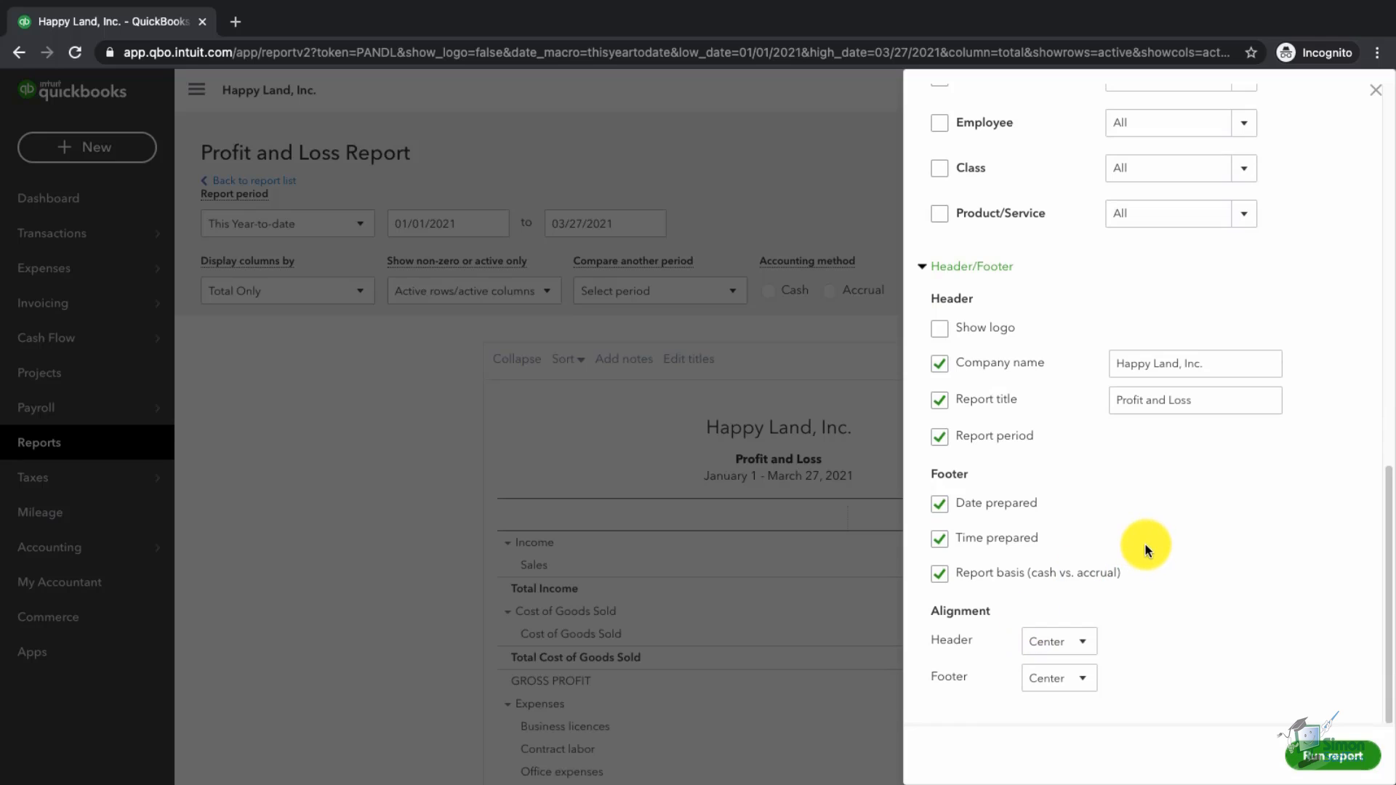
{"action": "left_click", "coordinate": [1185, 374]}
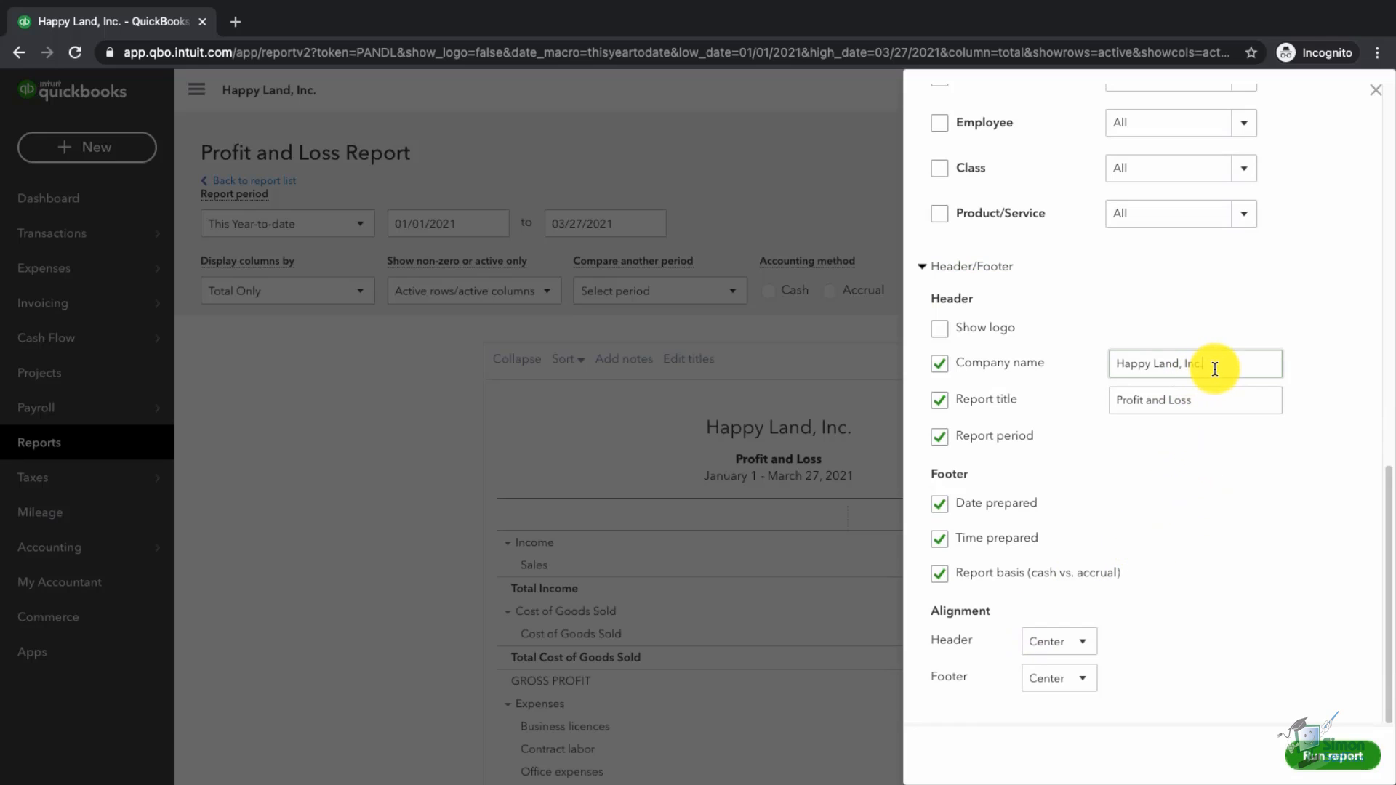
{"action": "triple_click", "coordinate": [1218, 368]}
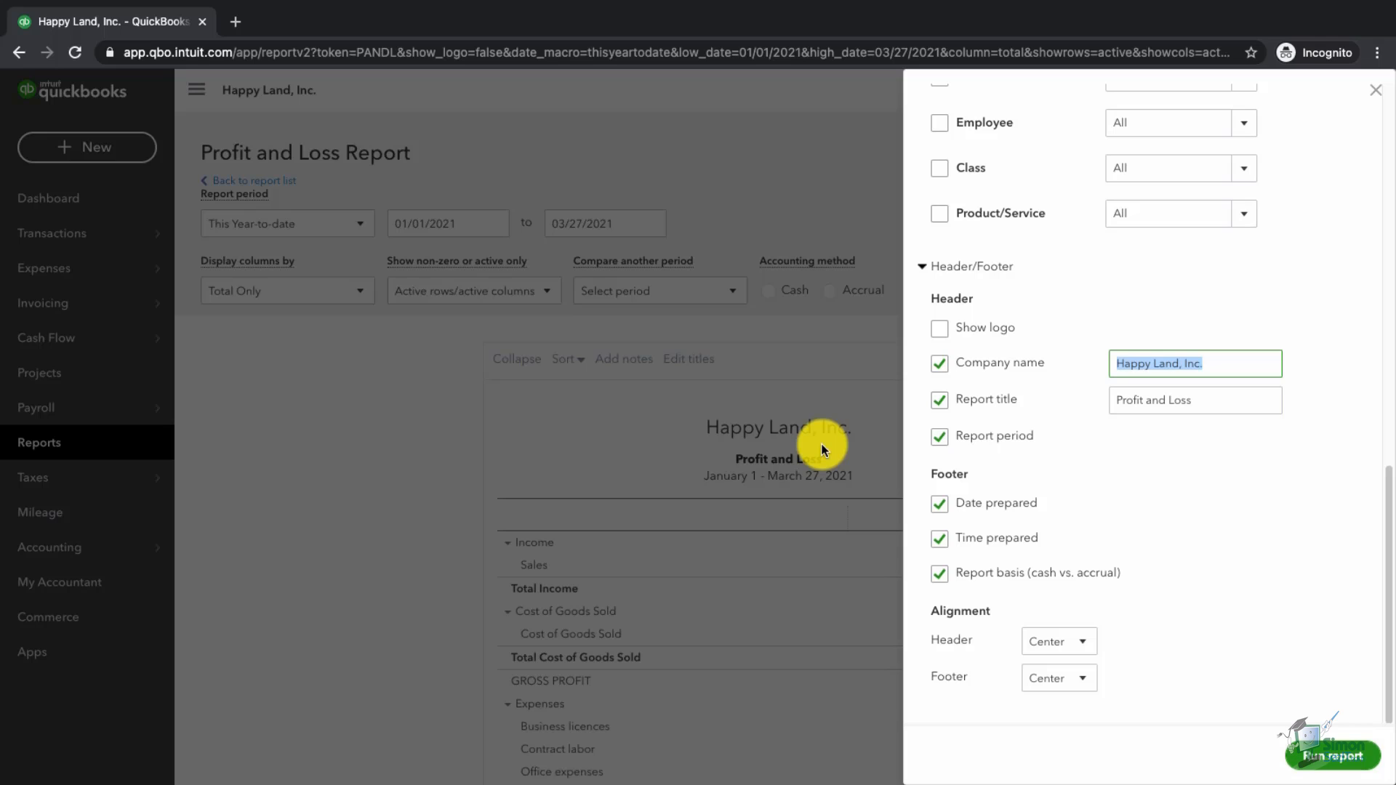
{"action": "left_click", "coordinate": [1218, 406]}
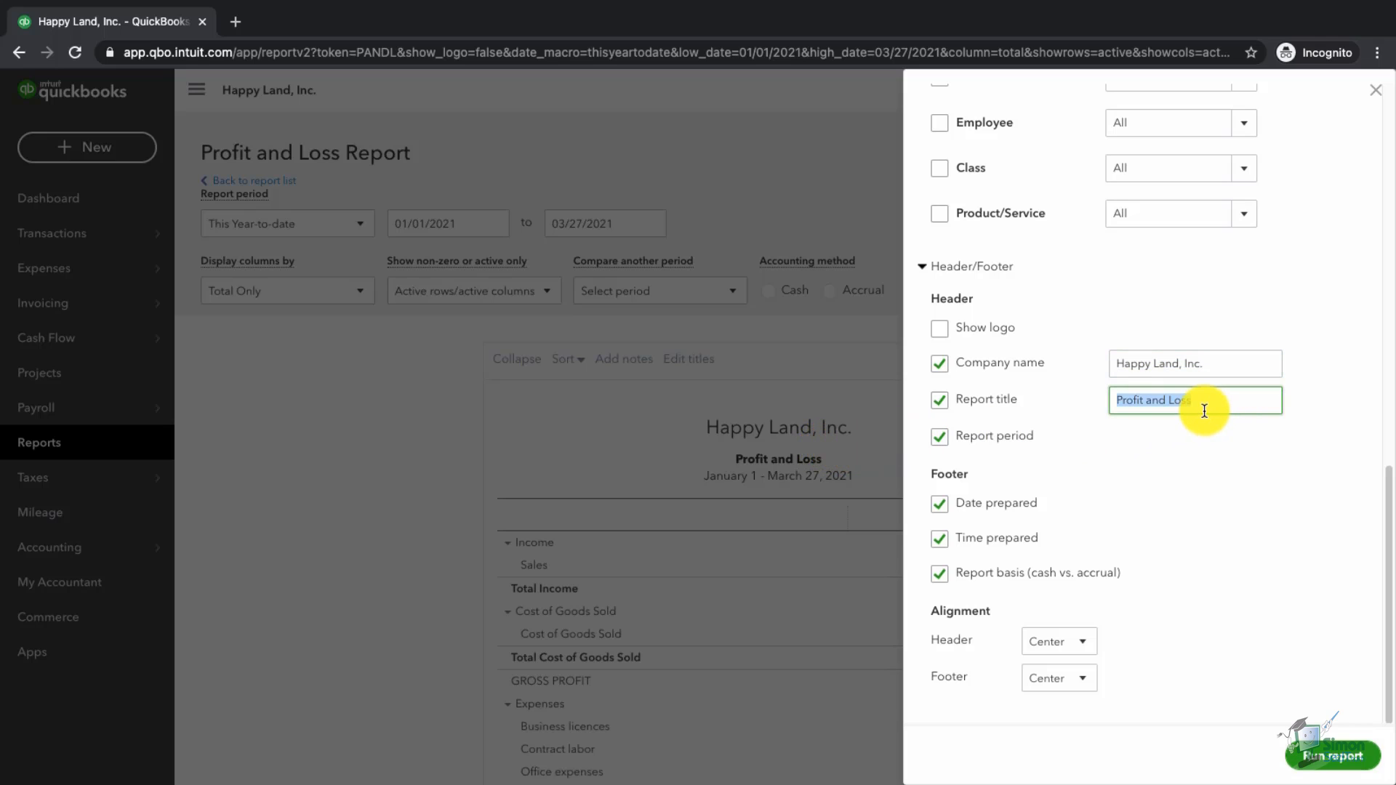
{"action": "left_click", "coordinate": [1224, 407]}
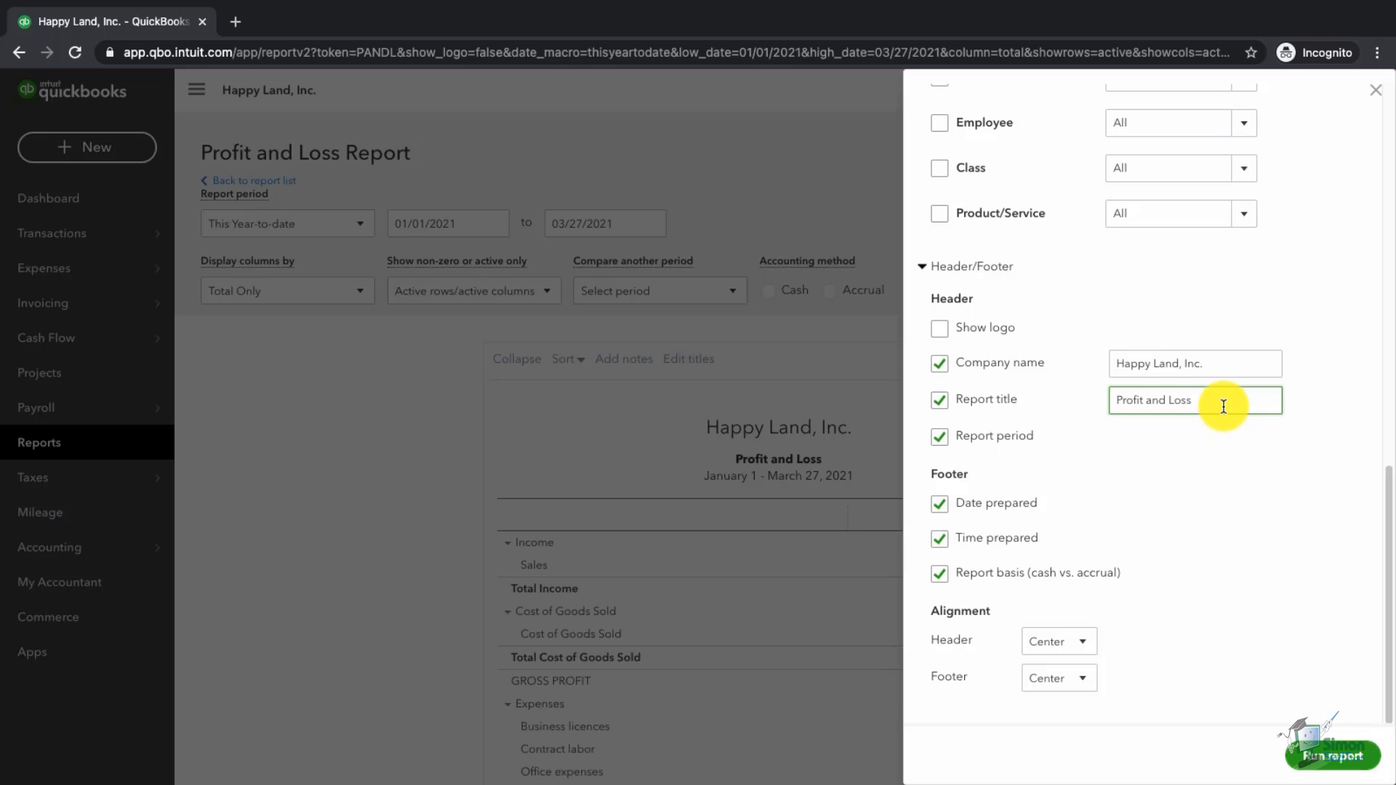
{"action": "type", "text": "YTD"}
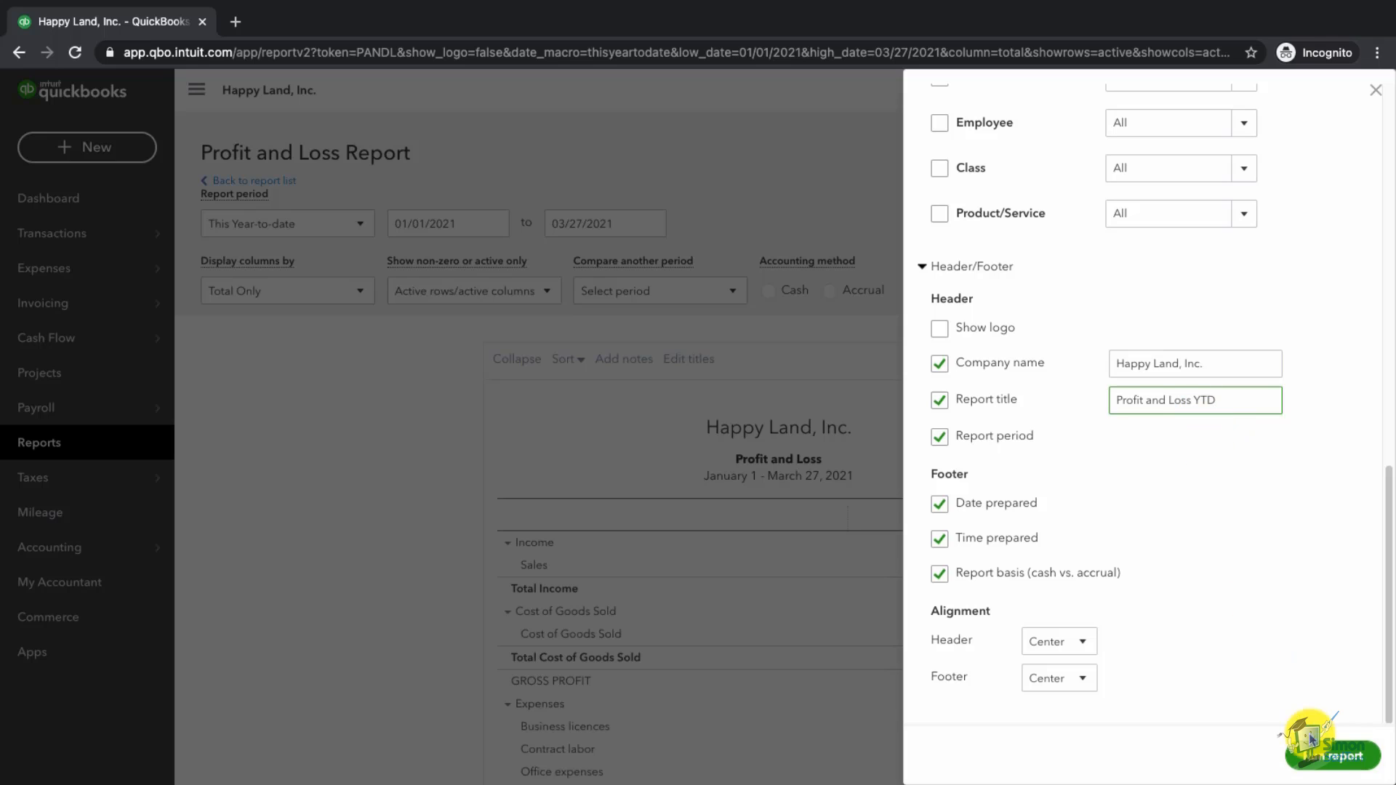
{"action": "left_click", "coordinate": [1337, 769]}
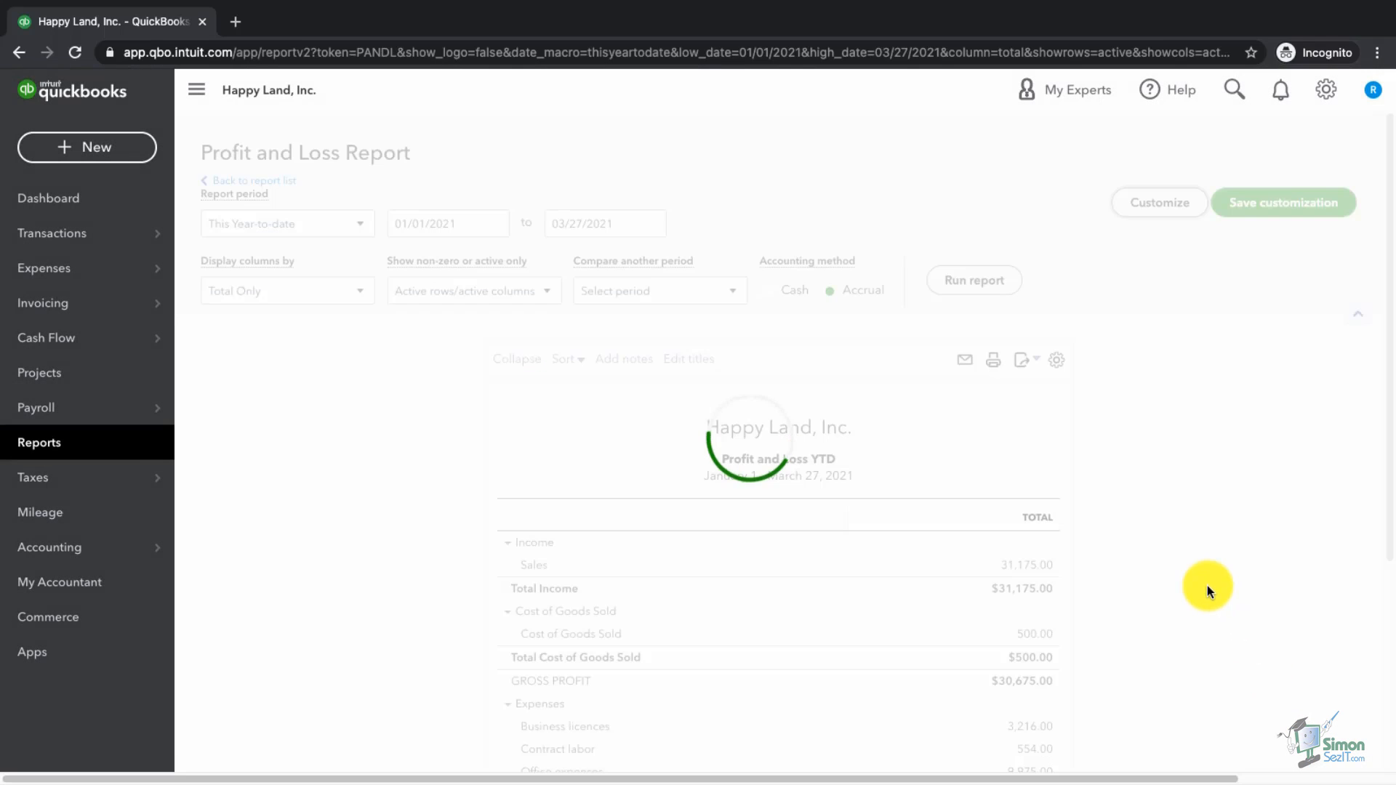
Step: Scroll down and back up through the reloaded Profit and Loss YTD report
{"action": "scroll", "coordinate": [1072, 534], "scroll_direction": "down", "scroll_amount": 3}
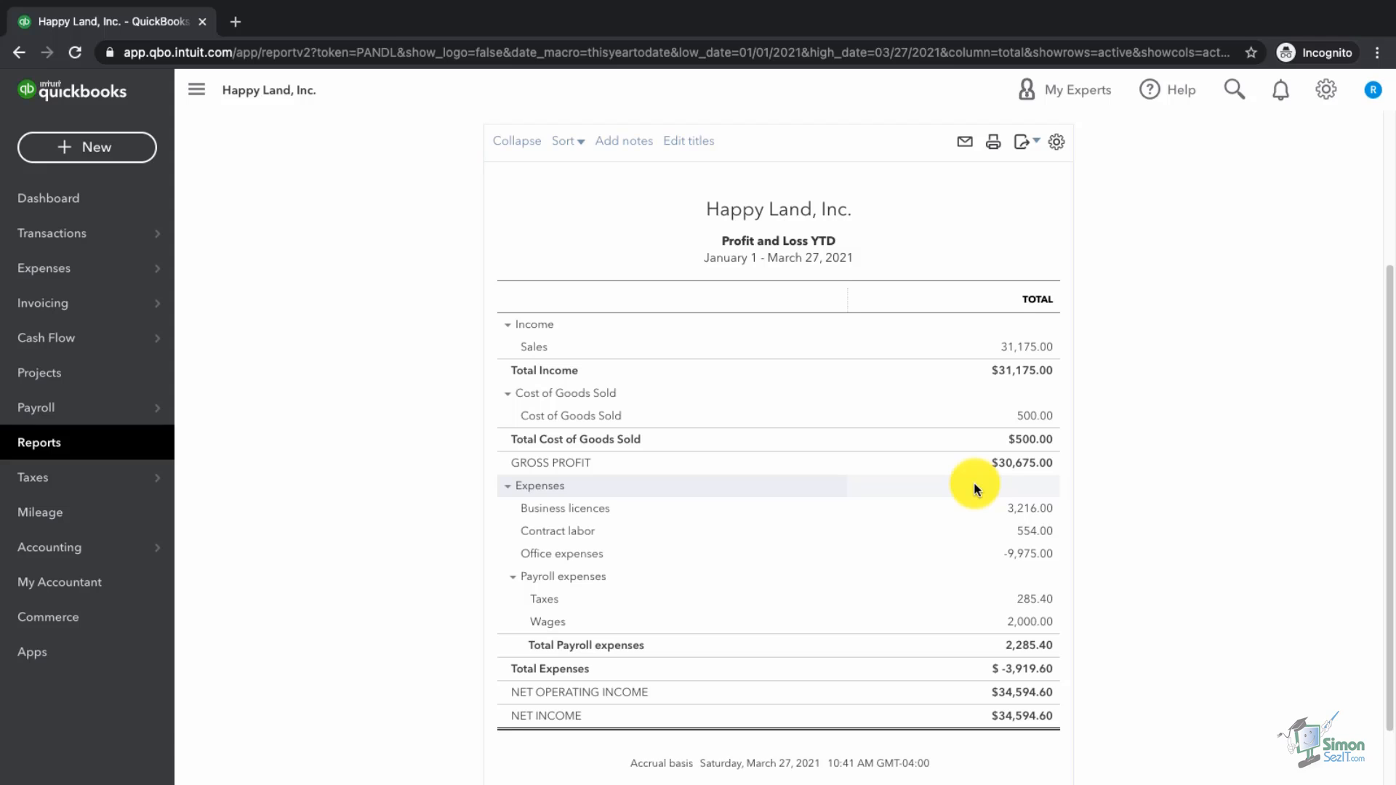
{"action": "scroll", "coordinate": [974, 481], "scroll_direction": "up", "scroll_amount": 1}
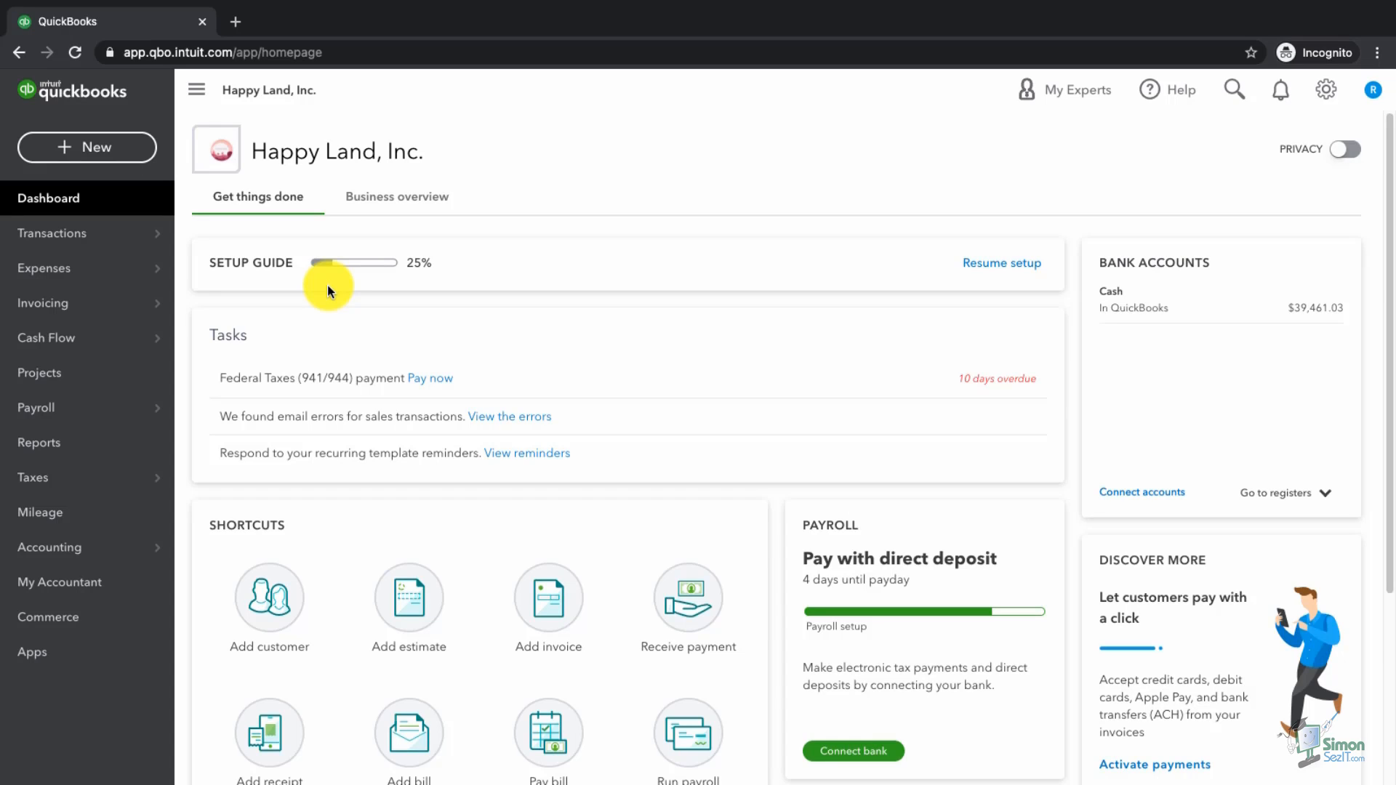
Step: Run the favorite Profit and Loss report by Months, confirming the P&L title and By Month subtitle
{"action": "left_click", "coordinate": [52, 452]}
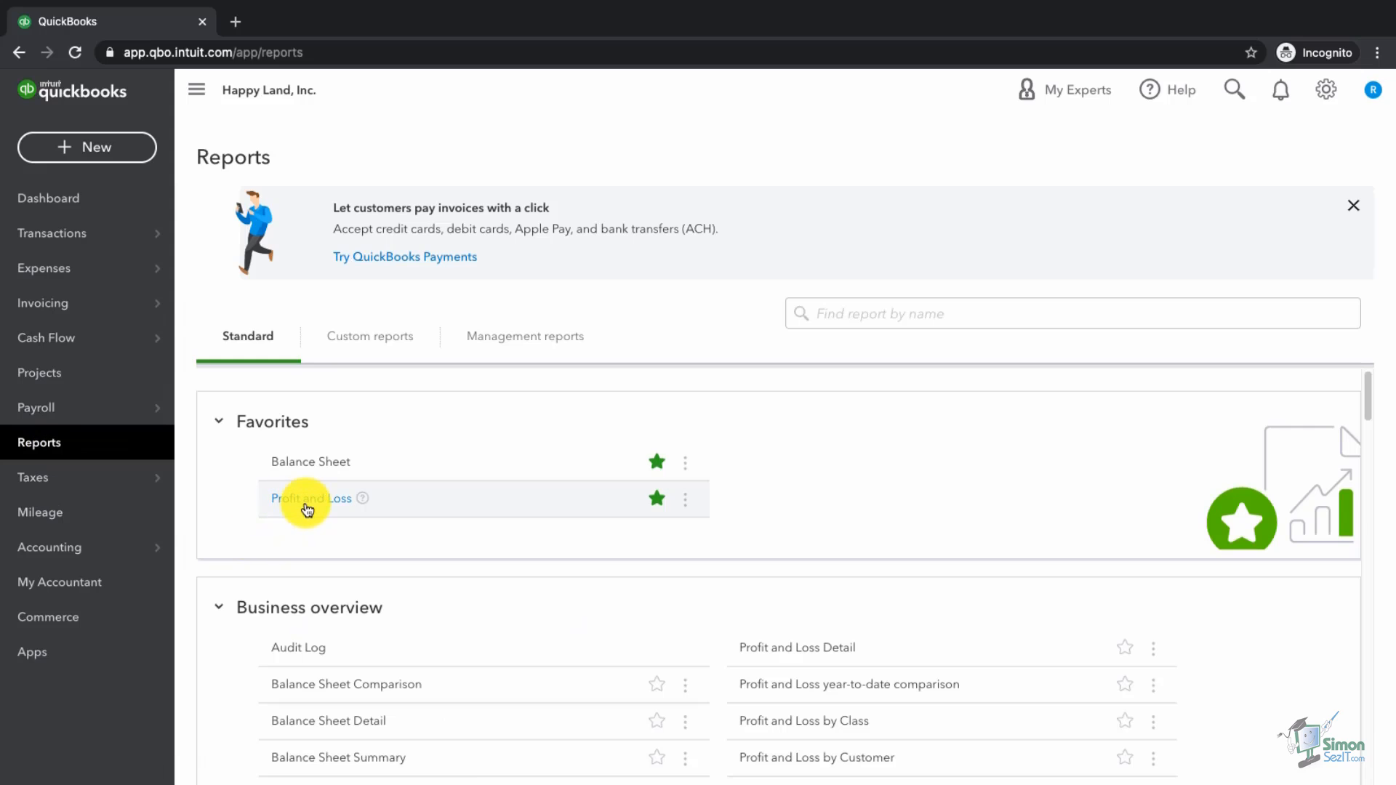
{"action": "left_click", "coordinate": [307, 505]}
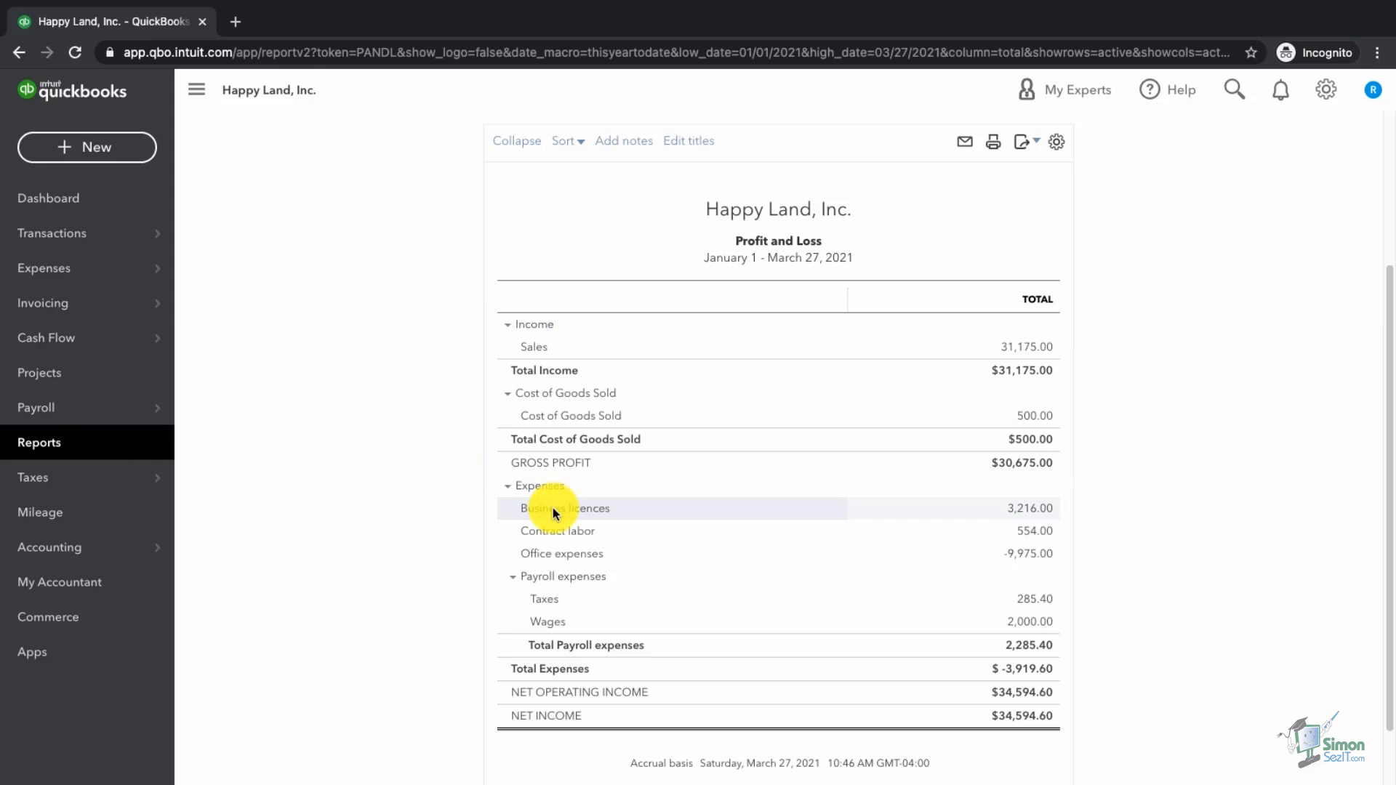
{"action": "left_click", "coordinate": [312, 288]}
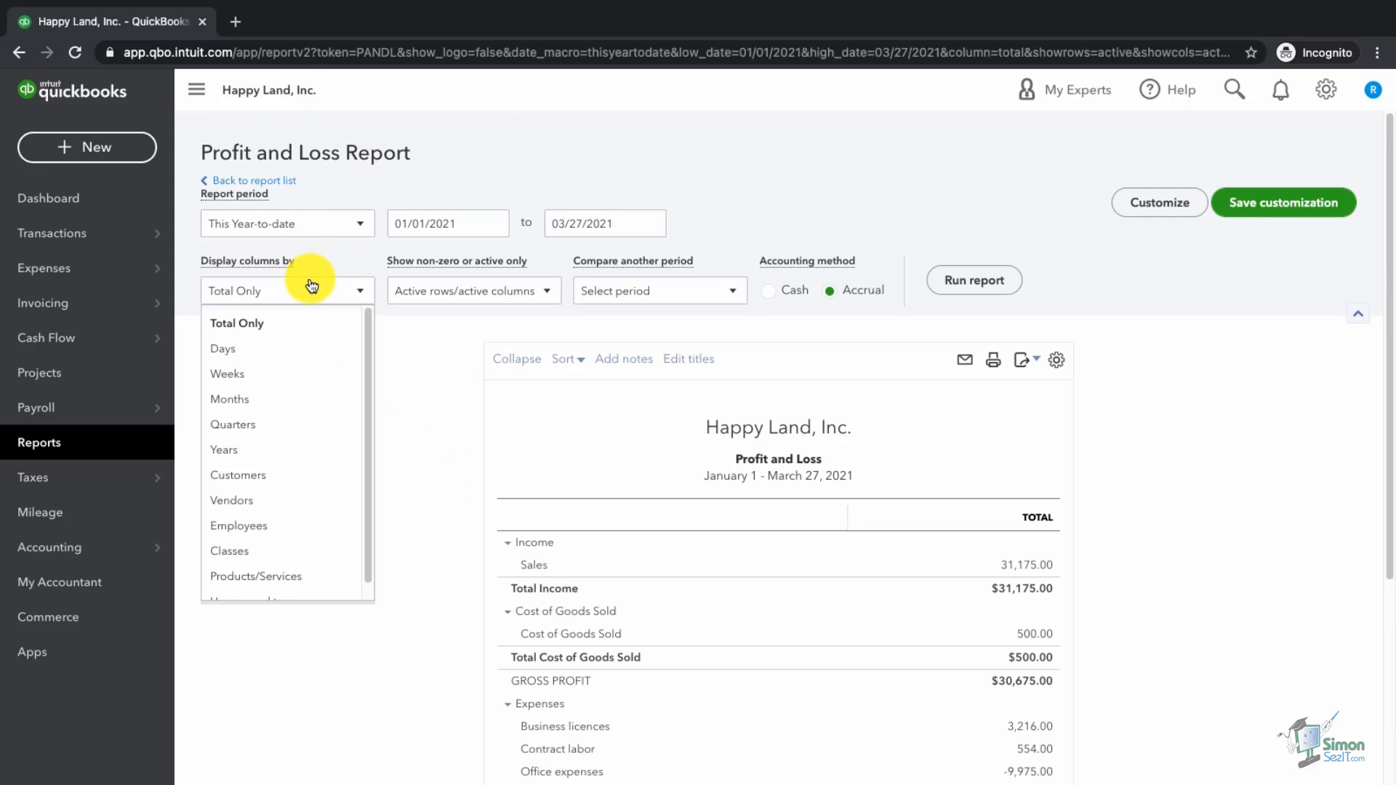
{"action": "left_click", "coordinate": [280, 413]}
{"action": "left_click", "coordinate": [971, 280]}
{"action": "scroll", "coordinate": [978, 332], "scroll_direction": "down", "scroll_amount": 3}
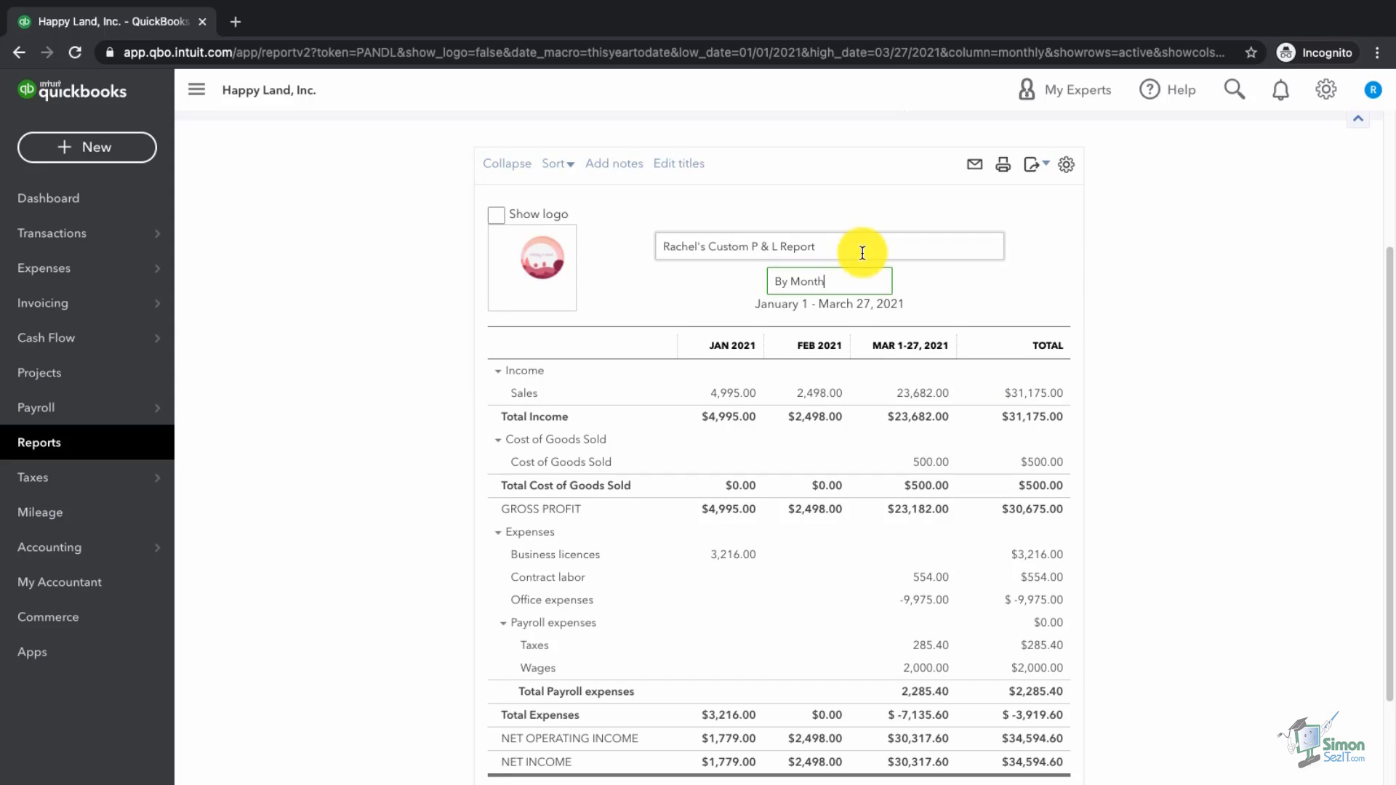
{"action": "left_click", "coordinate": [1142, 295]}
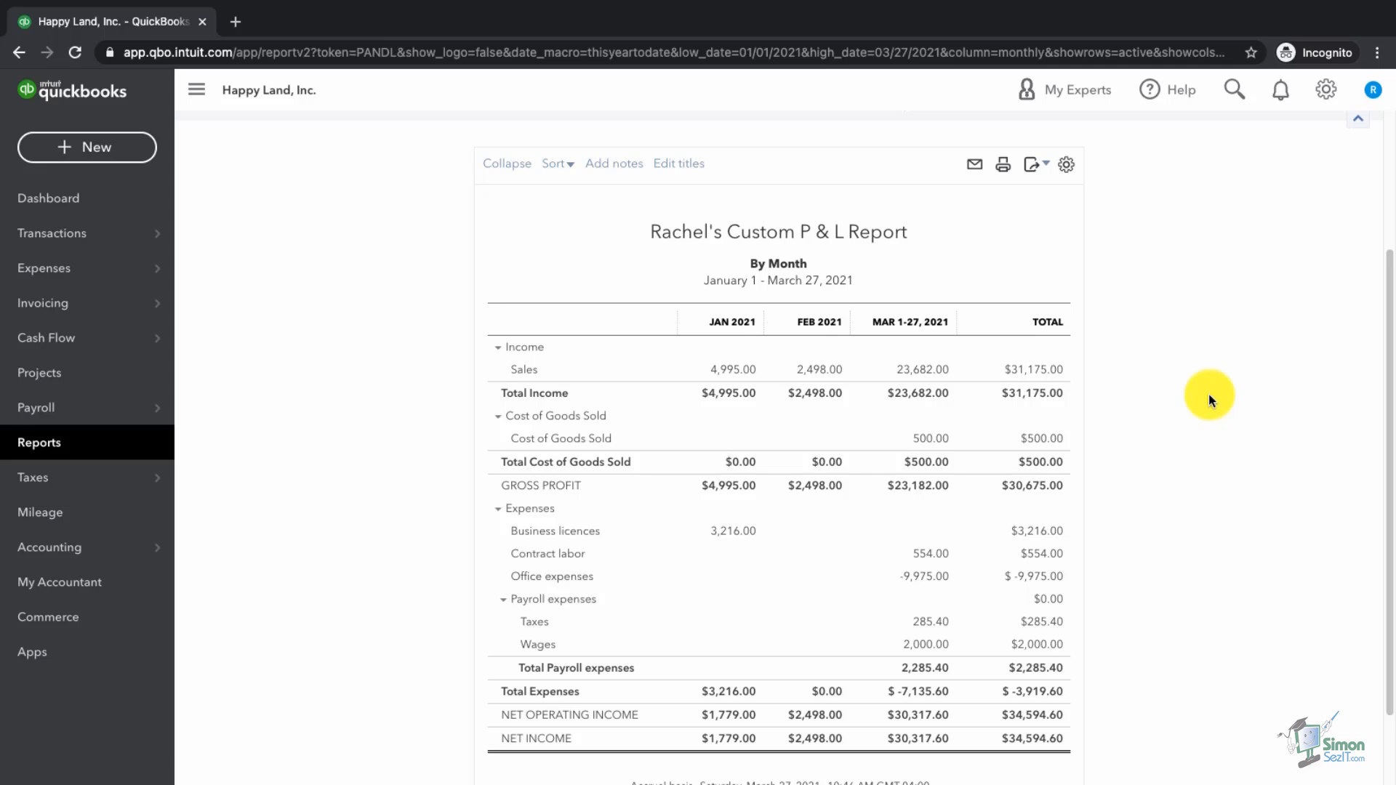
{"action": "scroll", "coordinate": [1209, 394], "scroll_direction": "up", "scroll_amount": 5}
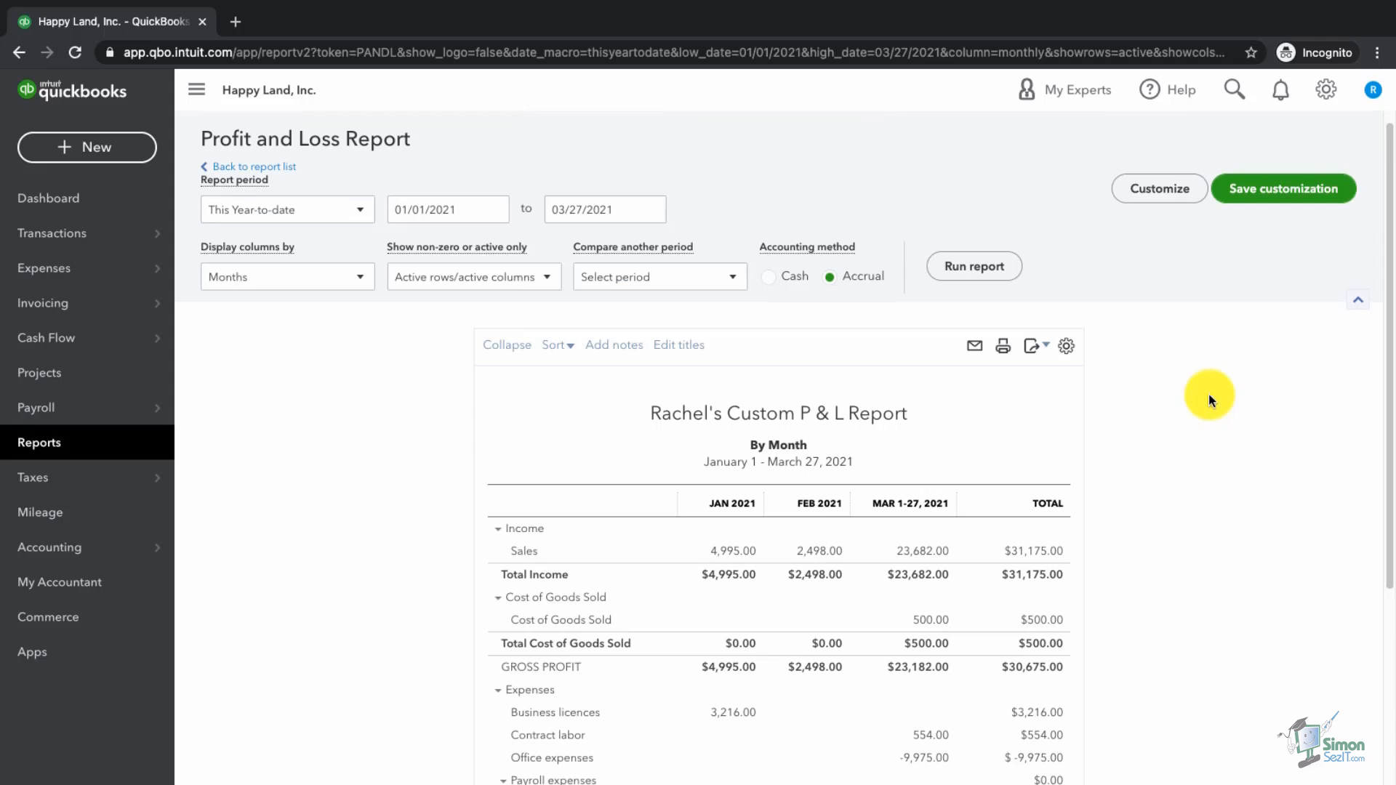
Step: Customize the monthly report to show amounts without cents and rerun it
{"action": "left_click", "coordinate": [1153, 190]}
{"action": "left_click", "coordinate": [940, 336]}
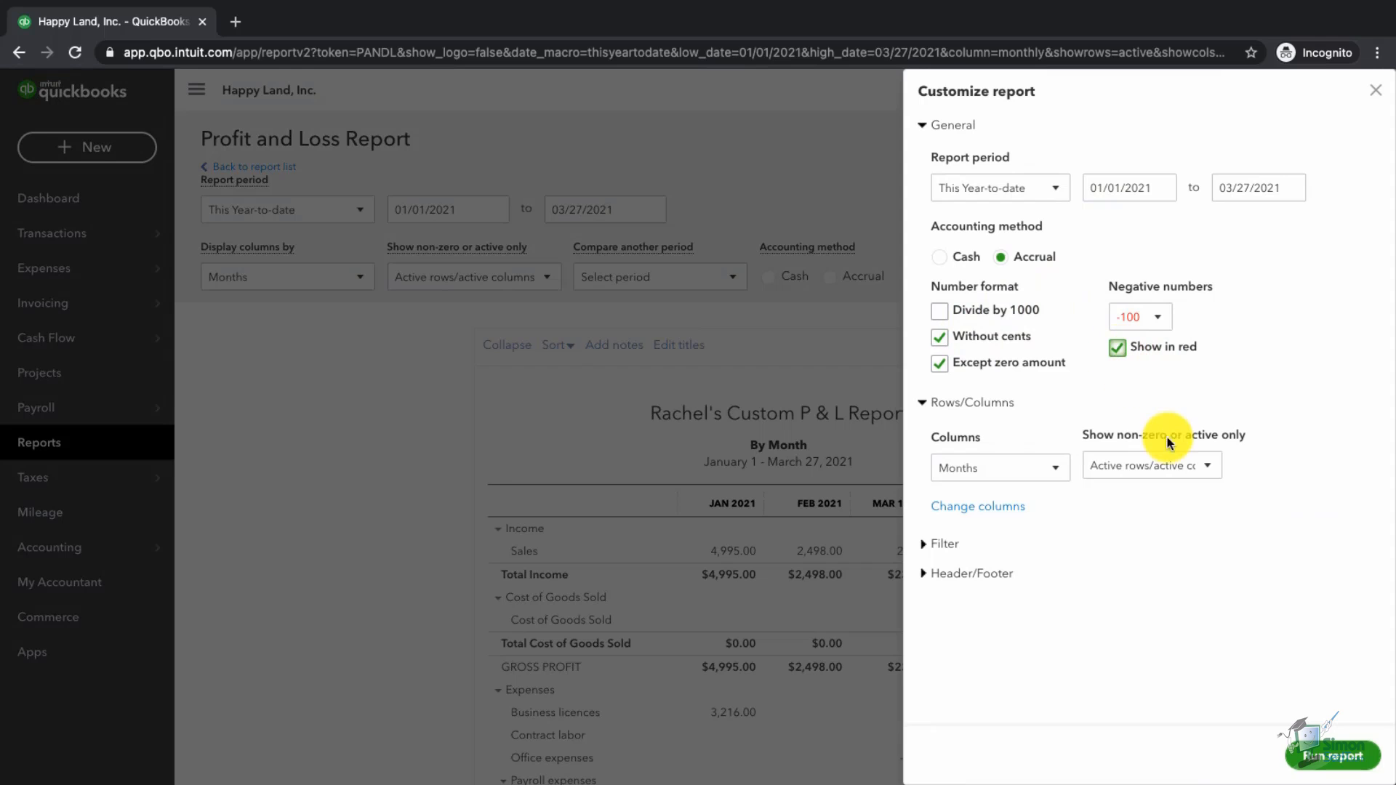
{"action": "left_click", "coordinate": [1333, 757]}
{"action": "scroll", "coordinate": [1281, 593], "scroll_direction": "down", "scroll_amount": 3}
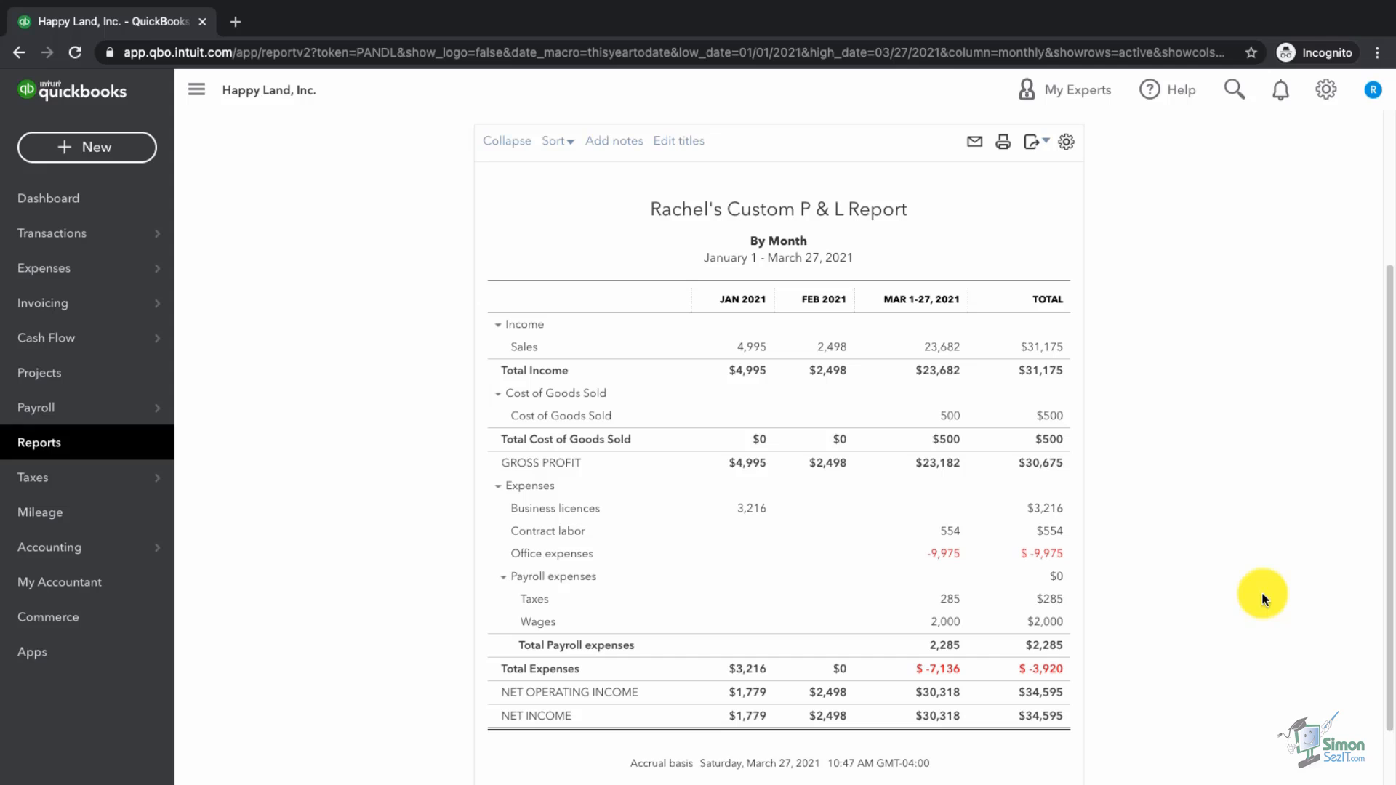
{"action": "scroll", "coordinate": [1263, 598], "scroll_direction": "up", "scroll_amount": 3}
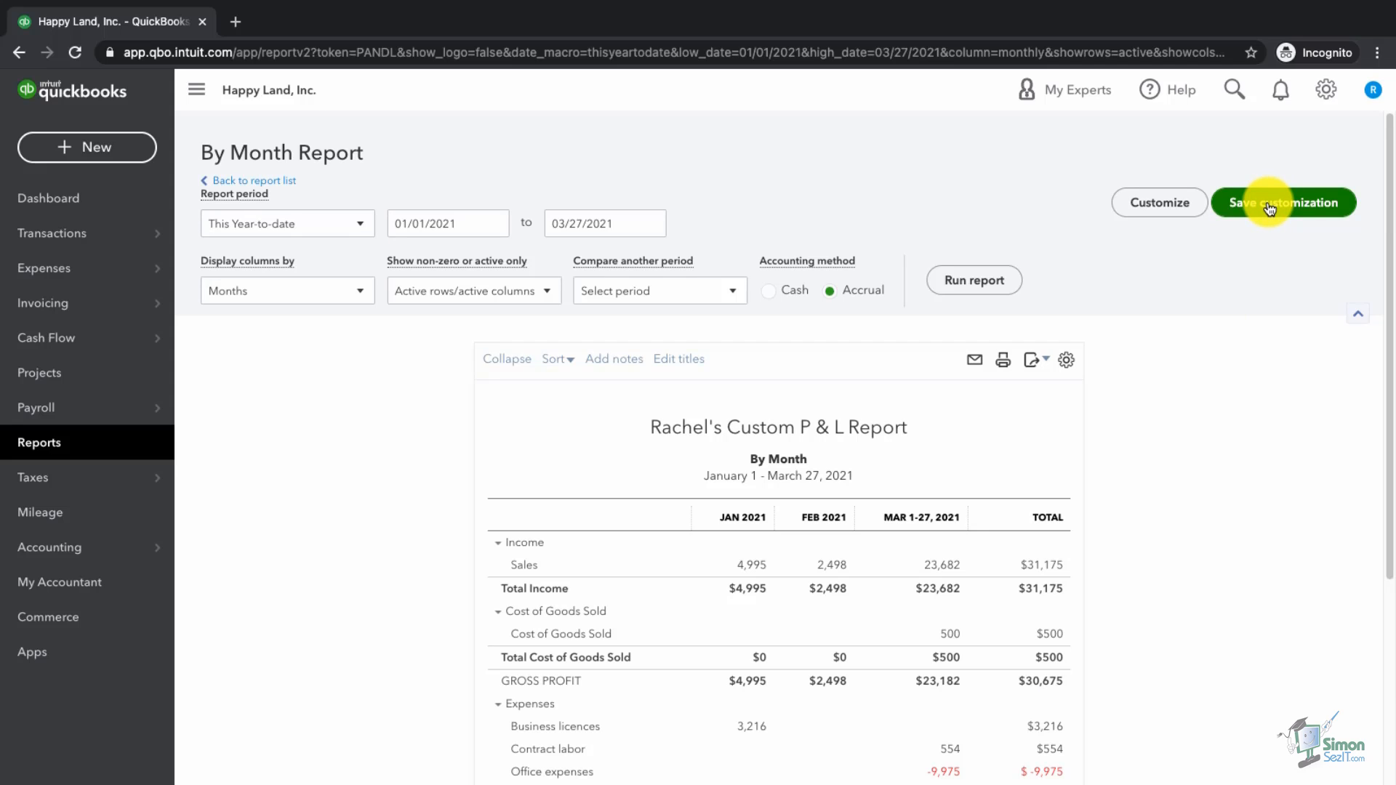
Step: Save the customization as 'P&L by month' in a new group 'QBO Advance Course Demo'
{"action": "left_click", "coordinate": [1268, 207]}
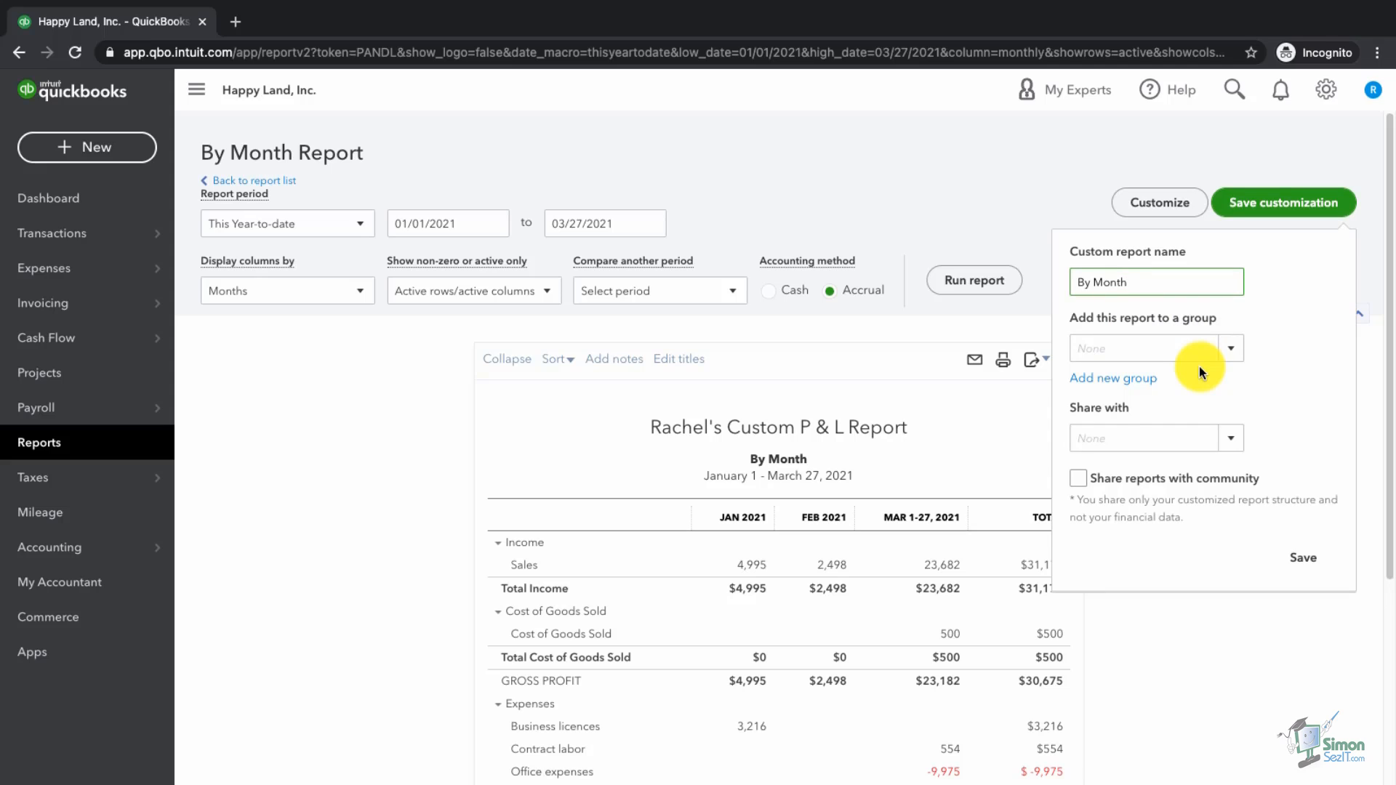
{"action": "key", "text": "BackSpace"}
{"action": "key", "text": "BackSpace"}
{"action": "key", "text": "BackSpace"}
{"action": "key", "text": "BackSpace"}
{"action": "key", "text": "BackSpace"}
{"action": "key", "text": "BackSpace"}
{"action": "key", "text": "BackSpace"}
{"action": "key", "text": "BackSpace"}
{"action": "type", "text": "P&L by month"}
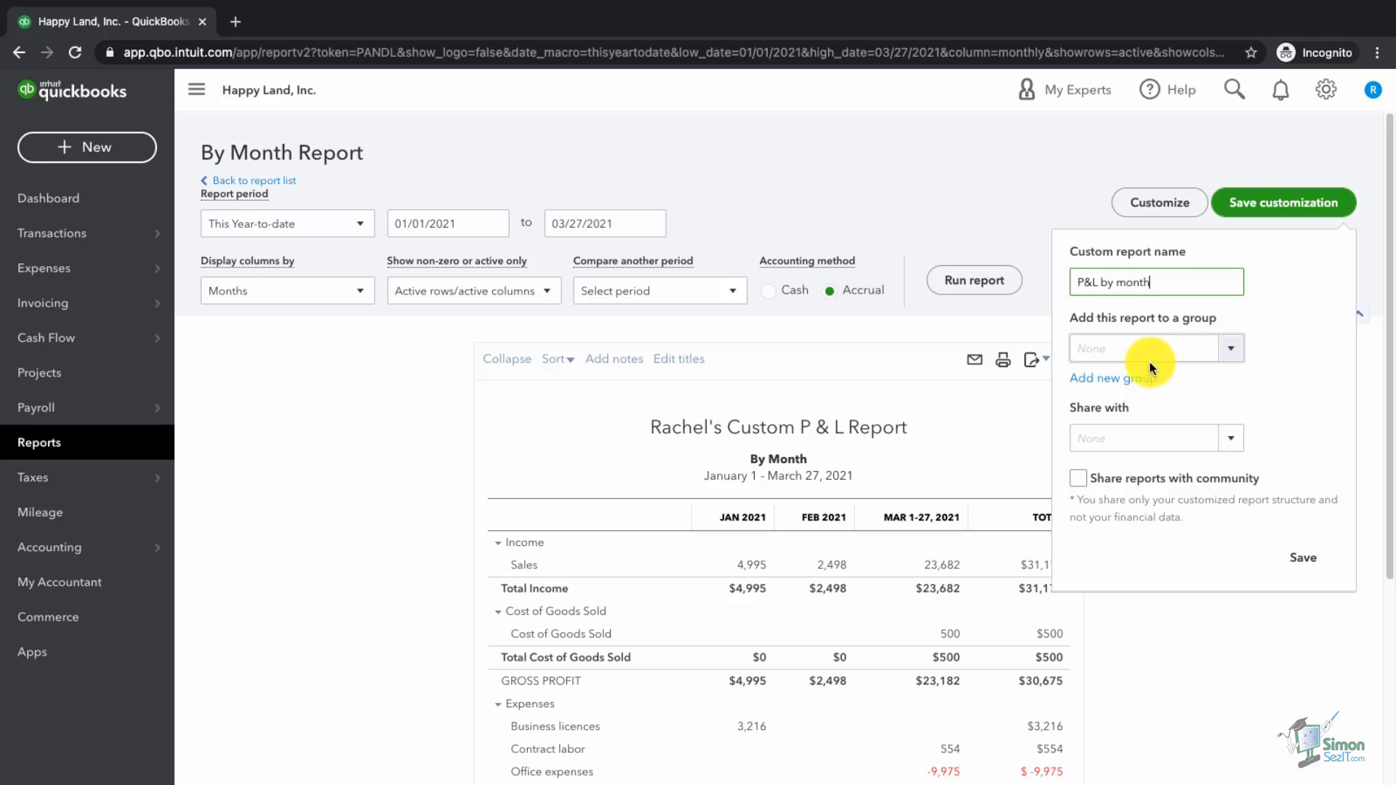
{"action": "left_click", "coordinate": [1144, 380]}
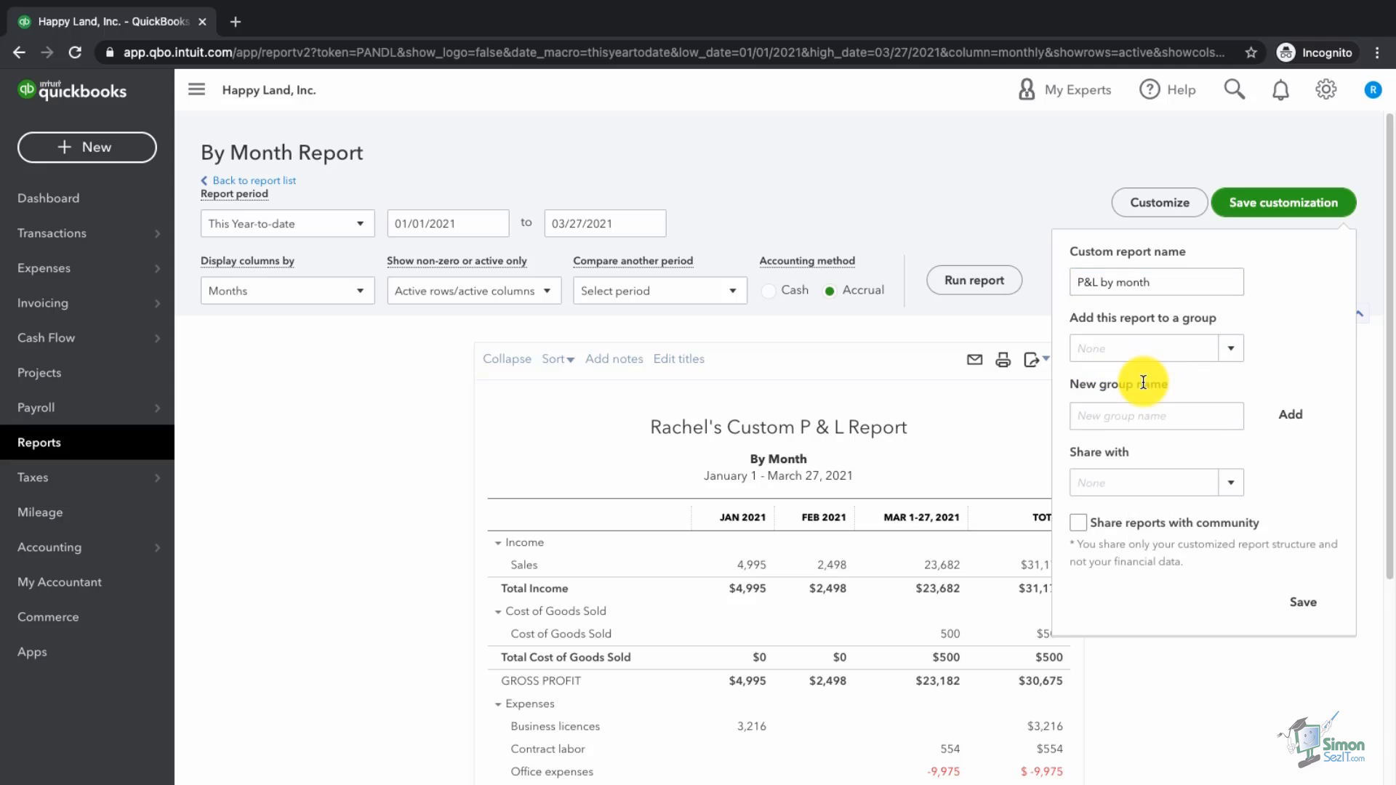
{"action": "left_click", "coordinate": [1156, 420]}
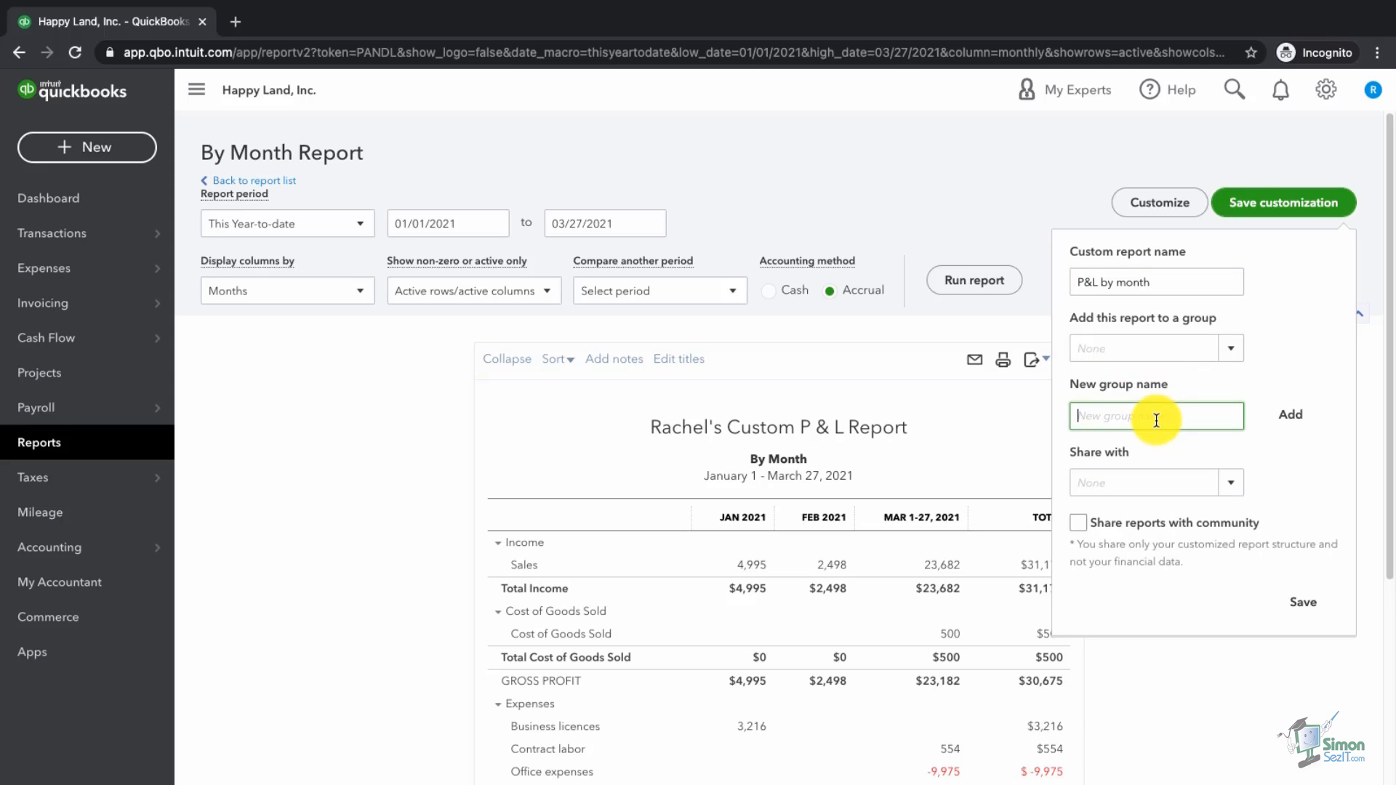
{"action": "type", "text": "QBO Advance Course Demo"}
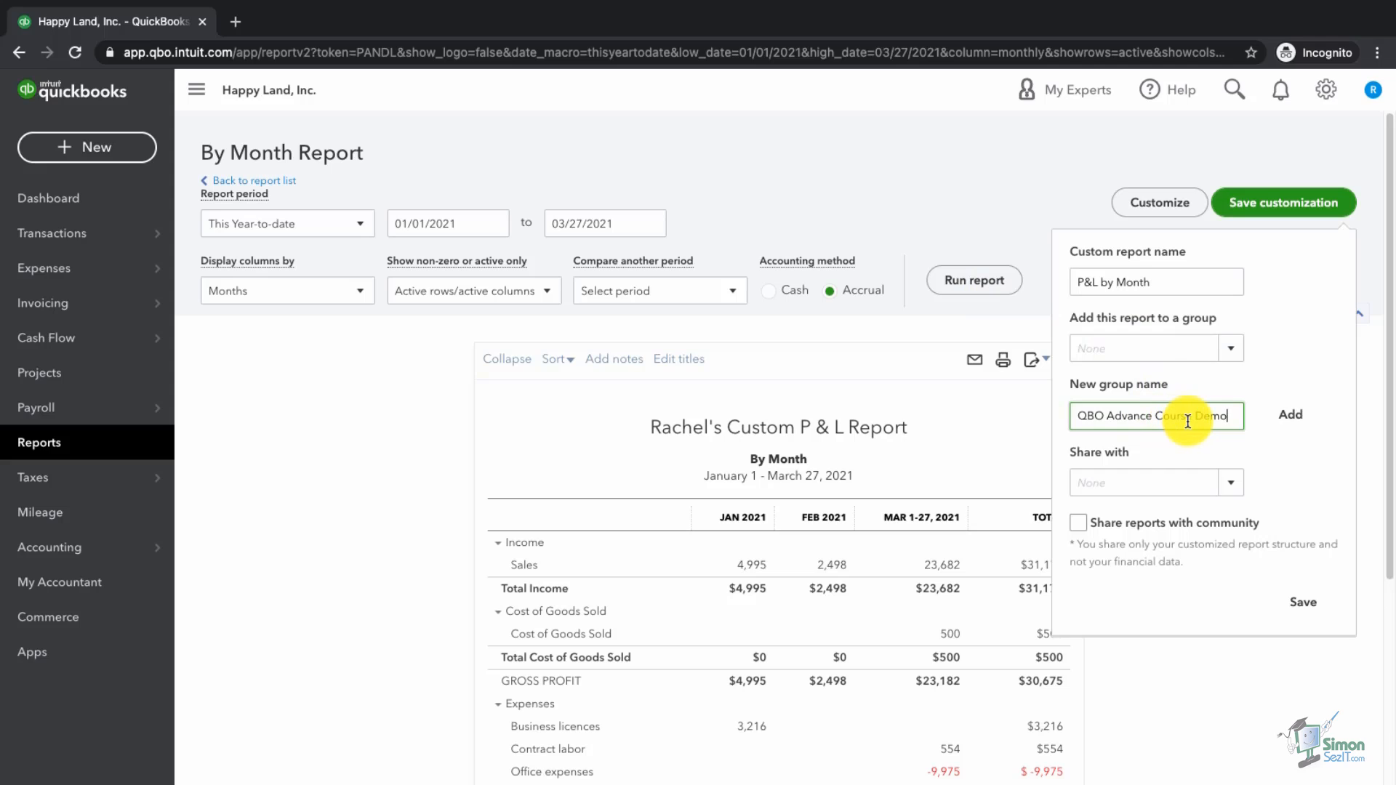
{"action": "left_click", "coordinate": [1292, 420]}
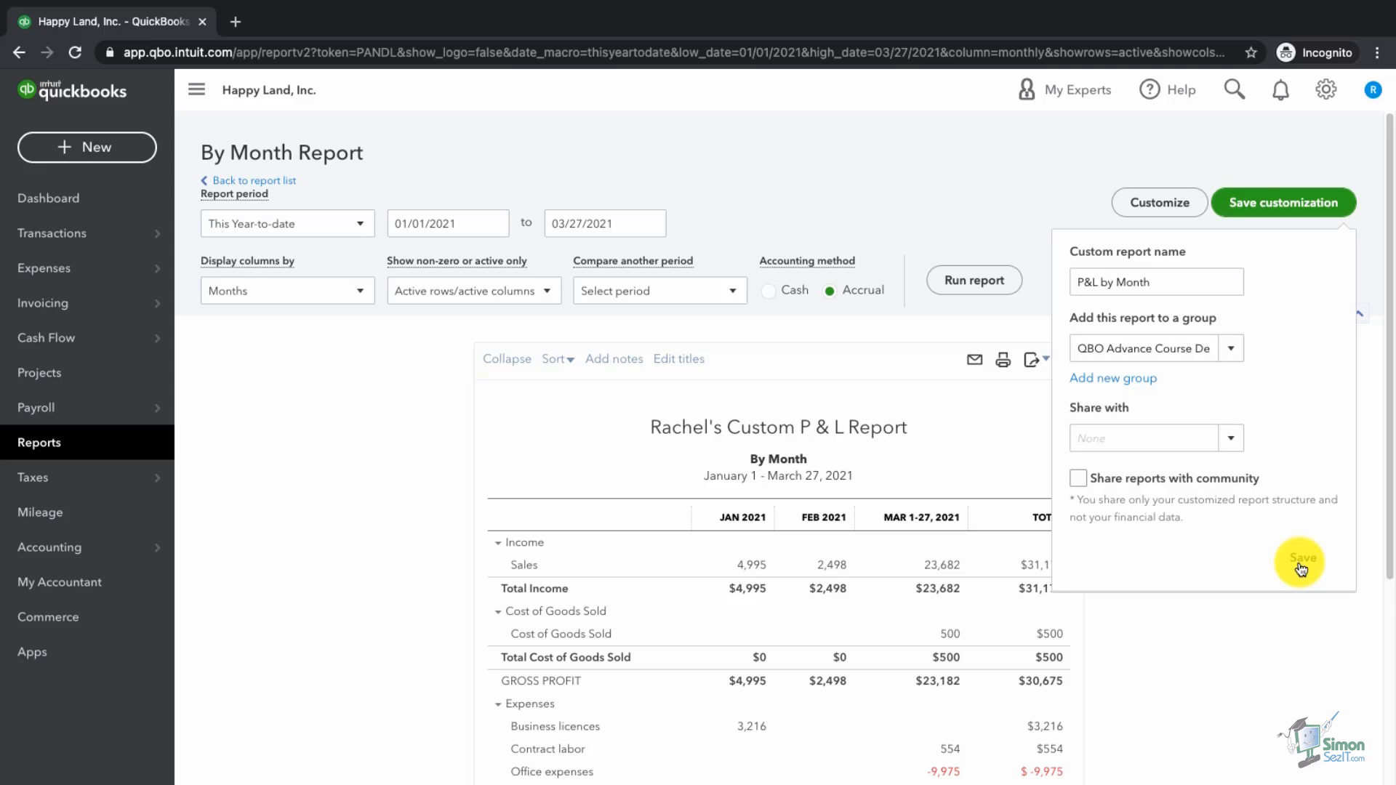
{"action": "left_click", "coordinate": [1300, 563]}
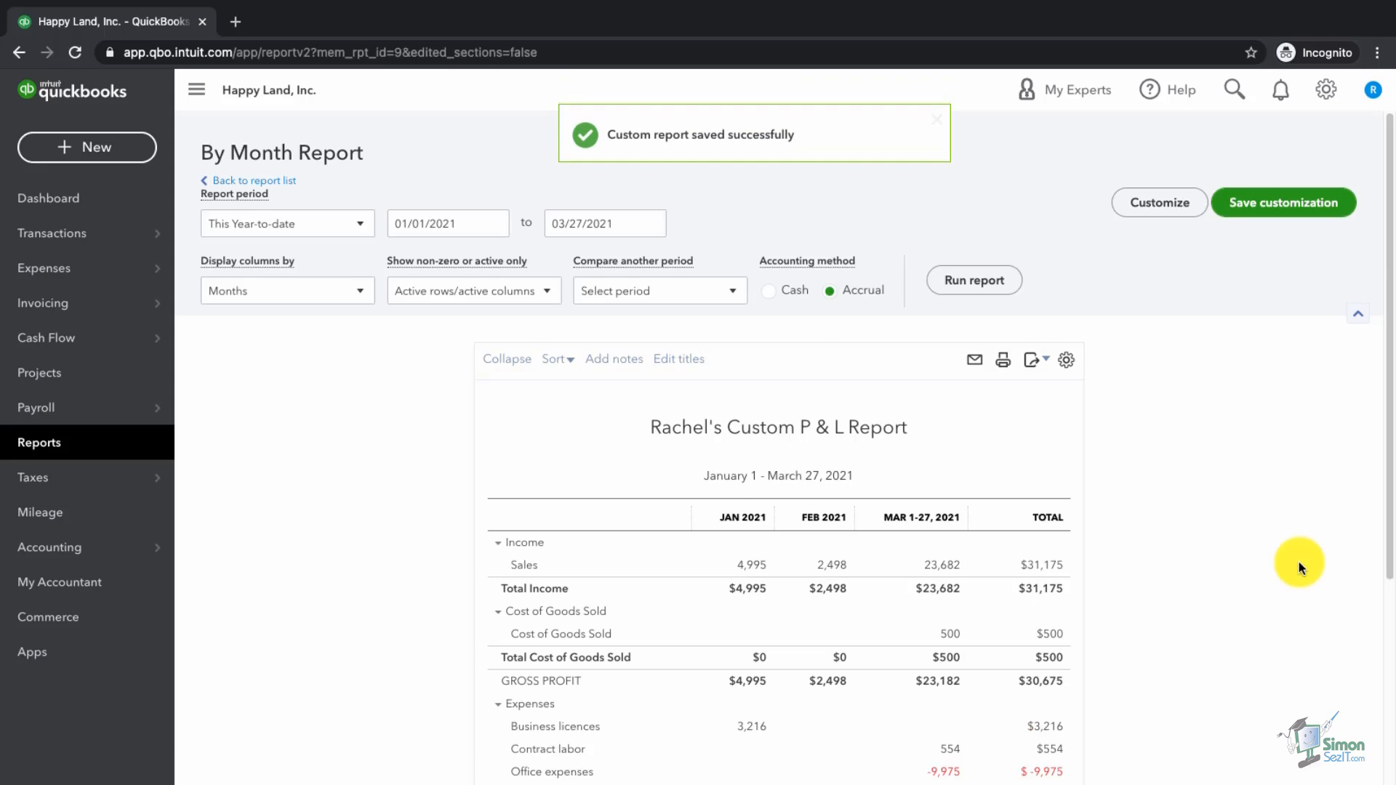
Step: Go to Reports and show the Custom reports list with the QBO Advance Course Demo group
{"action": "scroll", "coordinate": [1299, 561], "scroll_direction": "down", "scroll_amount": 2}
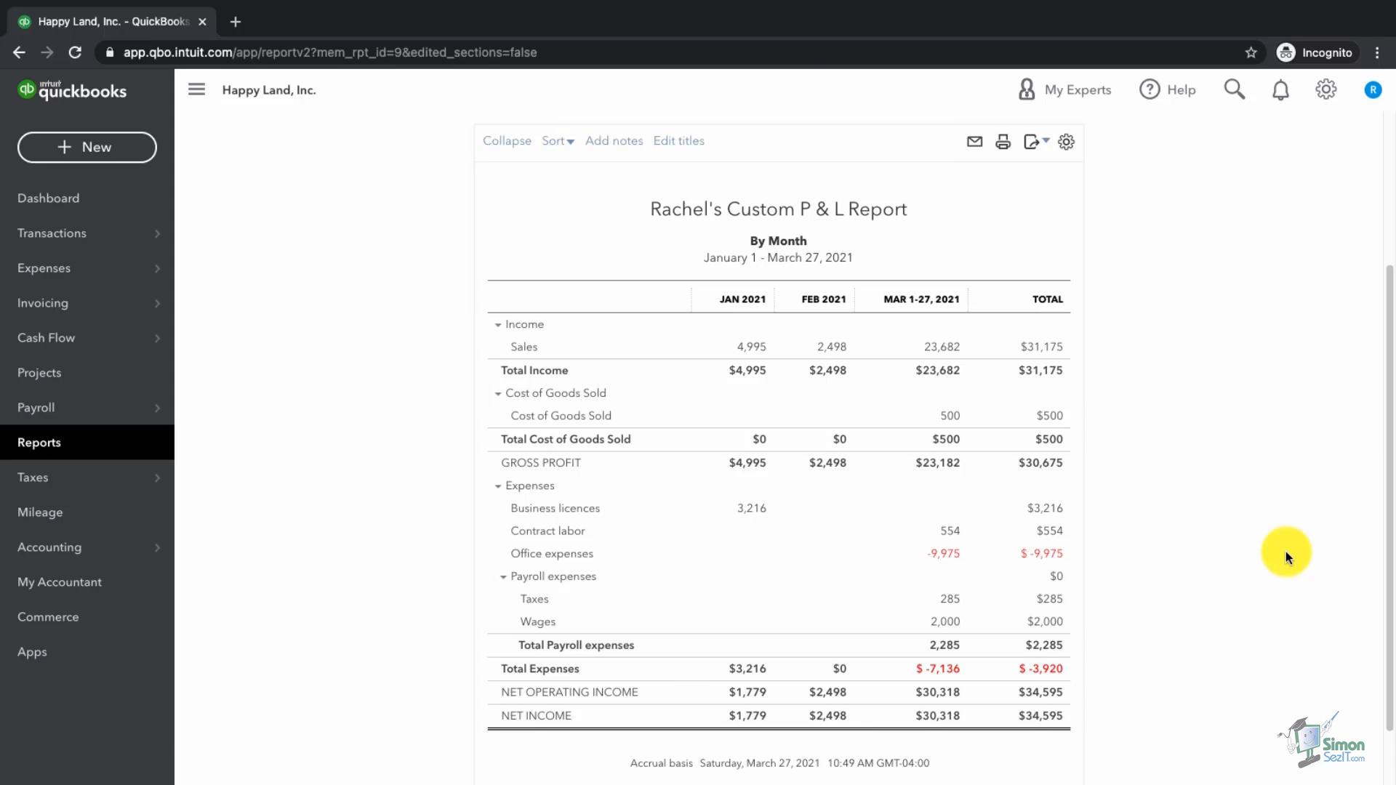
{"action": "left_click", "coordinate": [69, 449]}
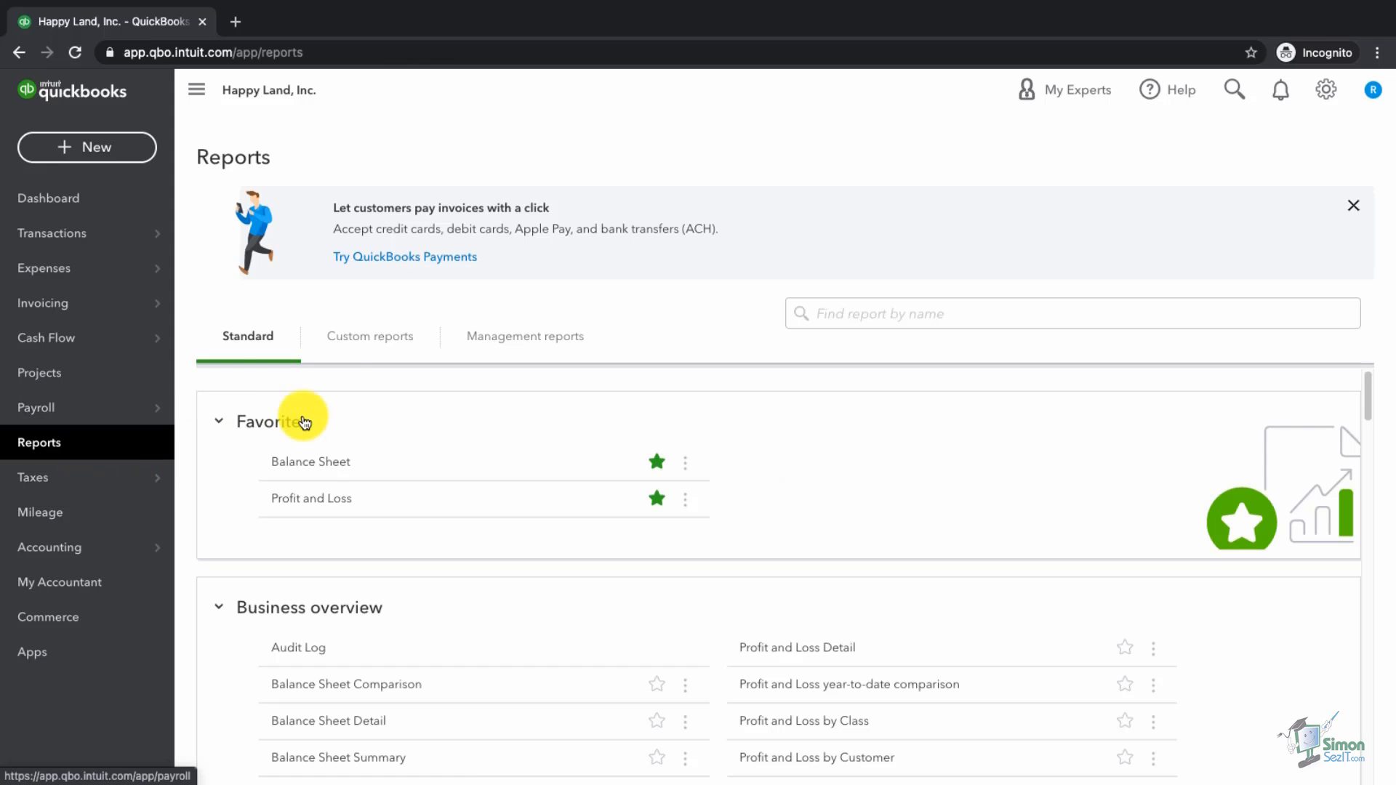
{"action": "left_click", "coordinate": [367, 350]}
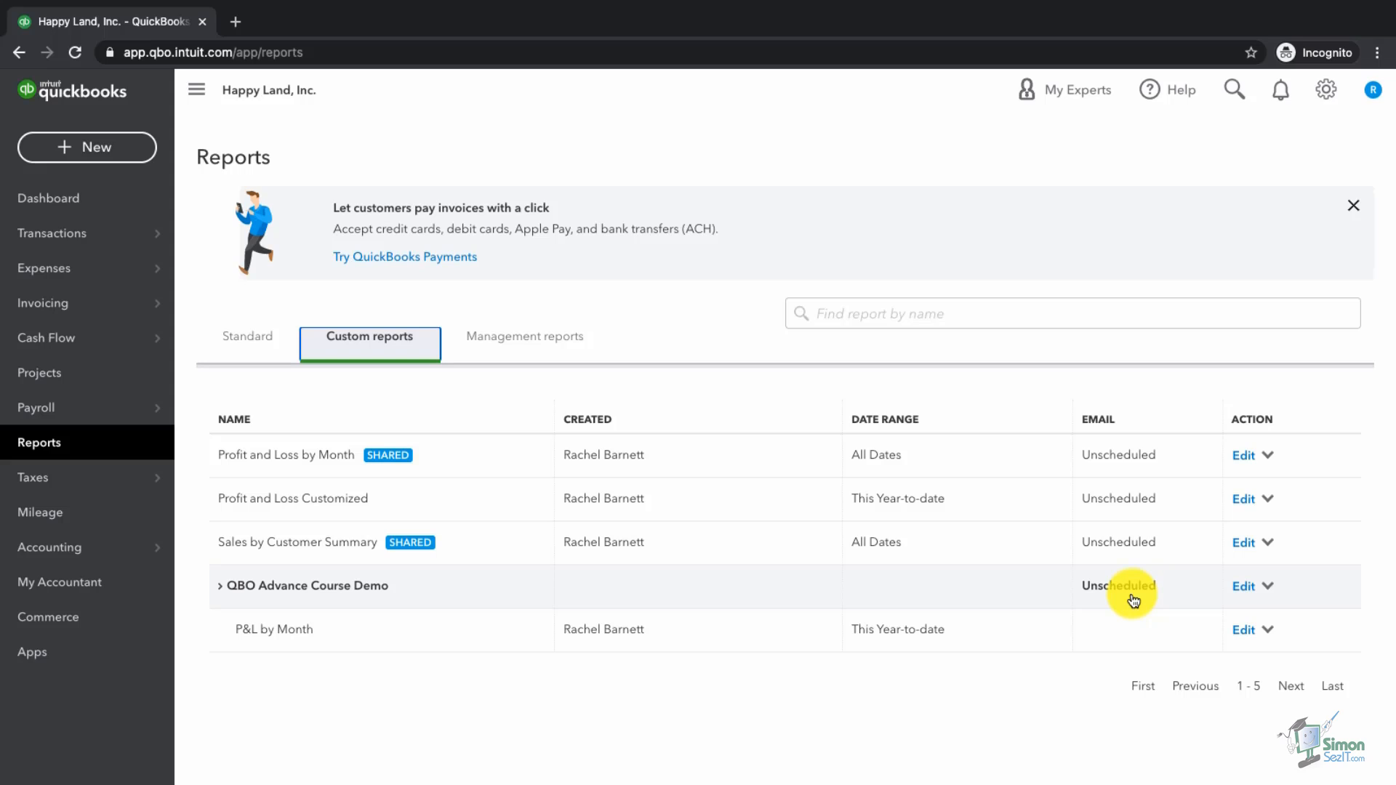
Step: Turn on the group's e-mail schedule, repeating Daily every 2 days with no end date
{"action": "left_click", "coordinate": [1254, 589]}
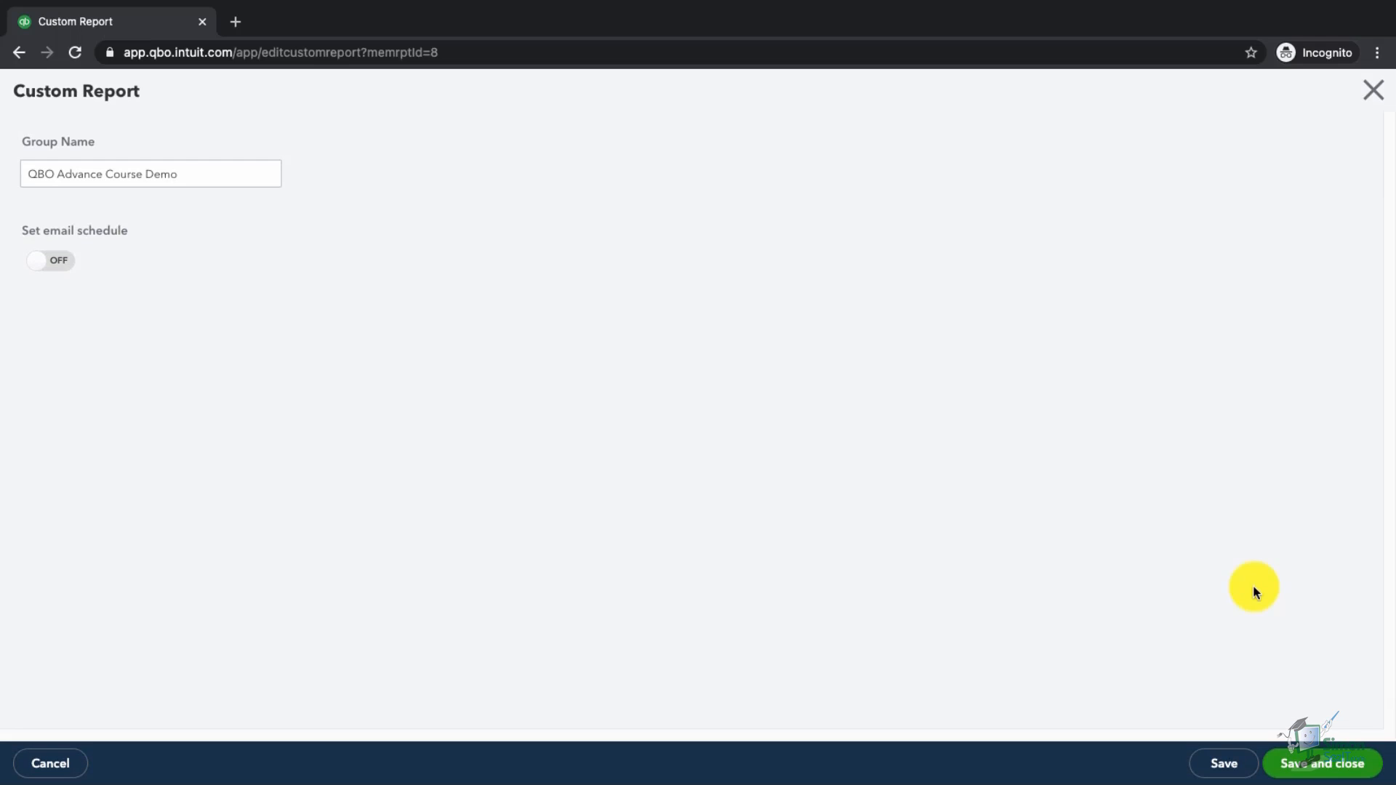
{"action": "left_click", "coordinate": [53, 262]}
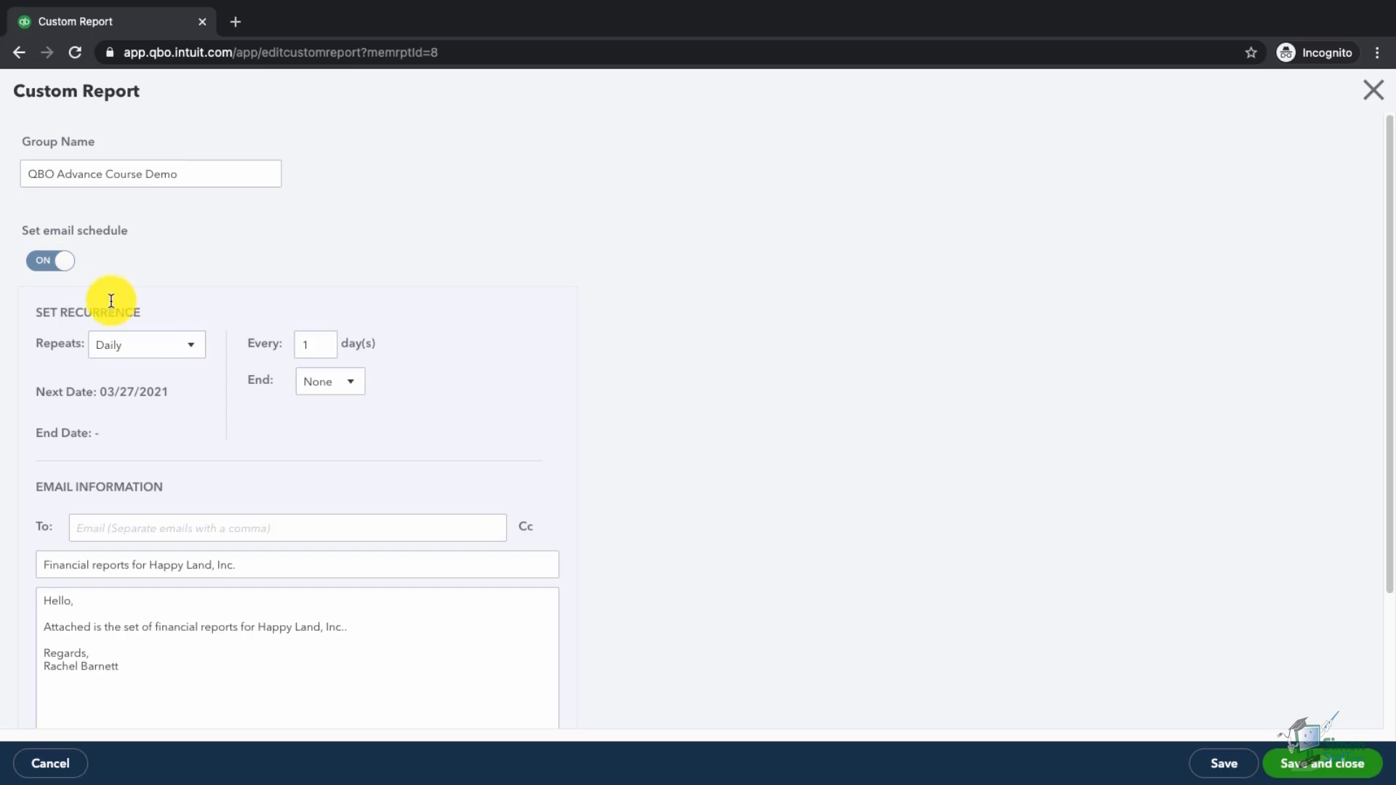
{"action": "left_click", "coordinate": [156, 352]}
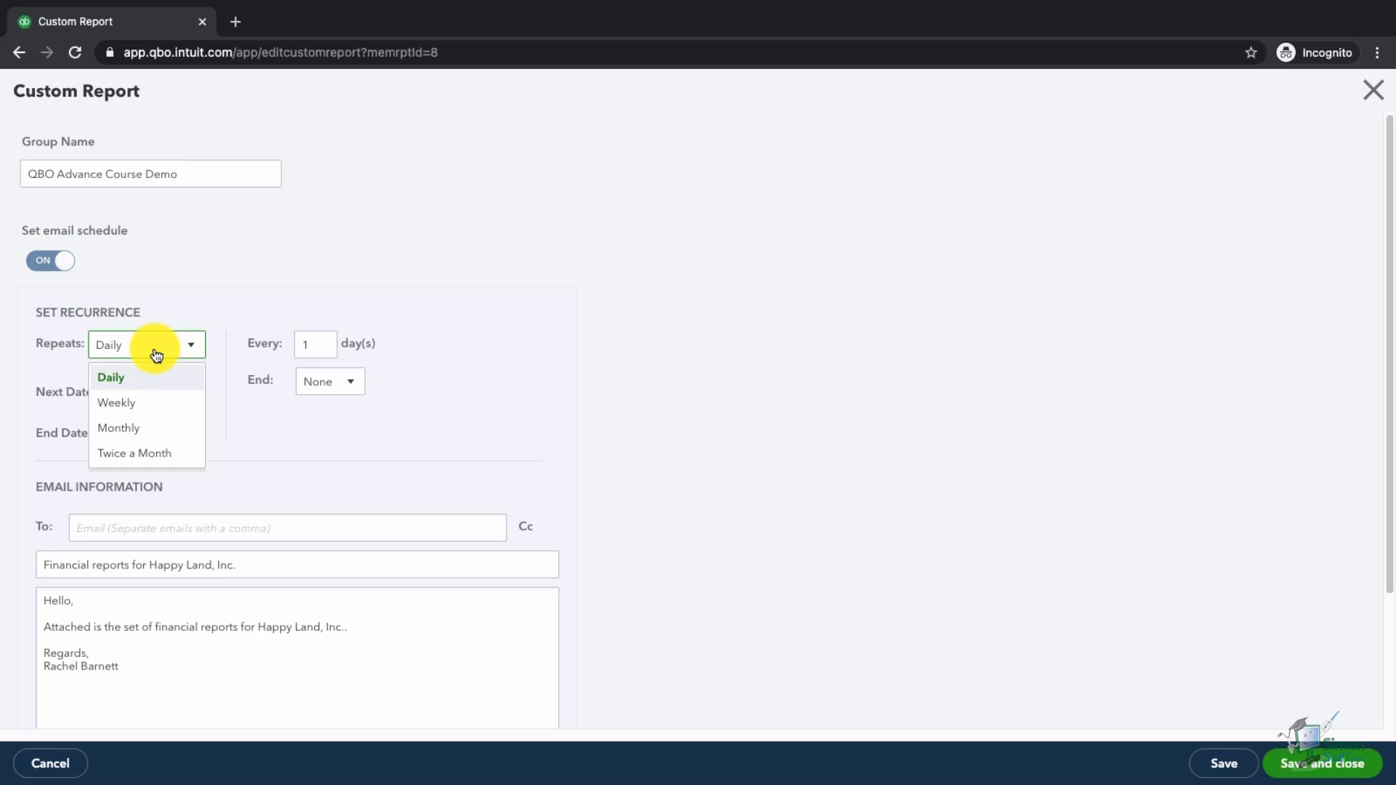
{"action": "left_click", "coordinate": [156, 352]}
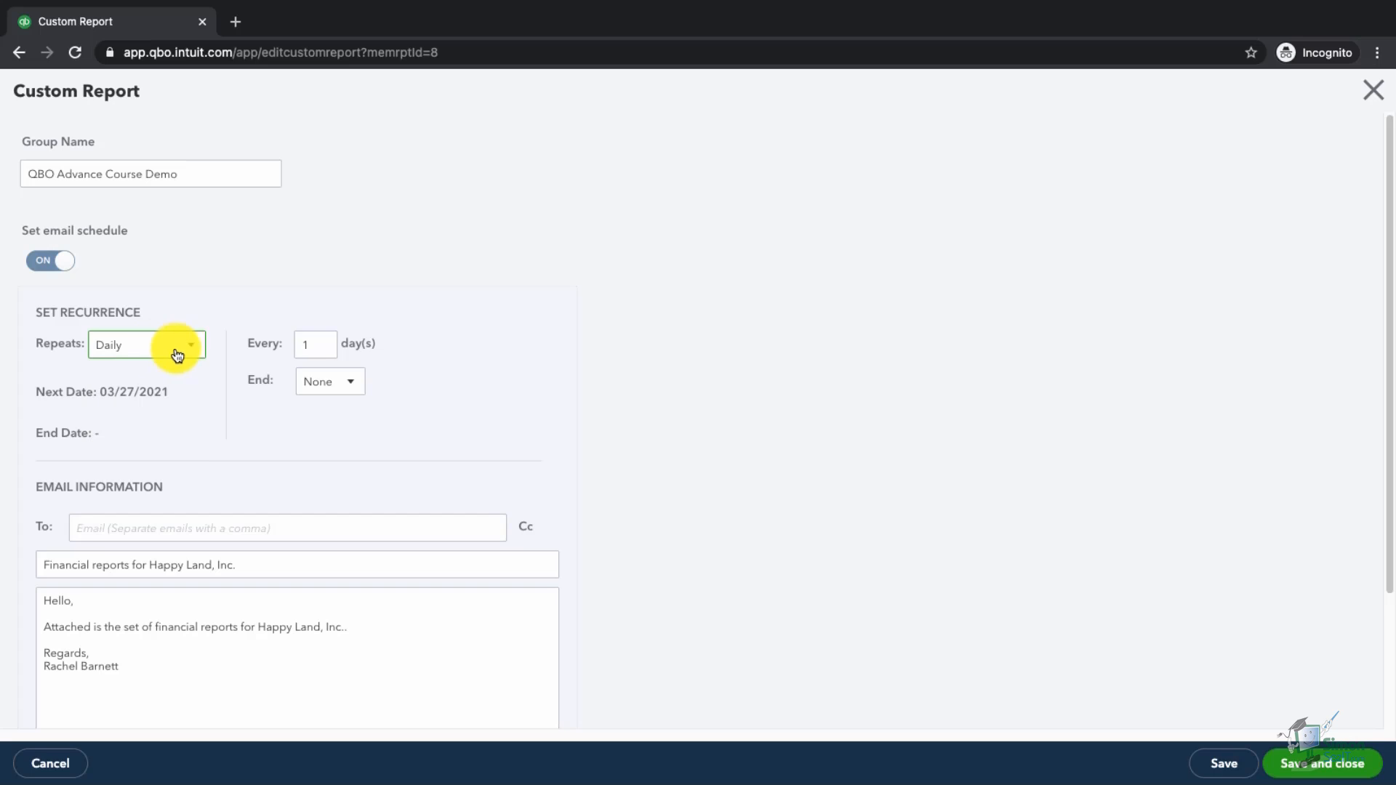
{"action": "left_click_drag", "start_coordinate": [313, 346], "coordinate": [259, 347]}
{"action": "type", "text": "2"}
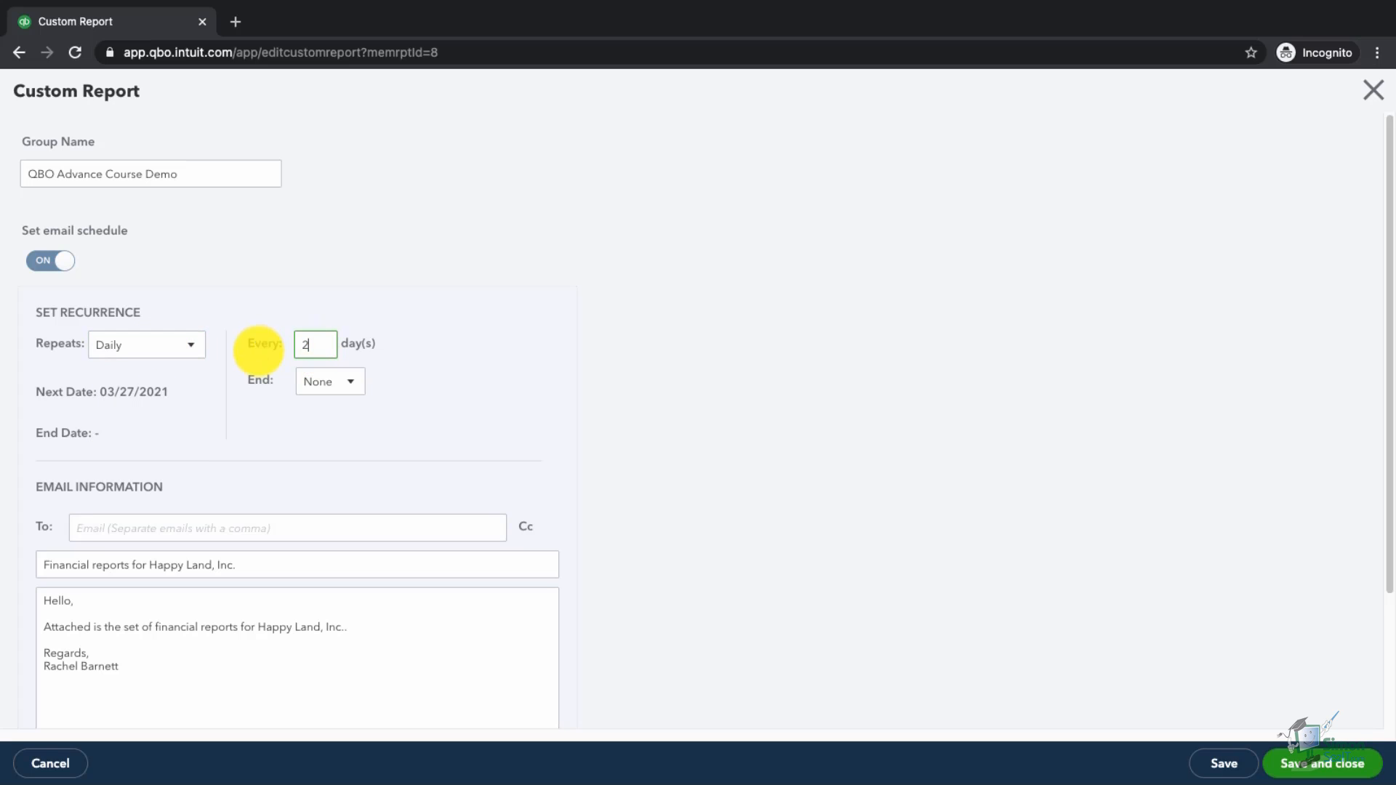
{"action": "left_click", "coordinate": [335, 385]}
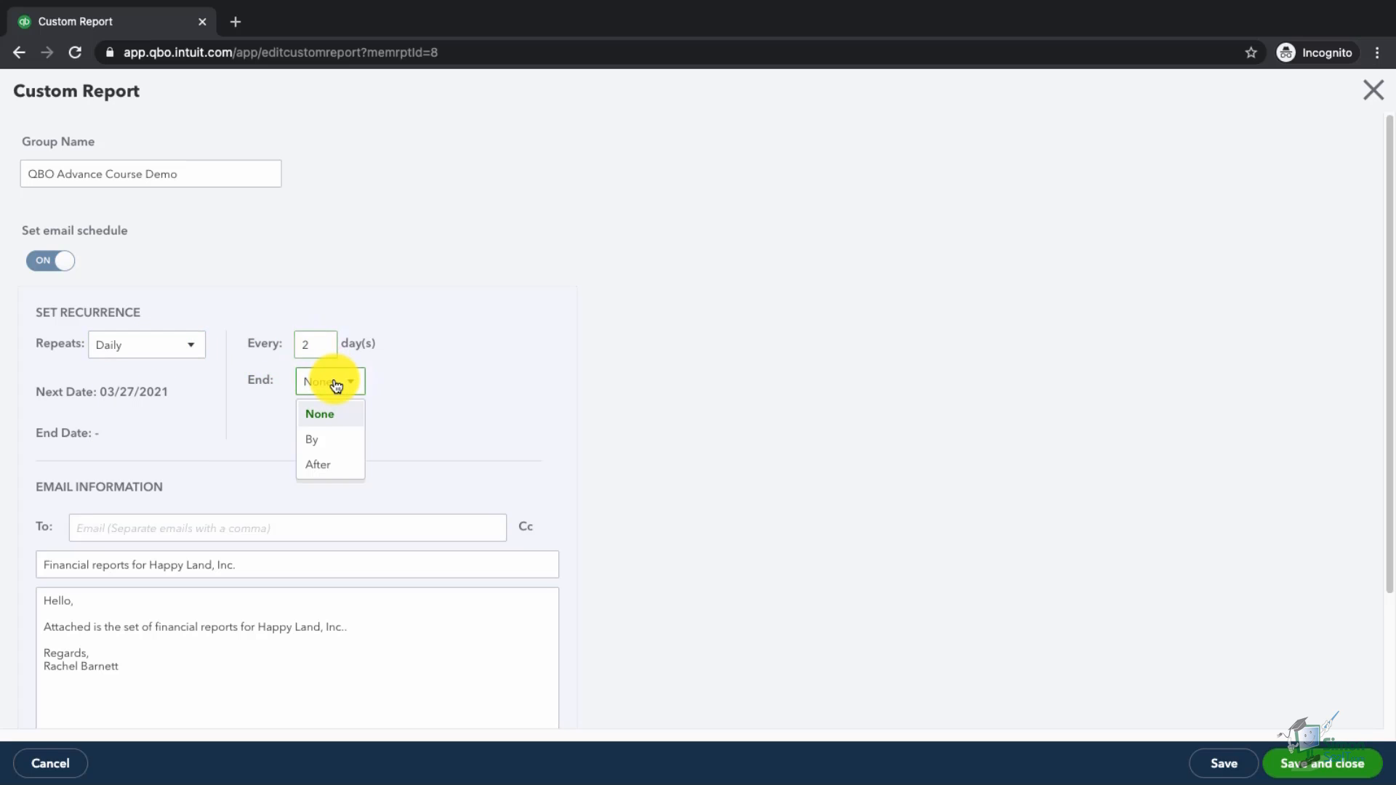
{"action": "left_click", "coordinate": [466, 412]}
Step: Enter the recipient's e-mail address, attach the report as Excel, and save the schedule
{"action": "left_click", "coordinate": [375, 528]}
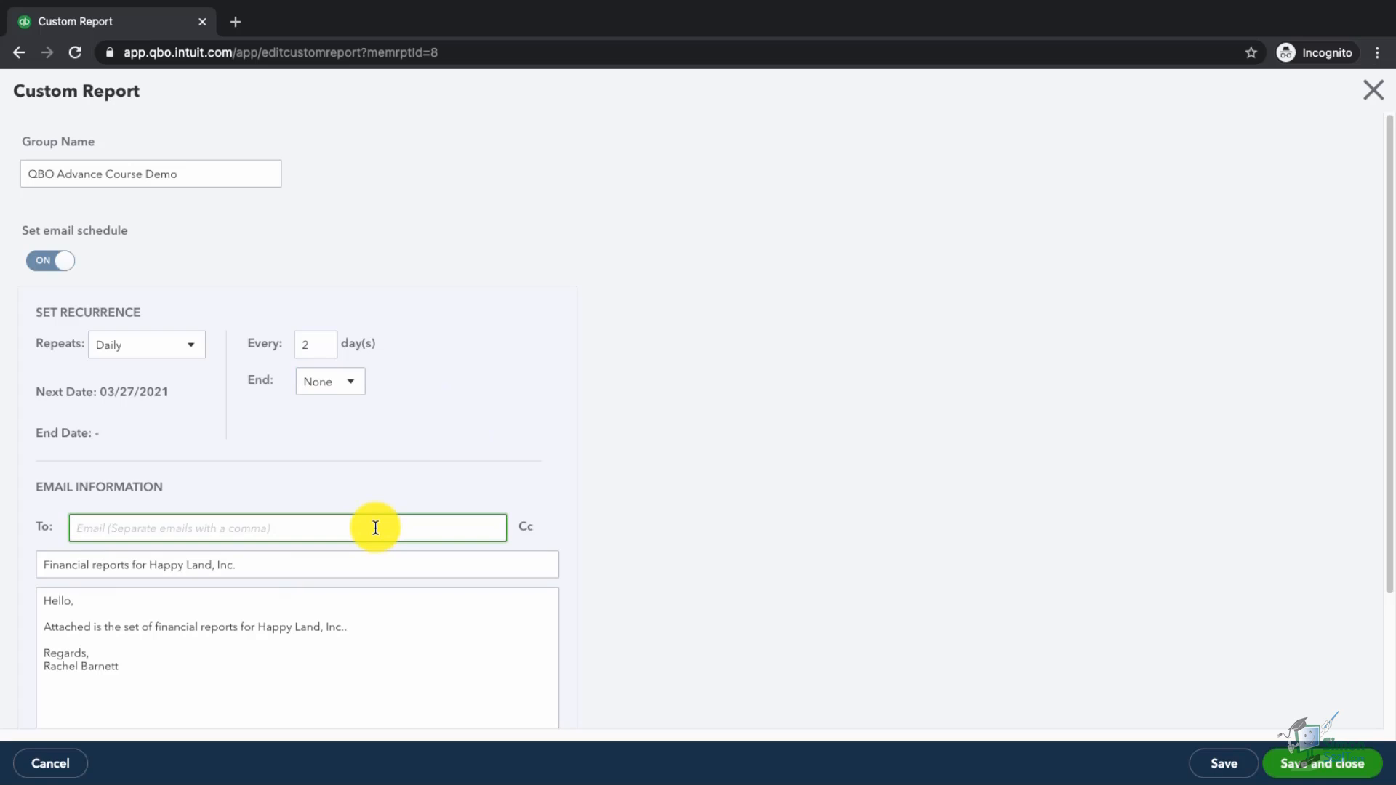
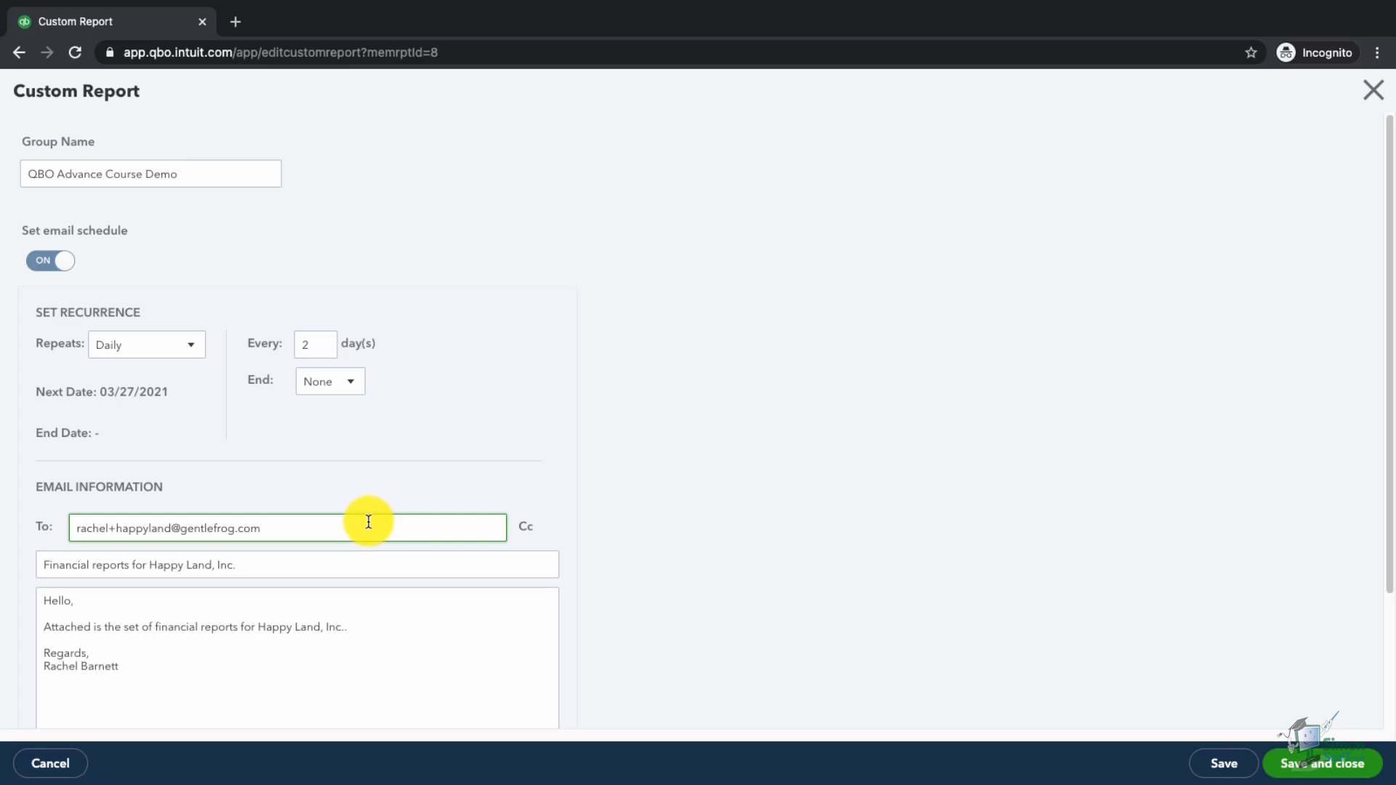
{"action": "scroll", "coordinate": [434, 522], "scroll_direction": "down", "scroll_amount": 3}
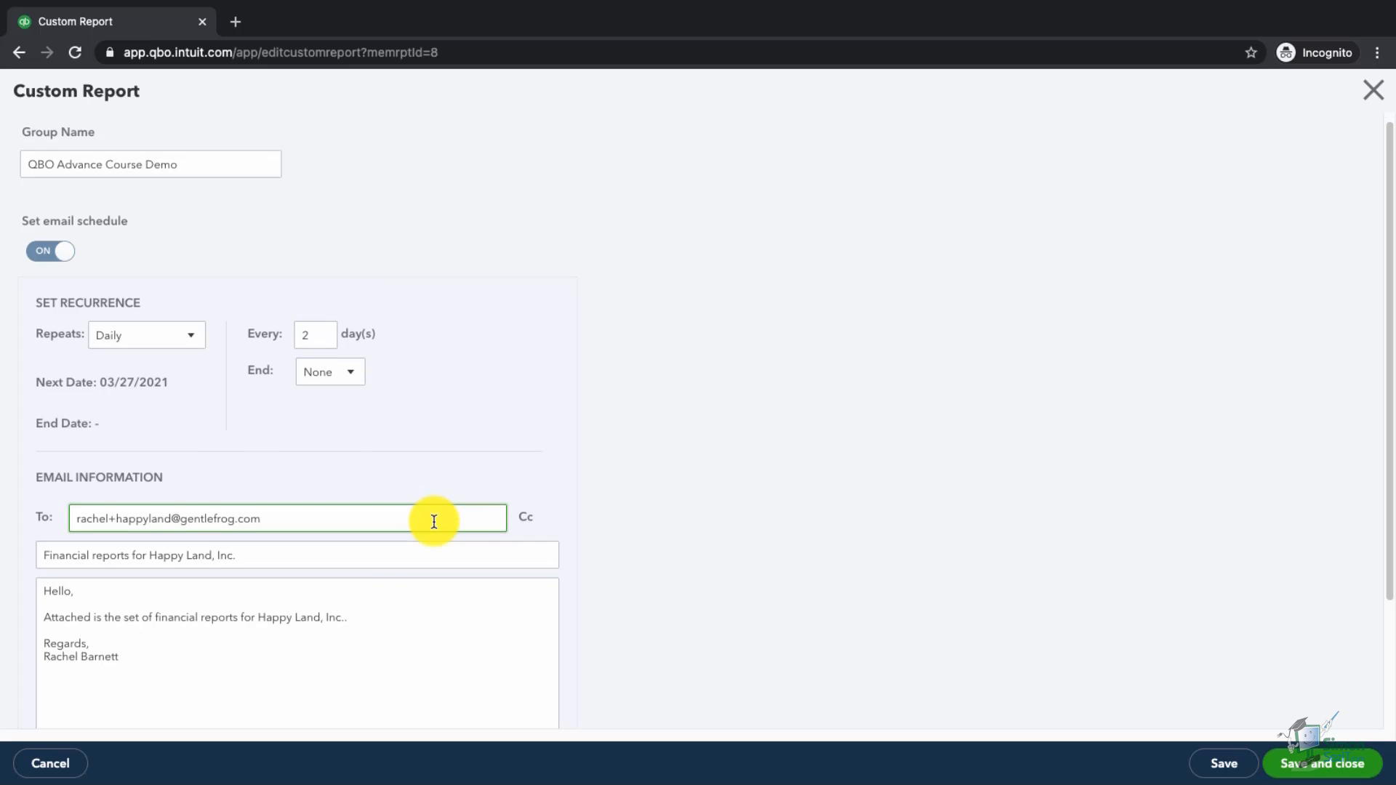
{"action": "left_click", "coordinate": [312, 473]}
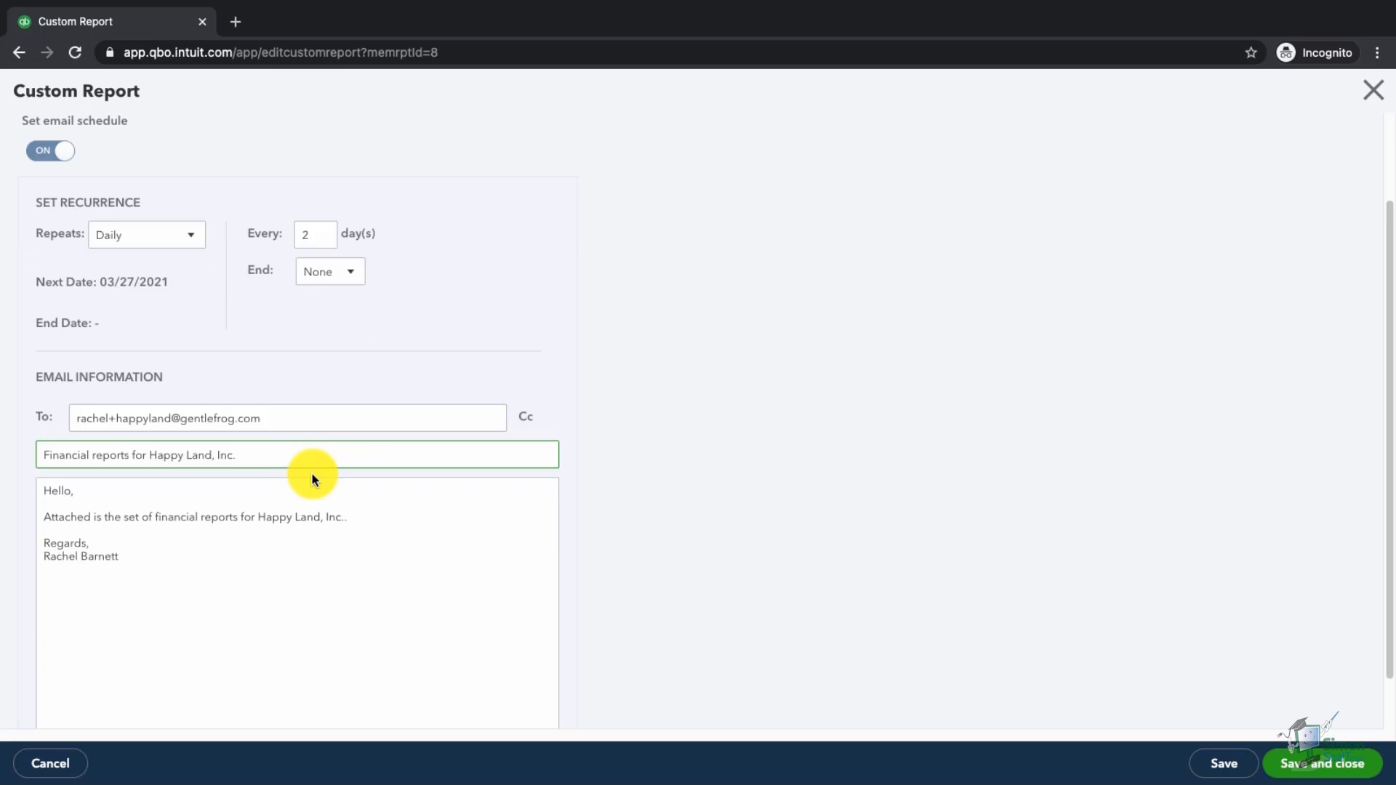
{"action": "left_click", "coordinate": [321, 525]}
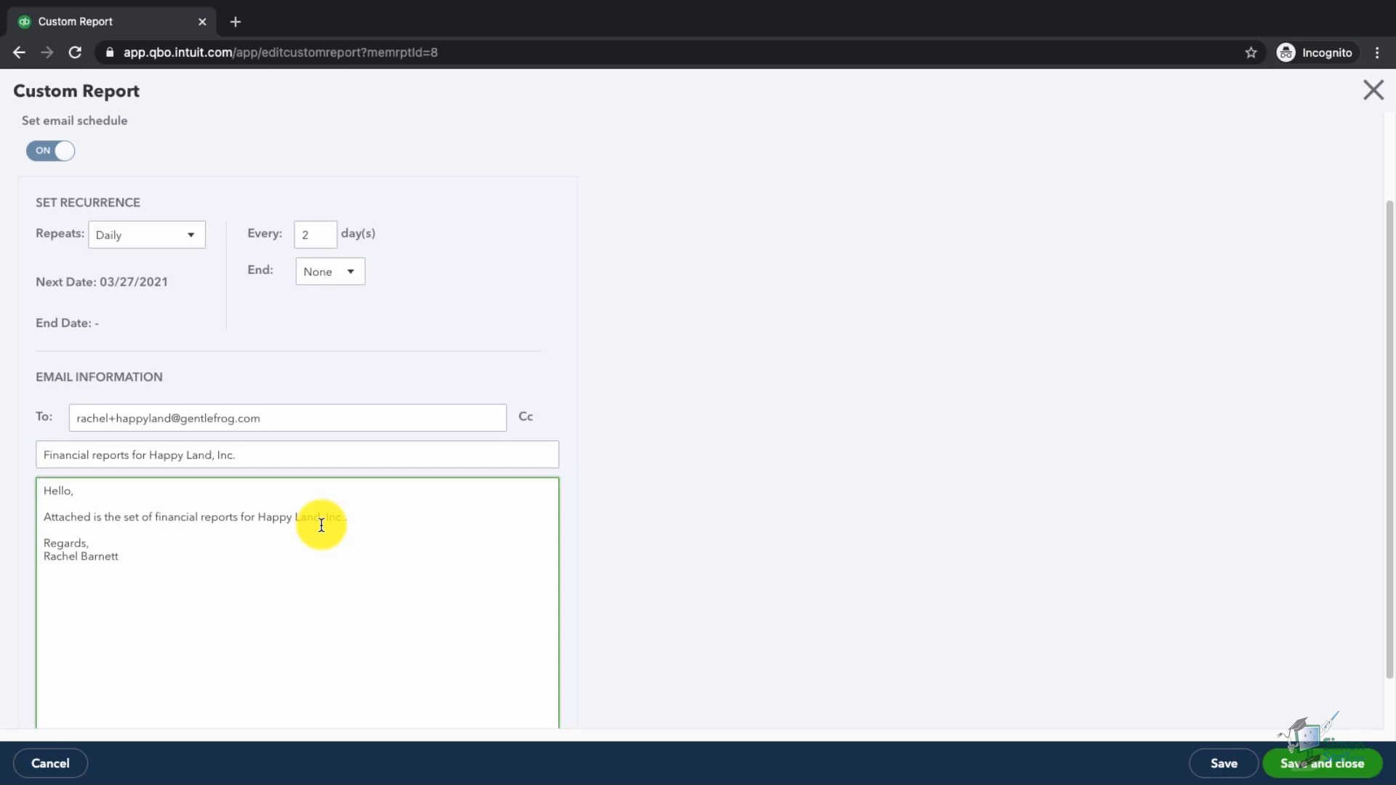
{"action": "scroll", "coordinate": [322, 525], "scroll_direction": "down", "scroll_amount": 1}
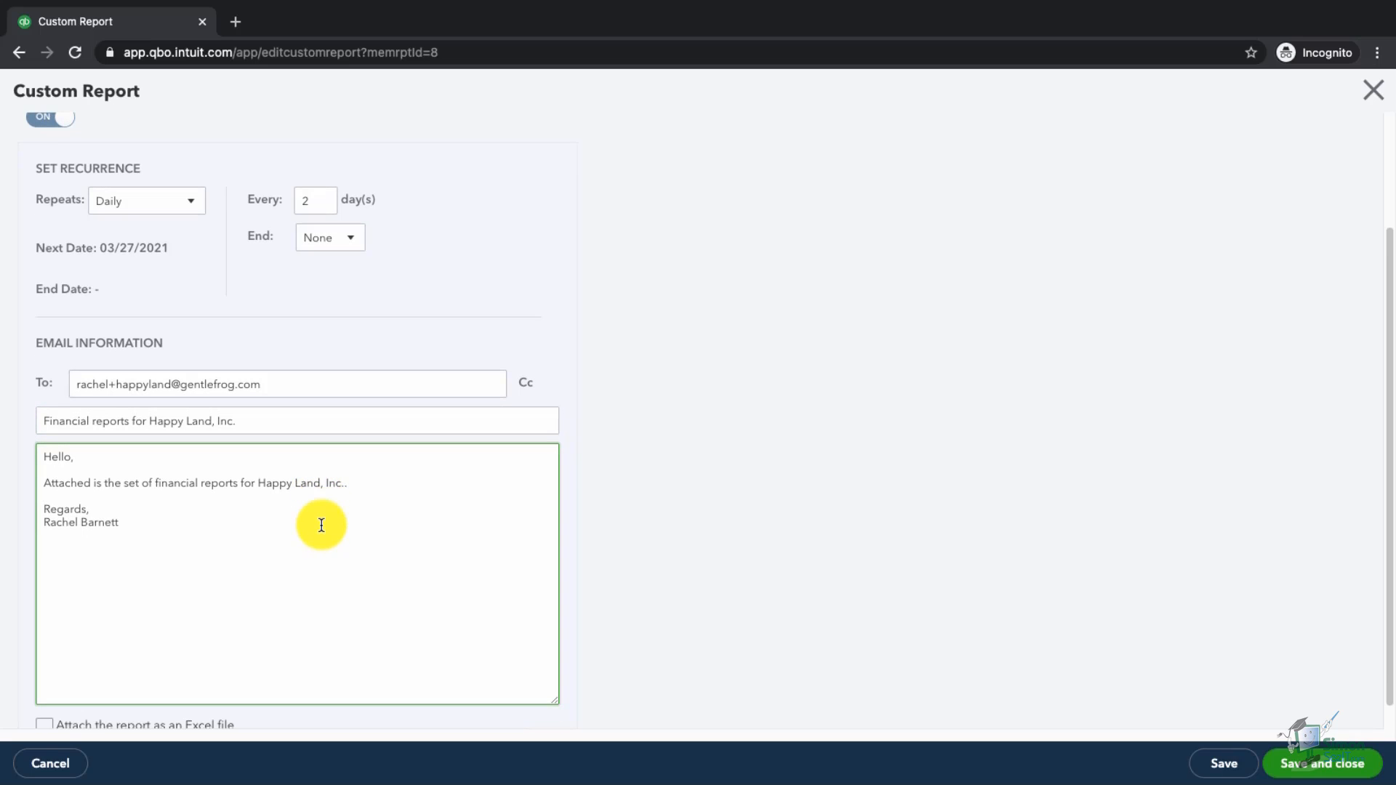
{"action": "scroll", "coordinate": [321, 525], "scroll_direction": "down", "scroll_amount": 1}
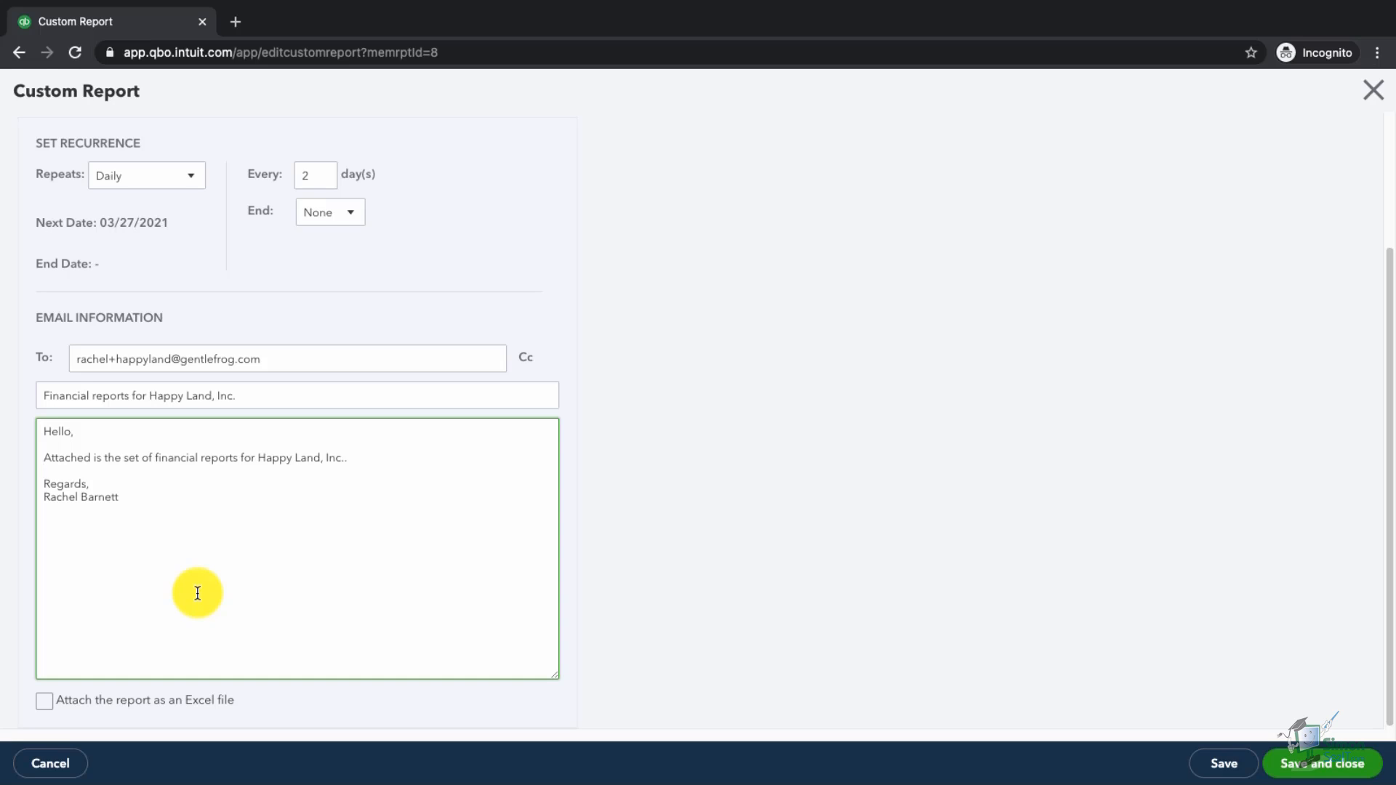
{"action": "left_click", "coordinate": [44, 700]}
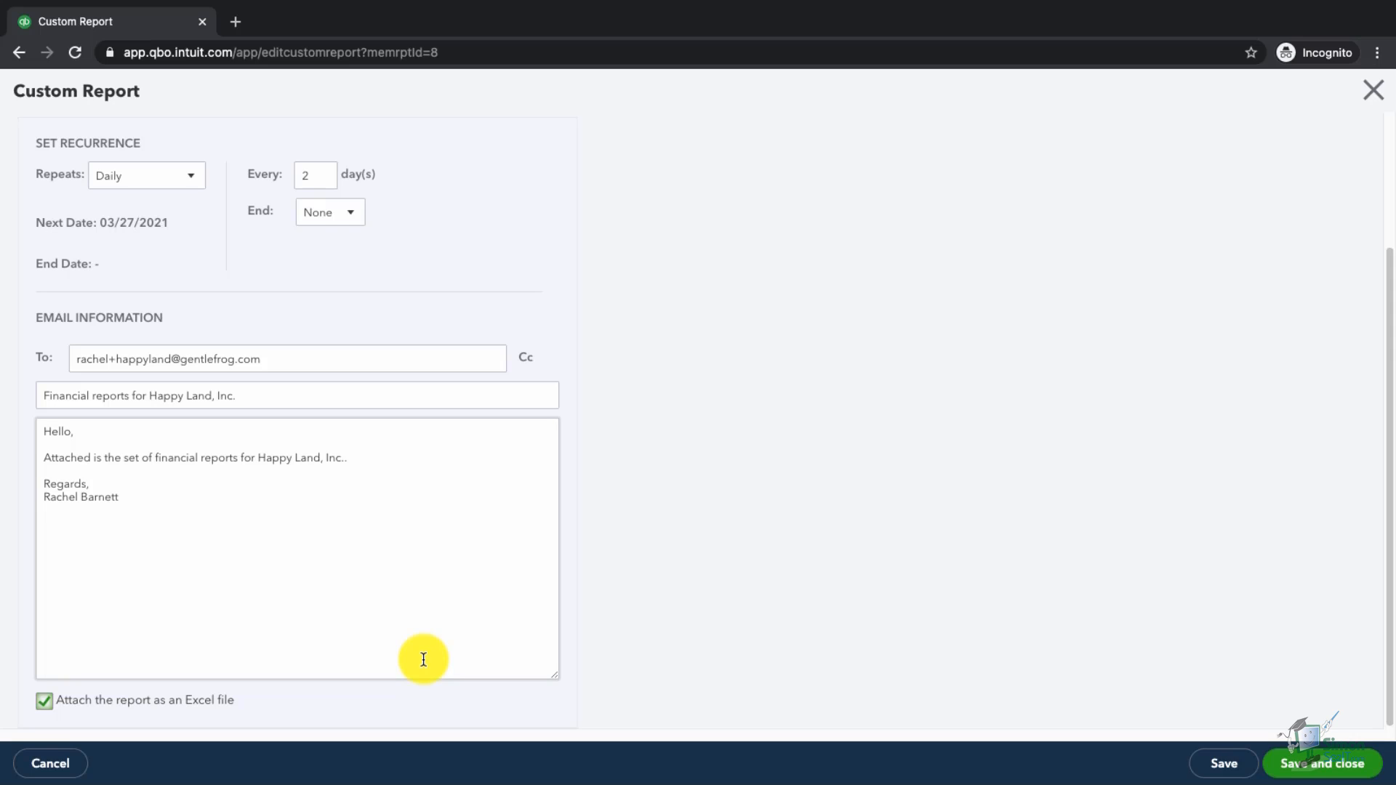
{"action": "left_click", "coordinate": [1347, 770]}
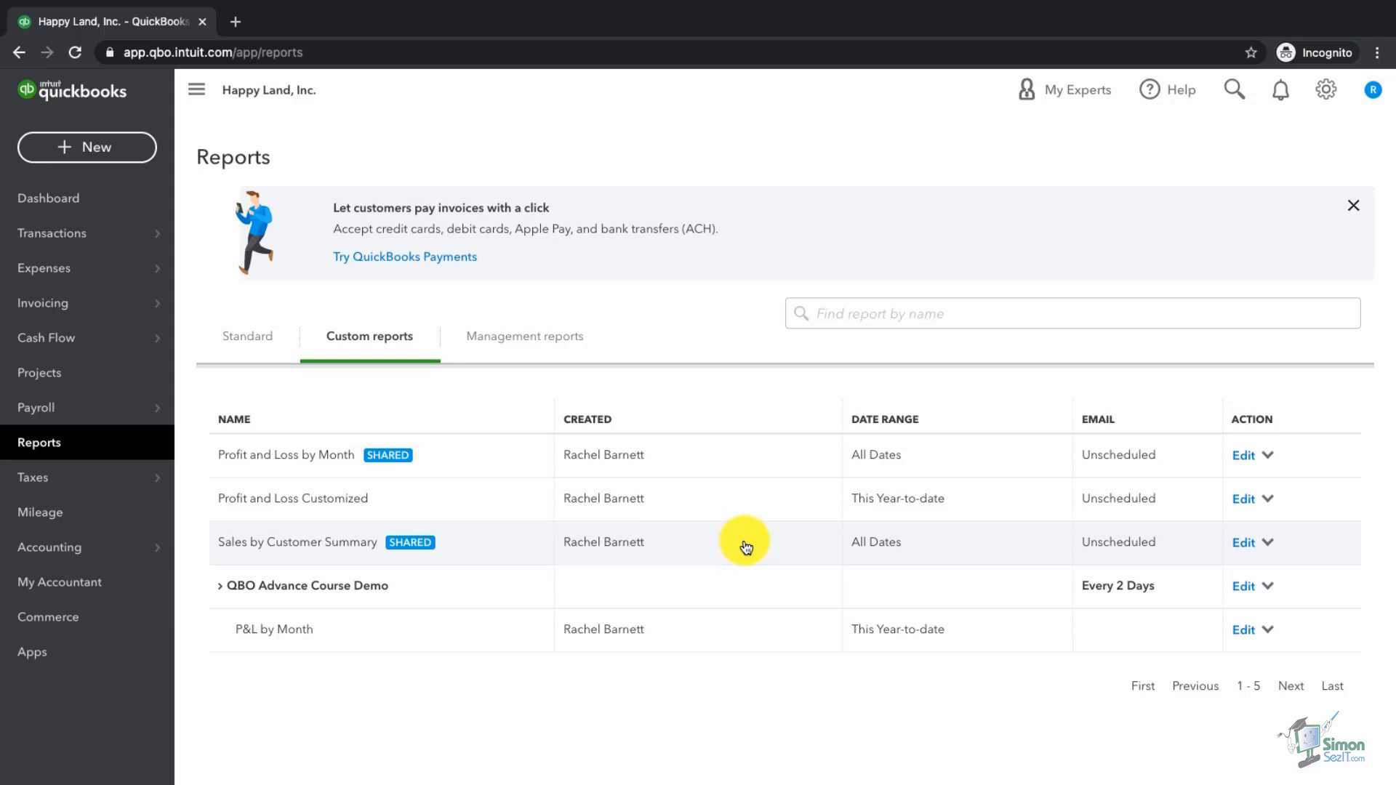
Step: Assign Sales by Customer Summary to the QBO Advance Course Demo group and save it
{"action": "left_click", "coordinate": [1245, 546]}
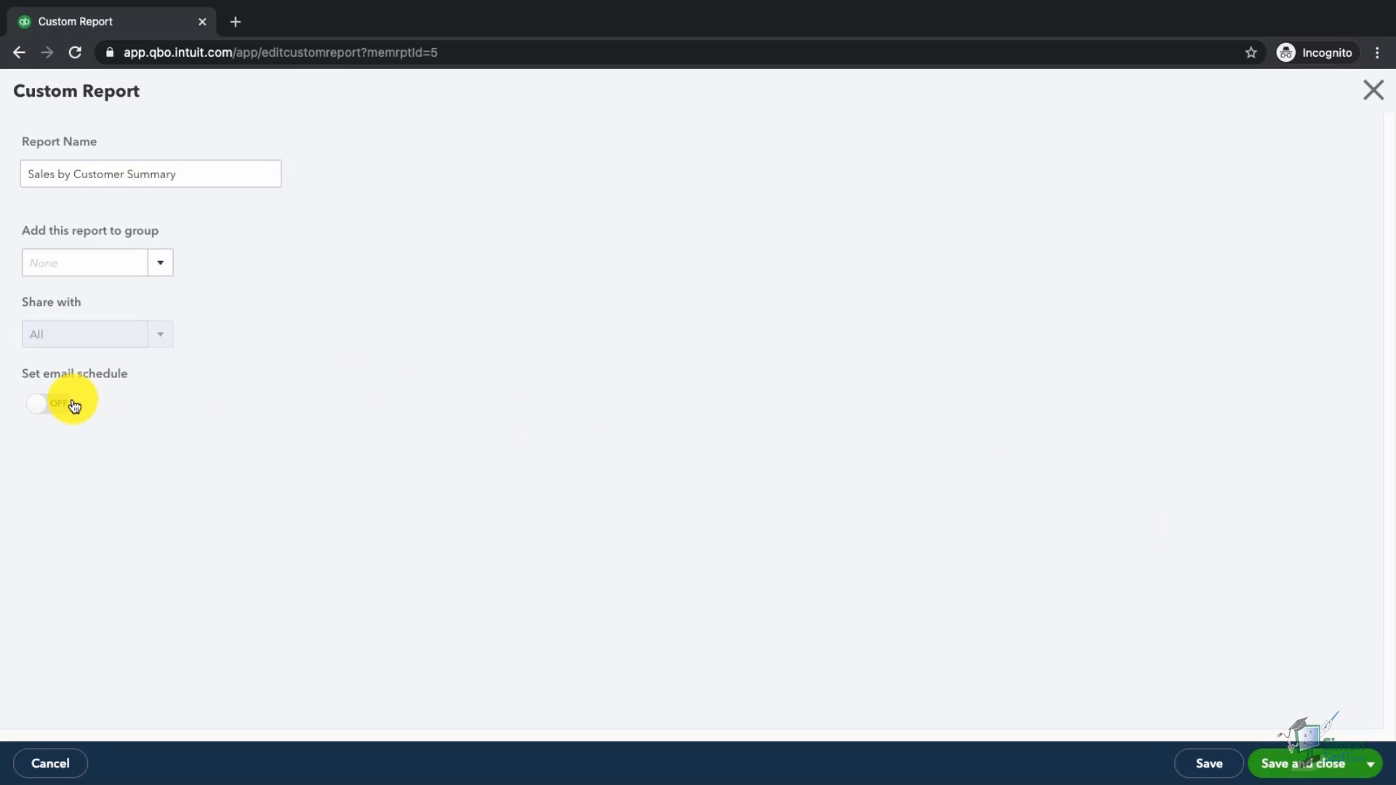
{"action": "left_click", "coordinate": [161, 270]}
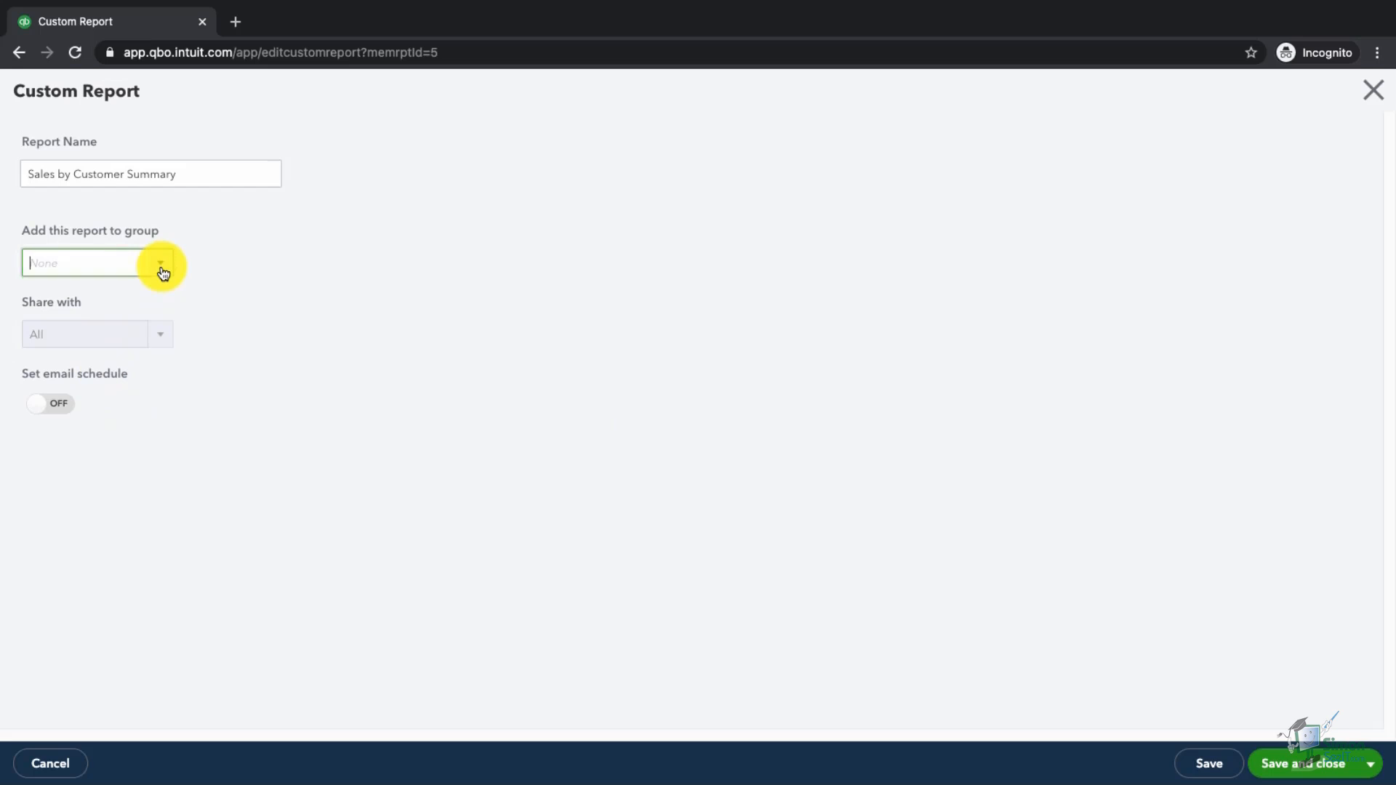
{"action": "left_click", "coordinate": [138, 323]}
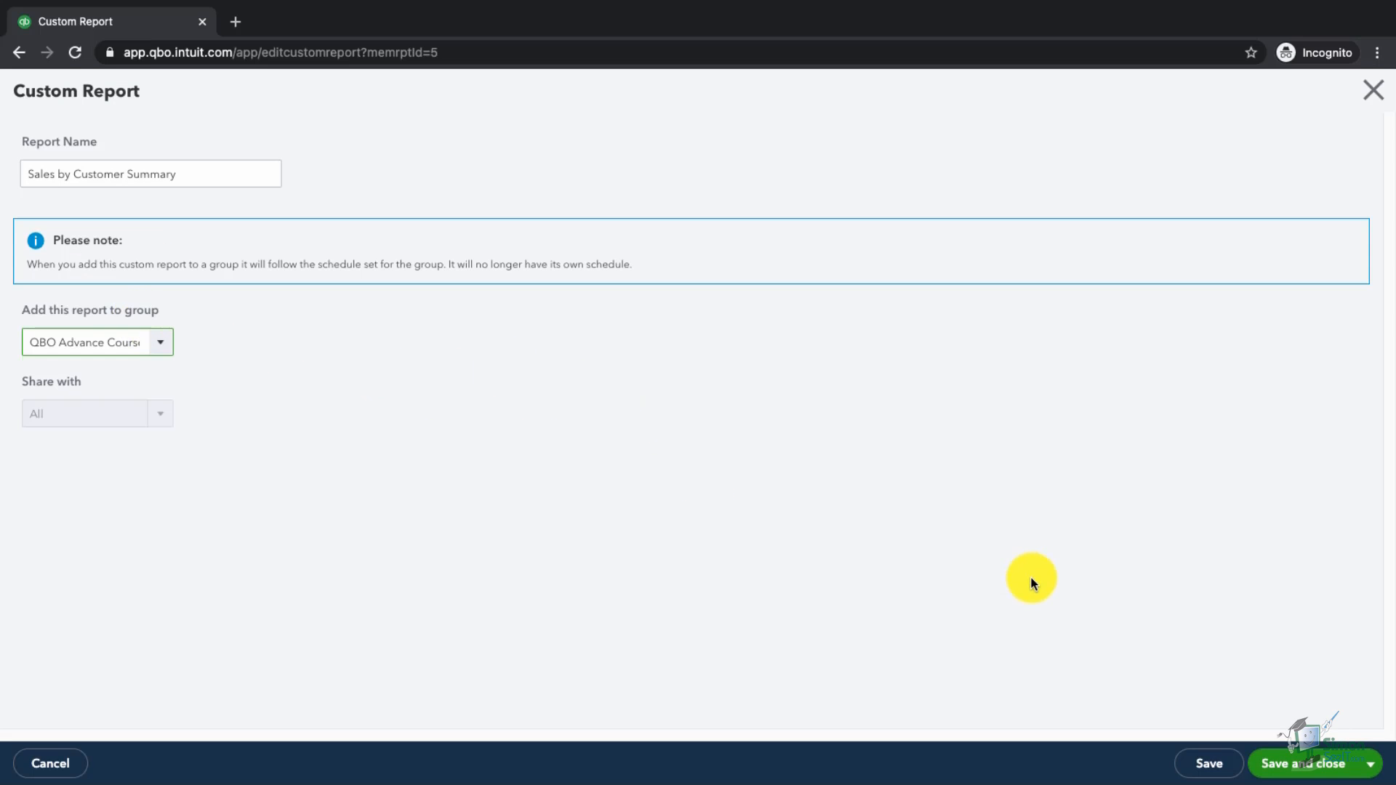
{"action": "left_click", "coordinate": [1295, 766]}
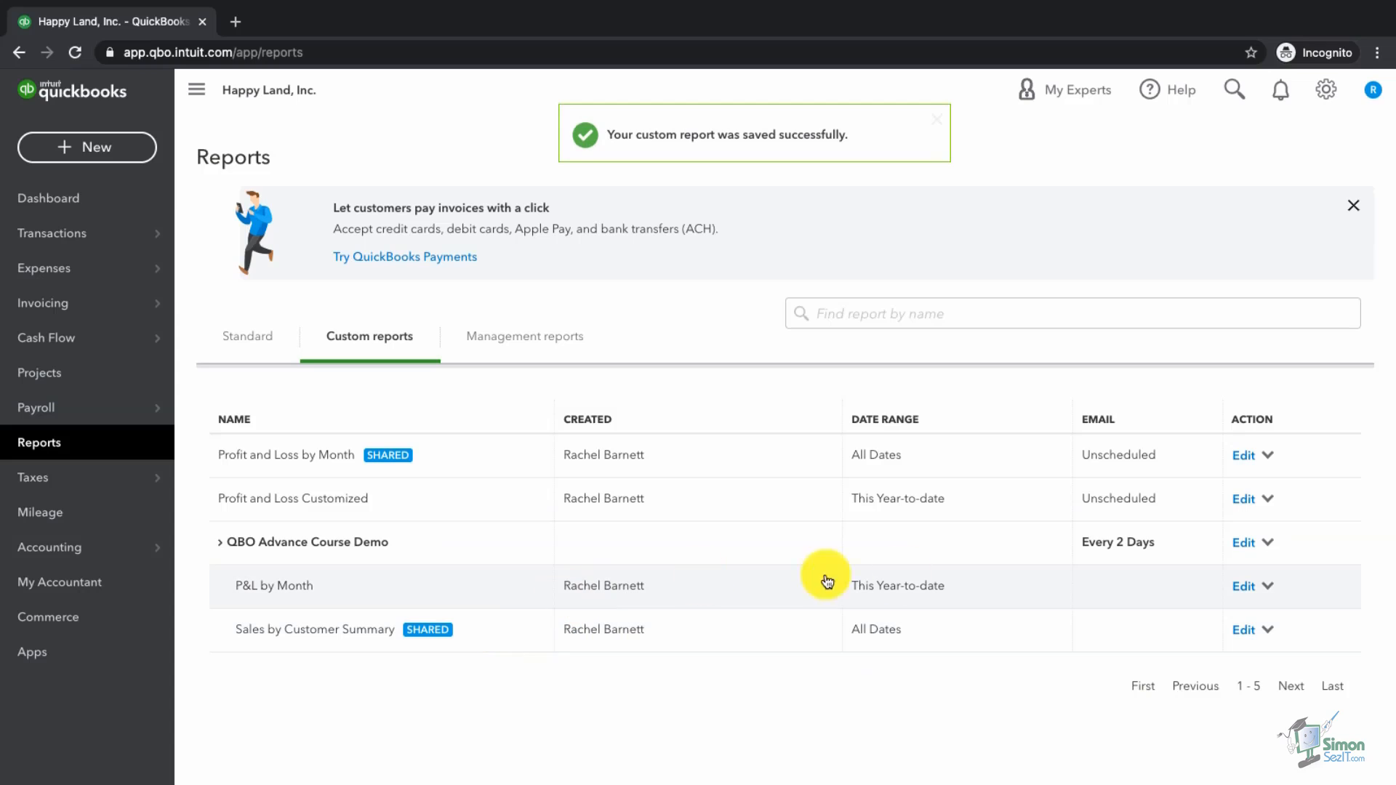
Step: Open the P&L by Month custom report from the Reports list
{"action": "left_click", "coordinate": [61, 201]}
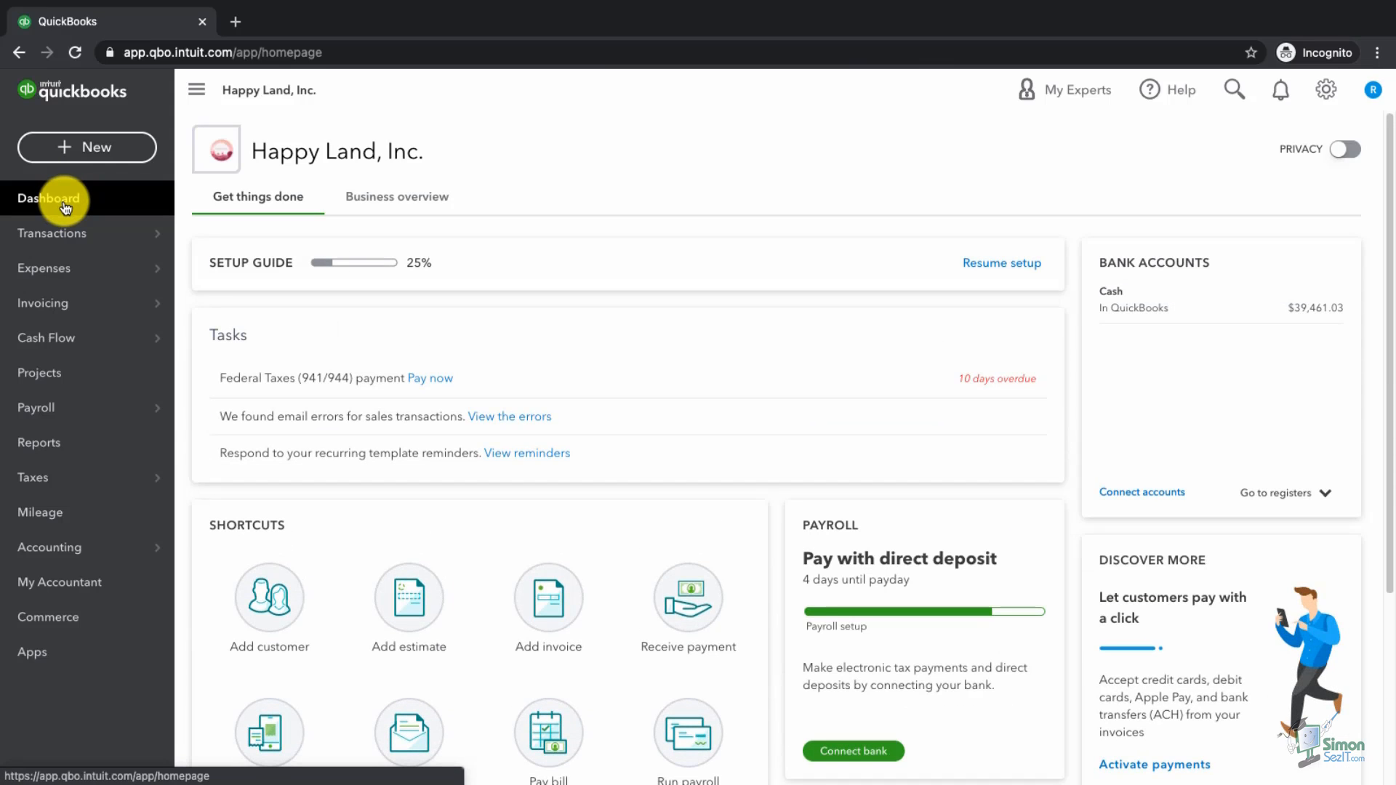
{"action": "left_click", "coordinate": [55, 452]}
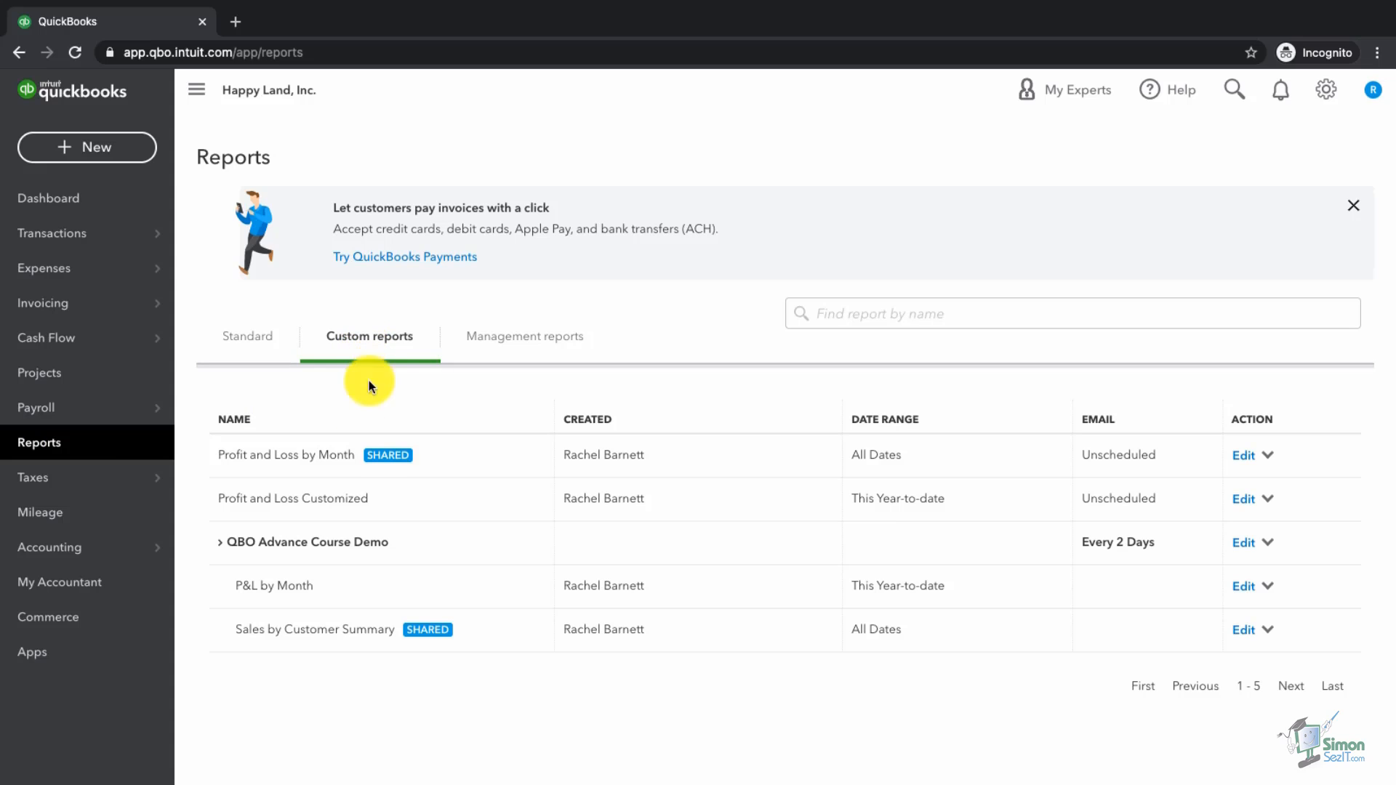
{"action": "left_click", "coordinate": [303, 586]}
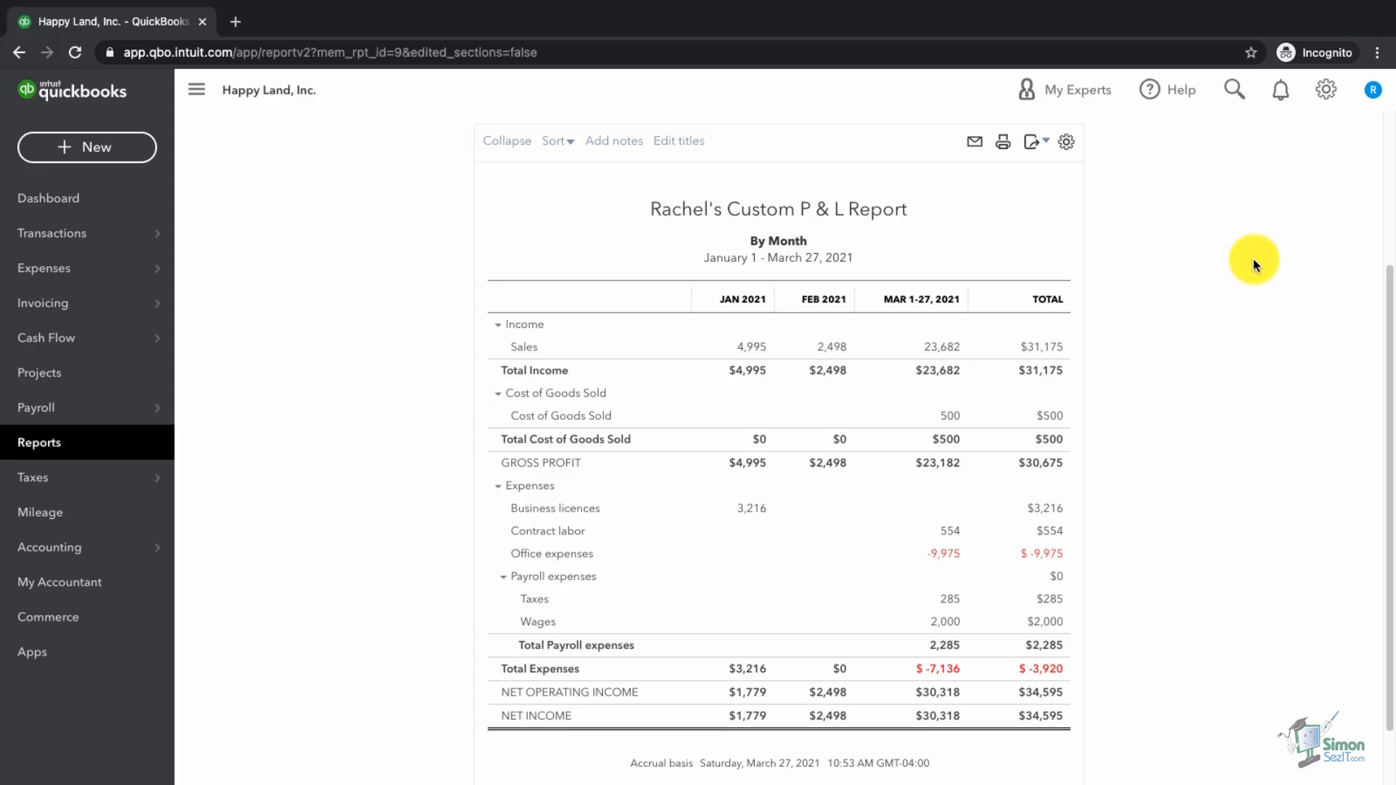
Step: Bookmark the P&L by Month report page in the browser
{"action": "left_click", "coordinate": [1252, 53]}
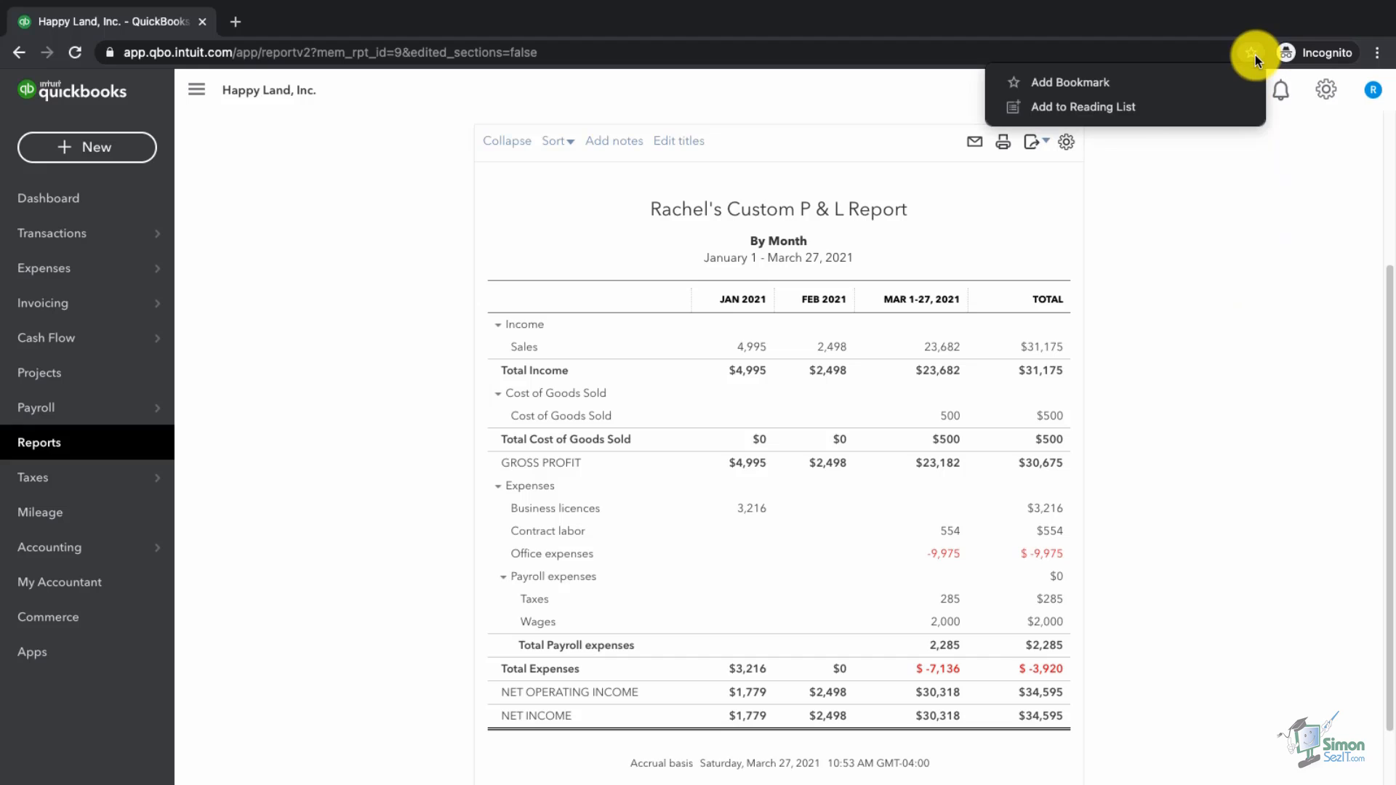
{"action": "left_click", "coordinate": [1143, 82]}
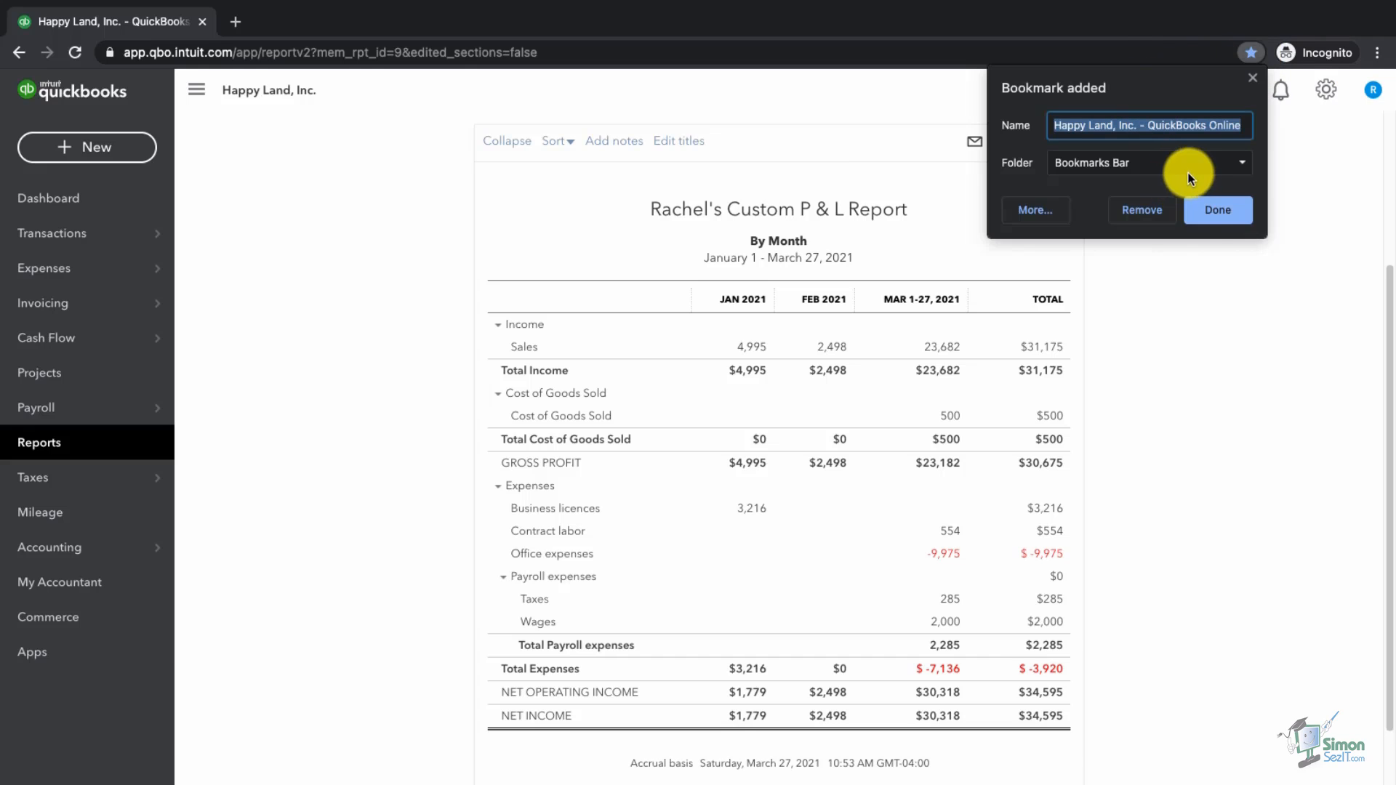
{"action": "left_click", "coordinate": [1211, 210]}
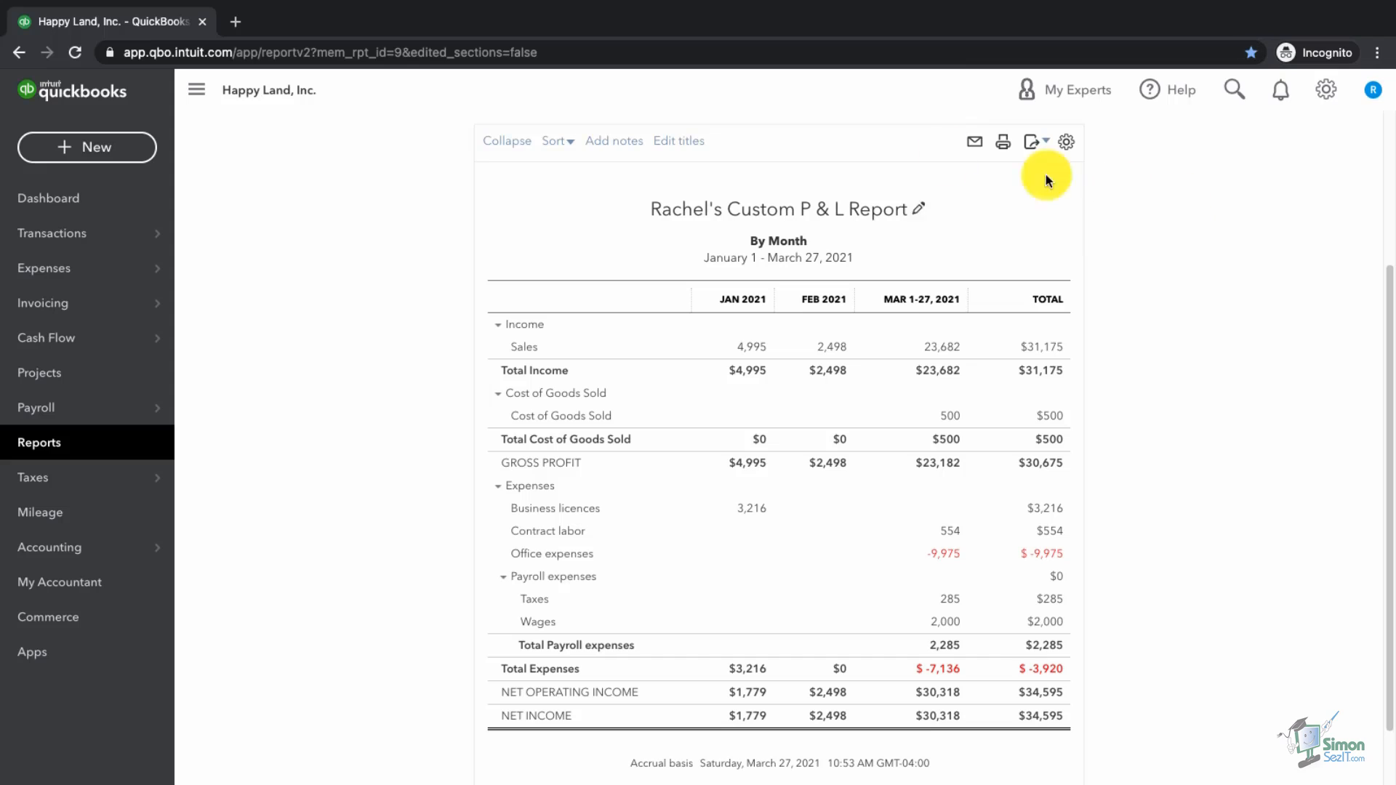
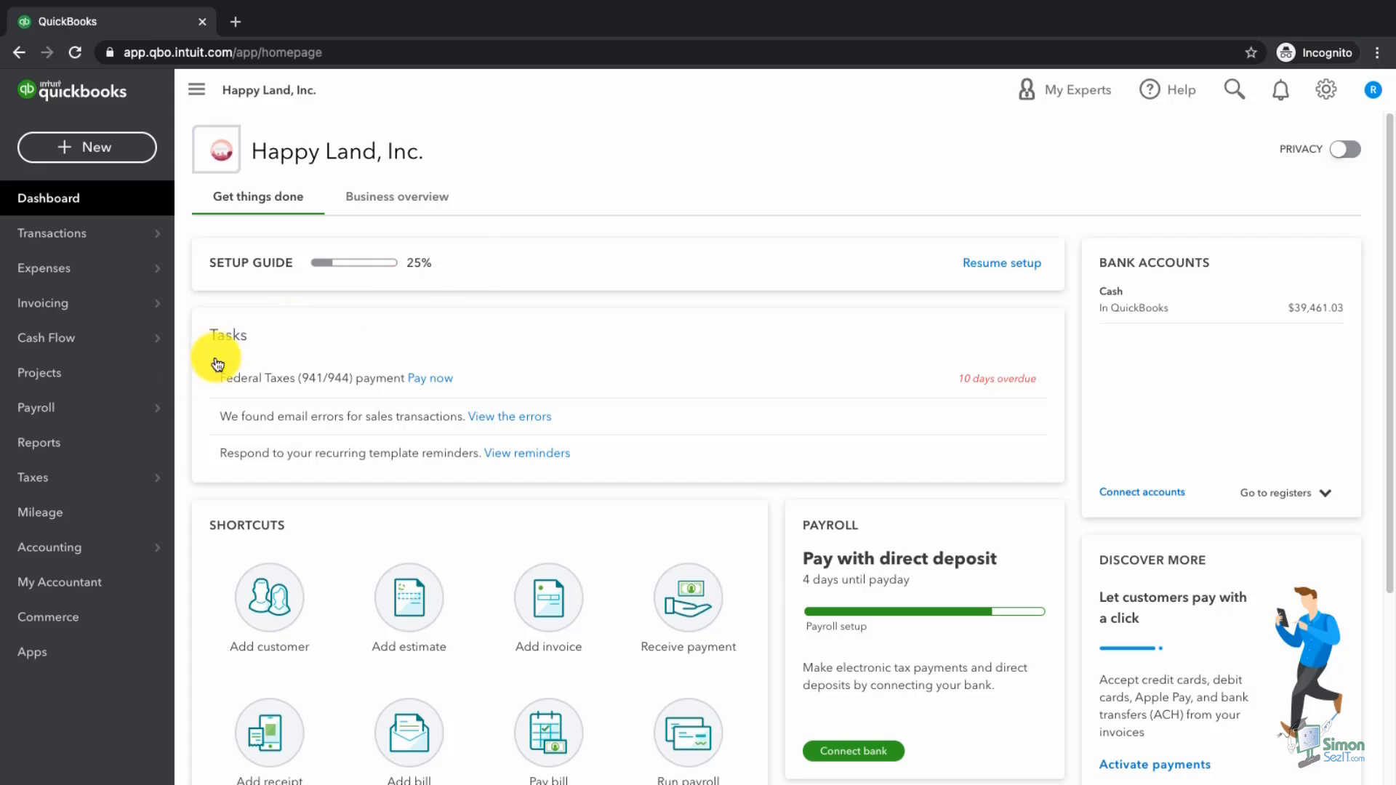
Step: Search reports for 'audit', open the Audit Log, and view the newest entry's history
{"action": "left_click", "coordinate": [67, 458]}
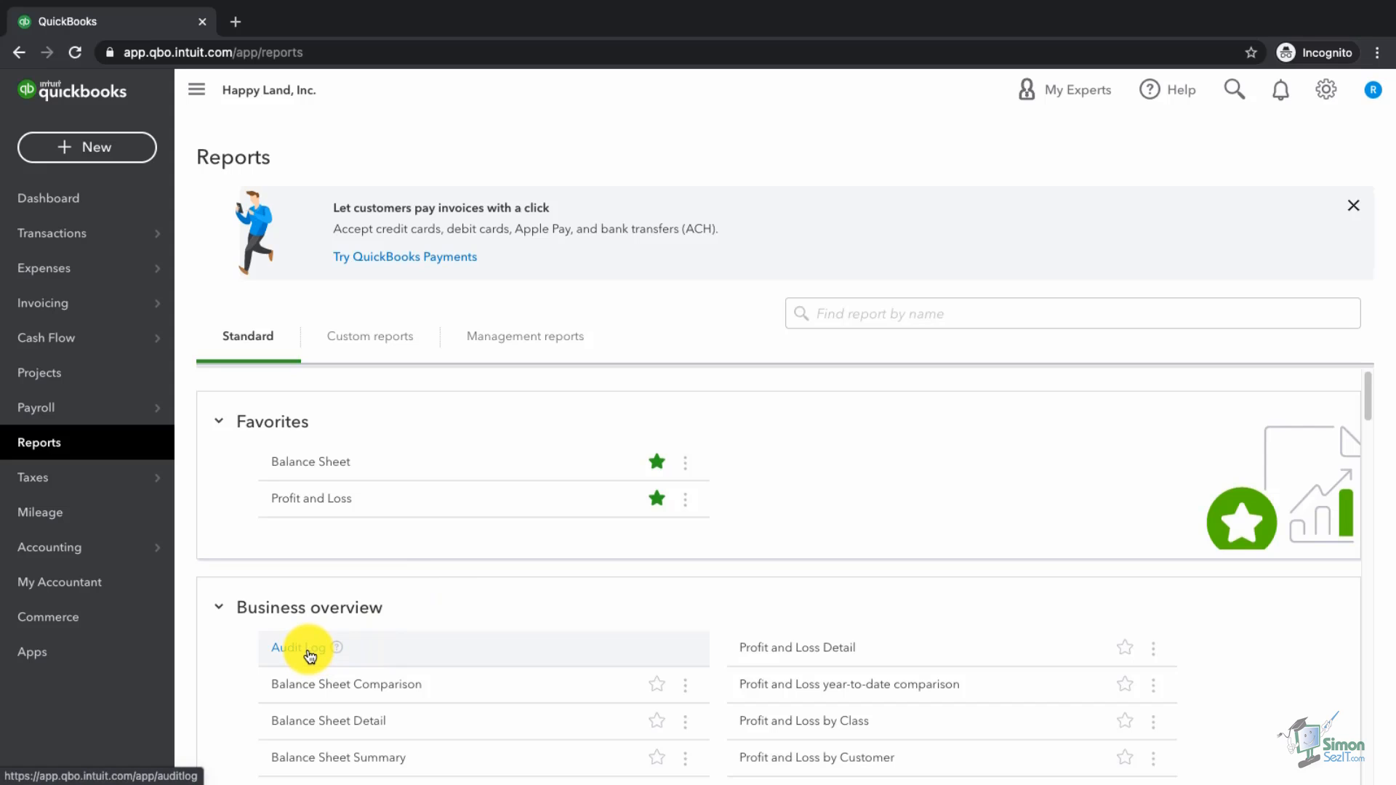
{"action": "left_click", "coordinate": [794, 313]}
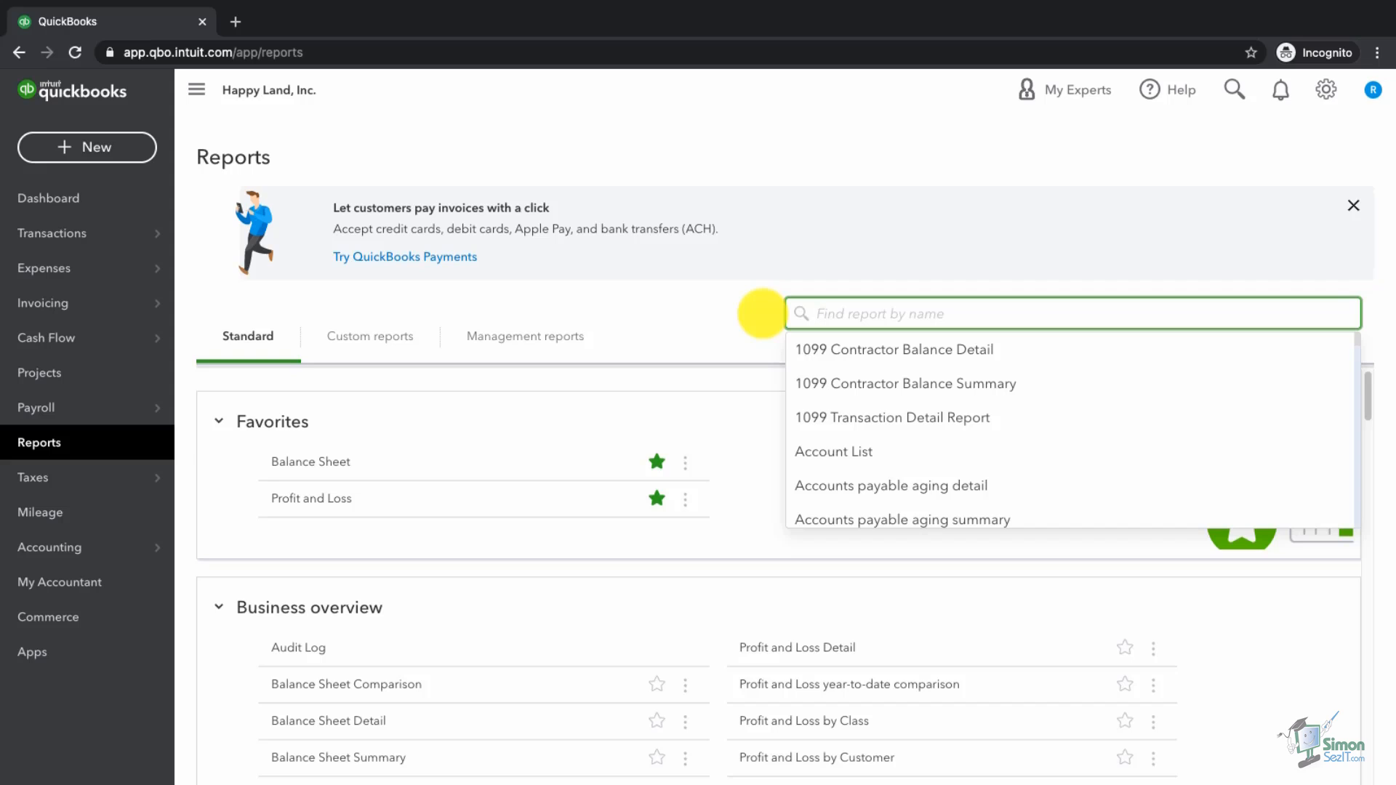
{"action": "type", "text": "audit"}
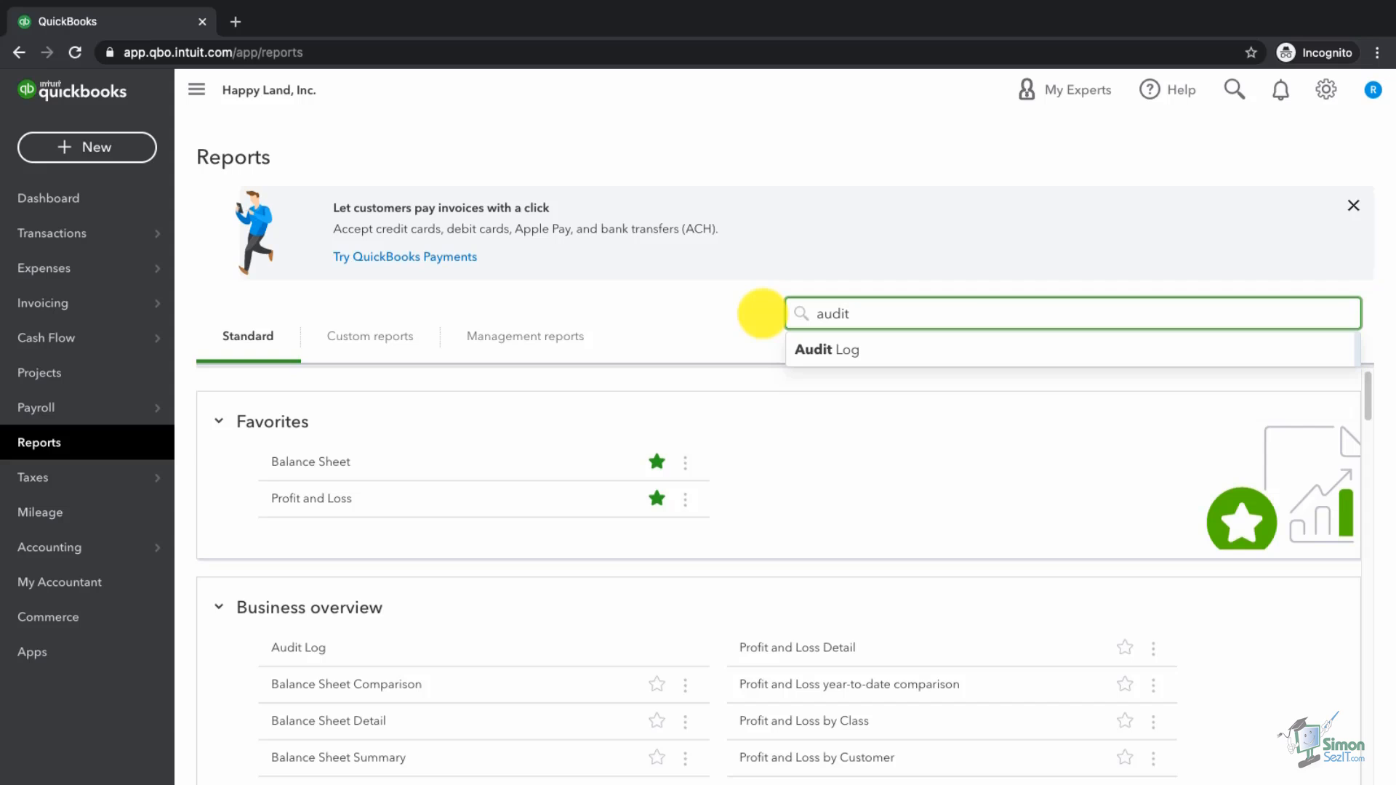
{"action": "left_click", "coordinate": [846, 351]}
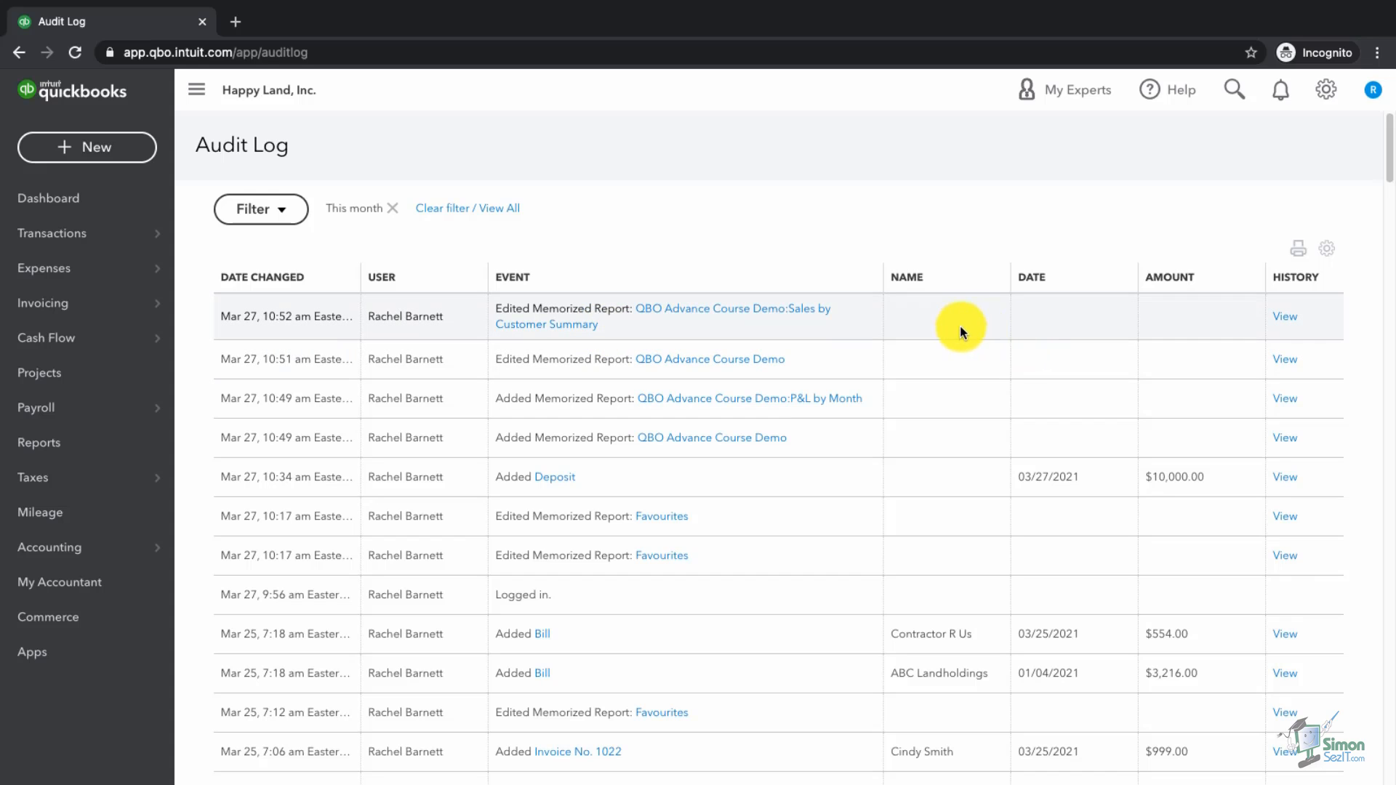
{"action": "left_click", "coordinate": [1286, 320]}
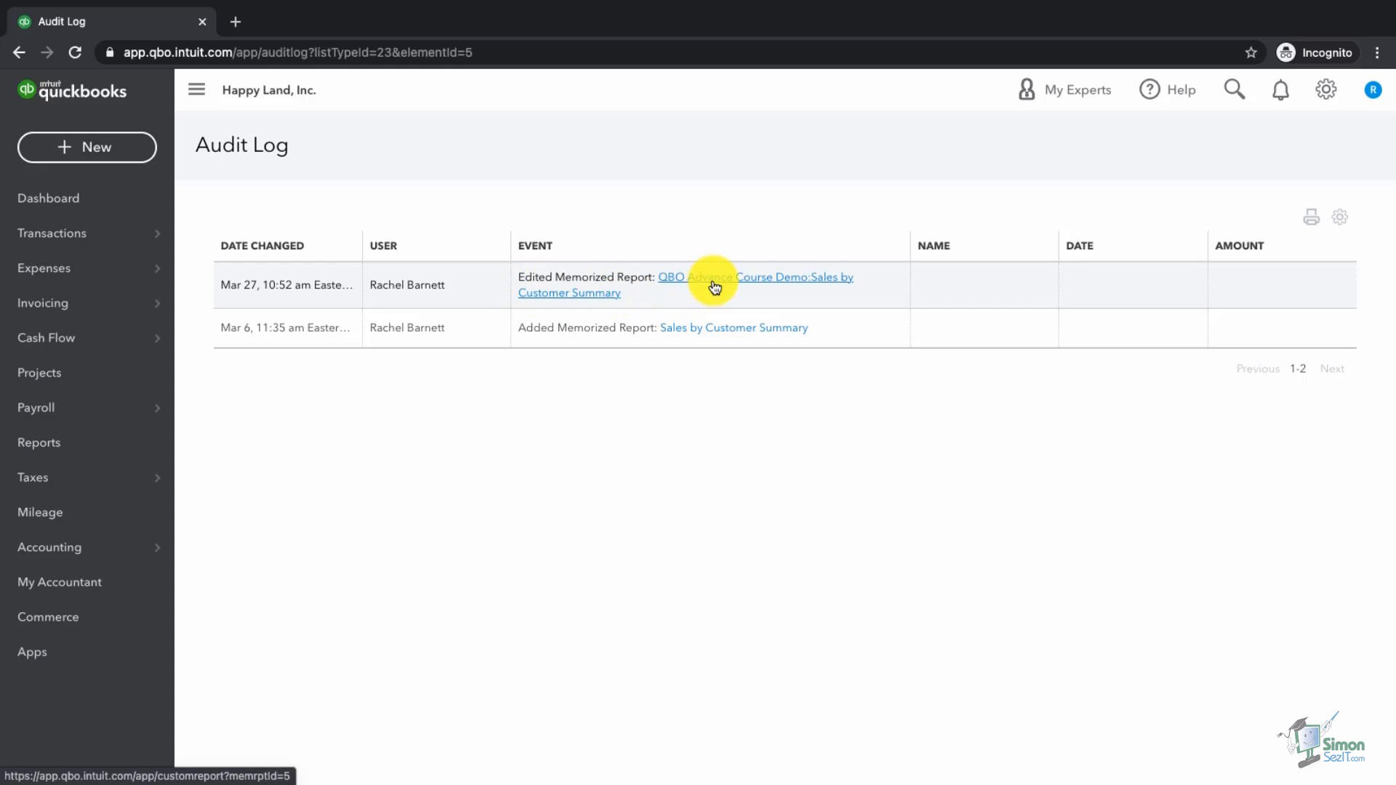
{"action": "left_click", "coordinate": [20, 55]}
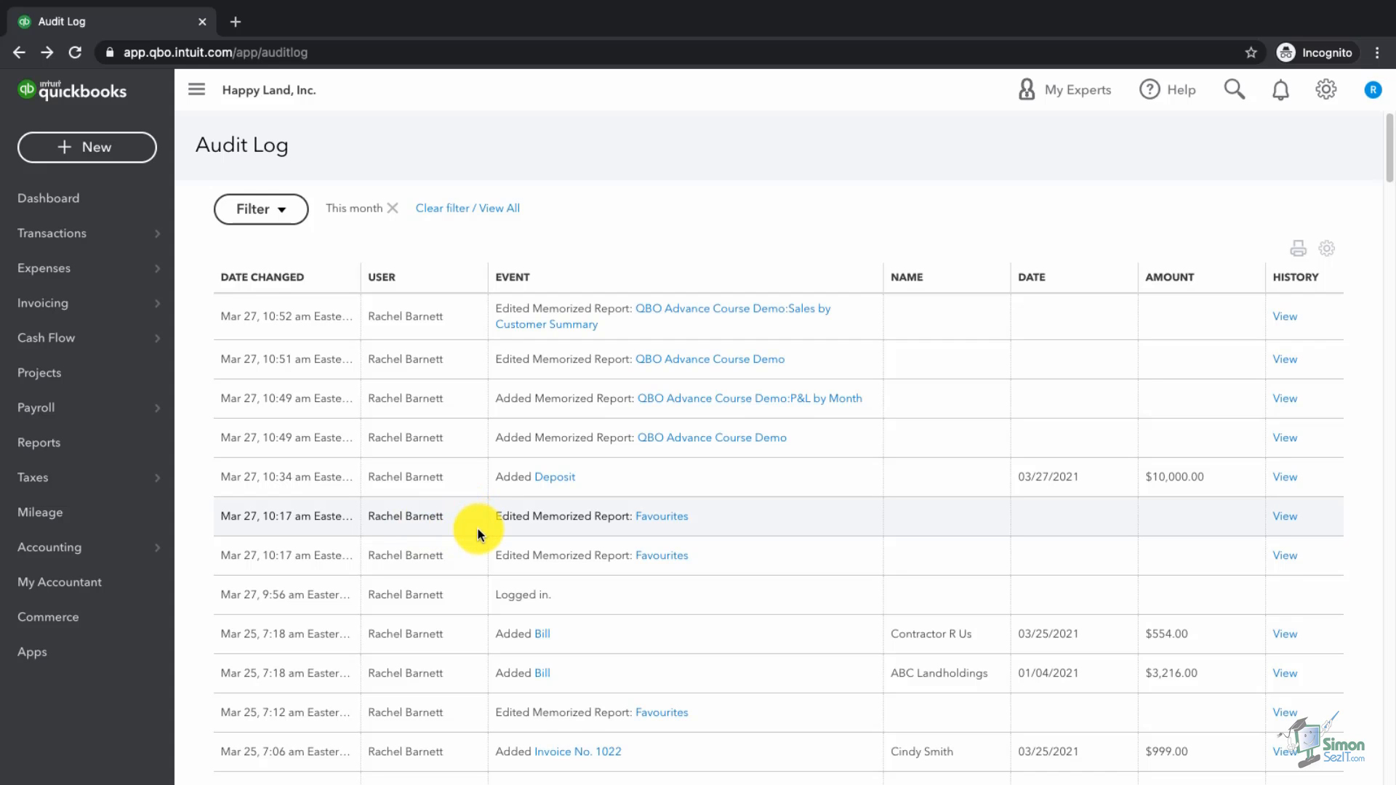
{"action": "scroll", "coordinate": [477, 533], "scroll_direction": "down", "scroll_amount": 3}
{"action": "scroll", "coordinate": [478, 533], "scroll_direction": "down", "scroll_amount": 3}
{"action": "scroll", "coordinate": [478, 529], "scroll_direction": "down", "scroll_amount": 2}
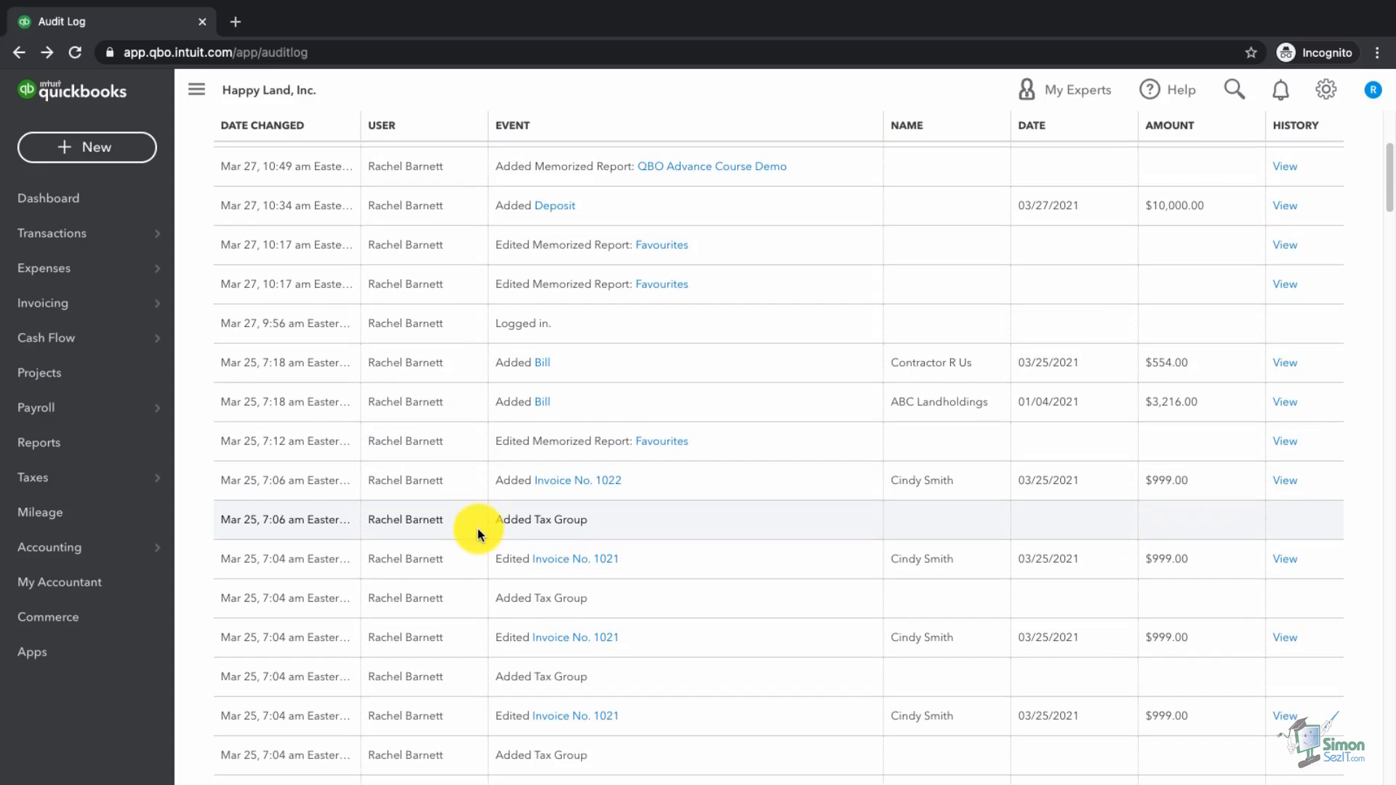
{"action": "scroll", "coordinate": [478, 533], "scroll_direction": "down", "scroll_amount": 1}
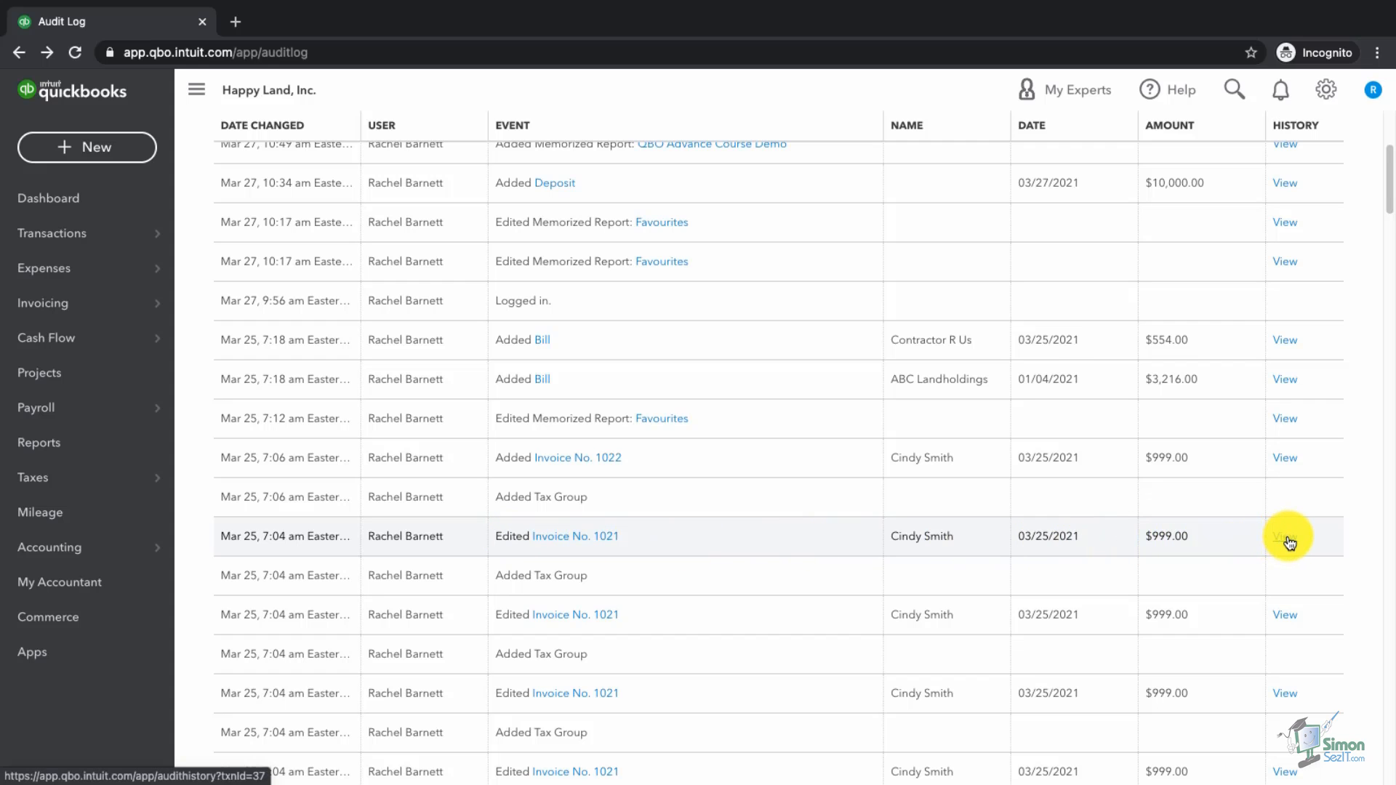
{"action": "scroll", "coordinate": [201, 392], "scroll_direction": "up", "scroll_amount": 4}
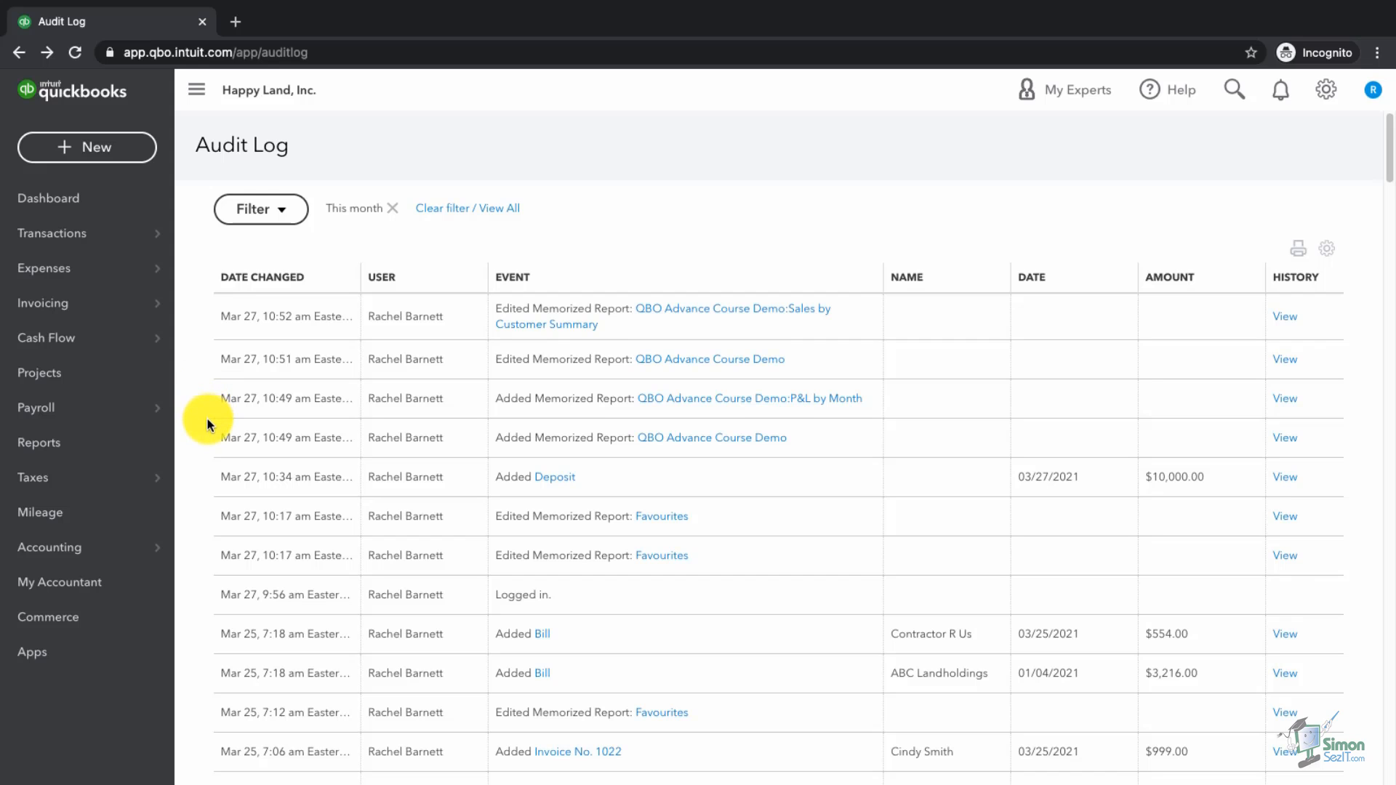
{"action": "scroll", "coordinate": [208, 425], "scroll_direction": "down", "scroll_amount": 2}
{"action": "scroll", "coordinate": [207, 425], "scroll_direction": "down", "scroll_amount": 2}
{"action": "scroll", "coordinate": [207, 425], "scroll_direction": "down", "scroll_amount": 4}
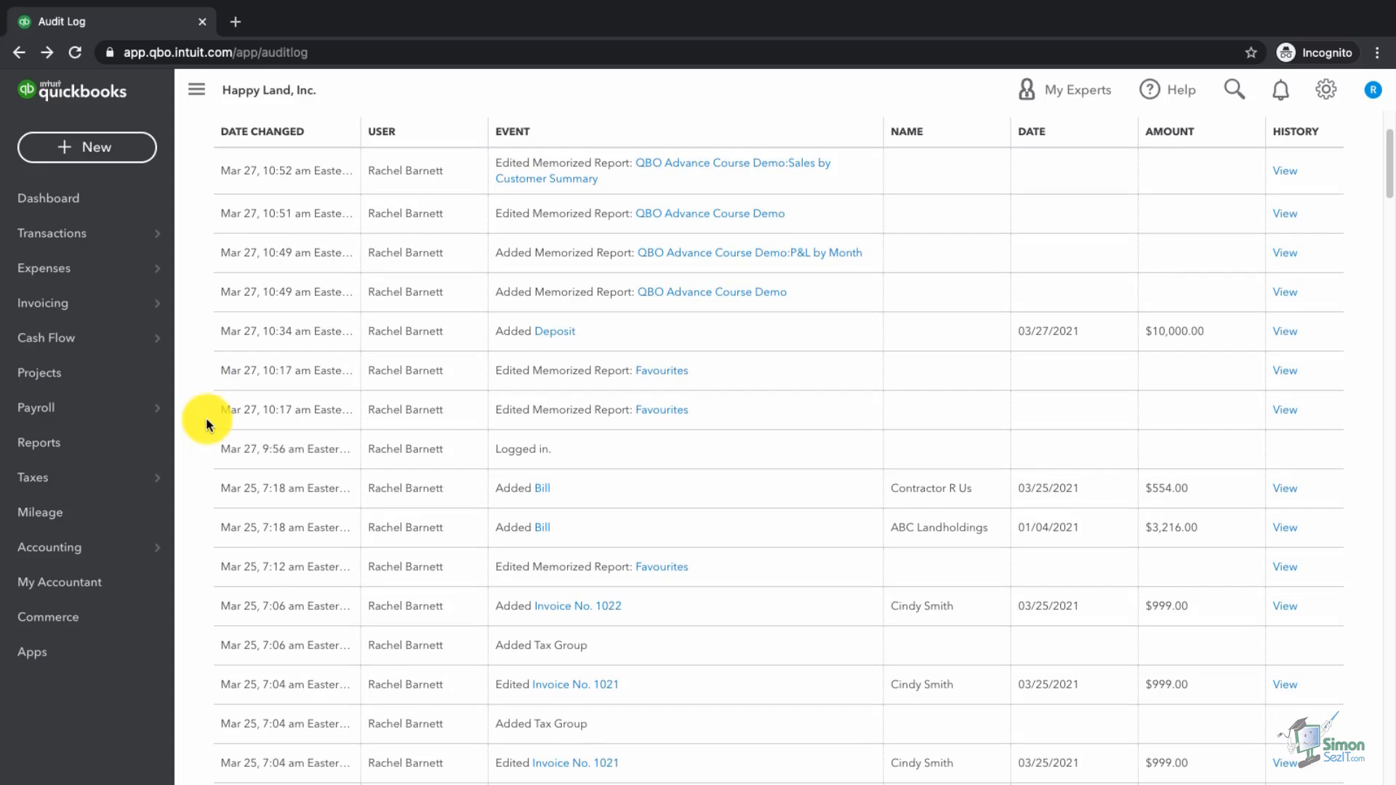
{"action": "scroll", "coordinate": [207, 425], "scroll_direction": "down", "scroll_amount": 6}
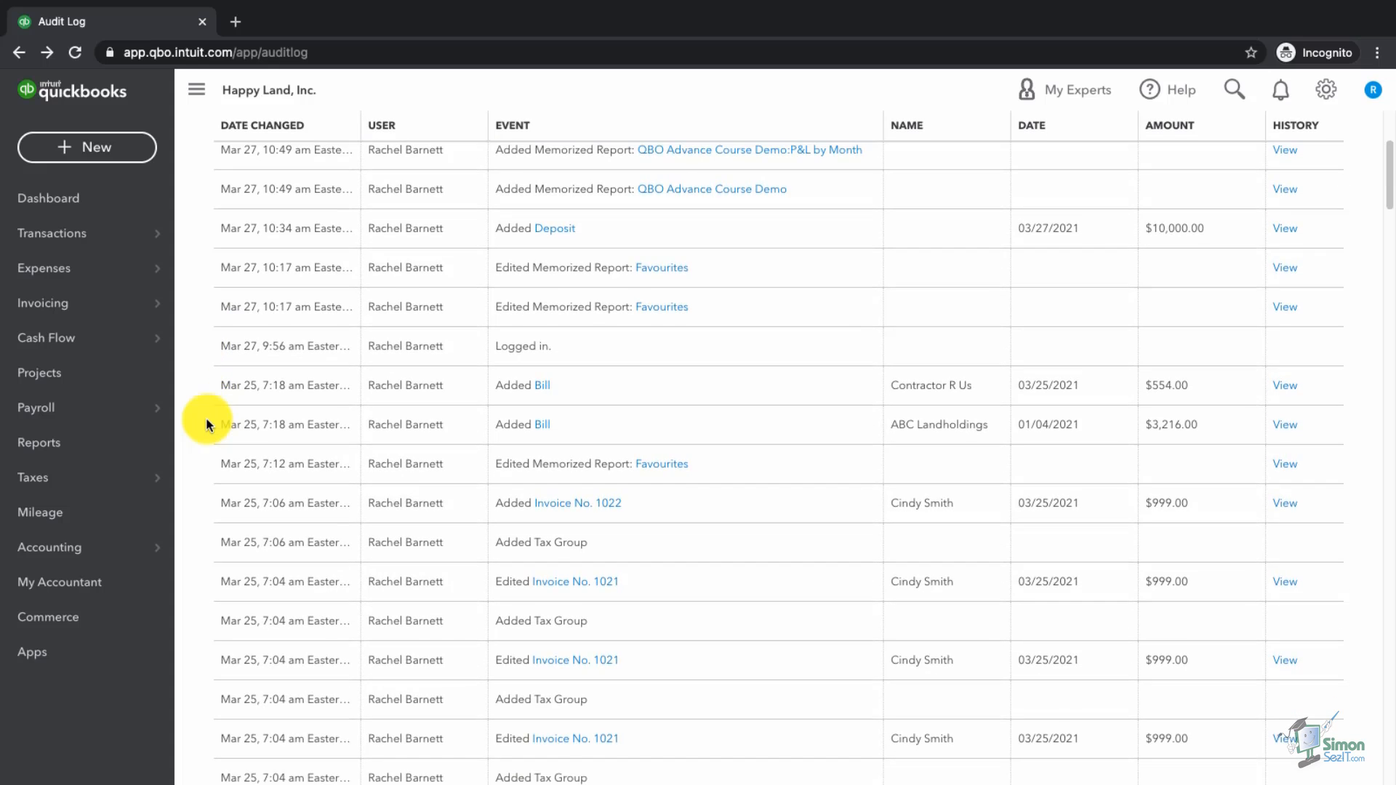
{"action": "scroll", "coordinate": [208, 425], "scroll_direction": "down", "scroll_amount": 7}
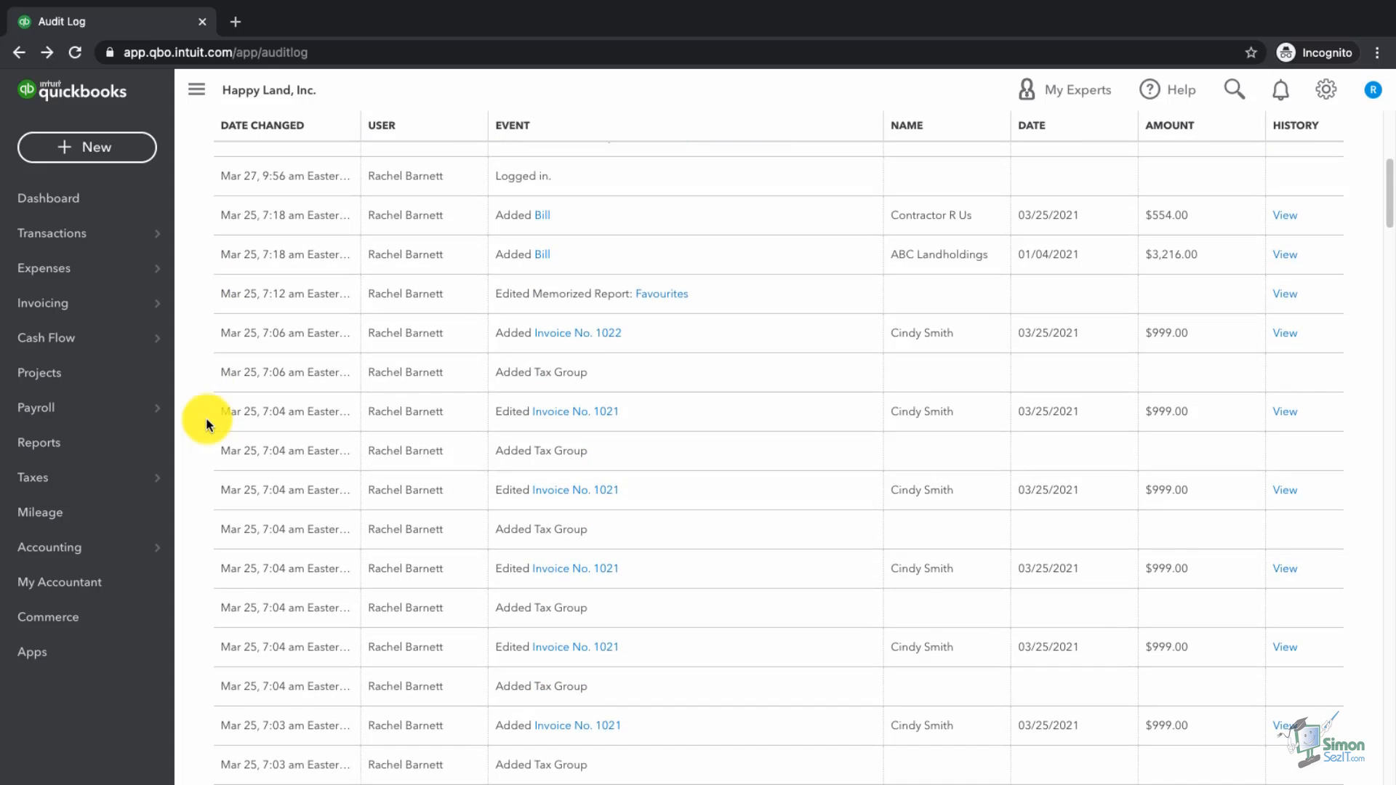
{"action": "scroll", "coordinate": [207, 425], "scroll_direction": "down", "scroll_amount": 4}
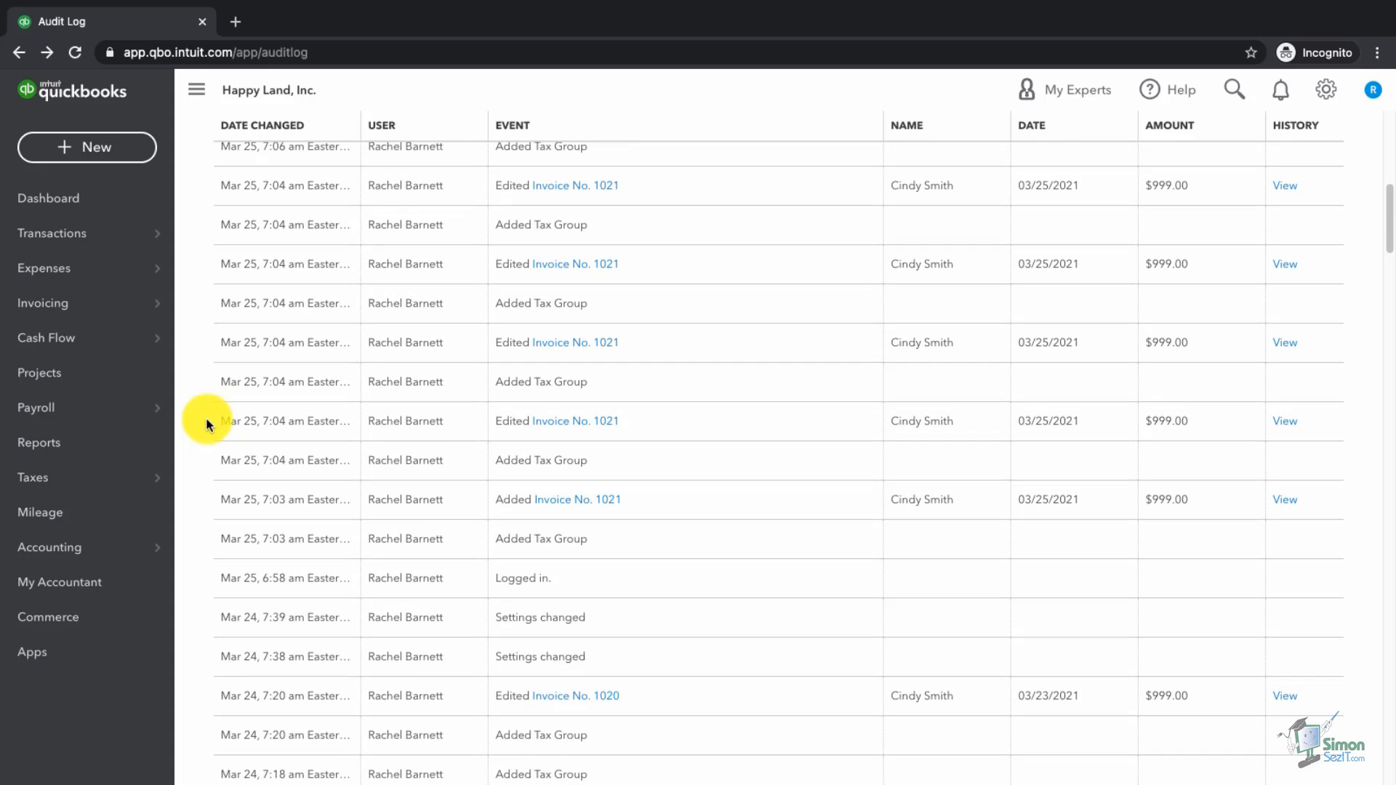
{"action": "scroll", "coordinate": [208, 425], "scroll_direction": "down", "scroll_amount": 4}
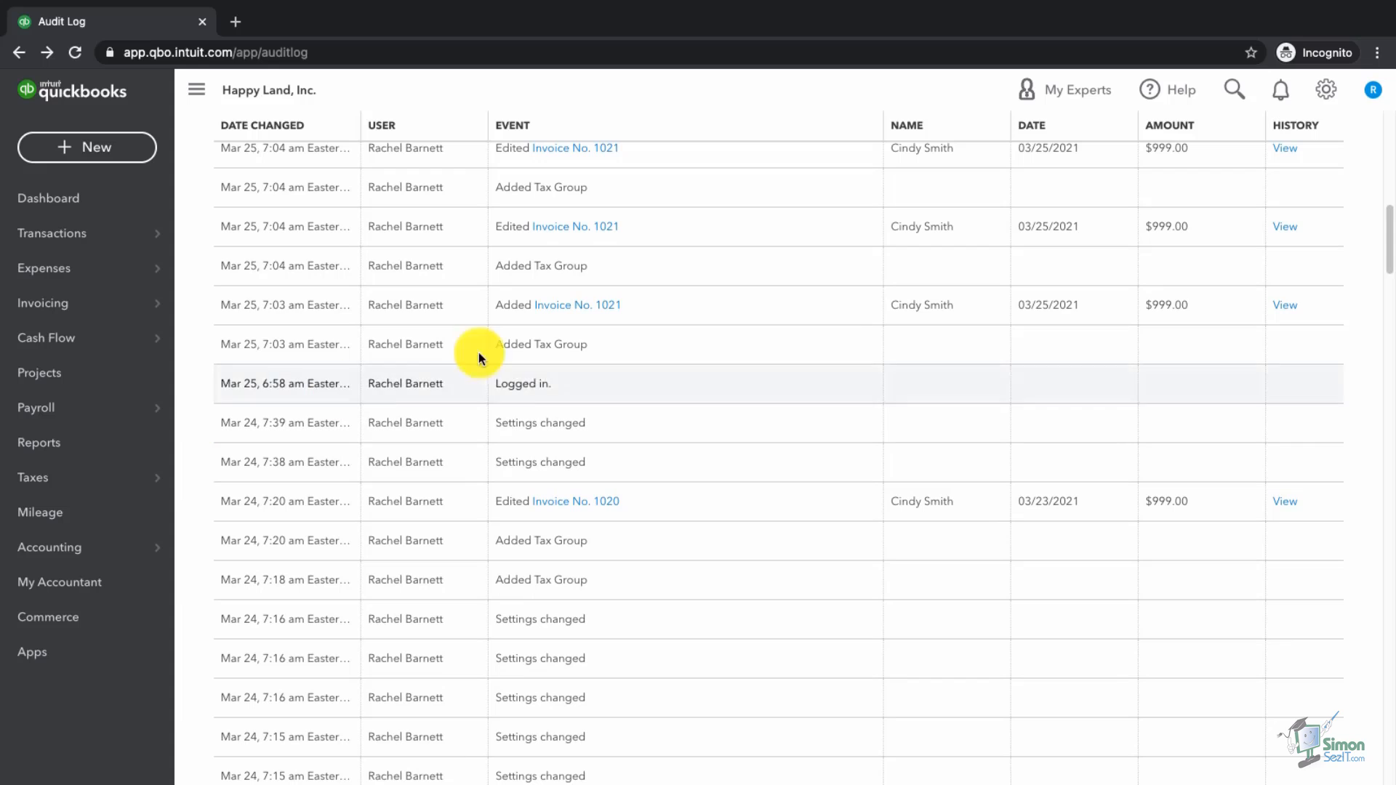
{"action": "left_click", "coordinate": [1373, 102]}
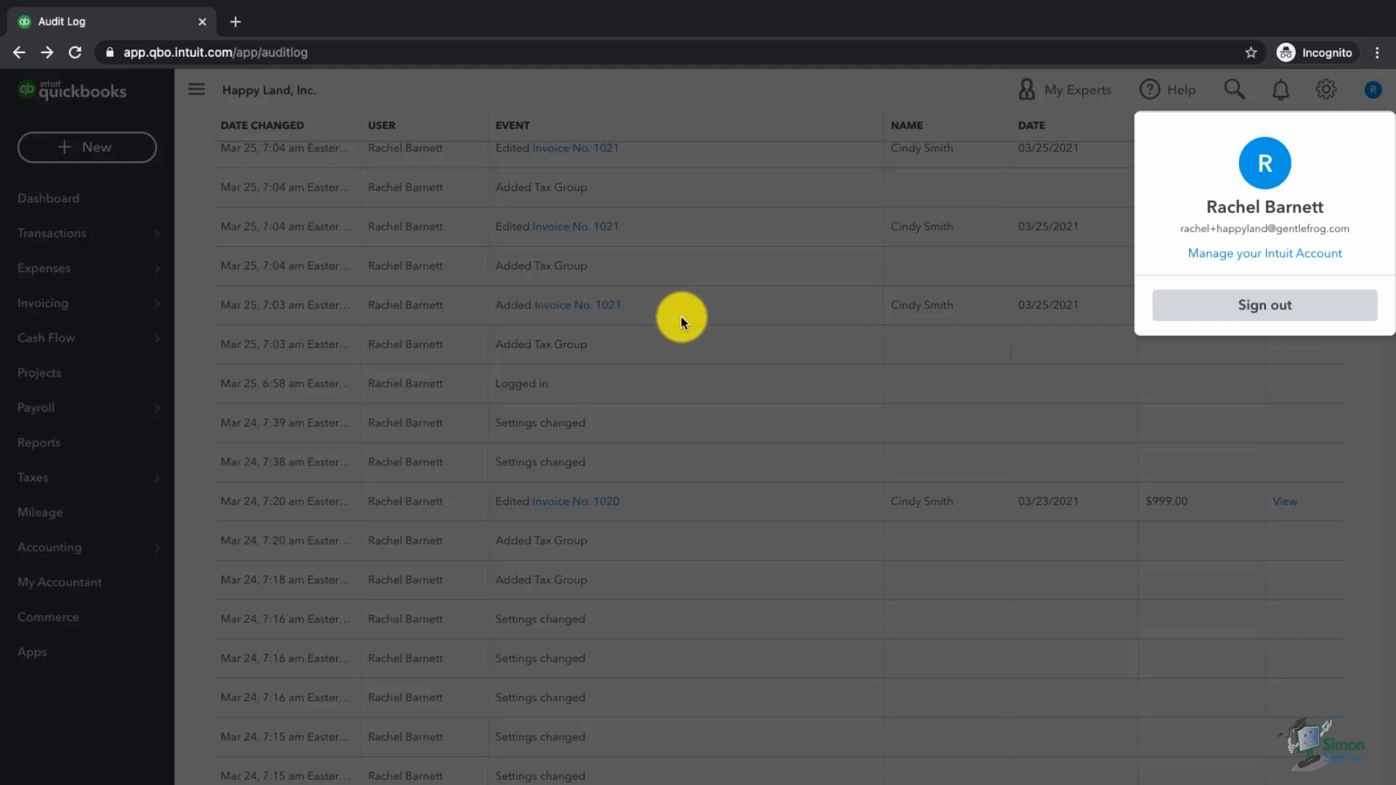
{"action": "left_click", "coordinate": [714, 206]}
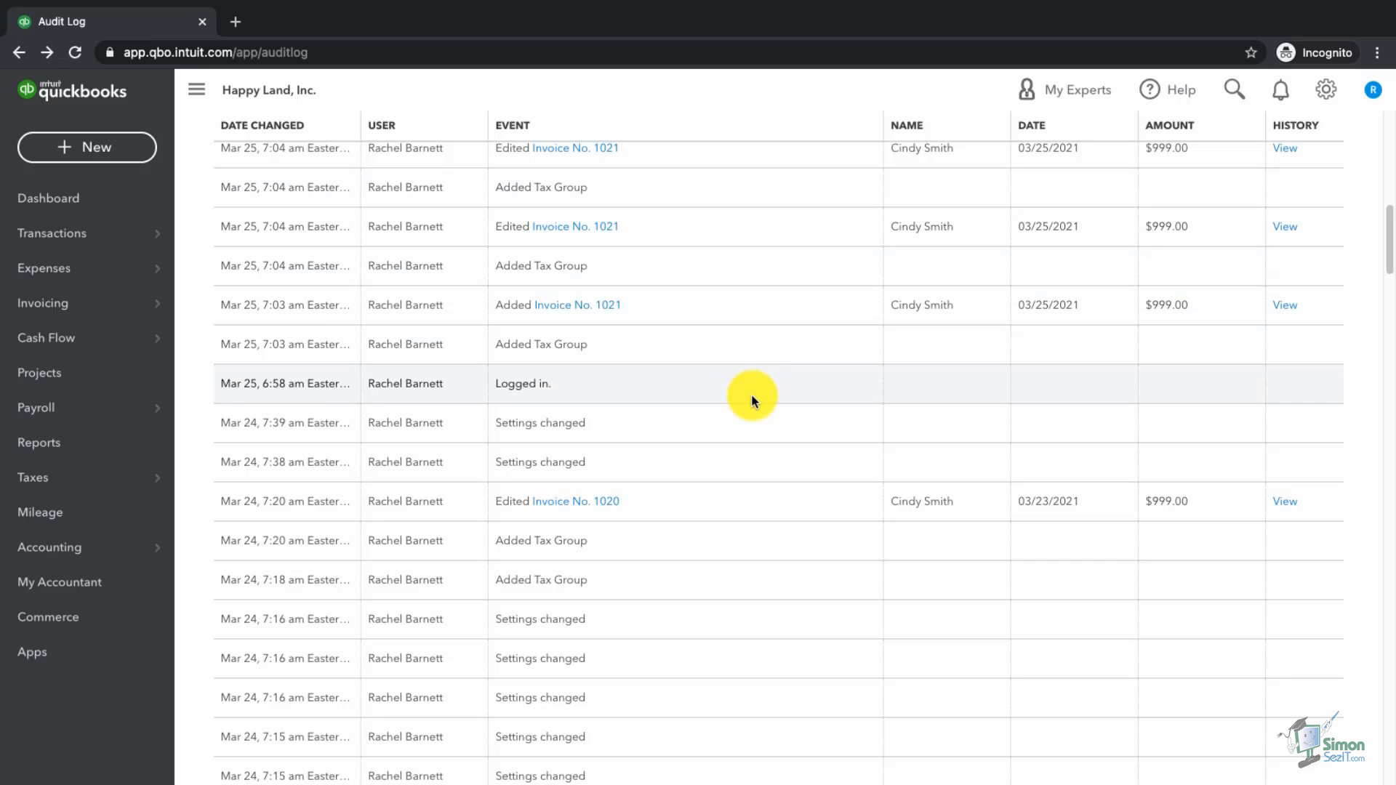
{"action": "scroll", "coordinate": [752, 394], "scroll_direction": "up", "scroll_amount": 5}
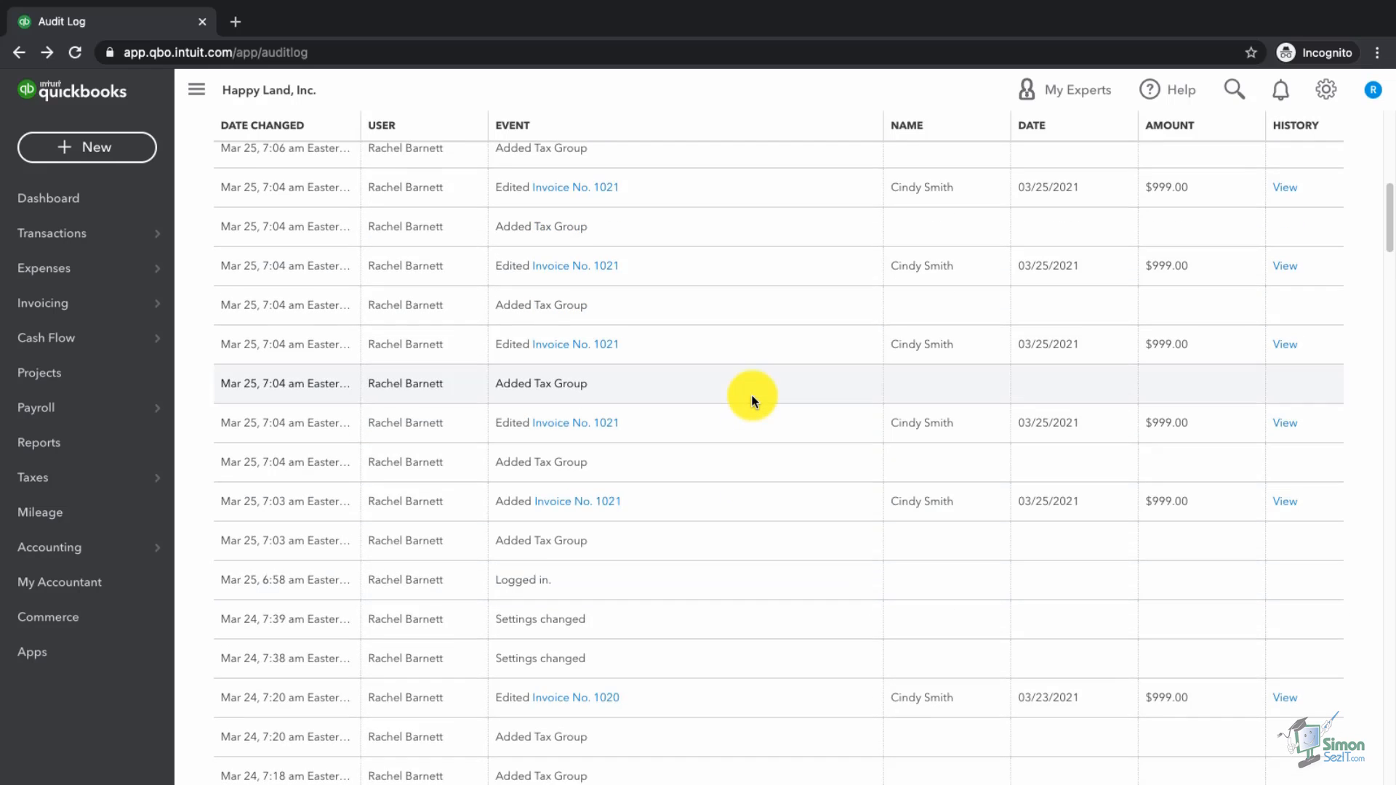
{"action": "scroll", "coordinate": [752, 394], "scroll_direction": "up", "scroll_amount": 7}
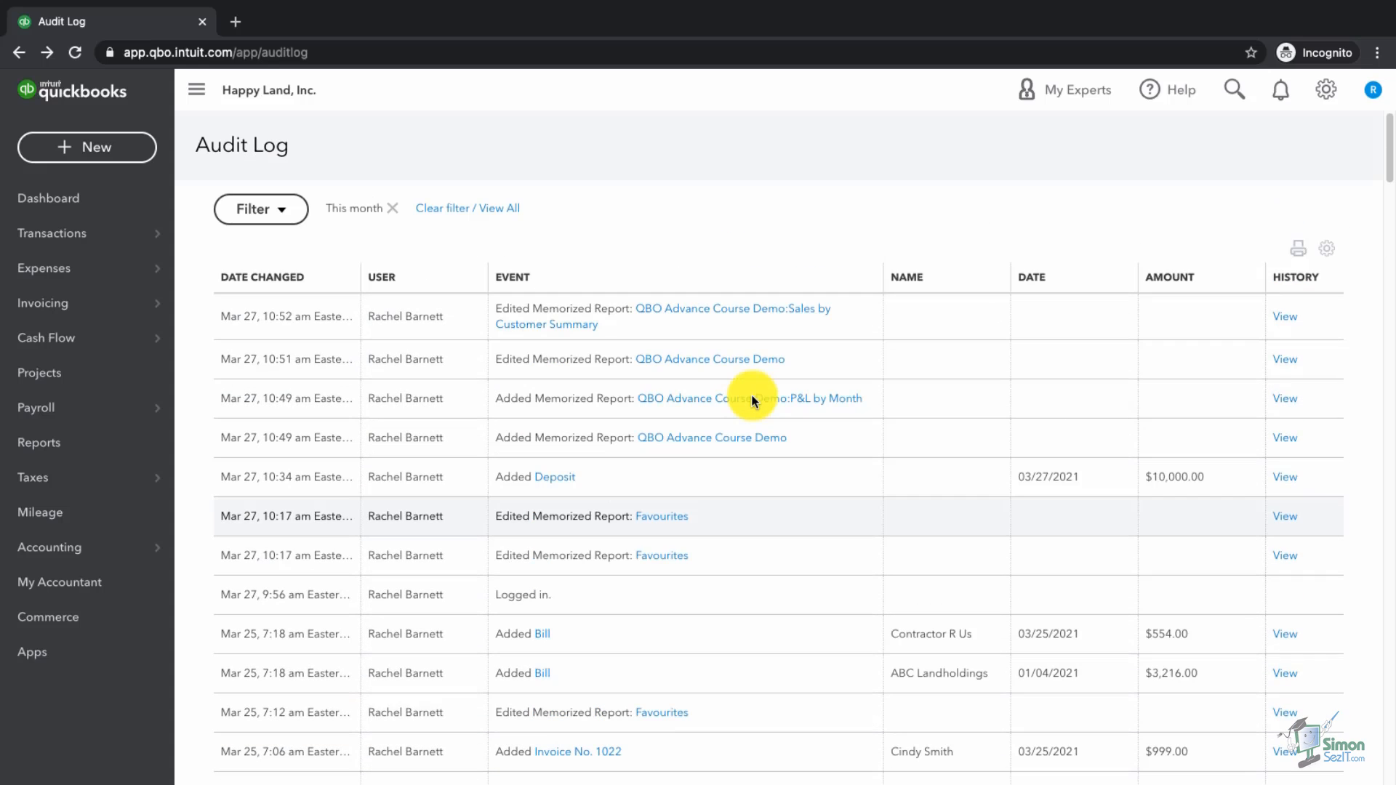
Step: Filter the Audit Log to all users, This month, and Deleted/Voided Transactions only
{"action": "left_click", "coordinate": [276, 224]}
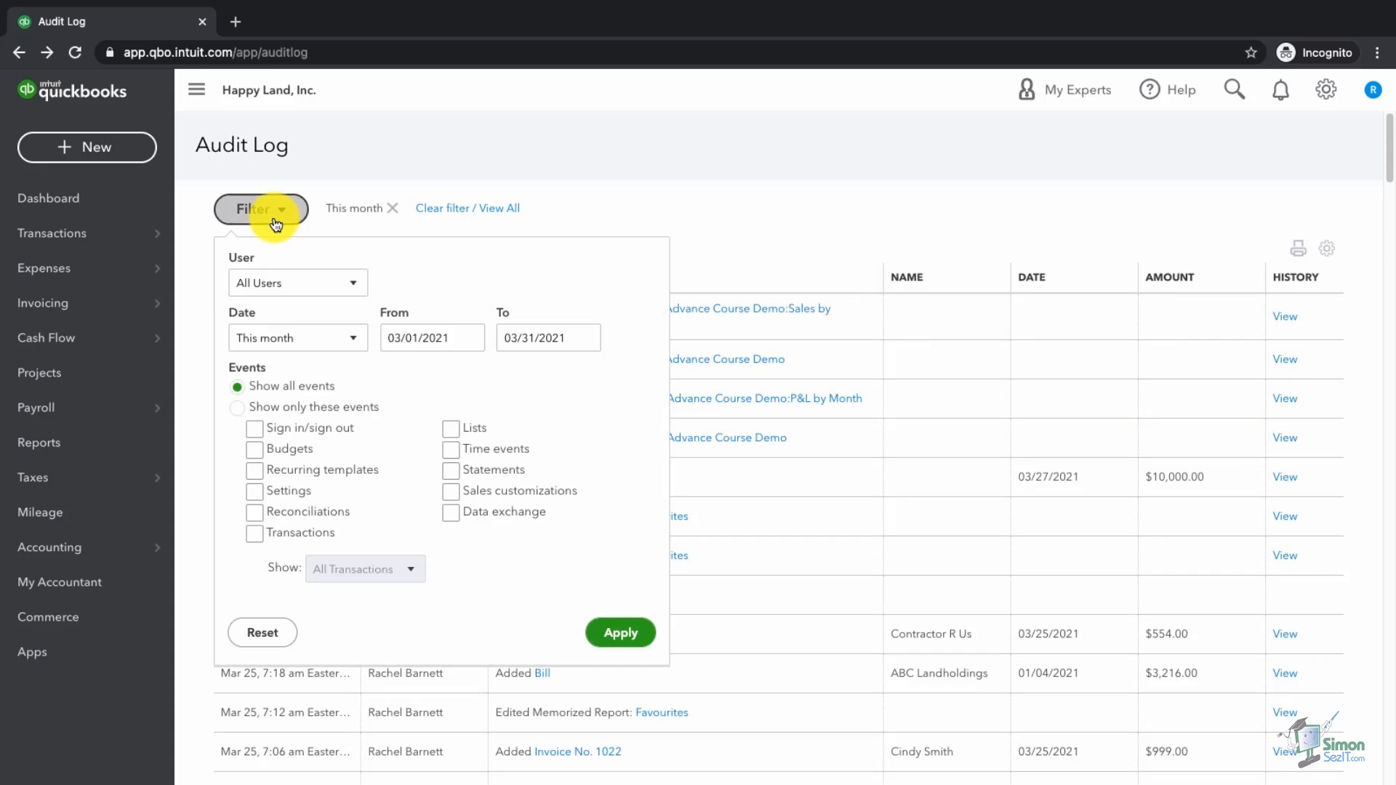
{"action": "left_click", "coordinate": [318, 289]}
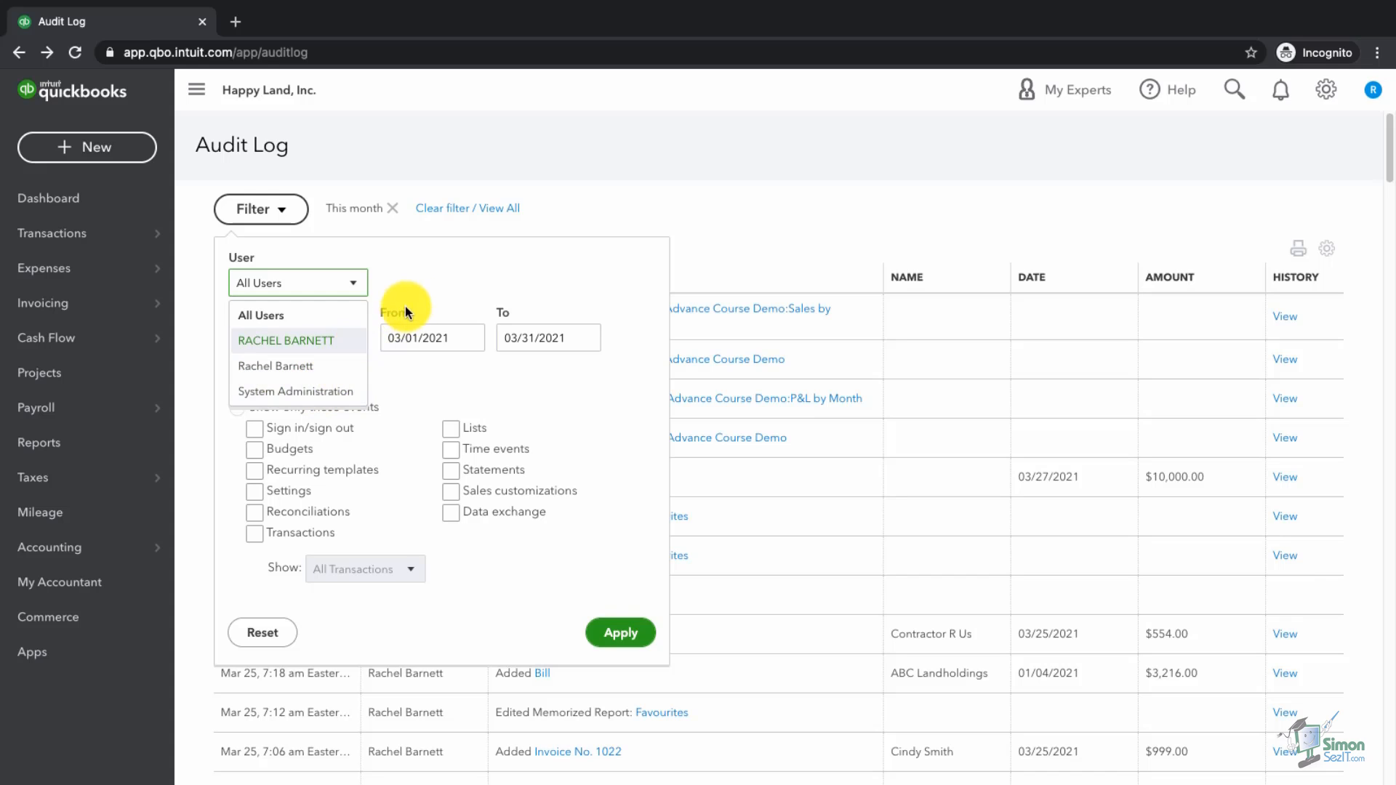
{"action": "left_click", "coordinate": [421, 287]}
{"action": "left_click", "coordinate": [330, 343]}
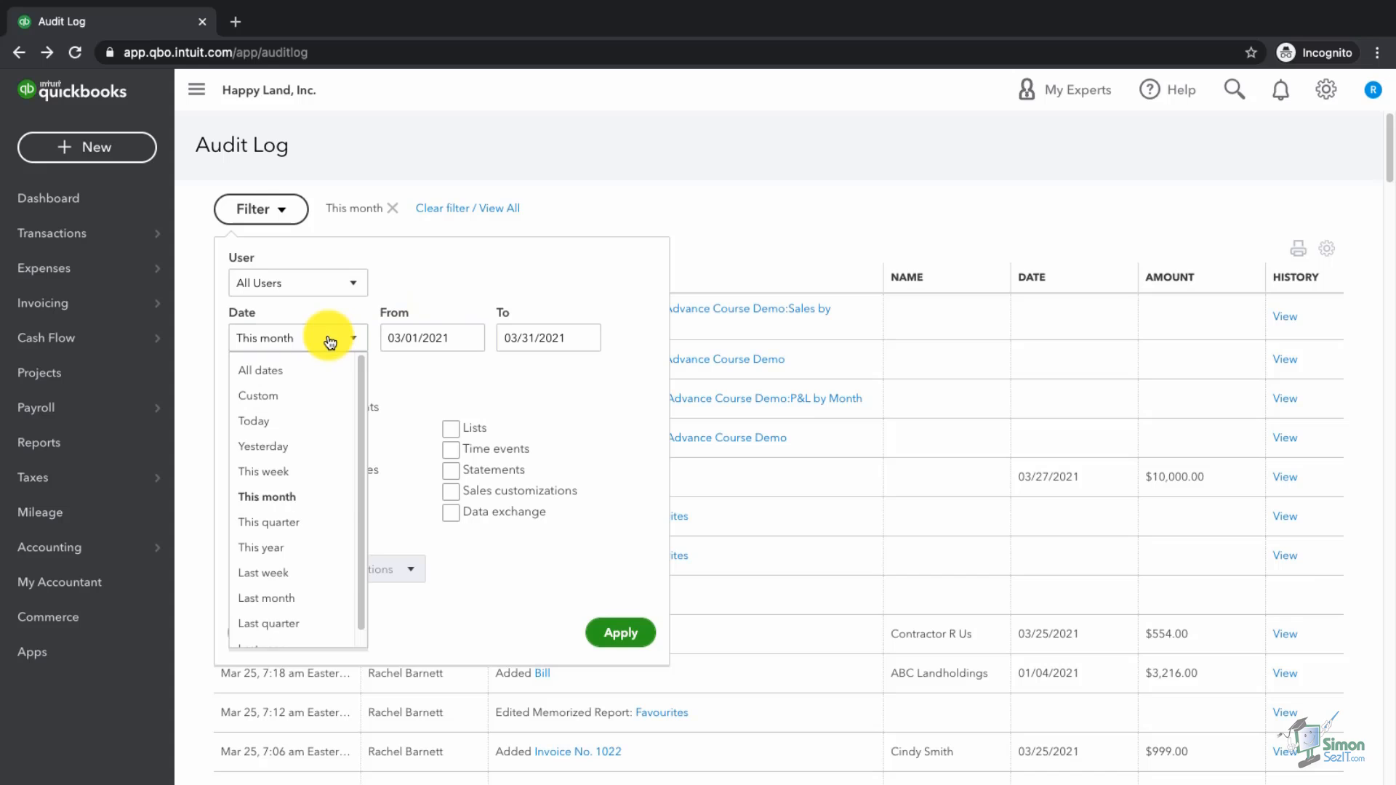
{"action": "left_click", "coordinate": [330, 342]}
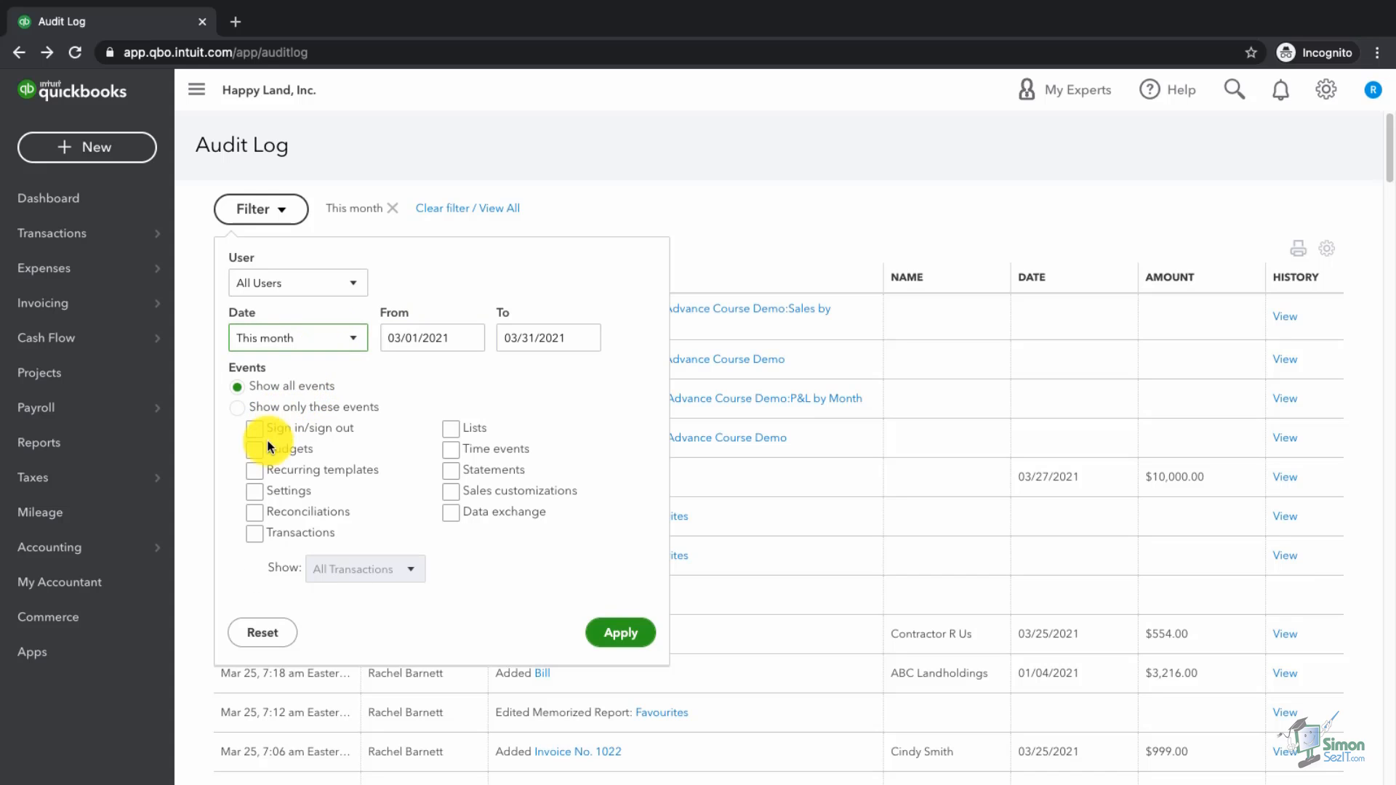
{"action": "left_click", "coordinate": [254, 535]}
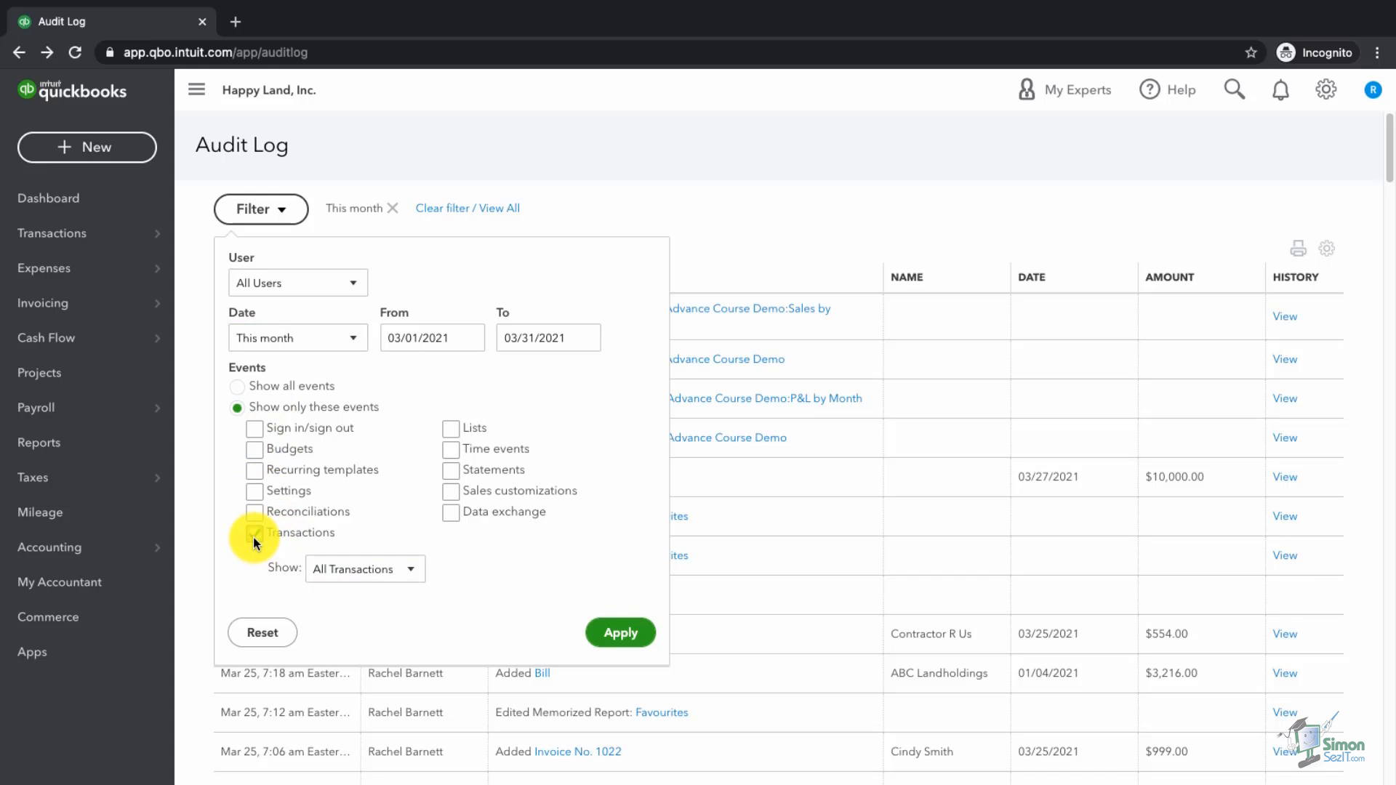
{"action": "left_click", "coordinate": [411, 574]}
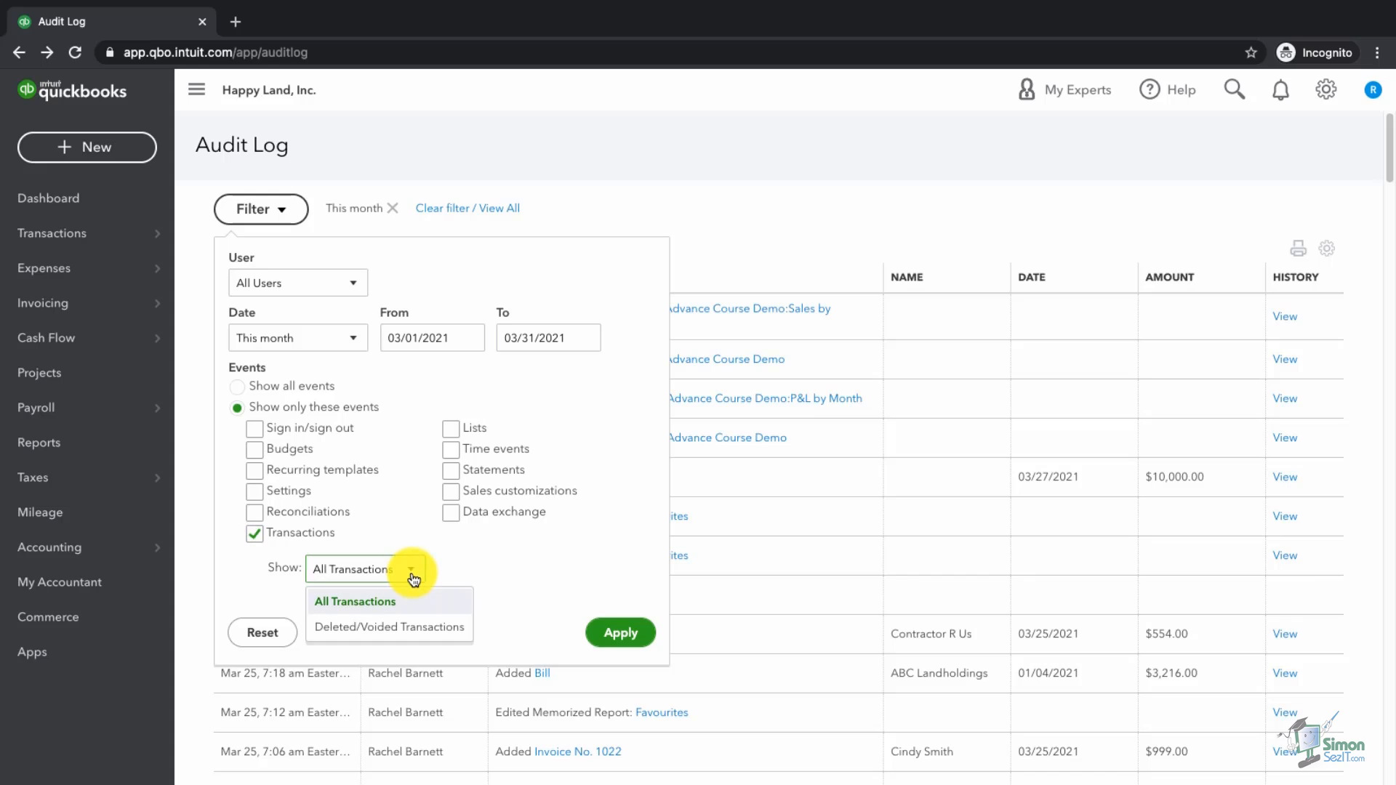
{"action": "left_click", "coordinate": [425, 638]}
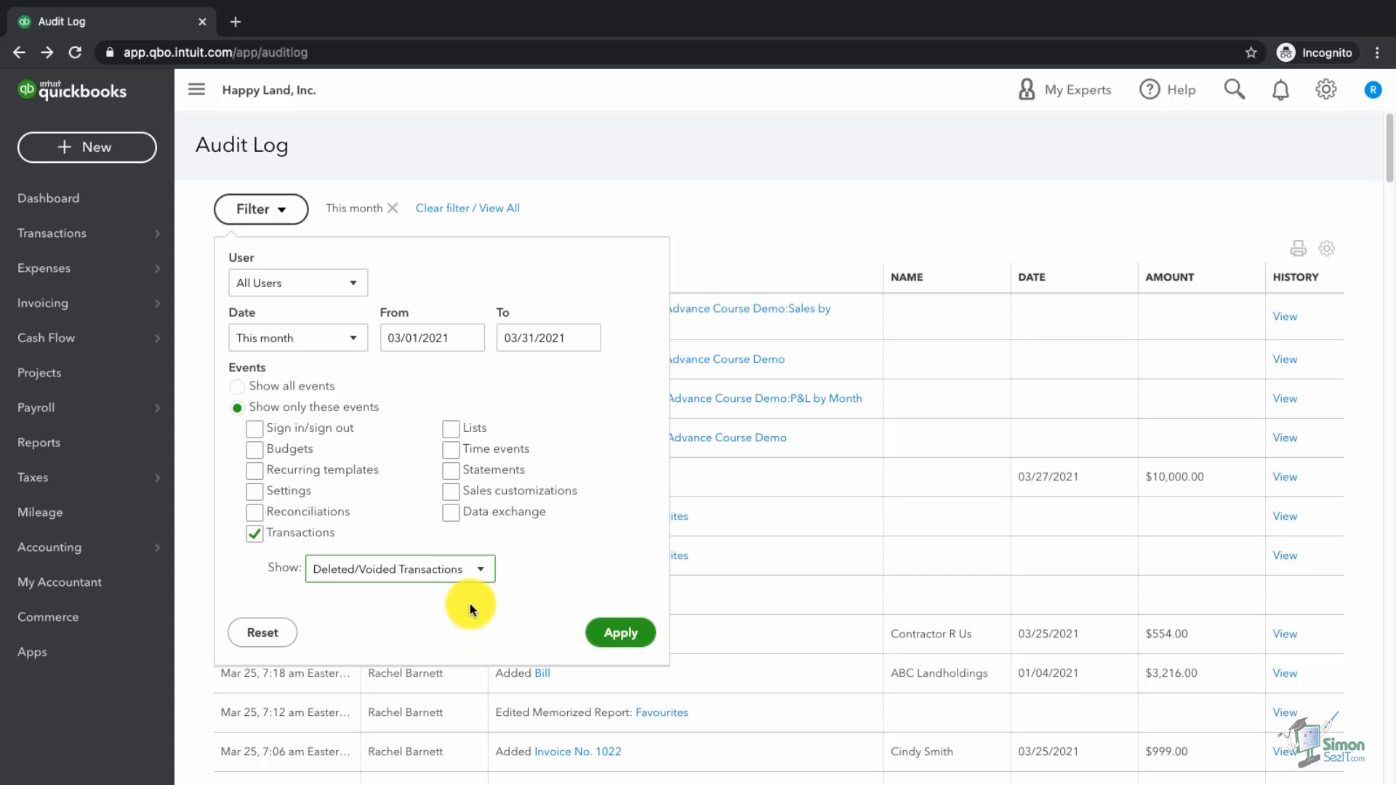
{"action": "left_click", "coordinate": [617, 638]}
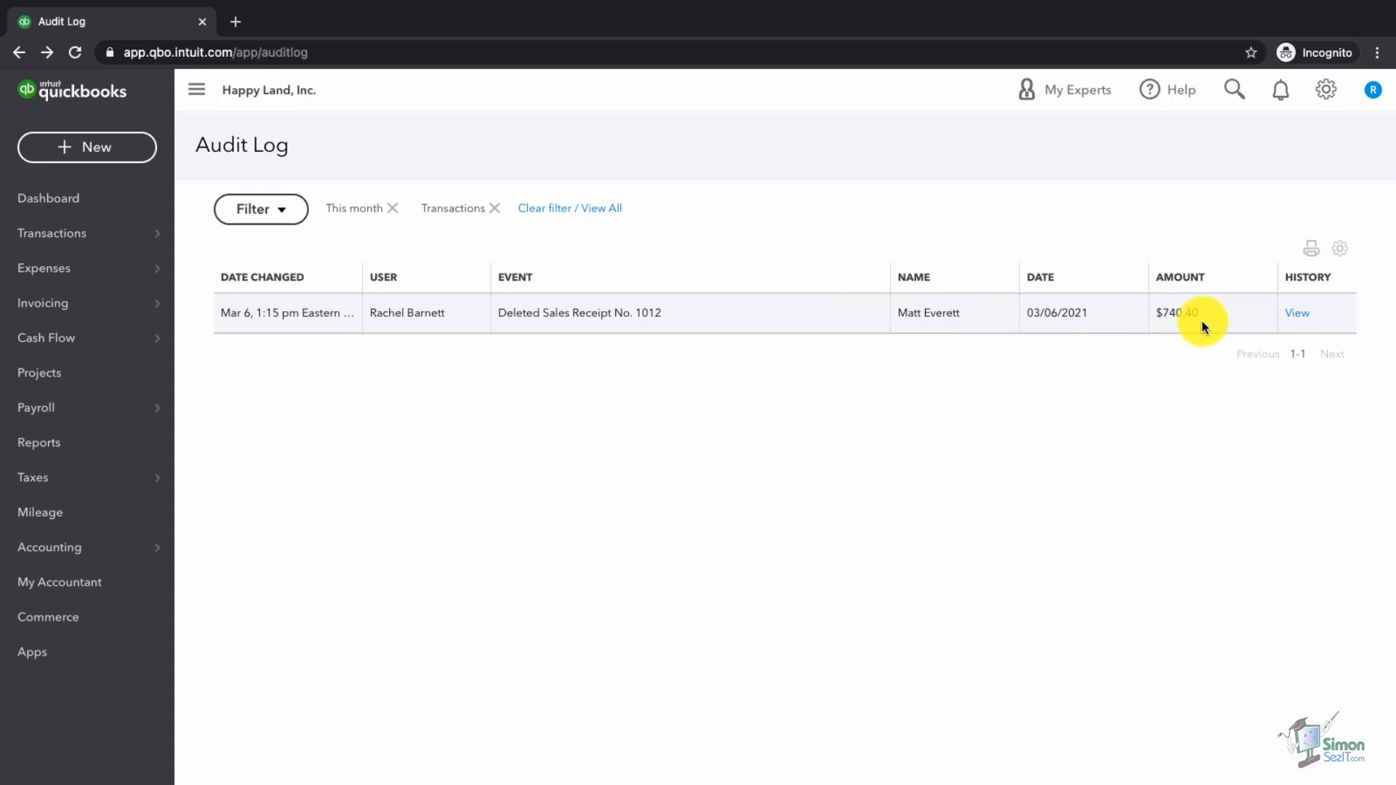
Step: Open Sales Receipt 1012's audit history and expand its added and edited versions
{"action": "left_click", "coordinate": [1301, 319]}
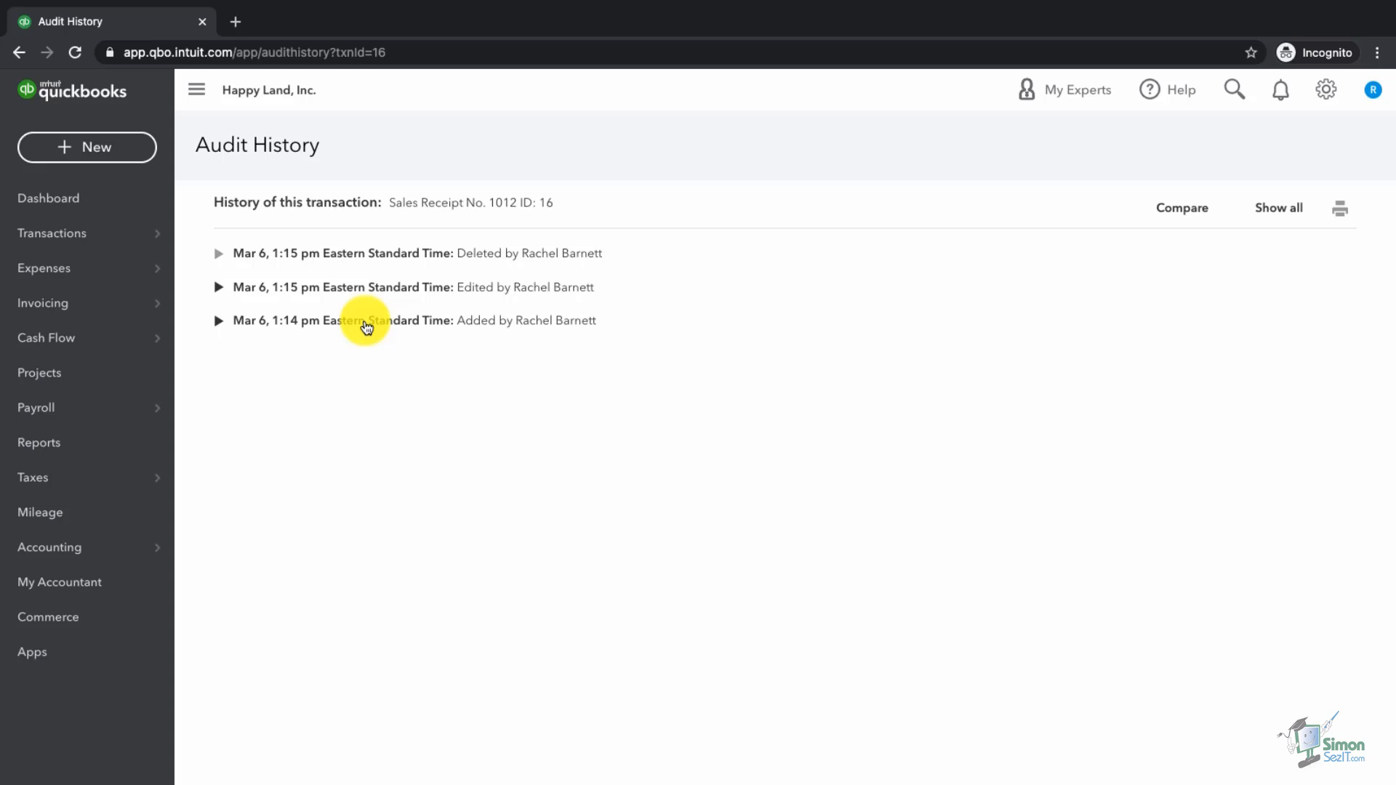
{"action": "left_click", "coordinate": [366, 328]}
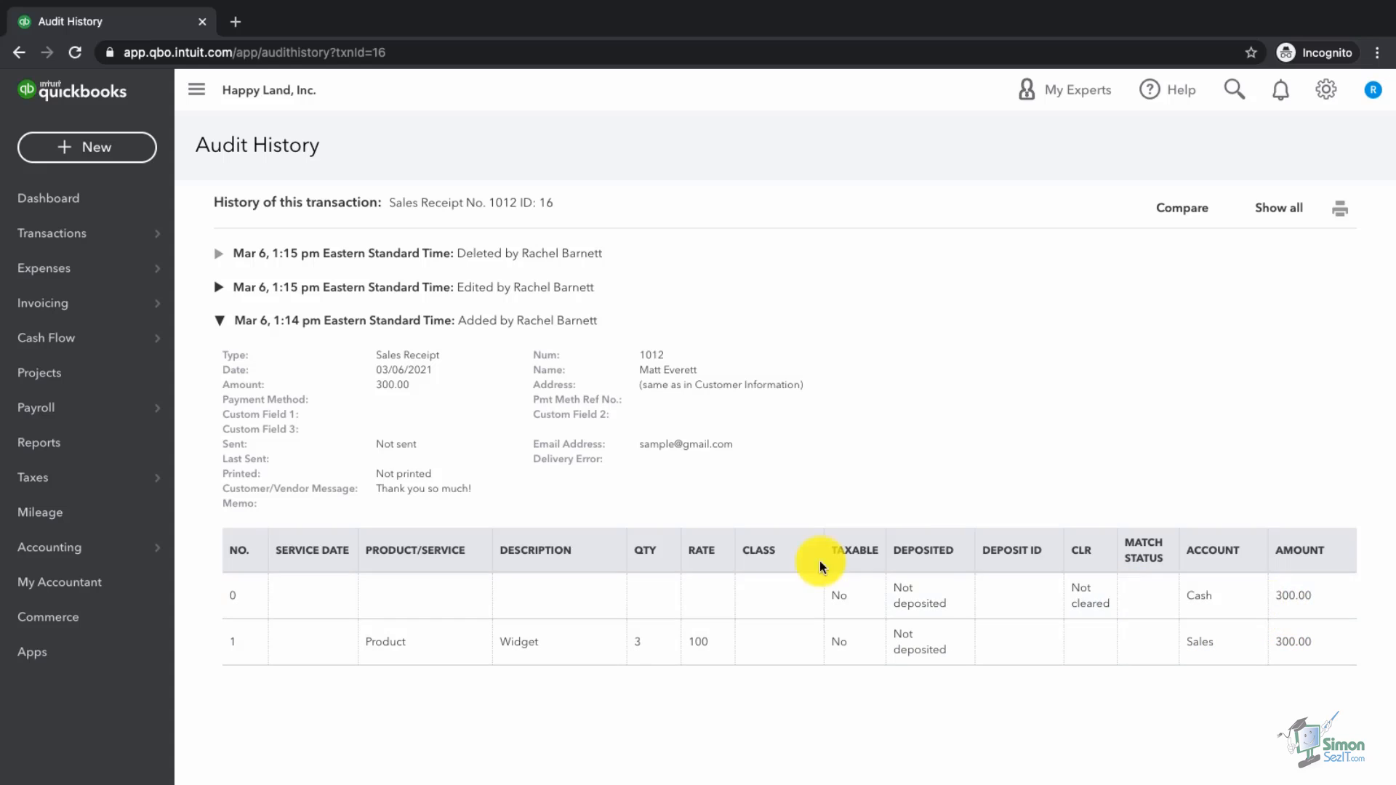
{"action": "left_click", "coordinate": [307, 294]}
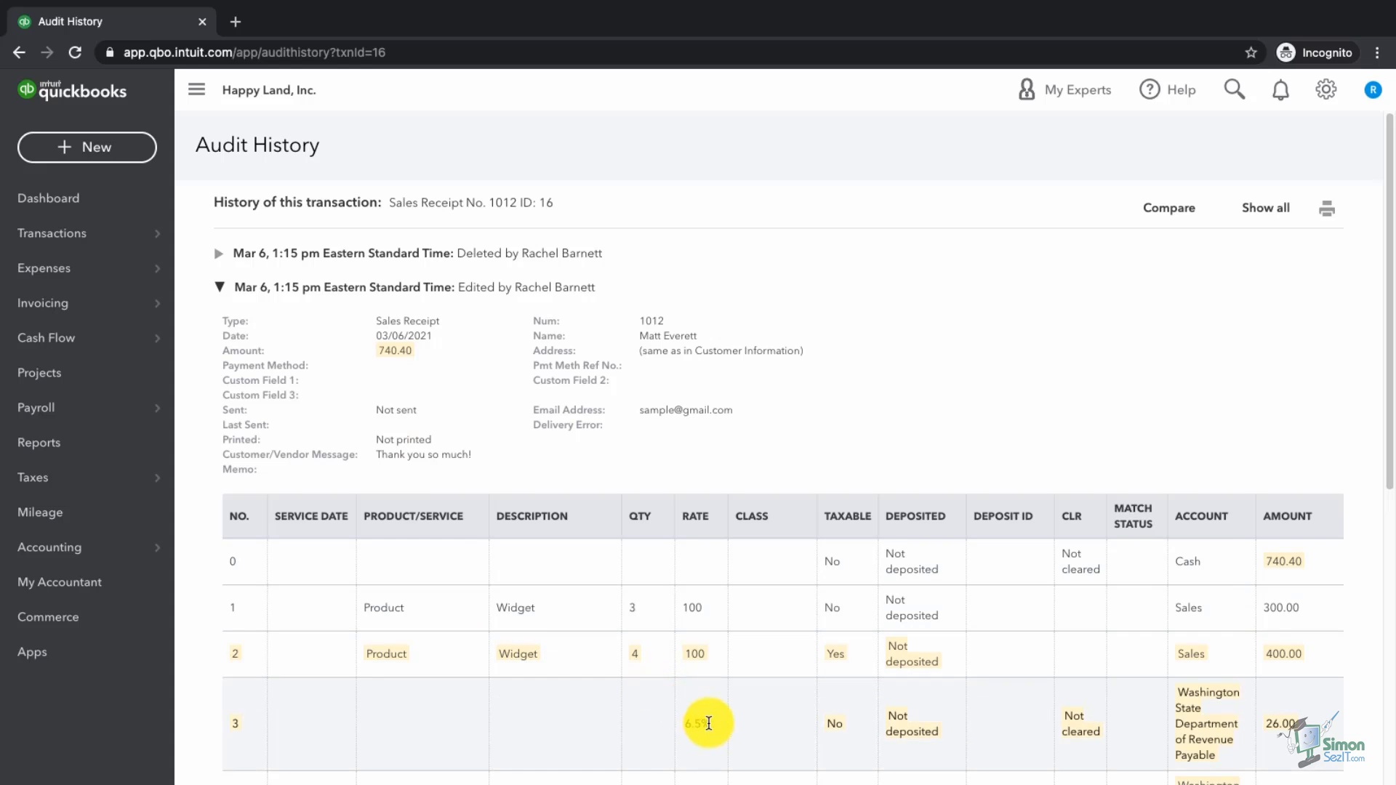
{"action": "scroll", "coordinate": [901, 747], "scroll_direction": "down", "scroll_amount": 3}
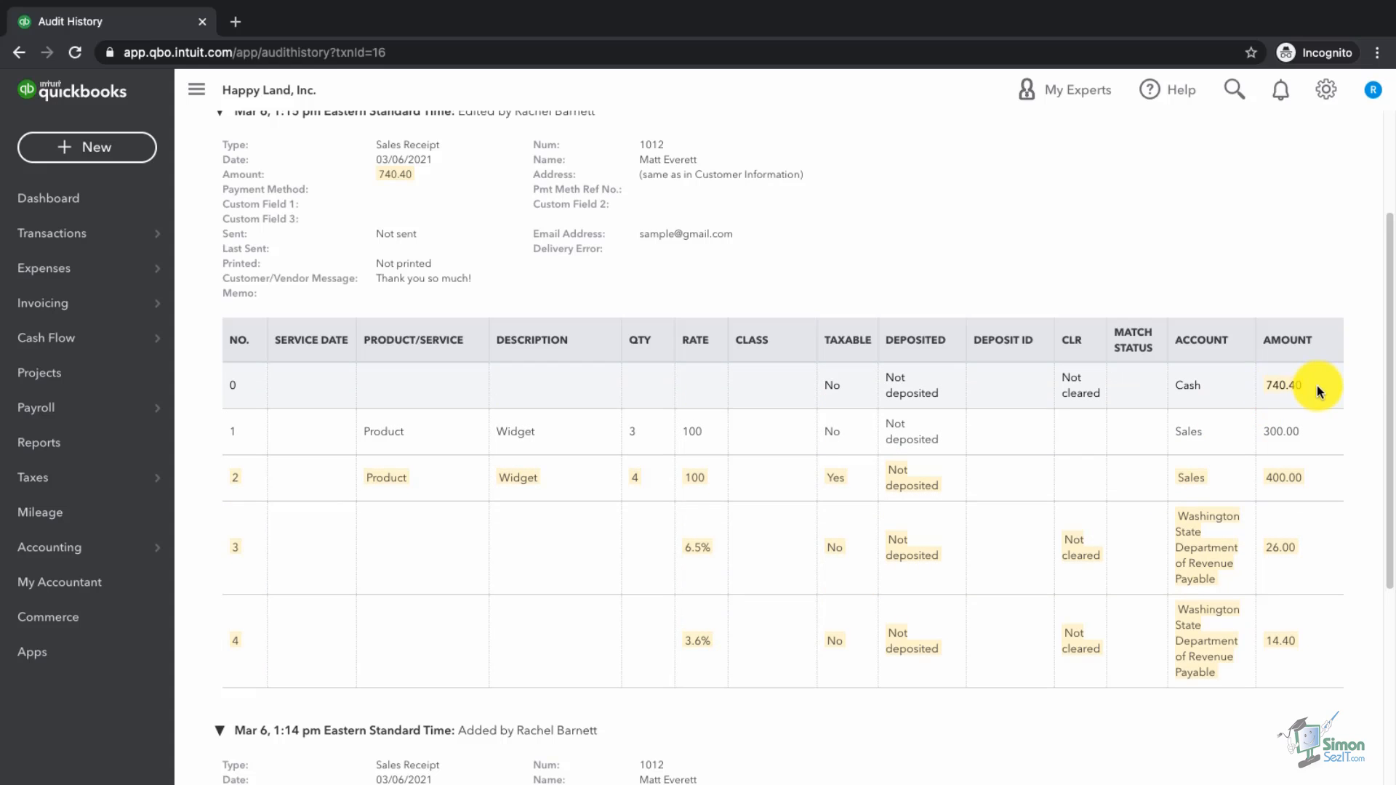
{"action": "scroll", "coordinate": [1309, 388], "scroll_direction": "up", "scroll_amount": 2}
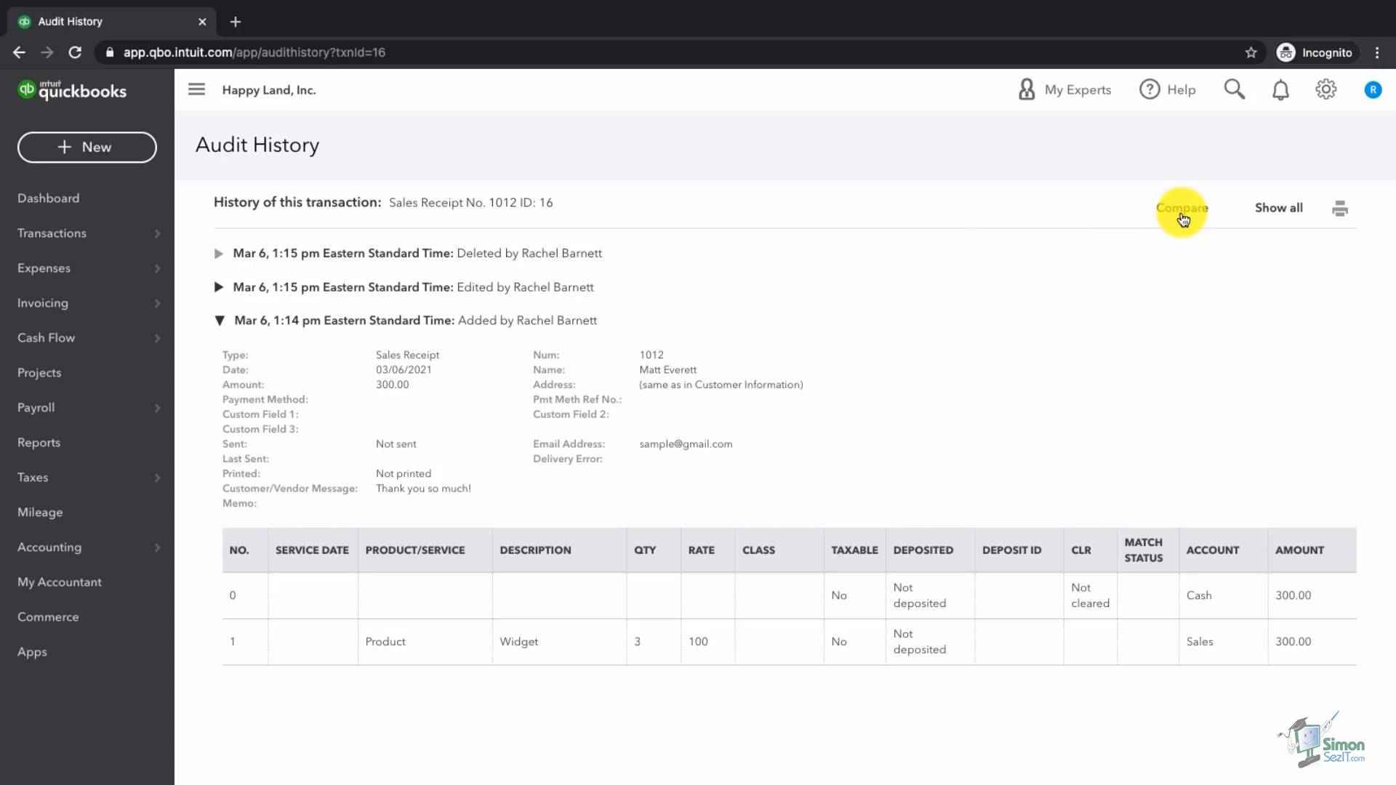
Step: Show all history entries' details, review them, and open the Compare view
{"action": "left_click", "coordinate": [1182, 209]}
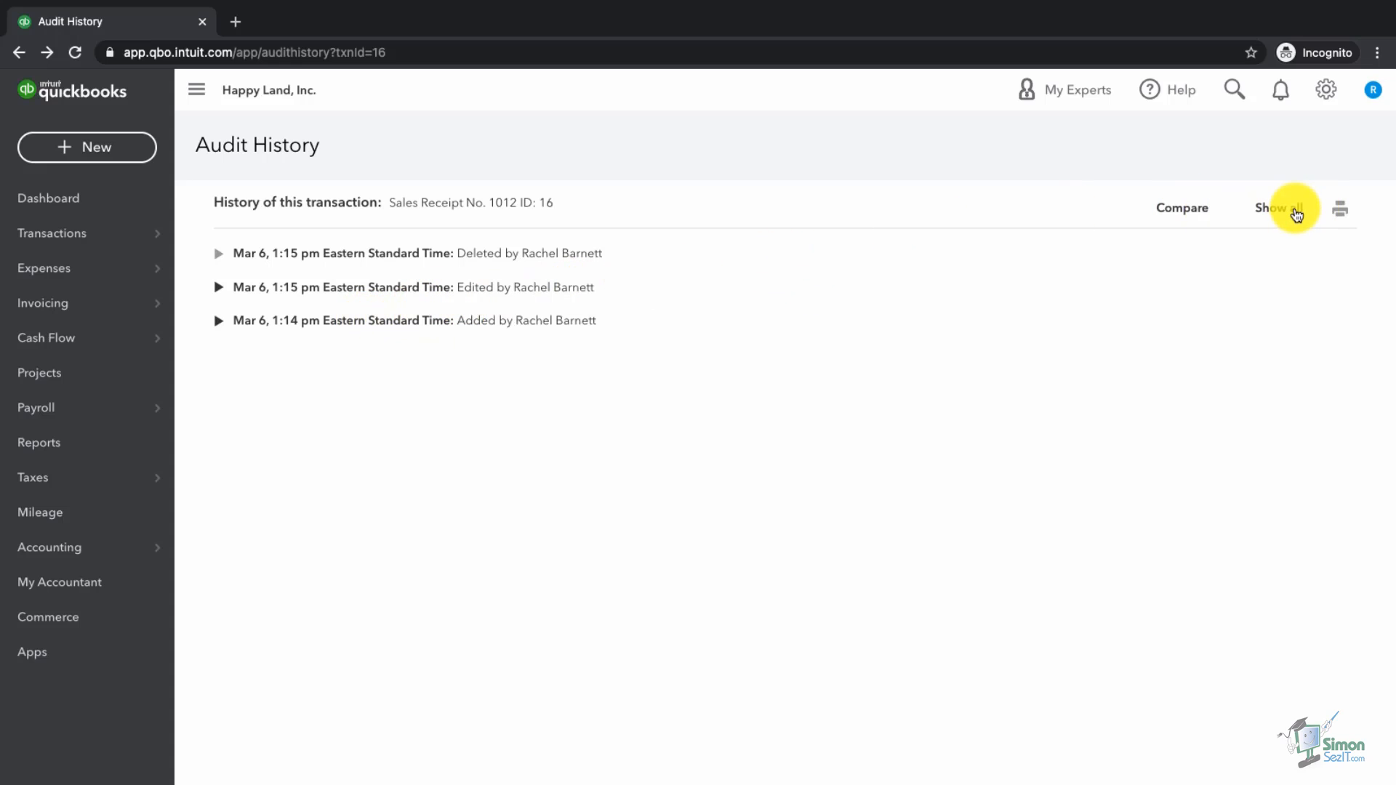
{"action": "left_click", "coordinate": [1297, 215]}
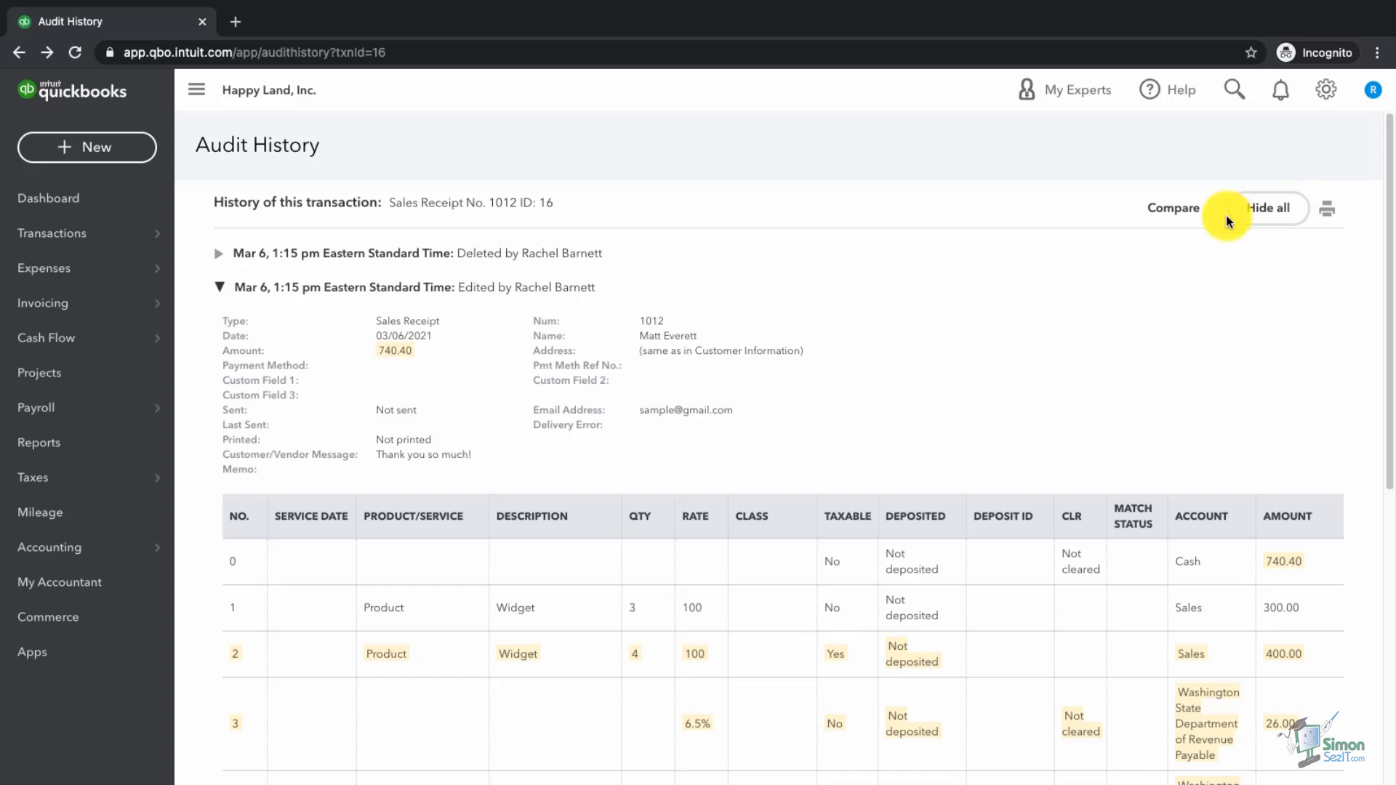
{"action": "scroll", "coordinate": [961, 339], "scroll_direction": "down", "scroll_amount": 1}
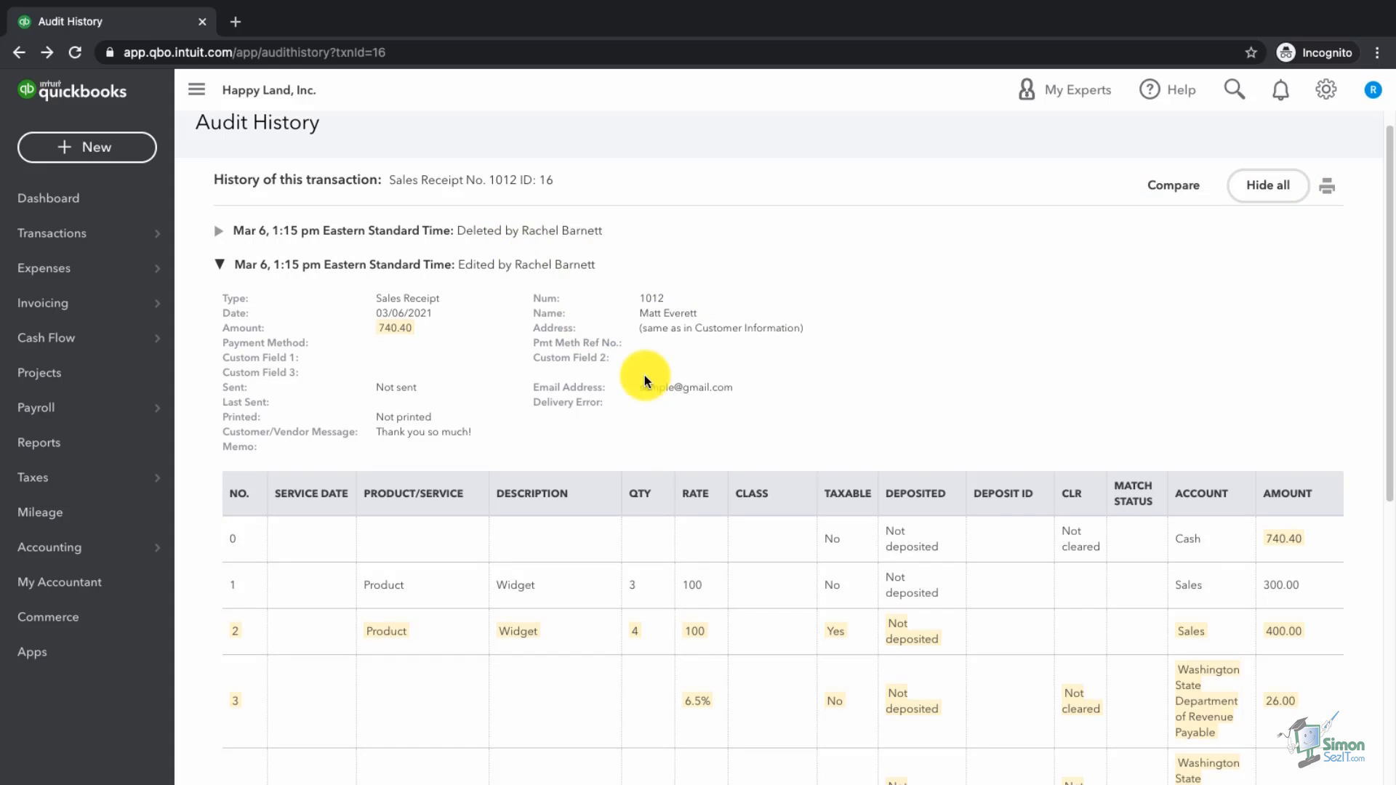
{"action": "scroll", "coordinate": [689, 420], "scroll_direction": "down", "scroll_amount": 5}
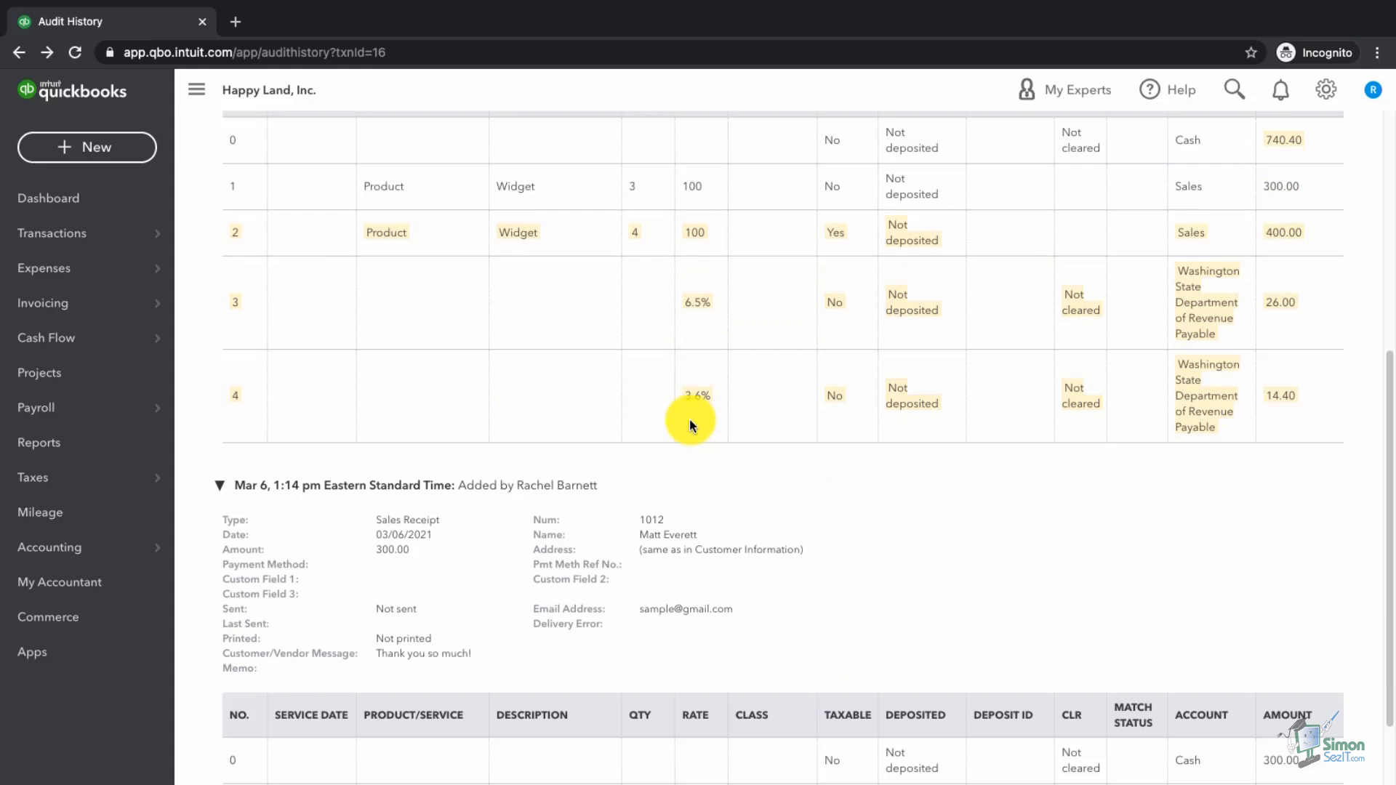
{"action": "scroll", "coordinate": [689, 420], "scroll_direction": "down", "scroll_amount": 1}
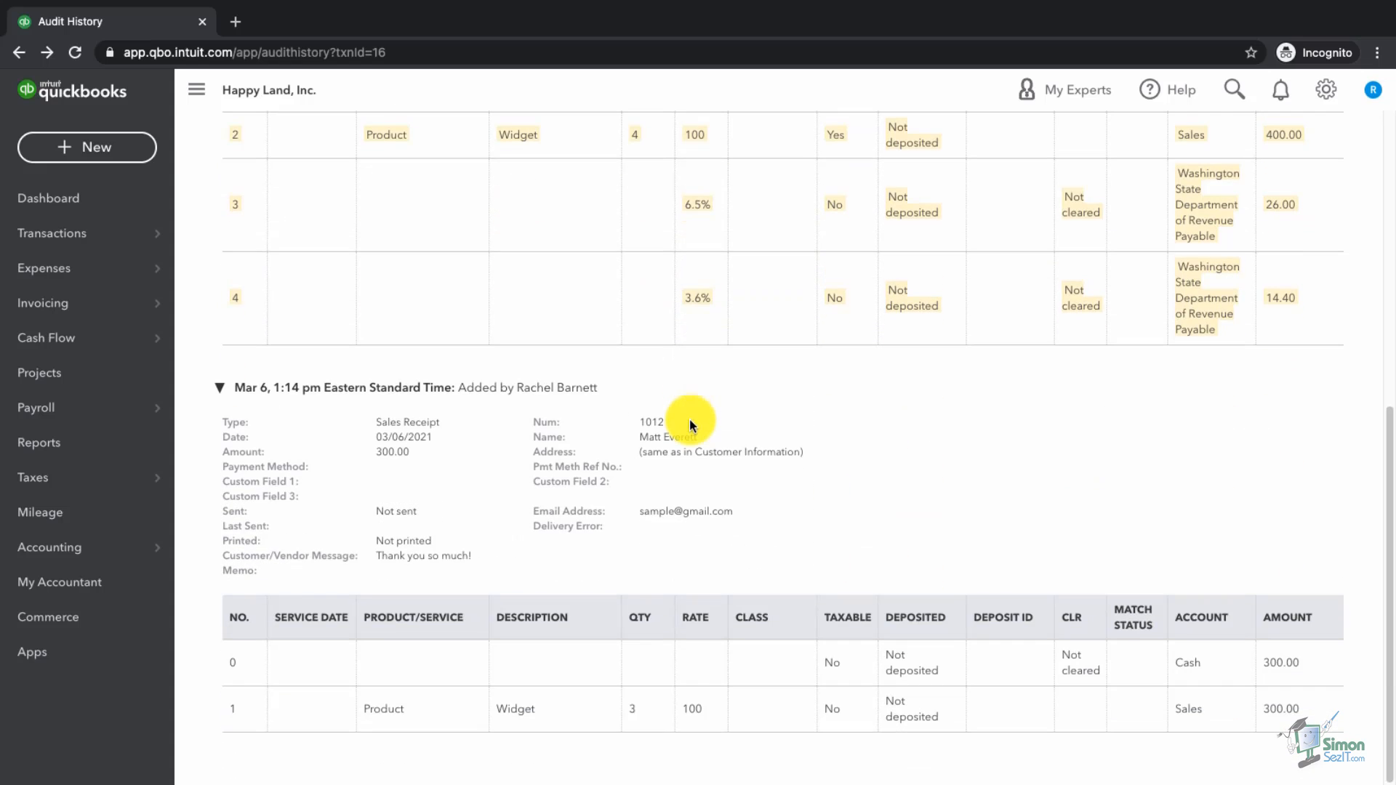
{"action": "scroll", "coordinate": [689, 421], "scroll_direction": "up", "scroll_amount": 7}
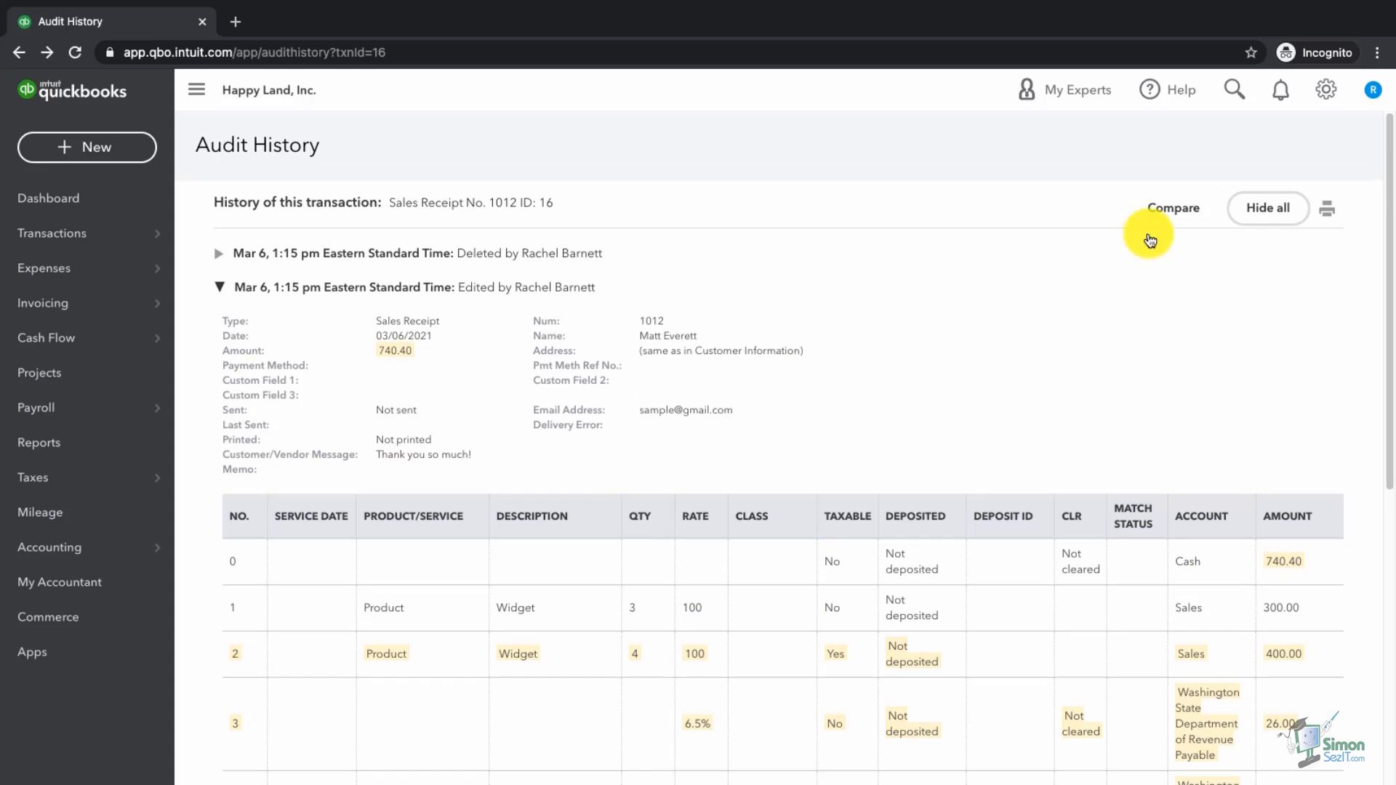
{"action": "left_click", "coordinate": [1174, 209]}
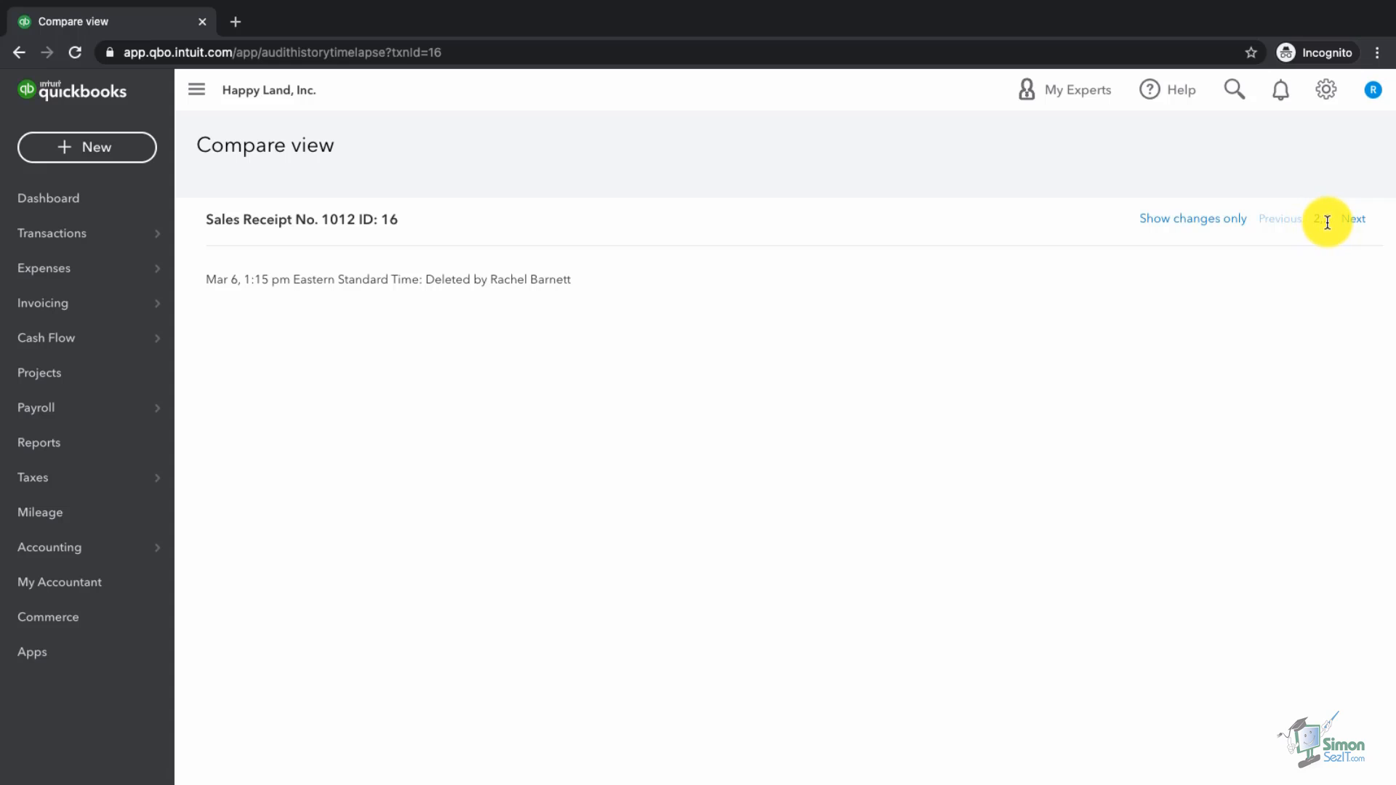
Step: Switch between the receipt's version comparisons, then return to the Reports page
{"action": "left_click", "coordinate": [1353, 220]}
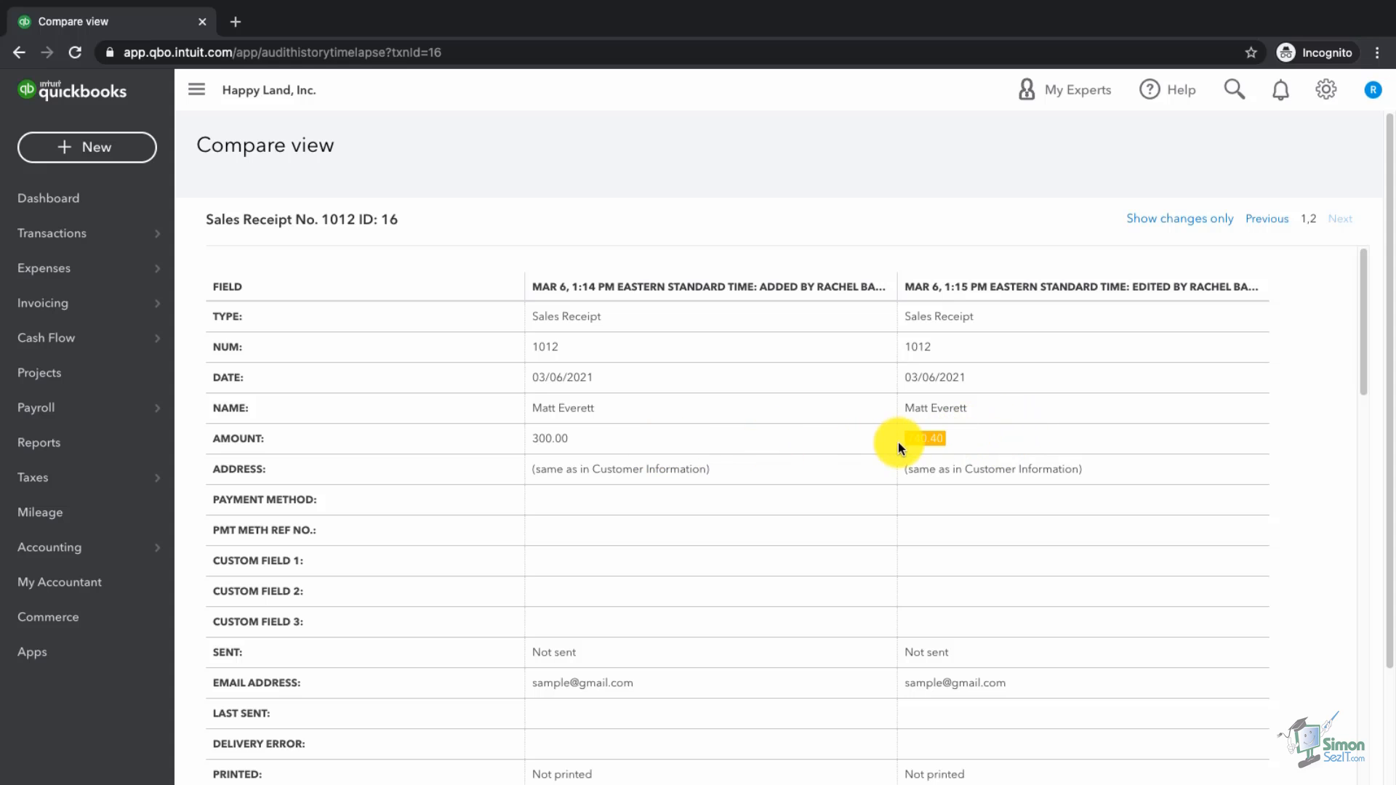
{"action": "left_click", "coordinate": [1270, 223]}
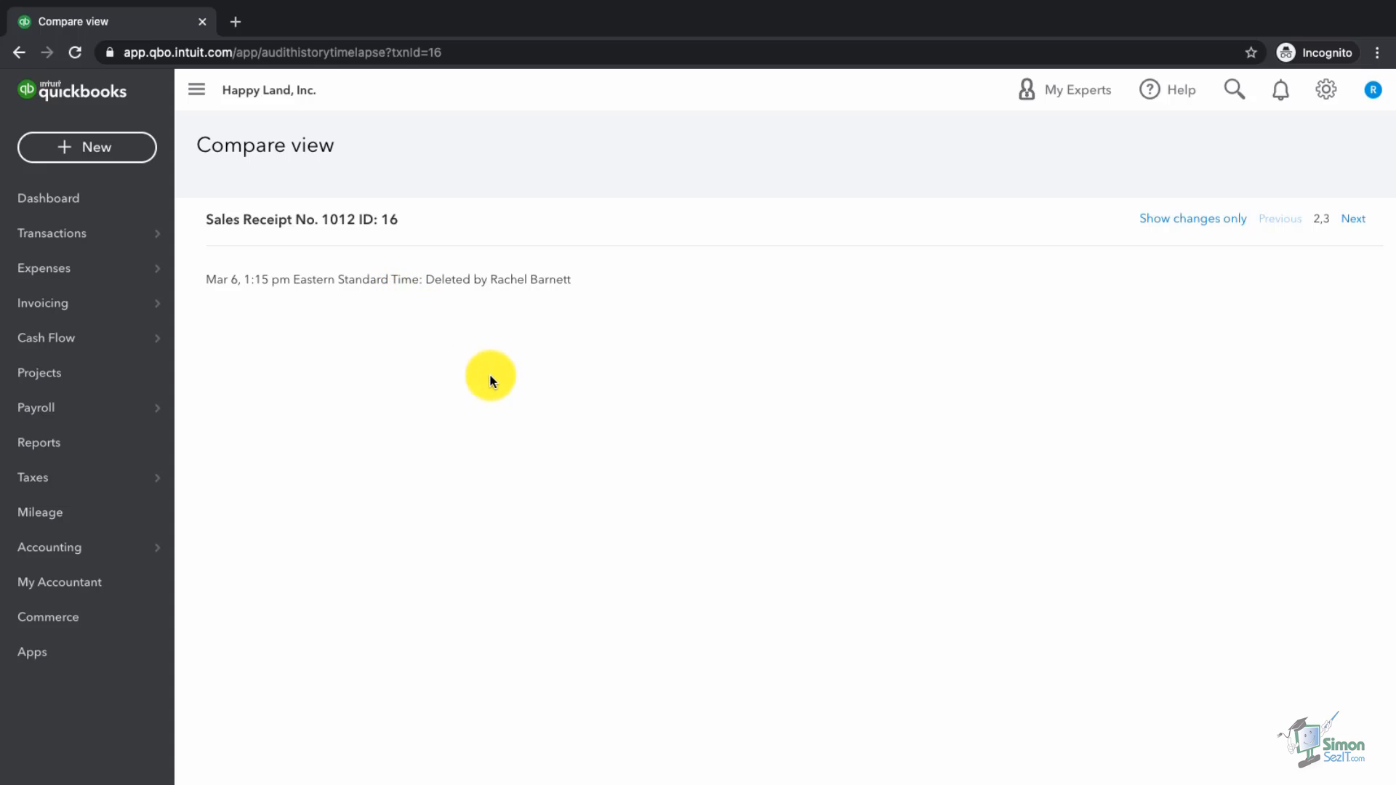
{"action": "left_click", "coordinate": [67, 447]}
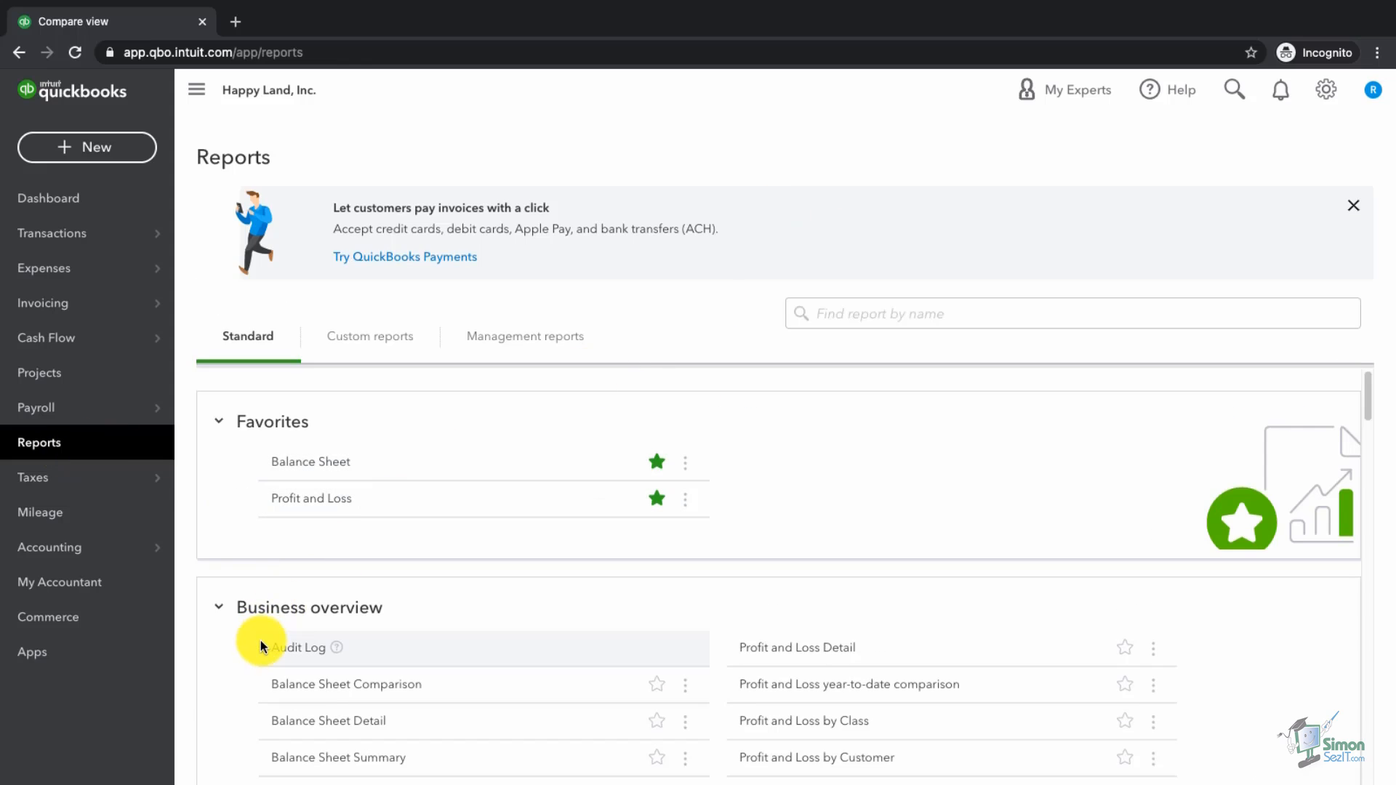
Step: Reopen the Audit Log from Business overview and clear its filter to View All
{"action": "left_click", "coordinate": [290, 644]}
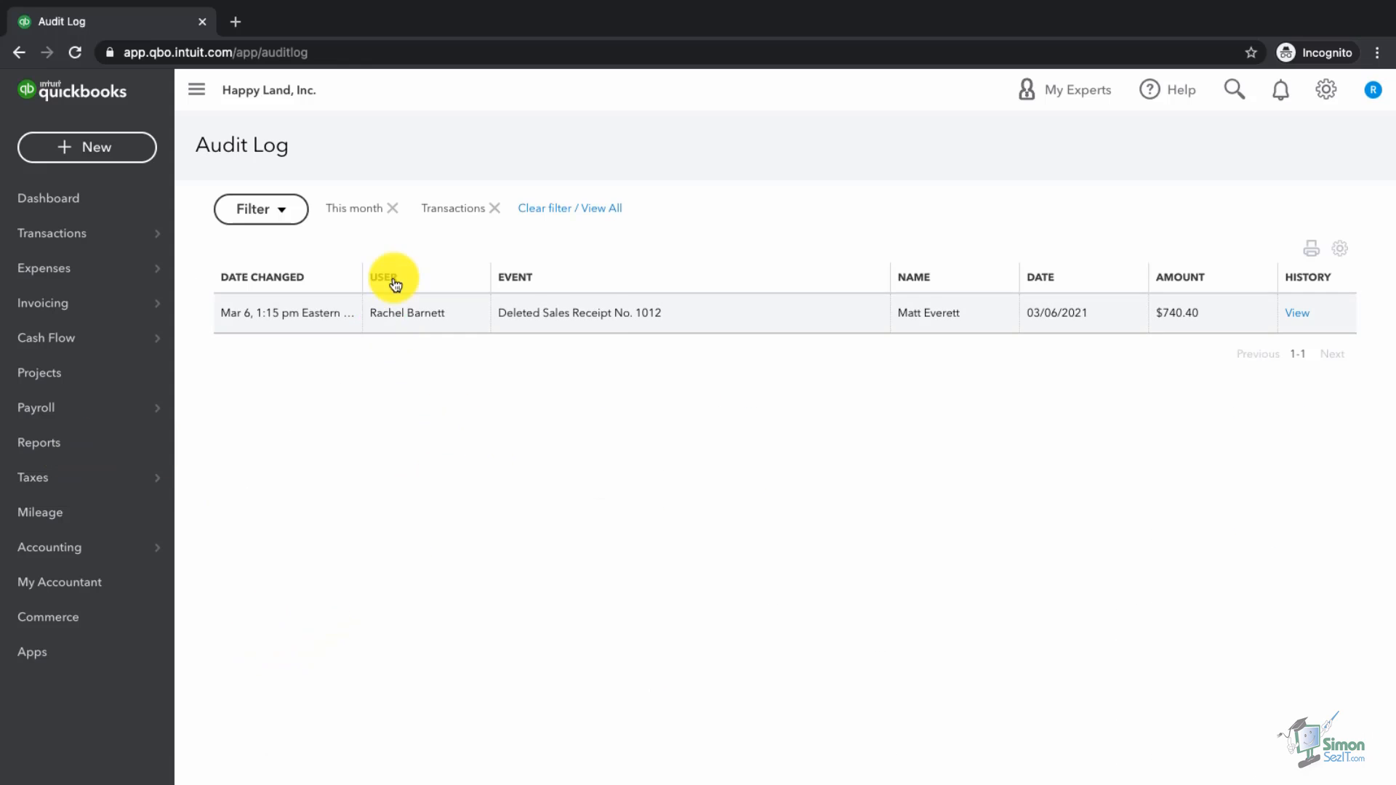
{"action": "left_click", "coordinate": [566, 213]}
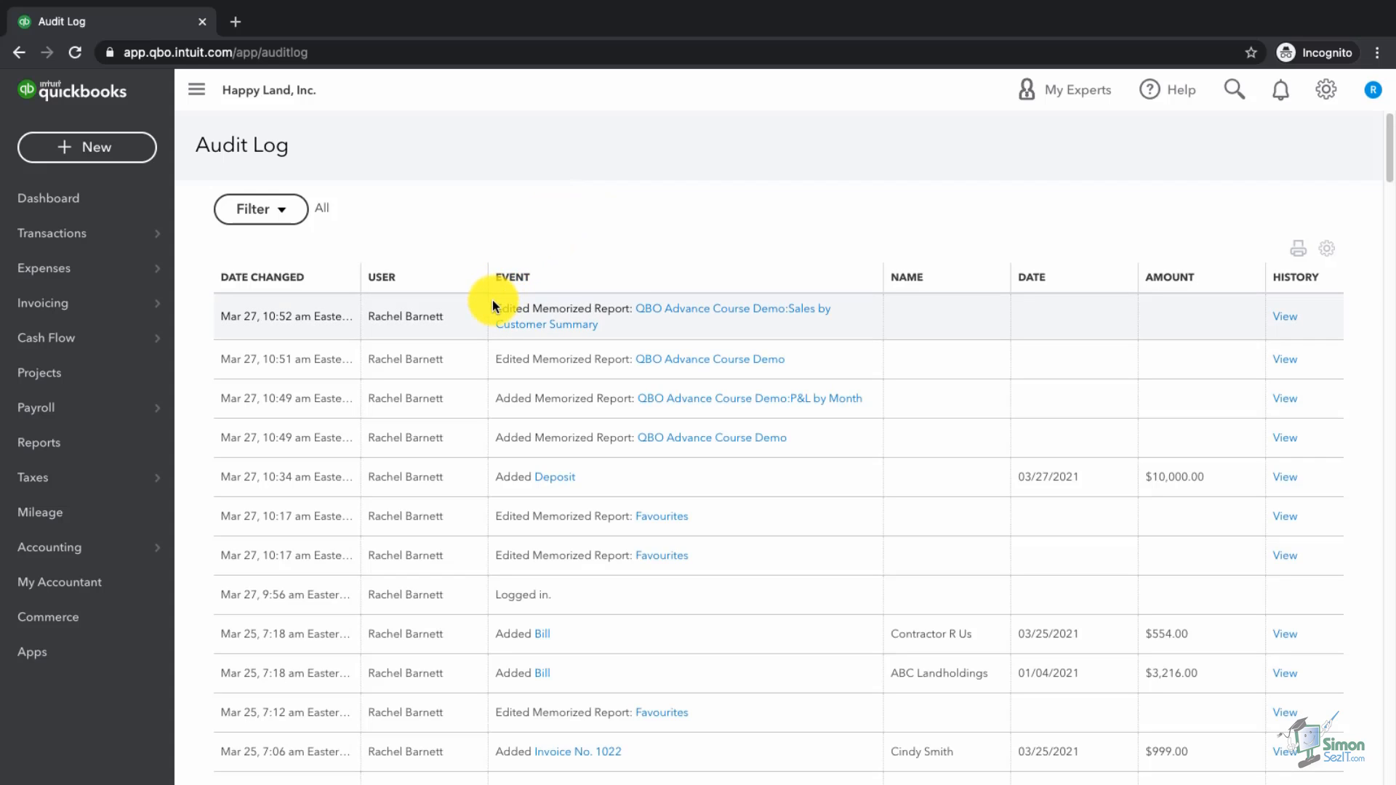
Step: Open invoice 1022 from the log and enter a 10% discount
{"action": "left_click", "coordinate": [608, 754]}
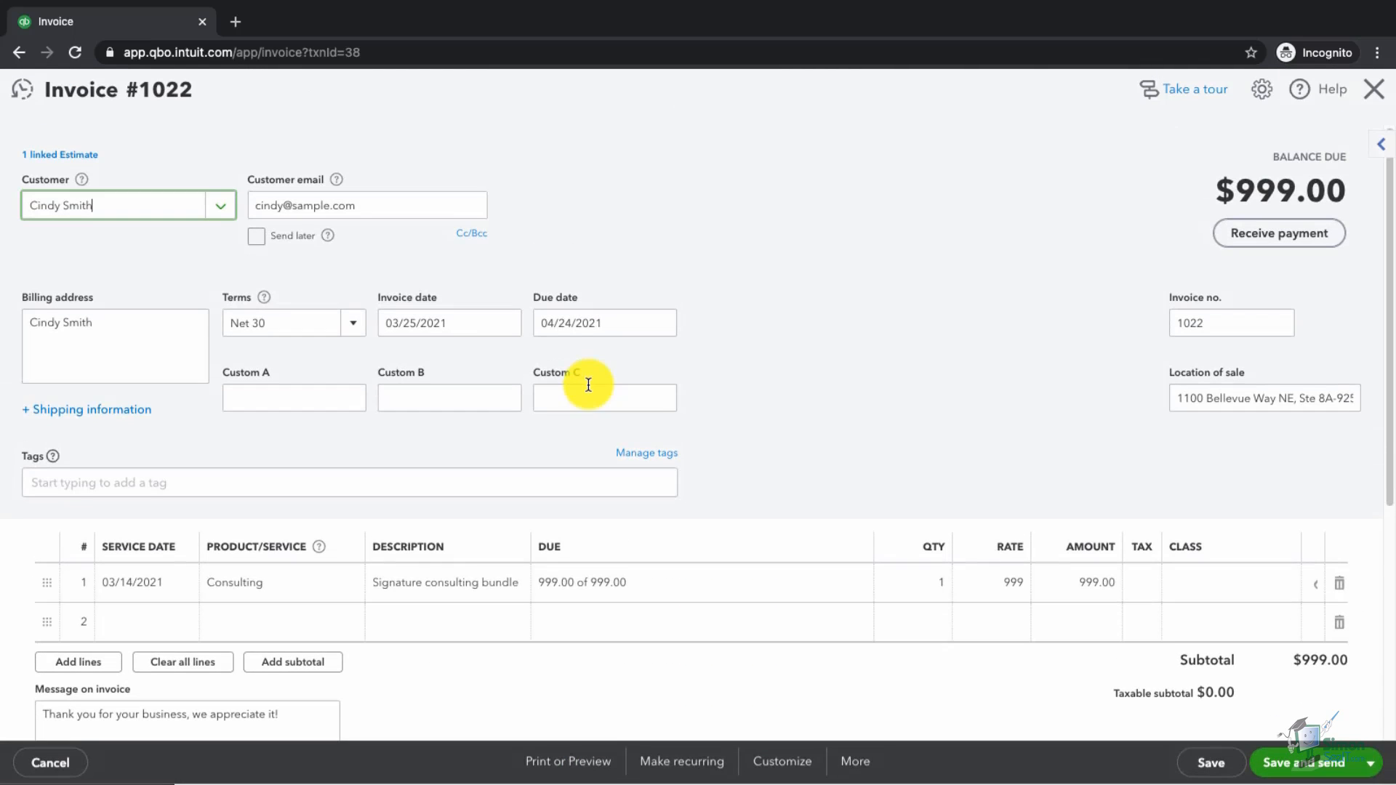
{"action": "left_click", "coordinate": [934, 609]}
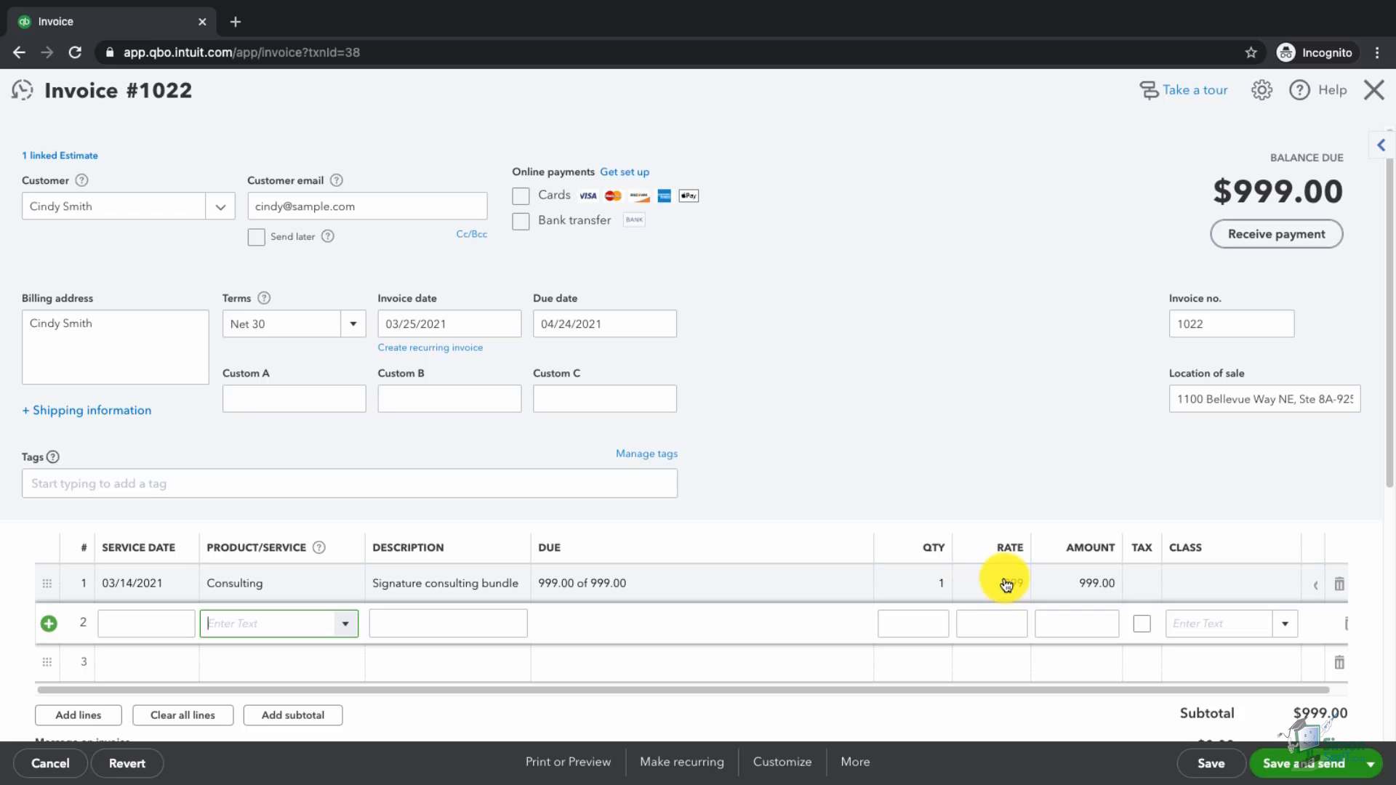
{"action": "scroll", "coordinate": [1095, 509], "scroll_direction": "down", "scroll_amount": 3}
{"action": "scroll", "coordinate": [1095, 522], "scroll_direction": "down", "scroll_amount": 1}
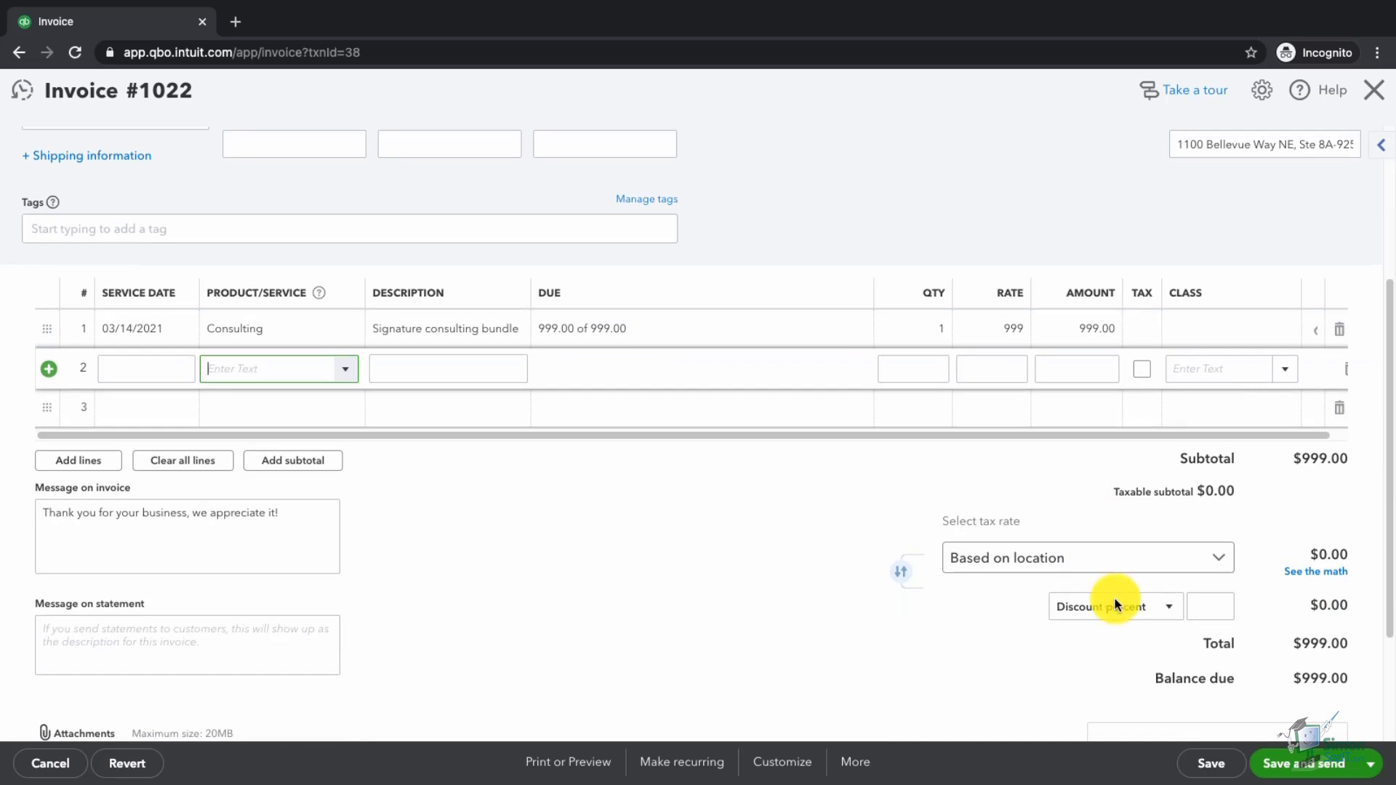
{"action": "left_click", "coordinate": [1204, 609]}
{"action": "type", "text": "10"}
{"action": "key", "text": "Tab"}
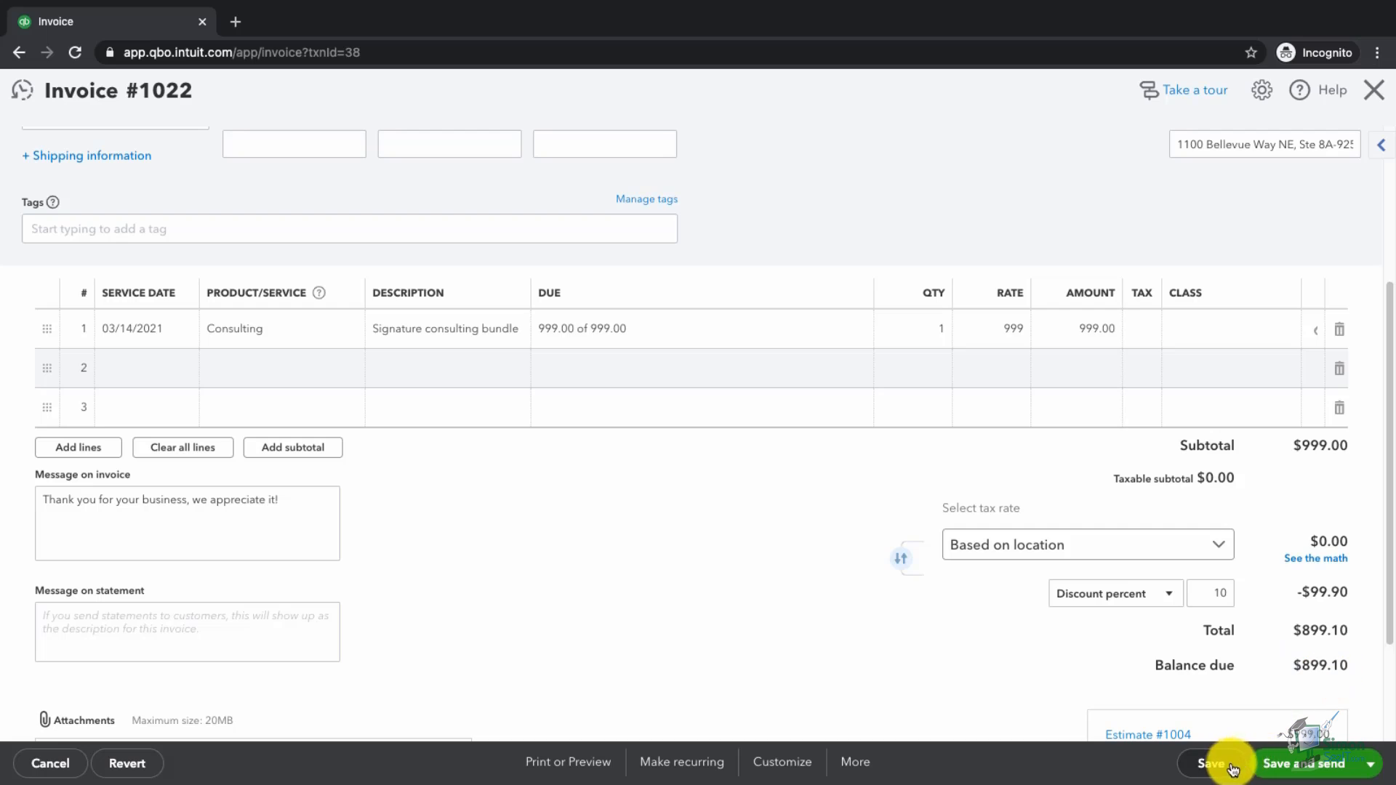
Step: Save and close invoice 1022, confirming the linked-invoice prompt
{"action": "left_click", "coordinate": [1370, 765]}
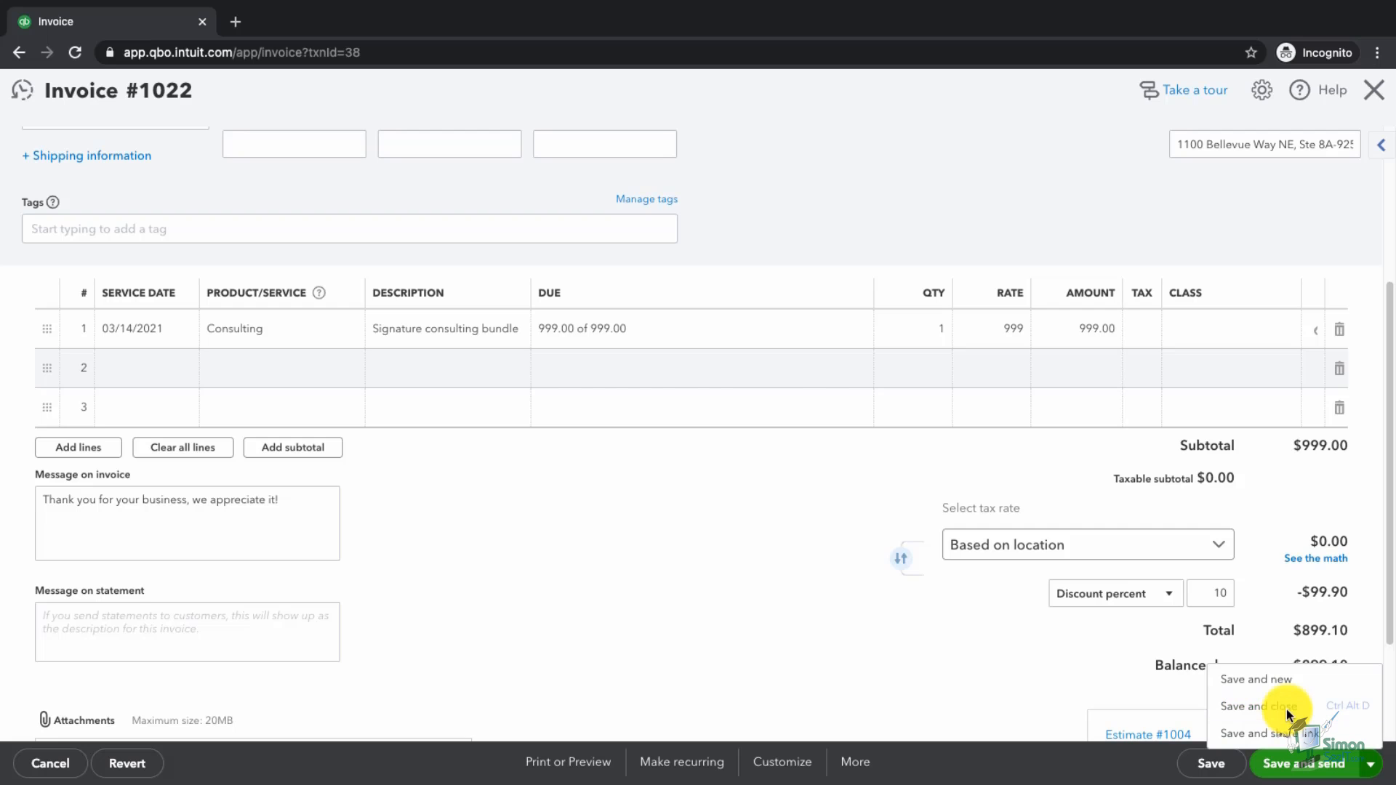
{"action": "left_click", "coordinate": [1289, 716]}
{"action": "left_click", "coordinate": [871, 474]}
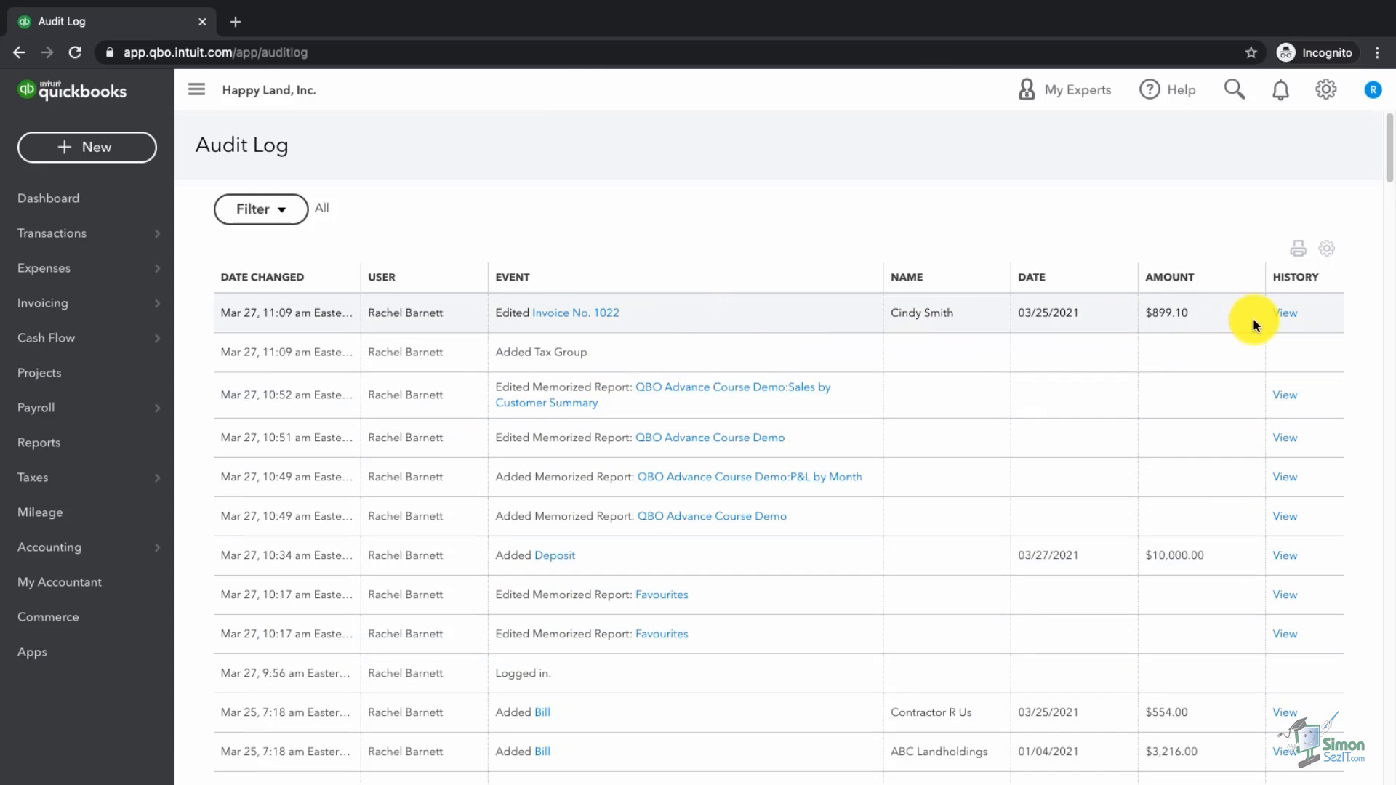
Step: Open invoice 1022's edit history and expand both versions to review the -99.90 discount line
{"action": "left_click", "coordinate": [1291, 321]}
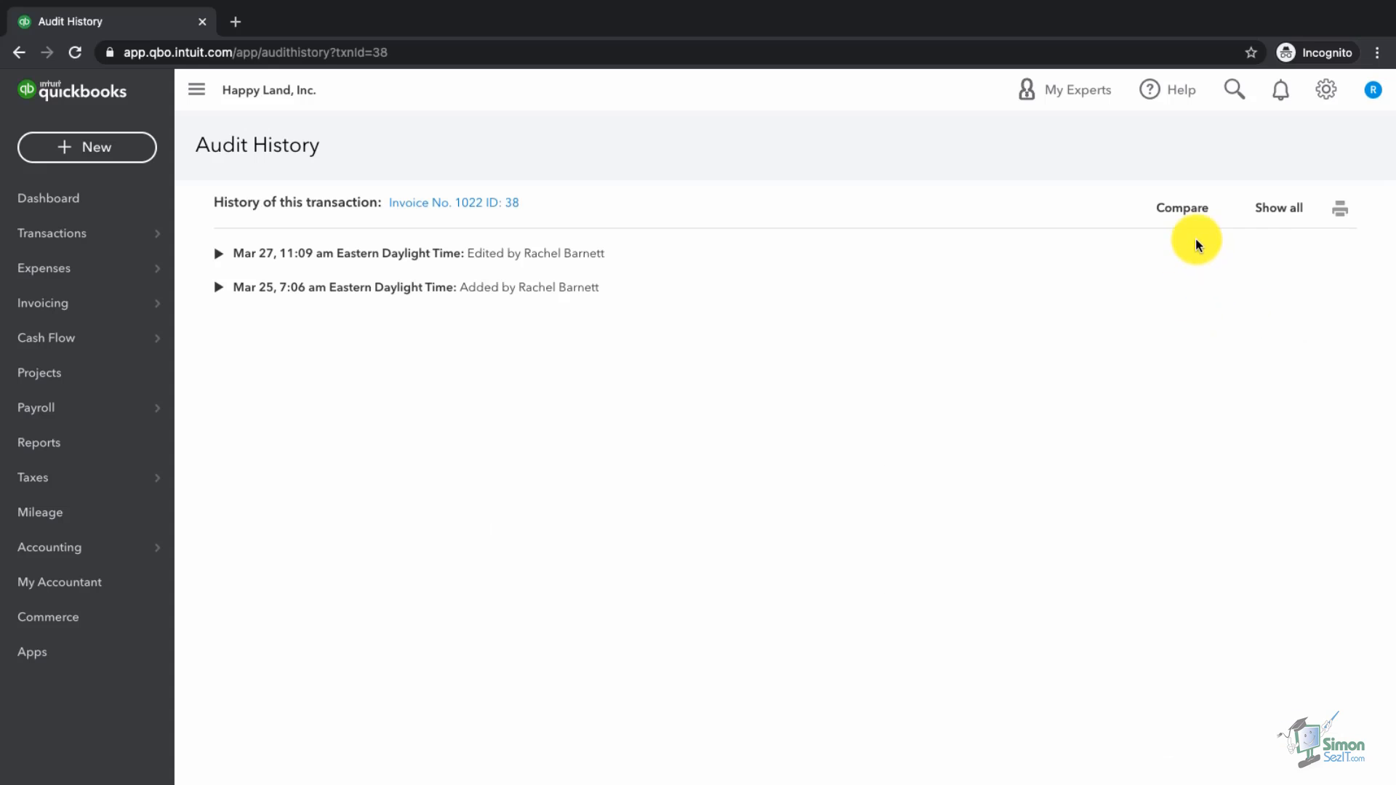
{"action": "left_click", "coordinate": [1277, 211]}
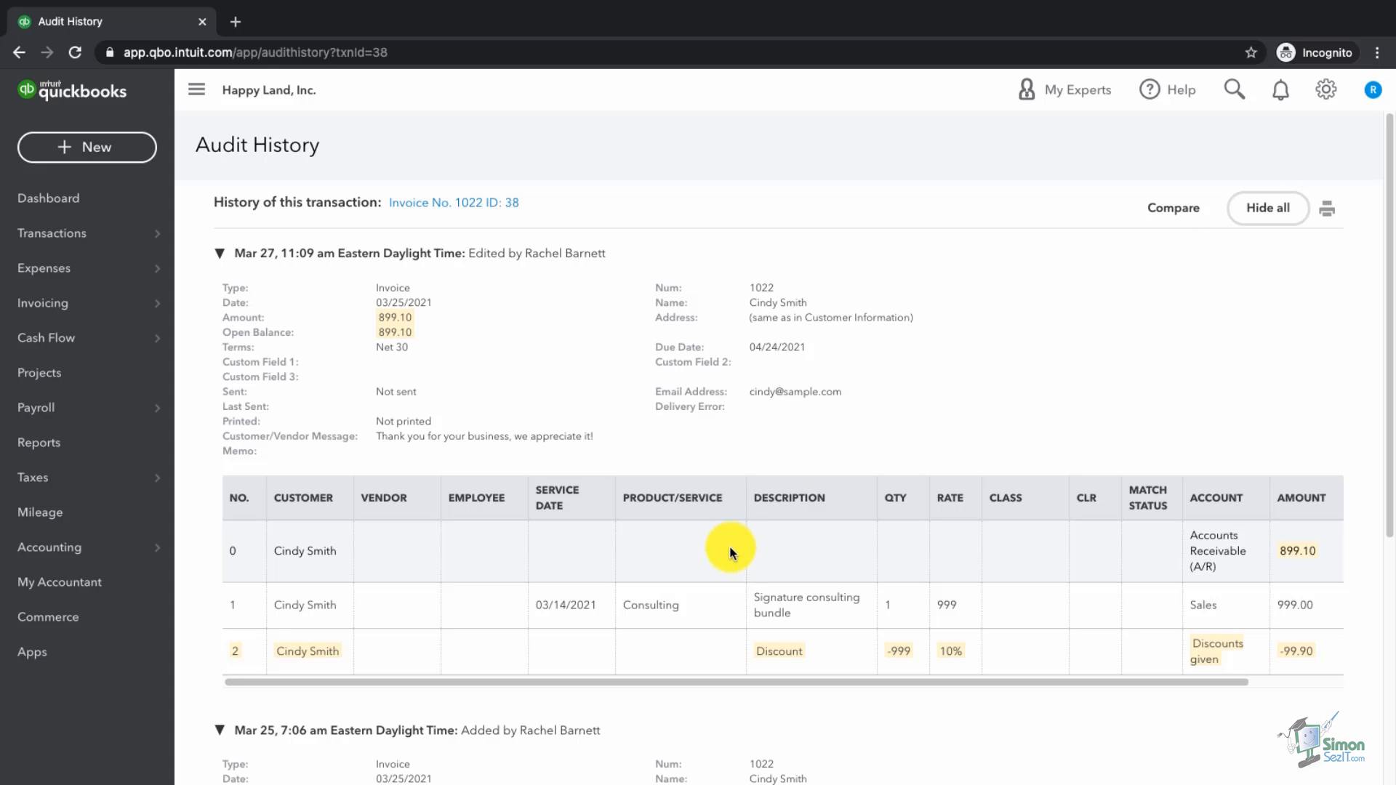
{"action": "scroll", "coordinate": [730, 550], "scroll_direction": "down", "scroll_amount": 5}
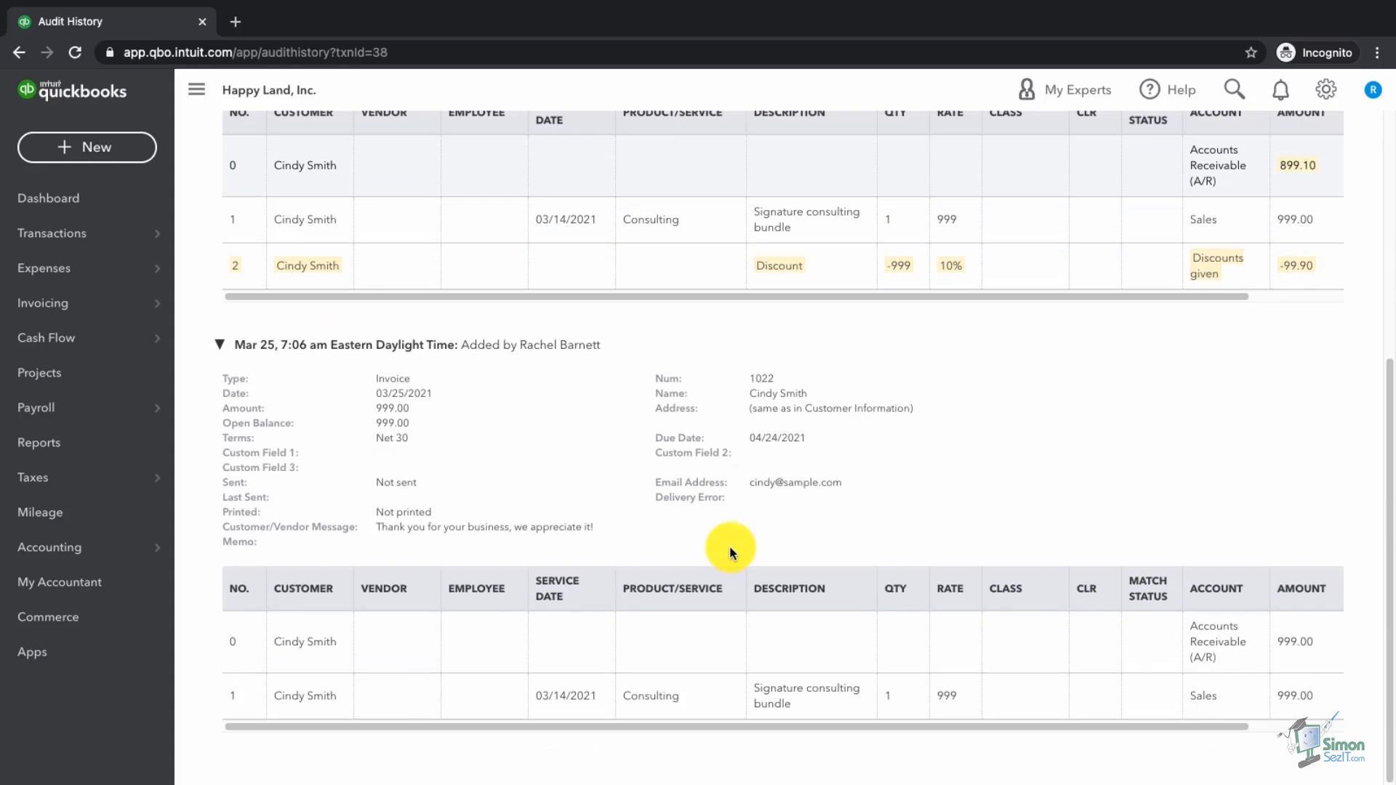
{"action": "scroll", "coordinate": [730, 550], "scroll_direction": "up", "scroll_amount": 3}
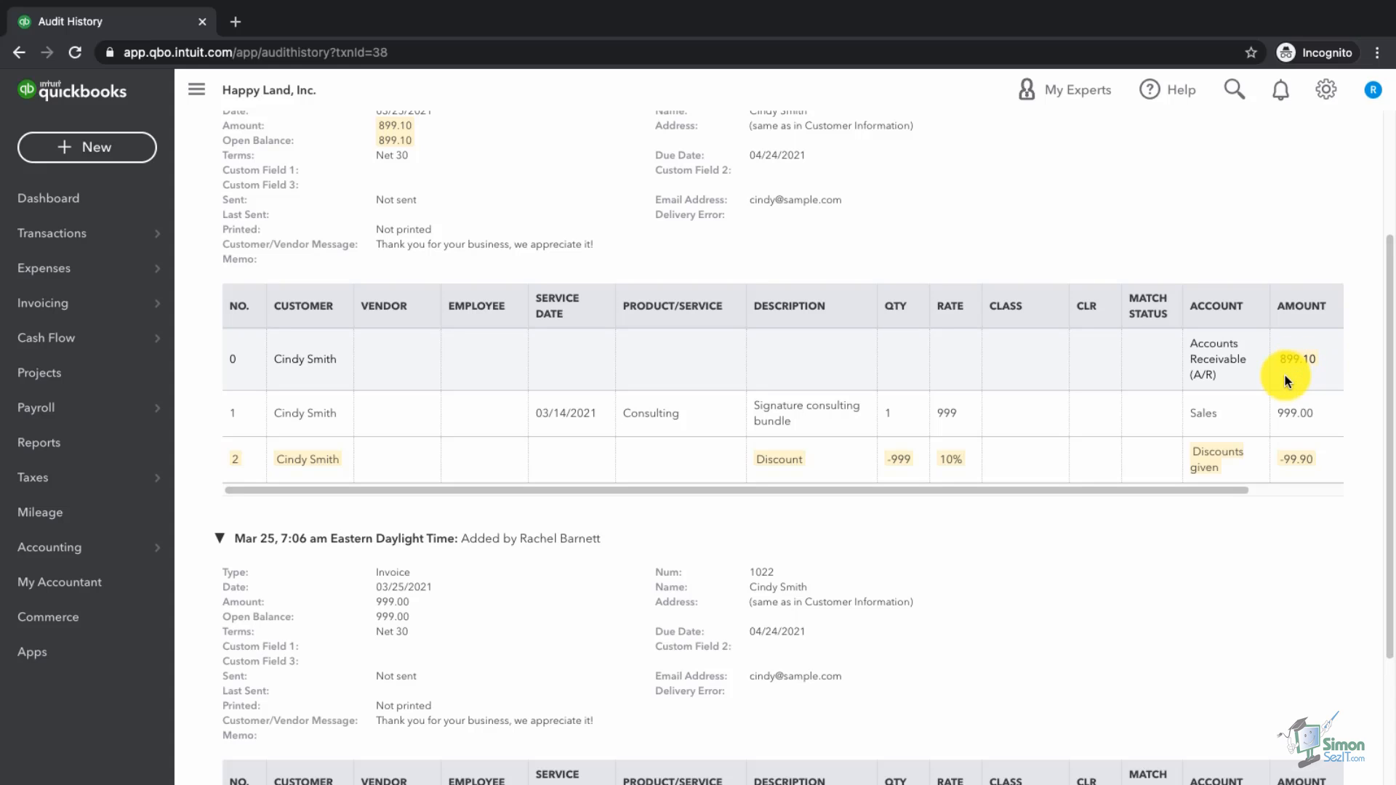
{"action": "scroll", "coordinate": [1285, 380], "scroll_direction": "up", "scroll_amount": 3}
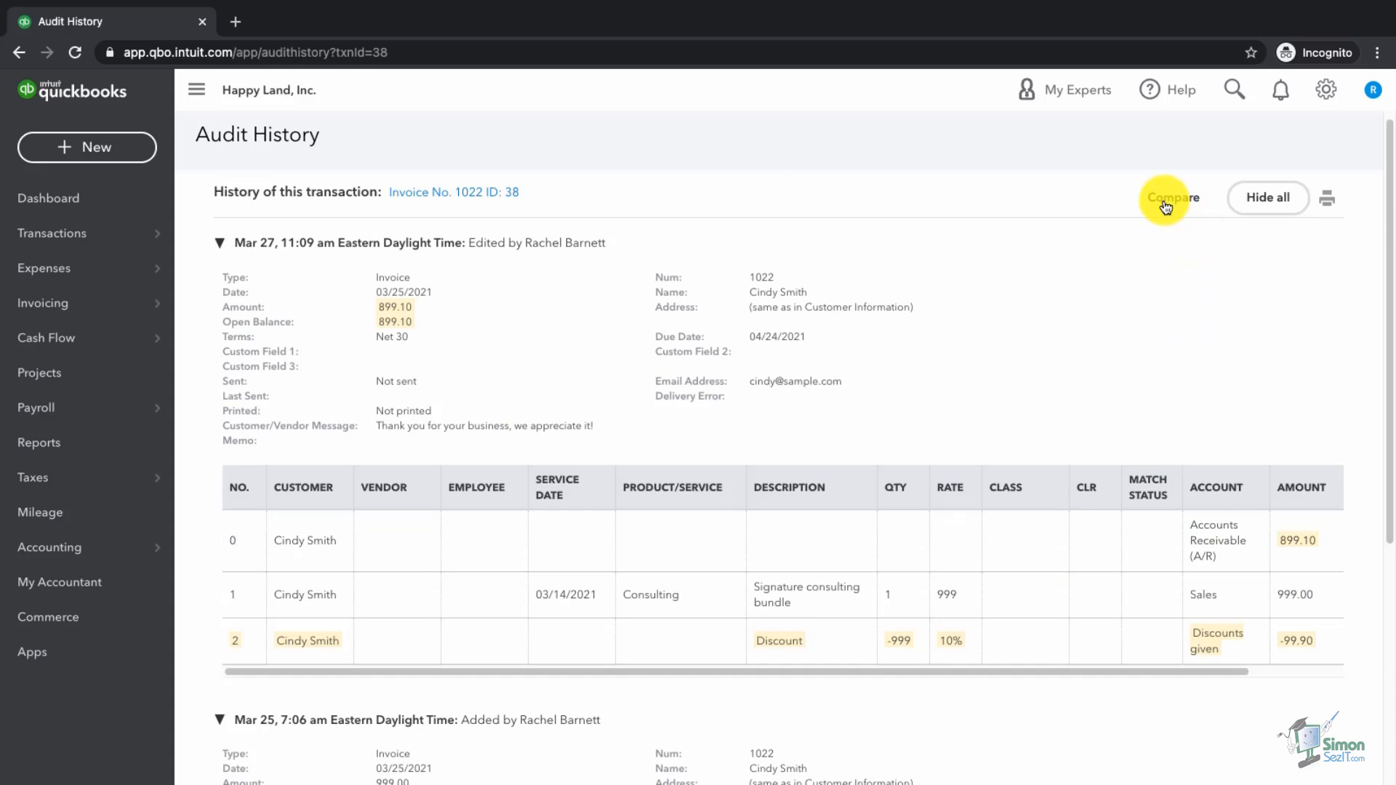
Step: Compare invoice 1022's versions and review the fields: 999.00 versus 899.10
{"action": "left_click", "coordinate": [1166, 208]}
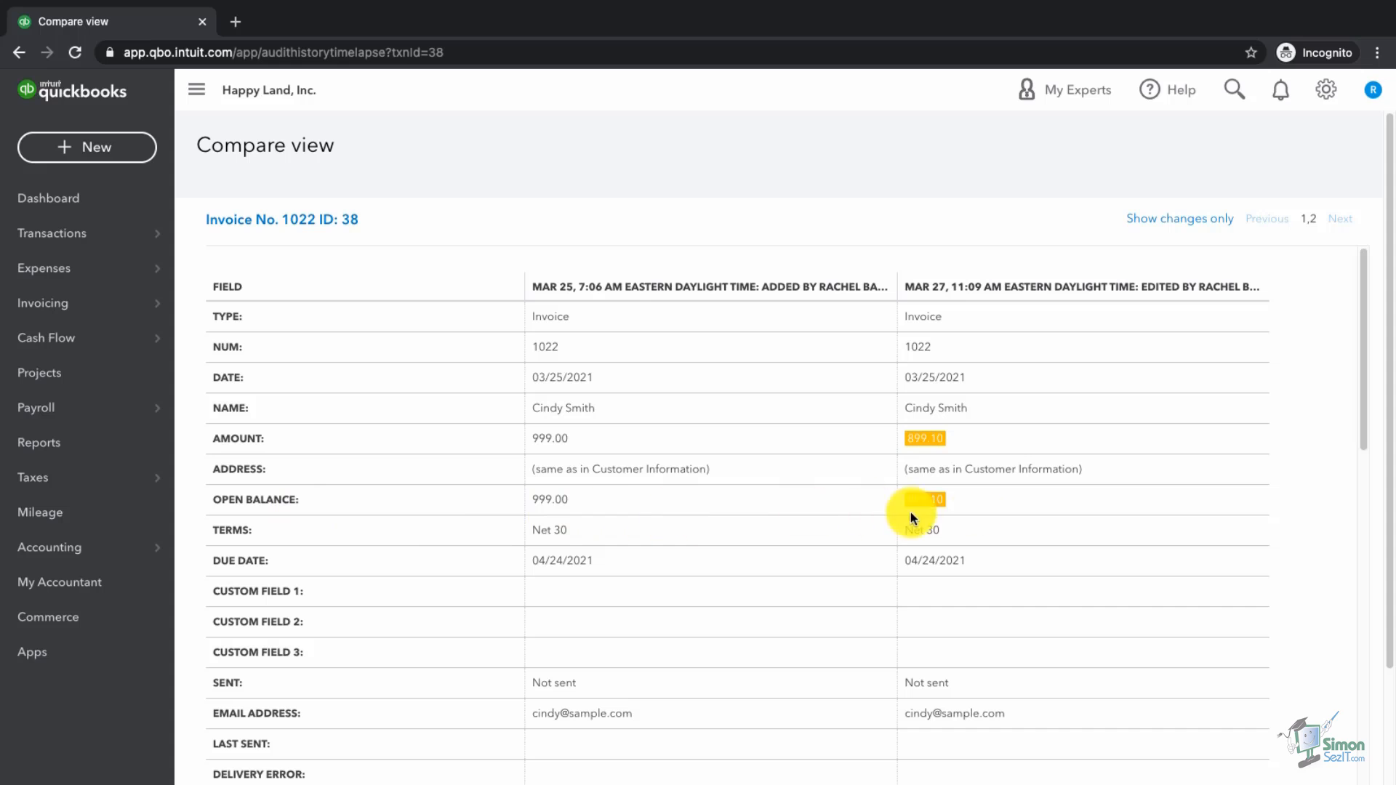
{"action": "scroll", "coordinate": [1001, 510], "scroll_direction": "down", "scroll_amount": 7}
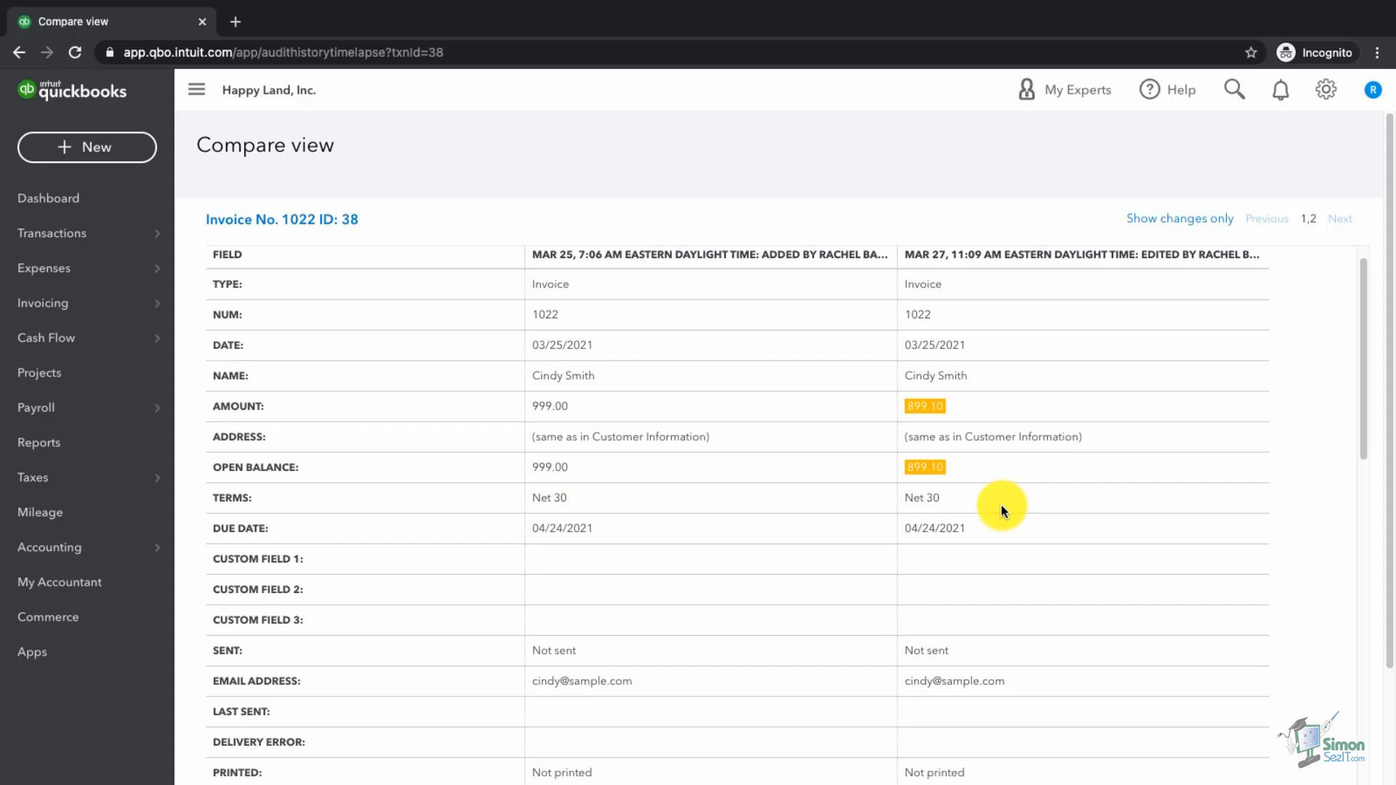
{"action": "scroll", "coordinate": [1001, 511], "scroll_direction": "down", "scroll_amount": 4}
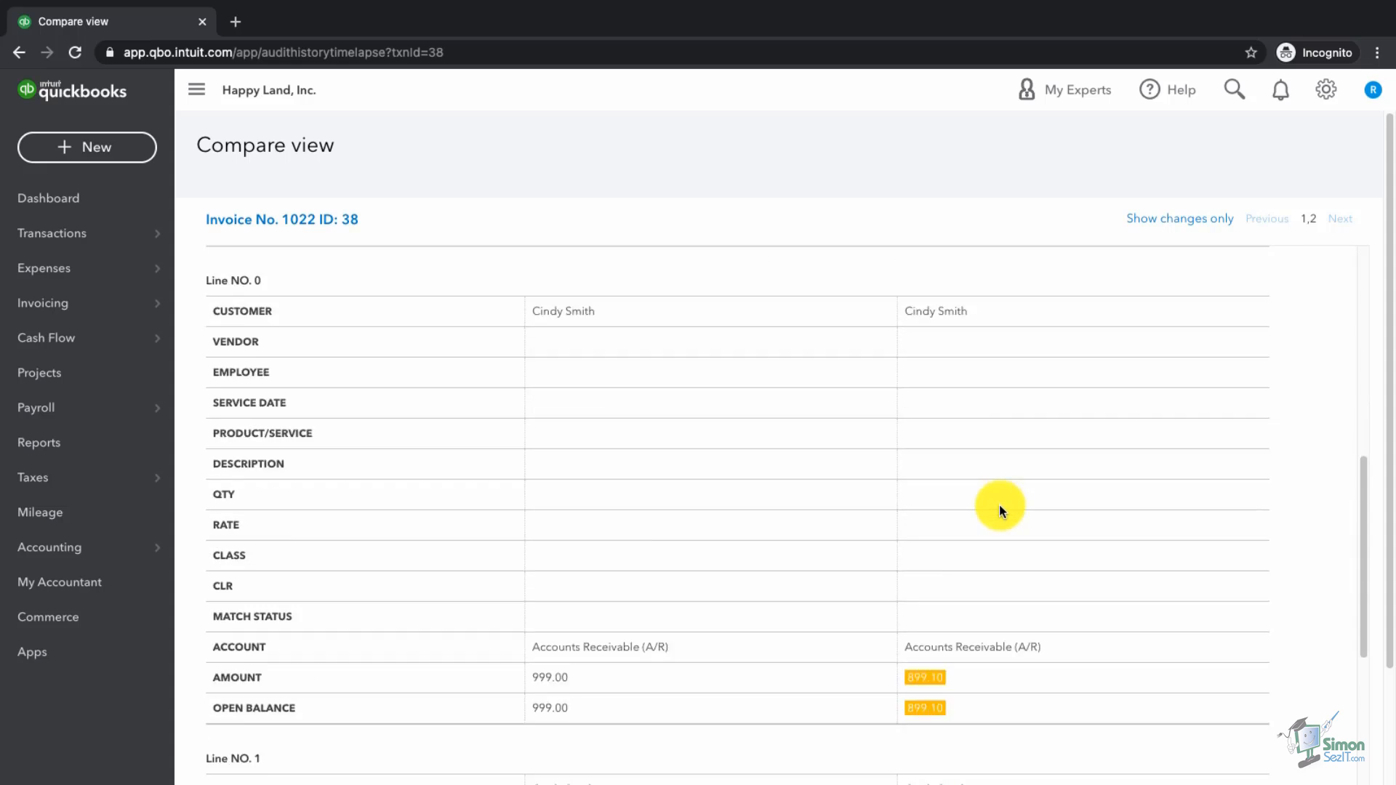
{"action": "scroll", "coordinate": [1001, 510], "scroll_direction": "up", "scroll_amount": 3}
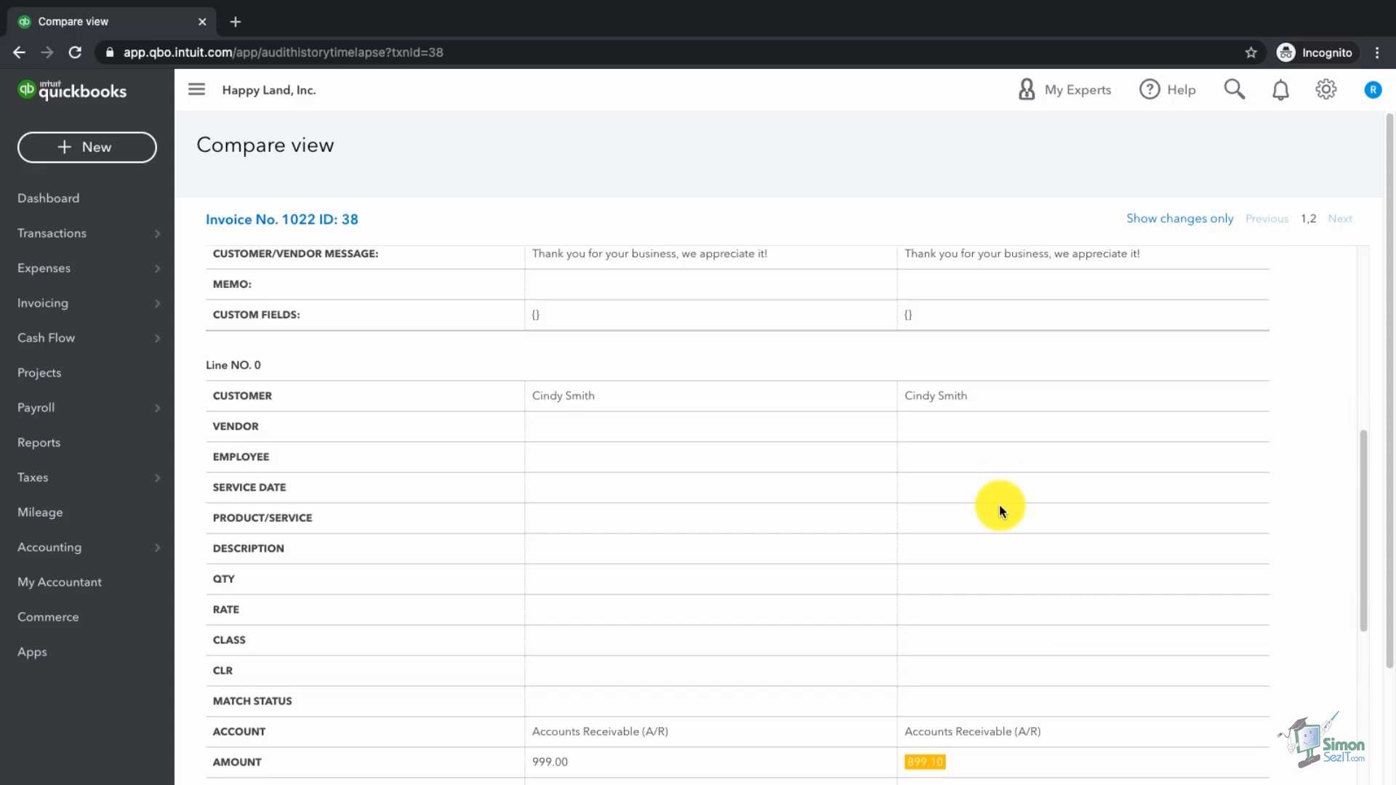
{"action": "scroll", "coordinate": [1000, 511], "scroll_direction": "up", "scroll_amount": 1}
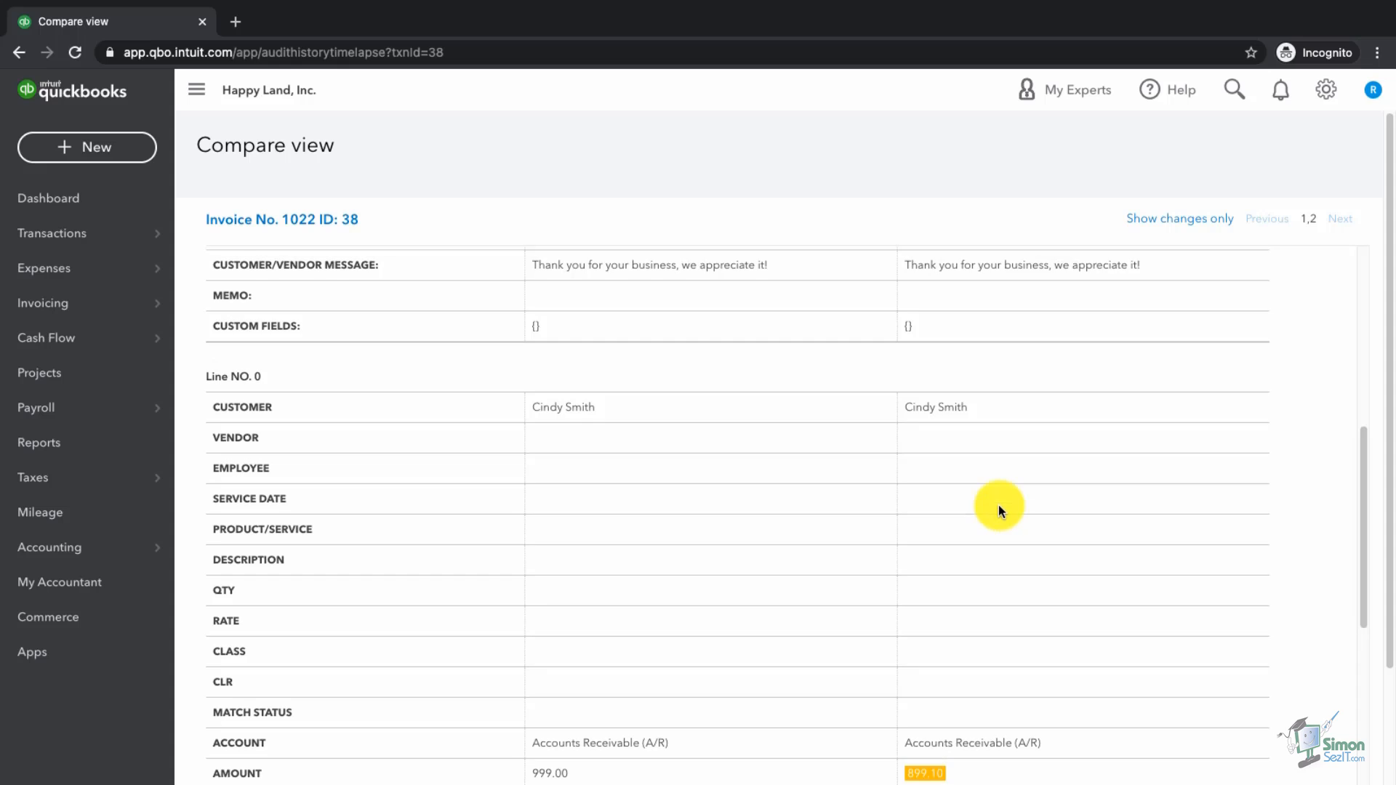
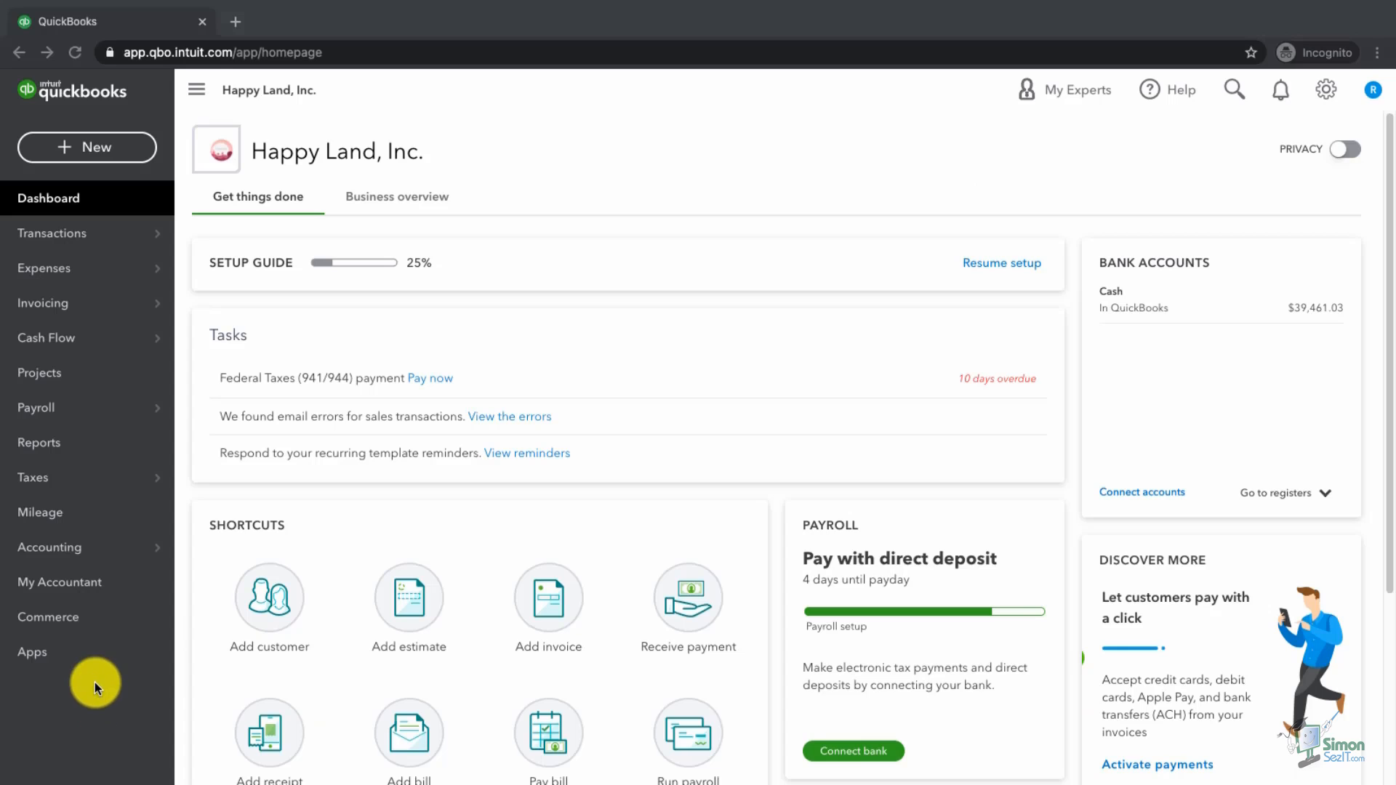
Step: Go to Reports and scroll the standard report list down to Business overview
{"action": "left_click", "coordinate": [48, 445]}
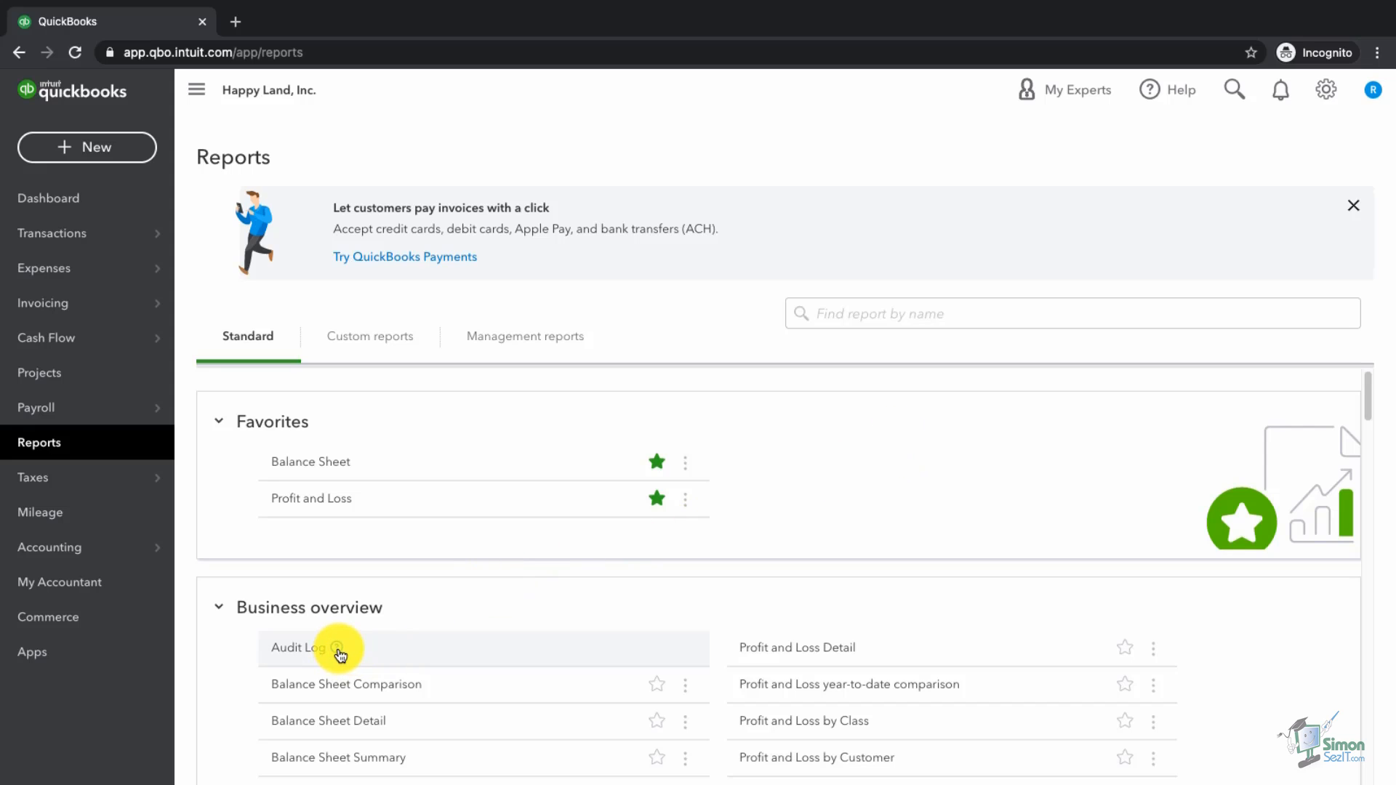
{"action": "scroll", "coordinate": [567, 637], "scroll_direction": "down", "scroll_amount": 1}
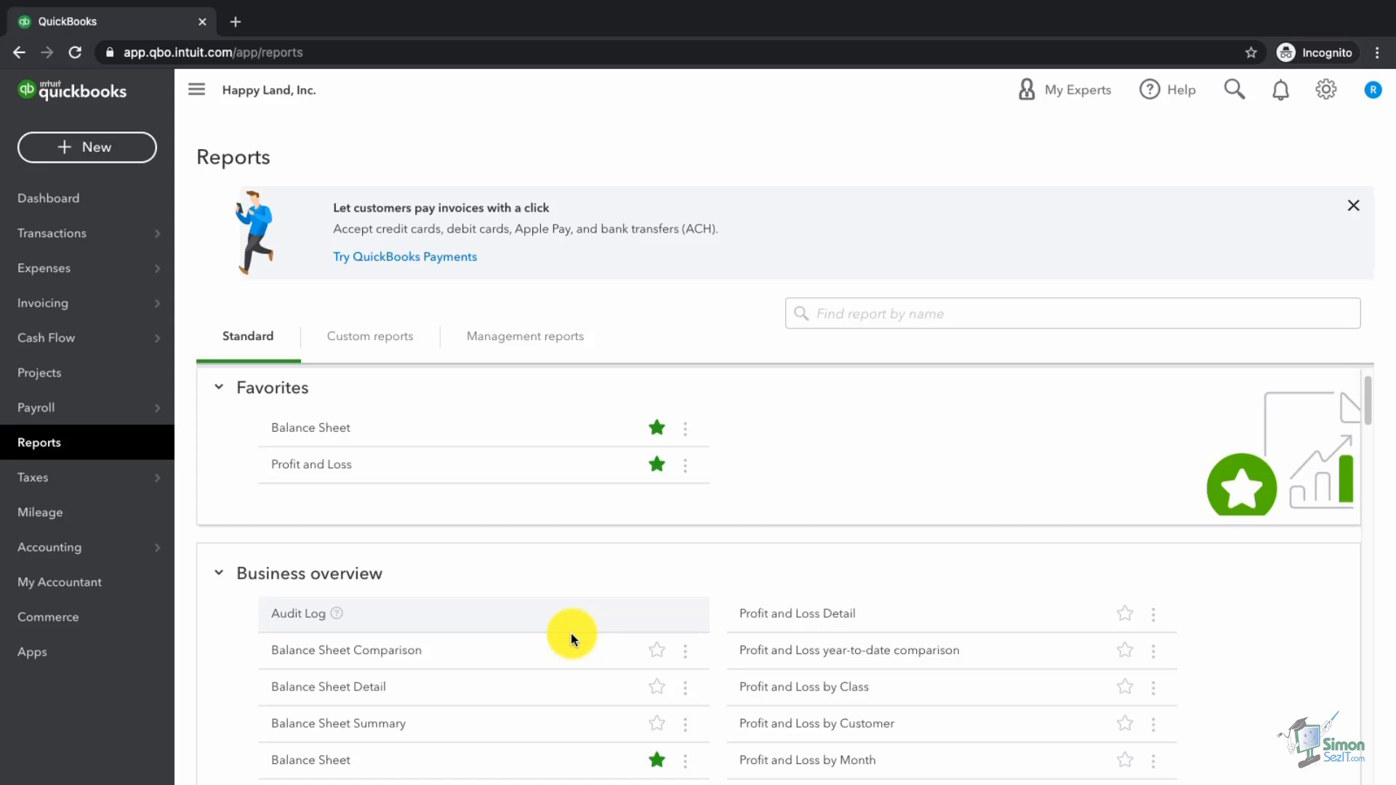
{"action": "scroll", "coordinate": [570, 635], "scroll_direction": "down", "scroll_amount": 2}
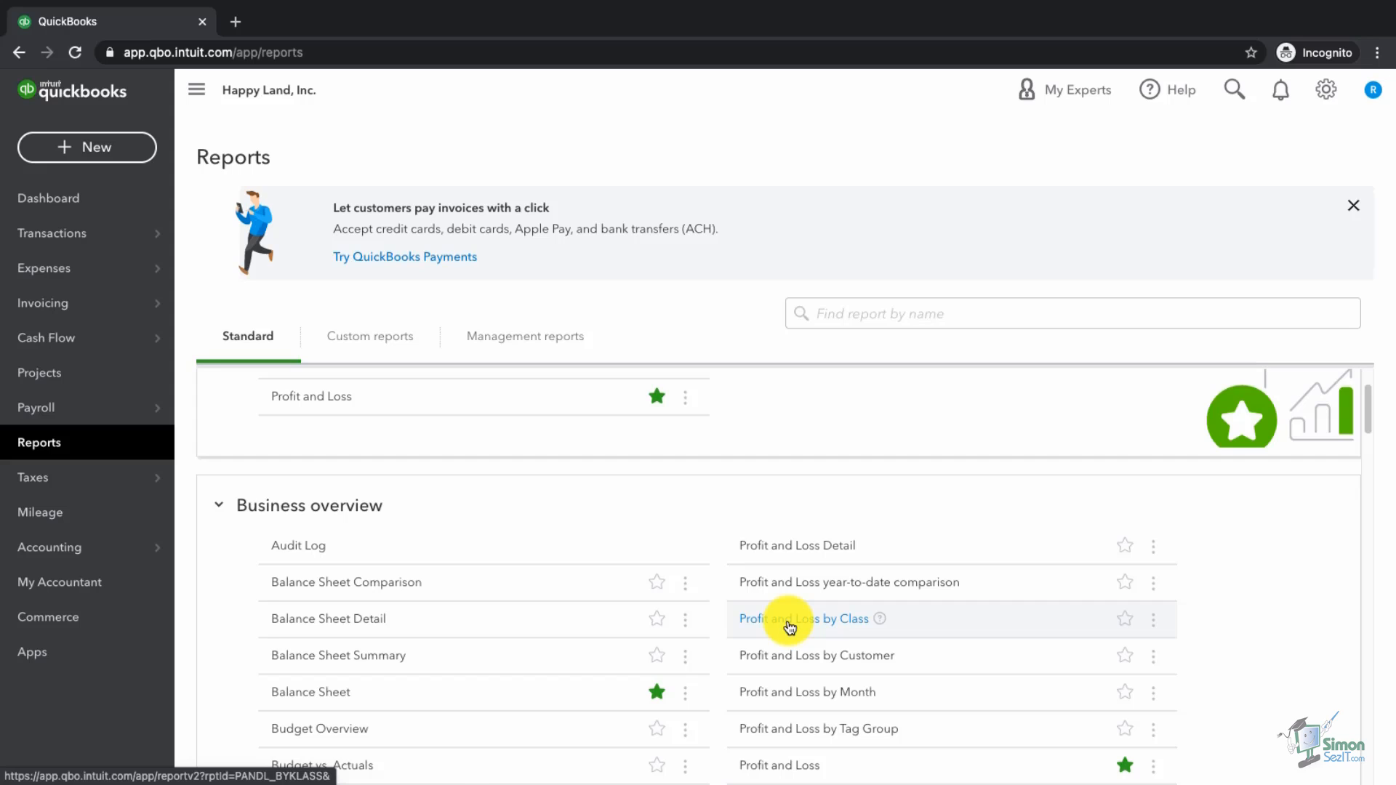
{"action": "left_click", "coordinate": [788, 624]}
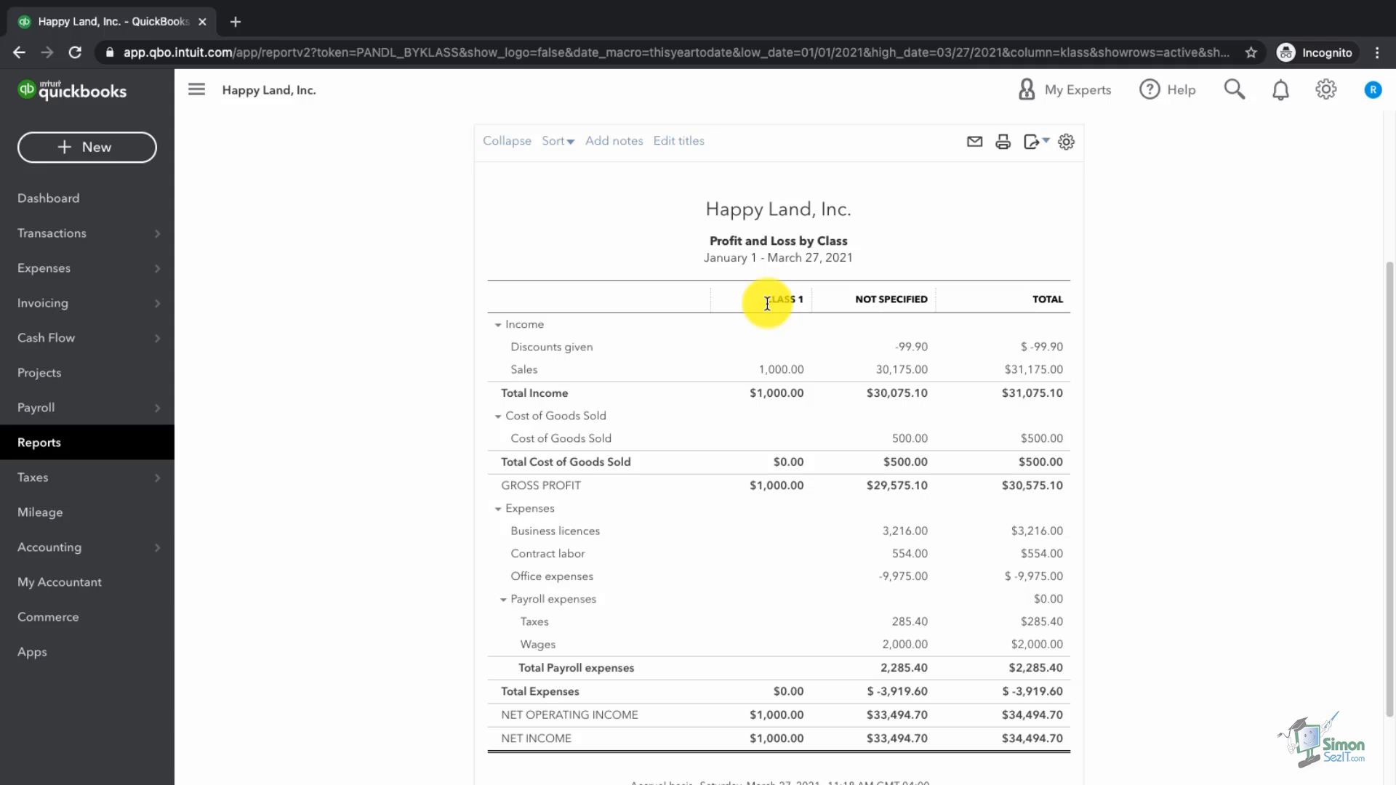
{"action": "left_click", "coordinate": [58, 443]}
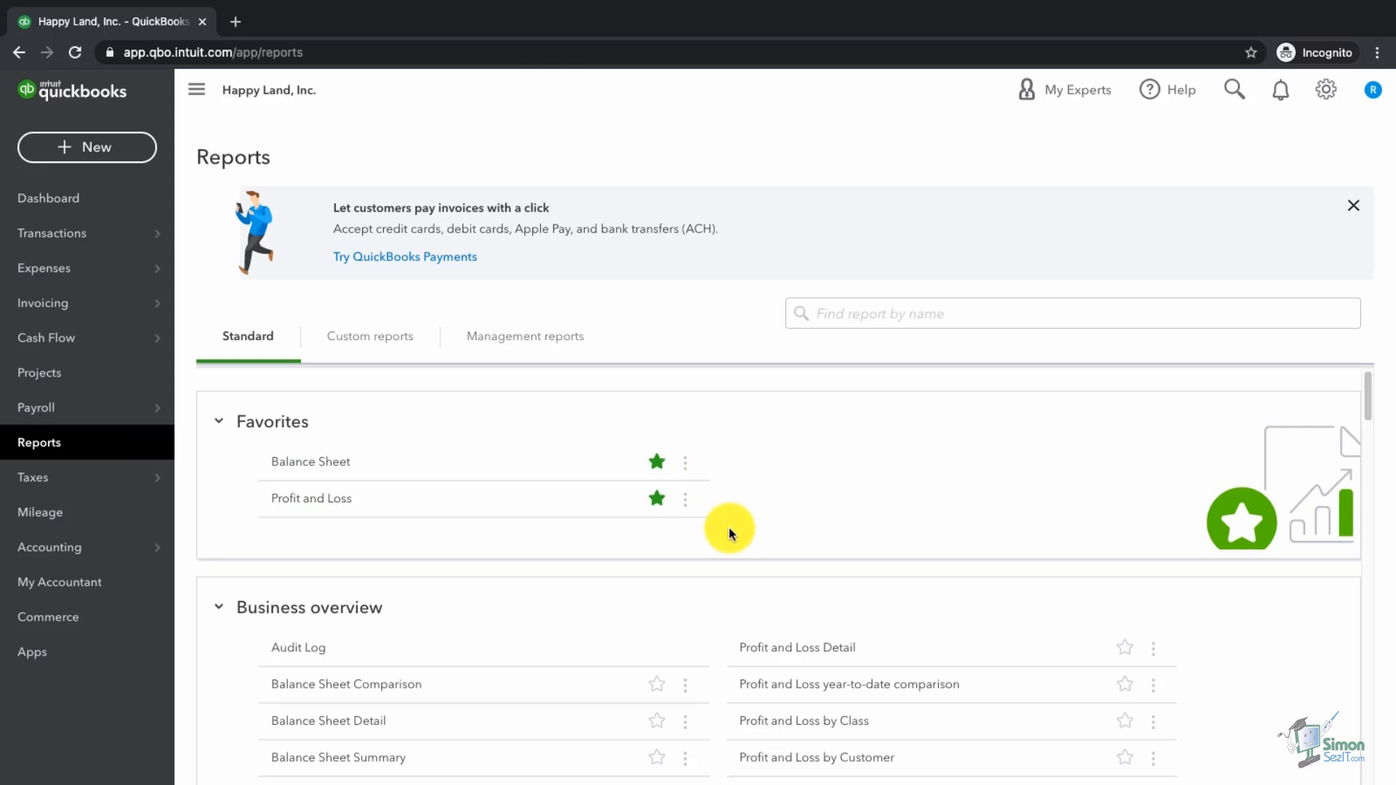
{"action": "scroll", "coordinate": [727, 527], "scroll_direction": "down", "scroll_amount": 3}
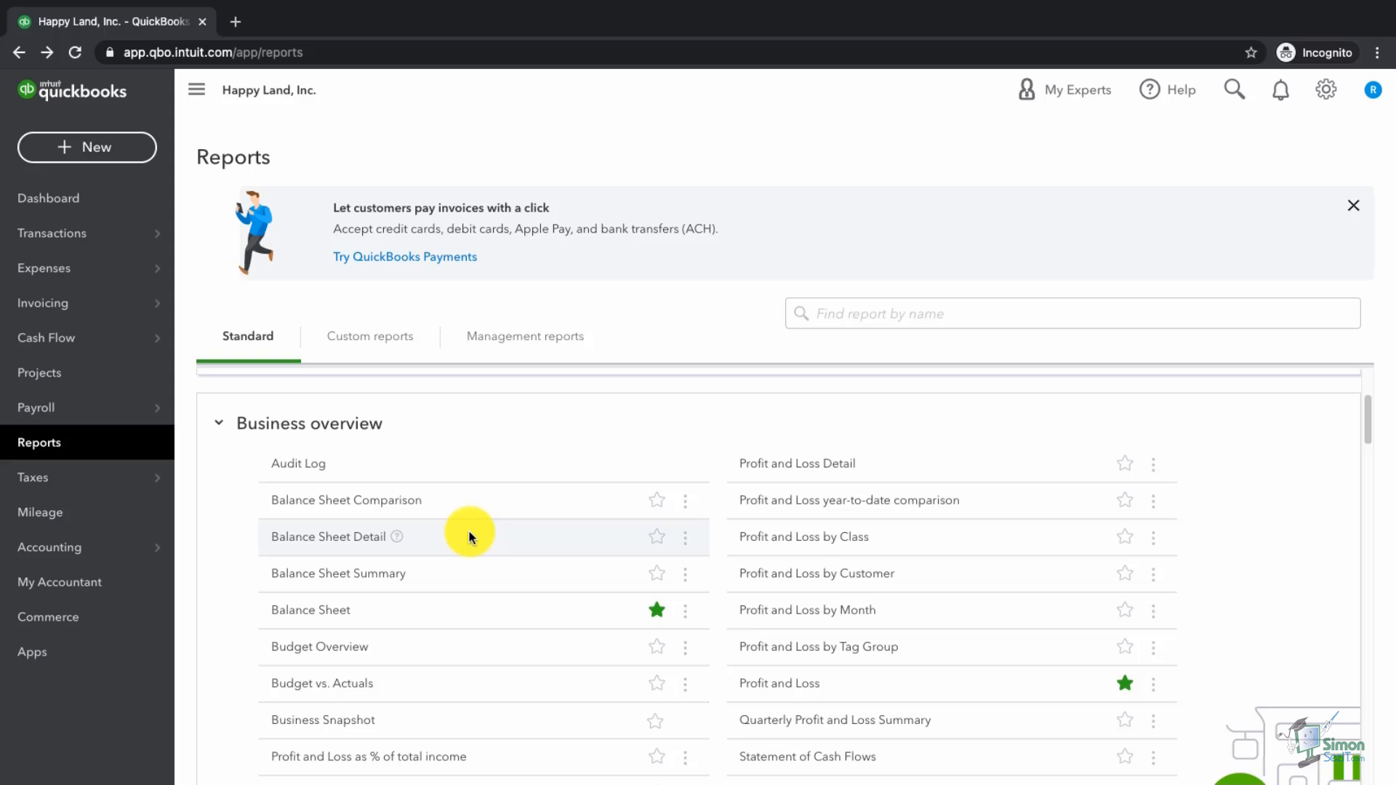
{"action": "scroll", "coordinate": [469, 536], "scroll_direction": "down", "scroll_amount": 1}
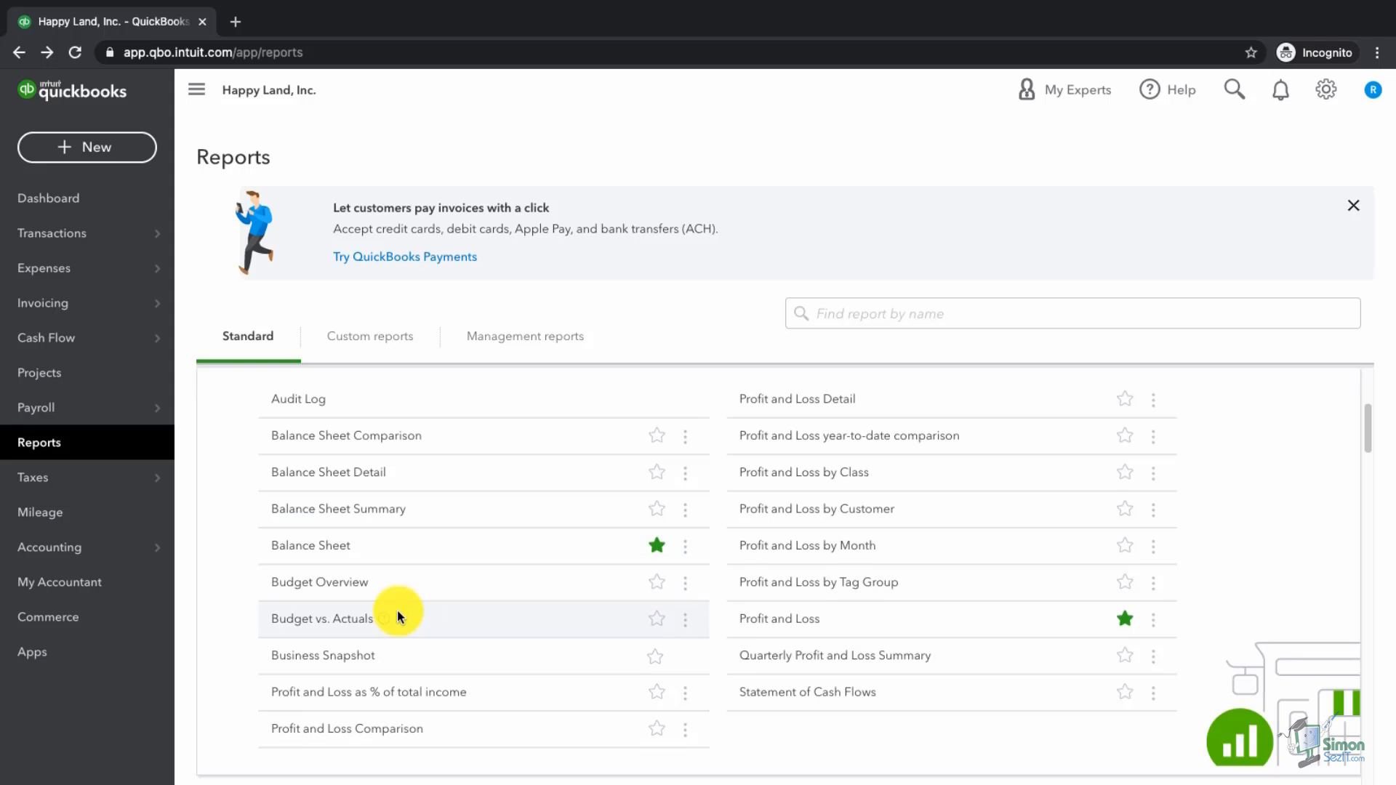
Step: Run the Budget Overview for 2021 Budget - FY21 P&L over All Dates and review it
{"action": "left_click", "coordinate": [313, 585]}
{"action": "left_click", "coordinate": [312, 297]}
{"action": "left_click", "coordinate": [333, 320]}
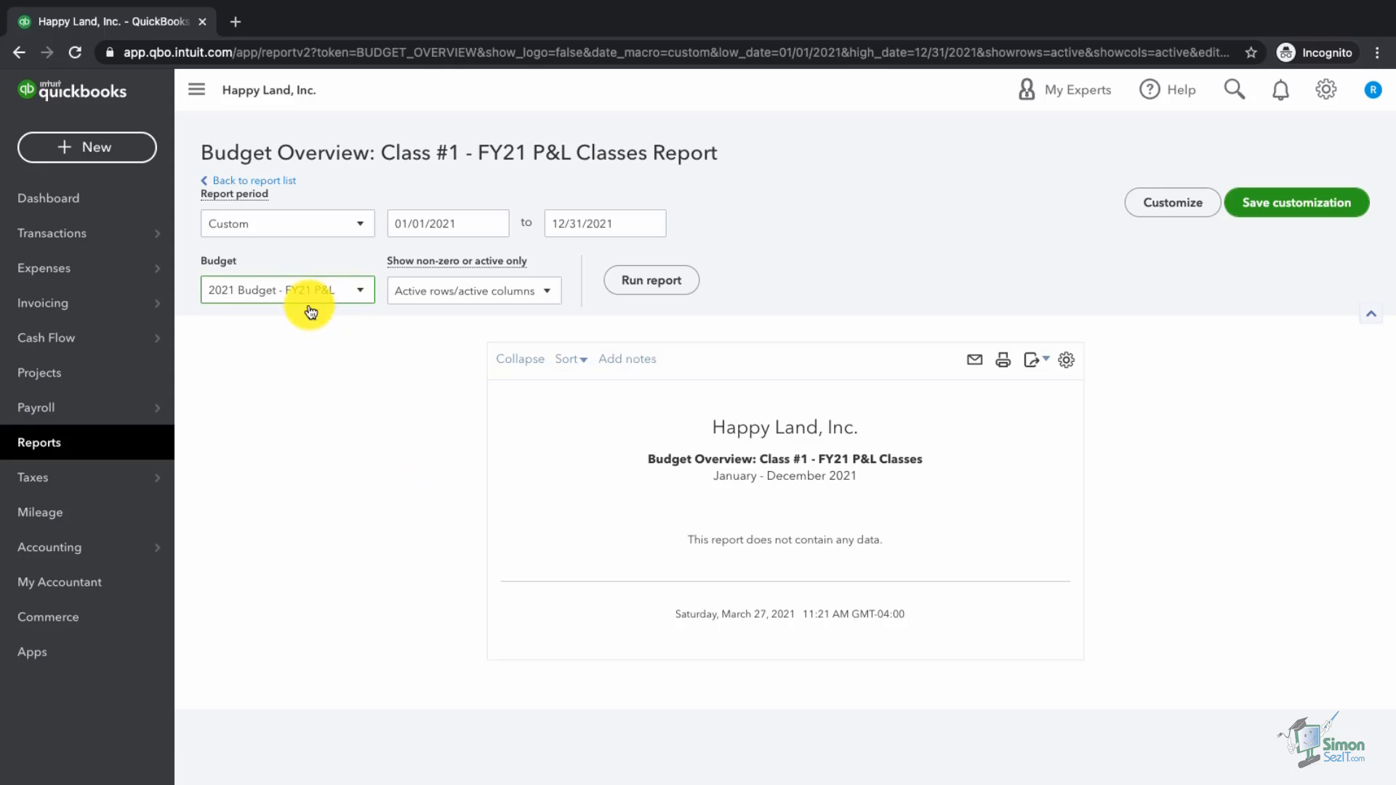
{"action": "left_click", "coordinate": [298, 231]}
{"action": "left_click", "coordinate": [294, 255]}
{"action": "left_click", "coordinate": [654, 285]}
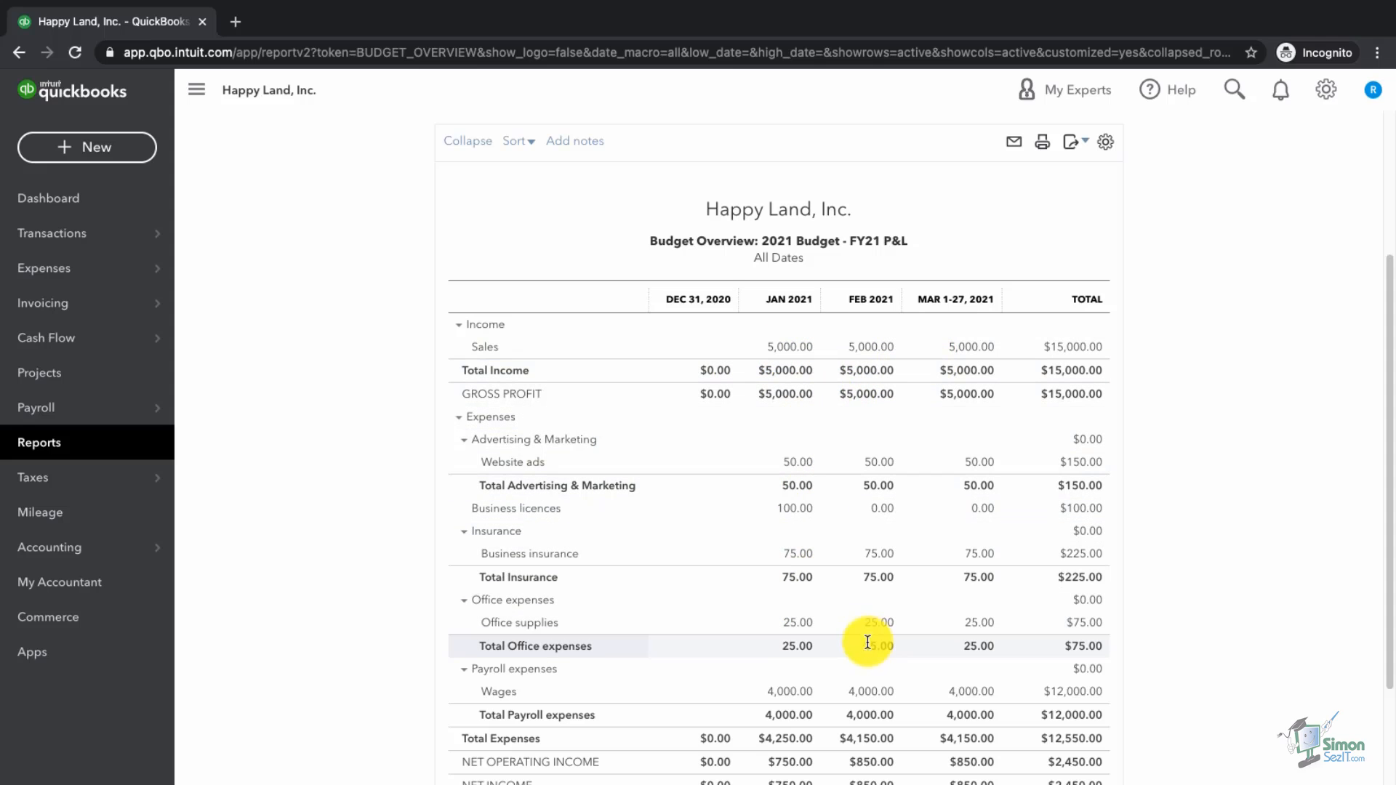
{"action": "scroll", "coordinate": [869, 650], "scroll_direction": "down", "scroll_amount": 1}
{"action": "scroll", "coordinate": [867, 650], "scroll_direction": "down", "scroll_amount": 2}
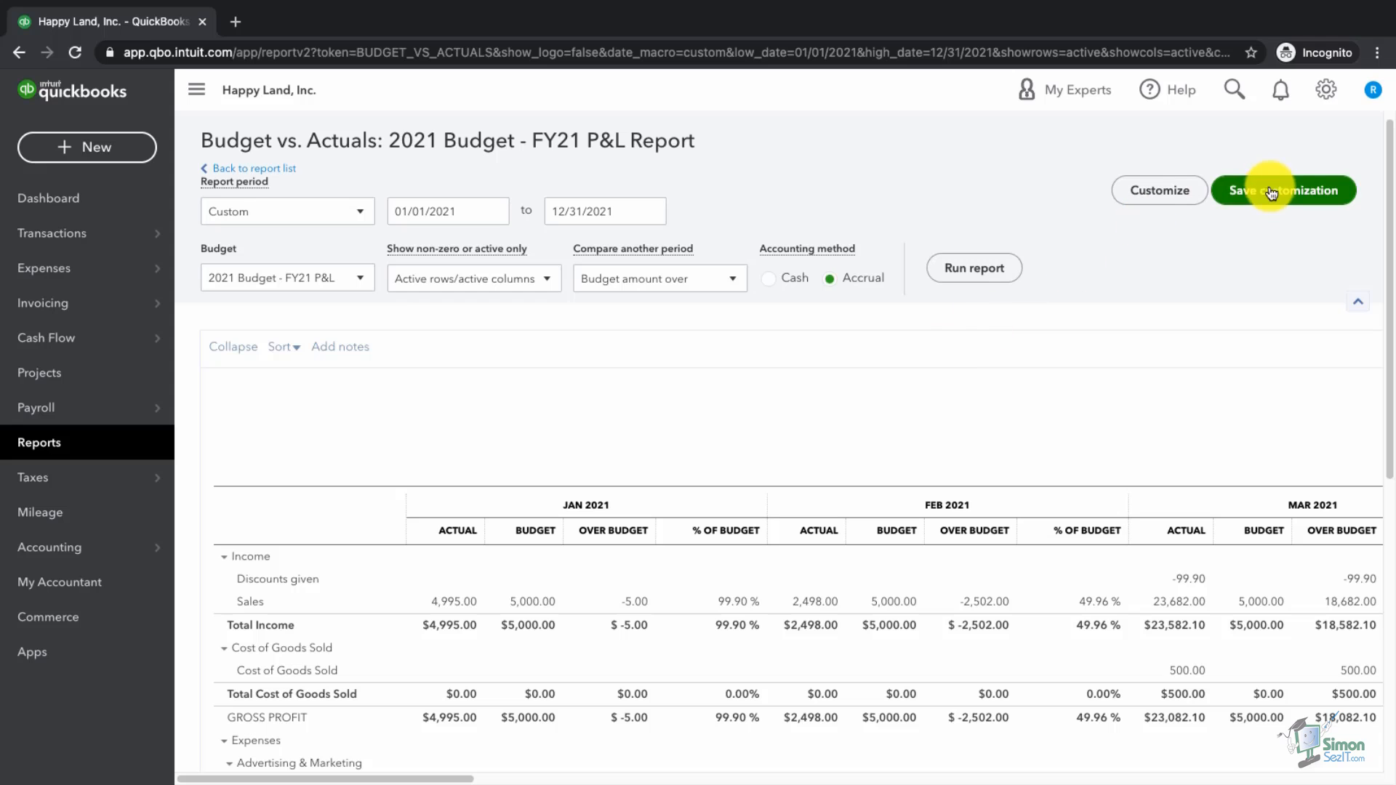
Step: Open the gear menu of company settings and tools
{"action": "left_click", "coordinate": [1326, 90]}
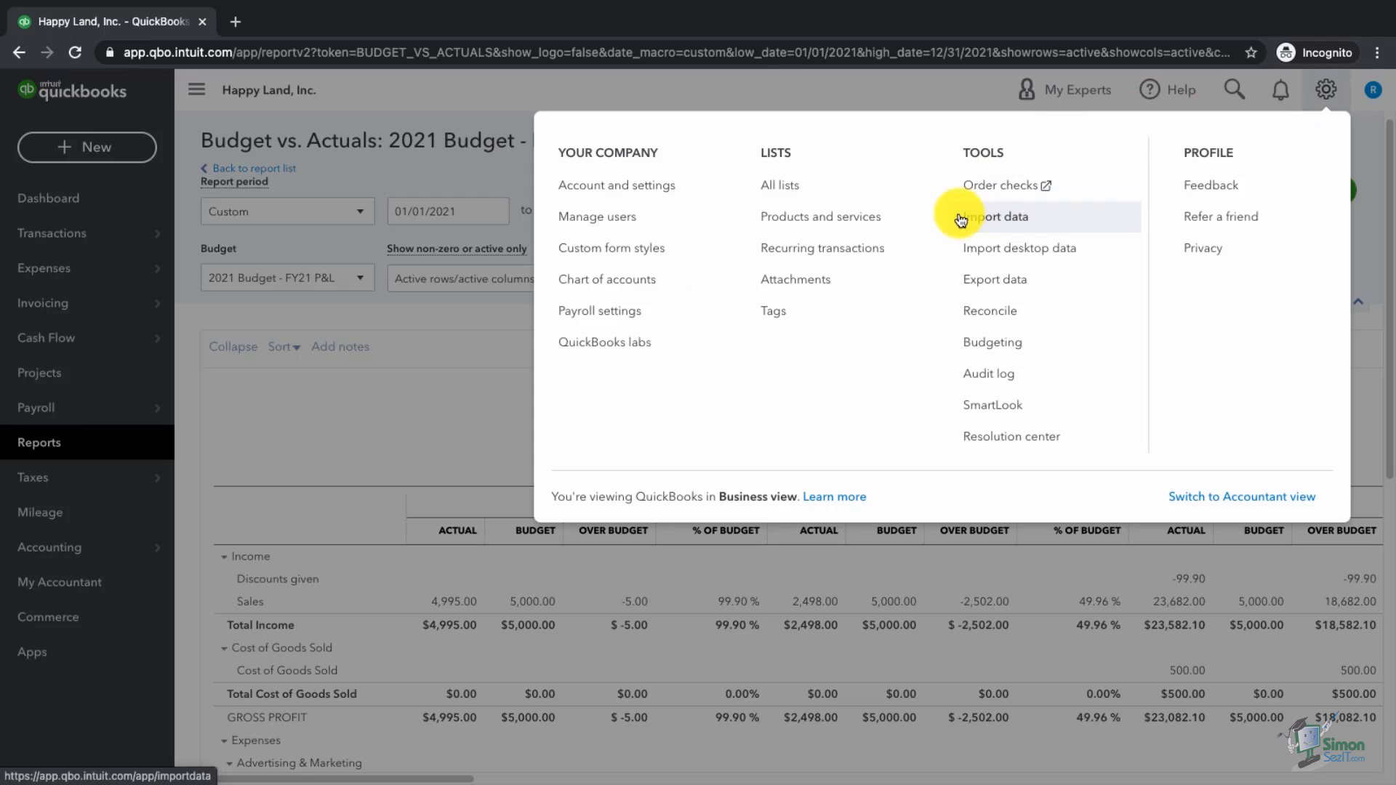
Step: View the Budgets list, then return to Reports and scroll to Business overview
{"action": "left_click", "coordinate": [973, 339]}
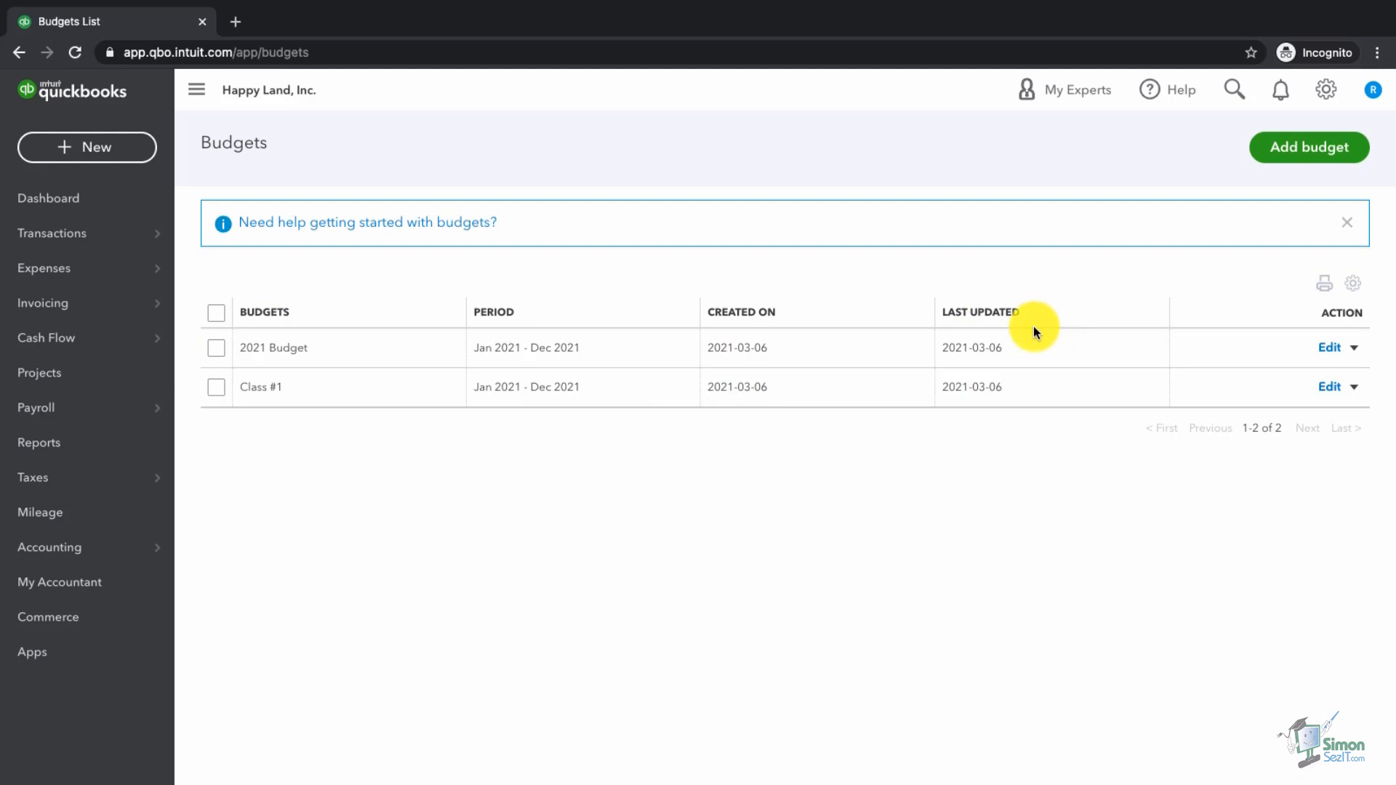
{"action": "left_click", "coordinate": [38, 453]}
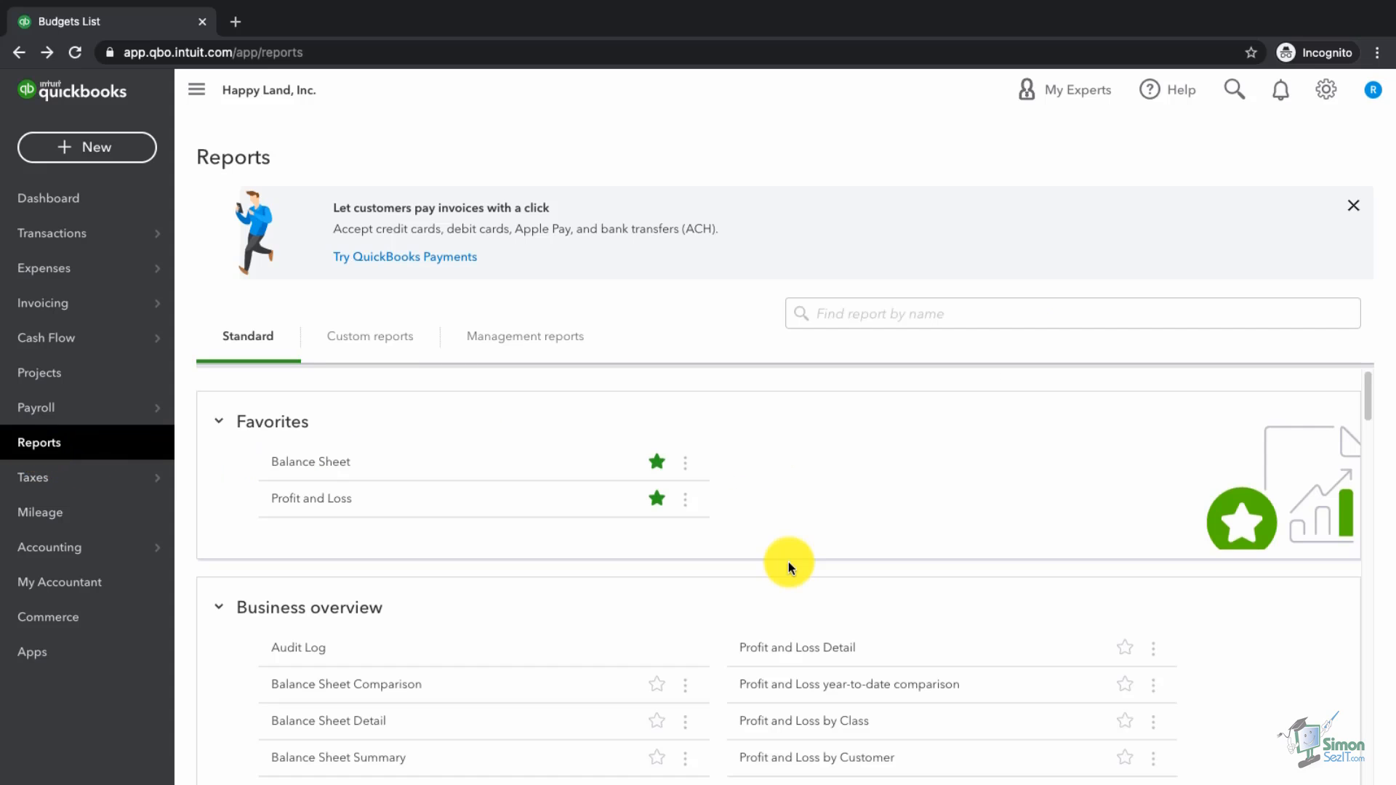
{"action": "scroll", "coordinate": [788, 560], "scroll_direction": "down", "scroll_amount": 3}
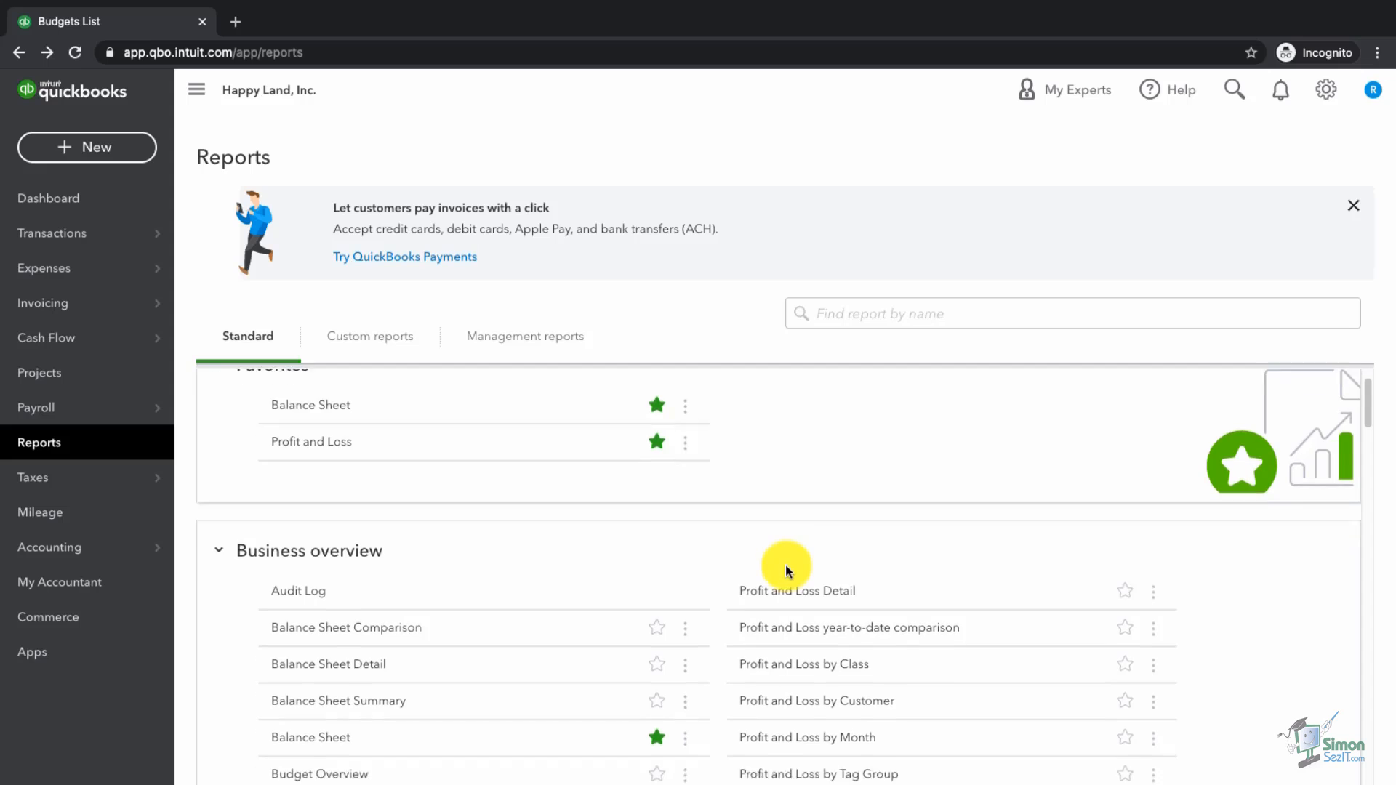
{"action": "scroll", "coordinate": [786, 571], "scroll_direction": "down", "scroll_amount": 2}
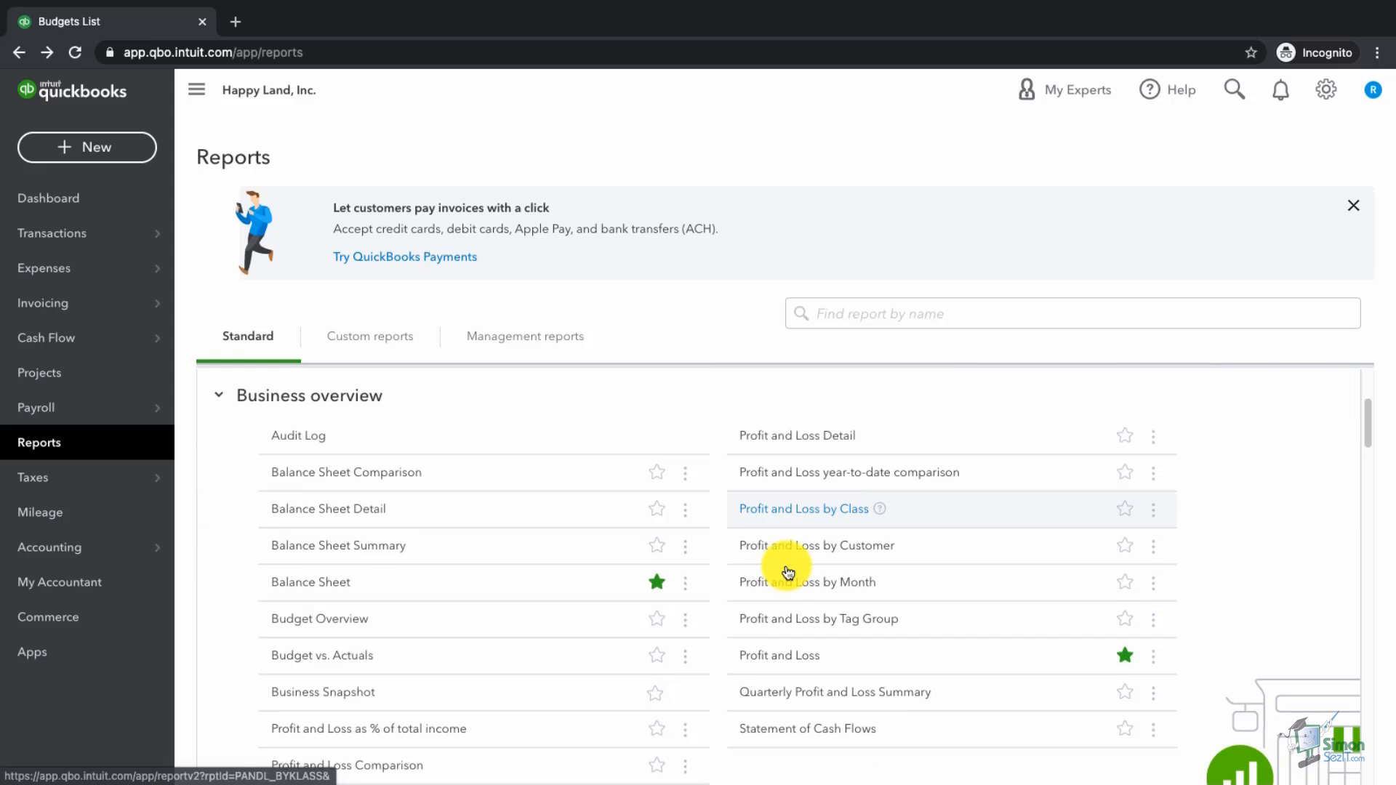
{"action": "left_click", "coordinate": [324, 698]}
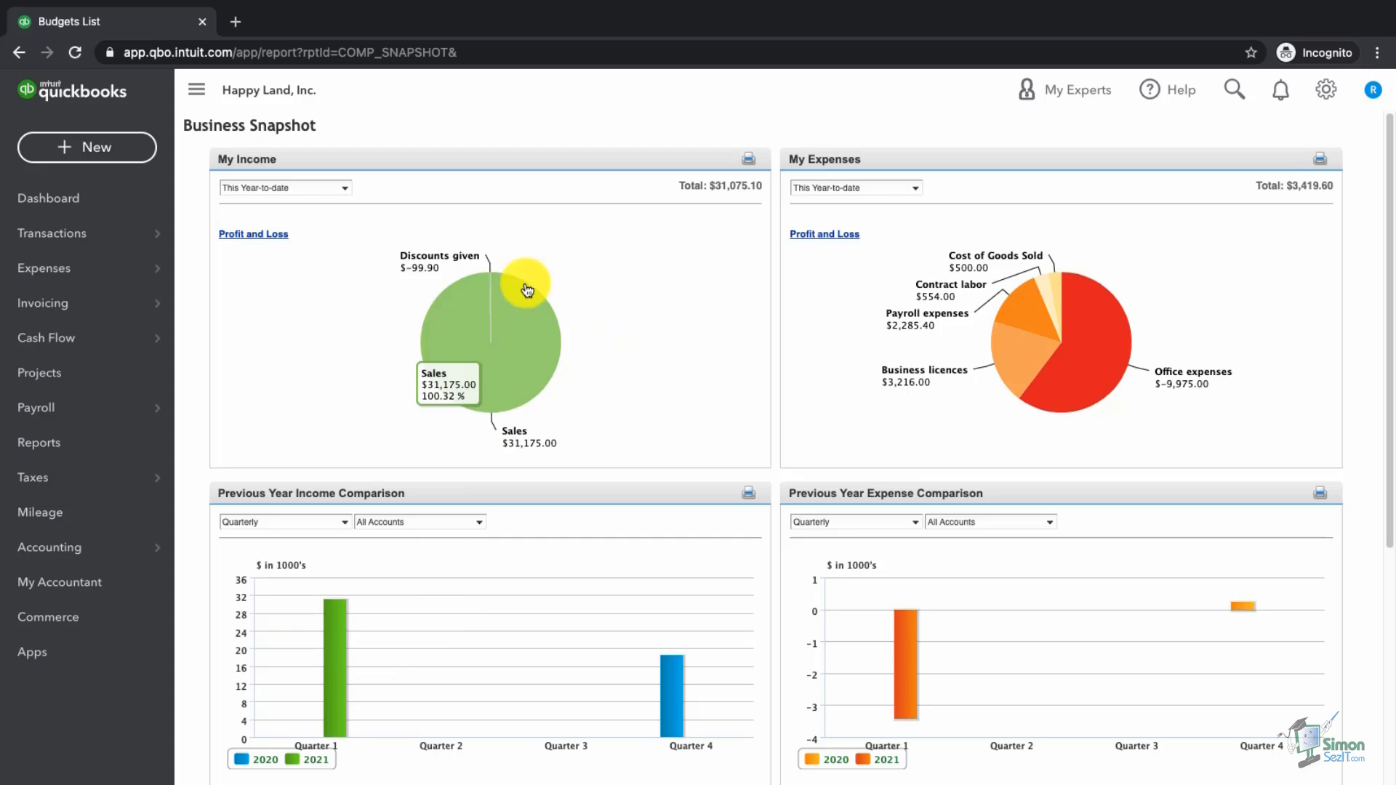
{"action": "left_click", "coordinate": [322, 192]}
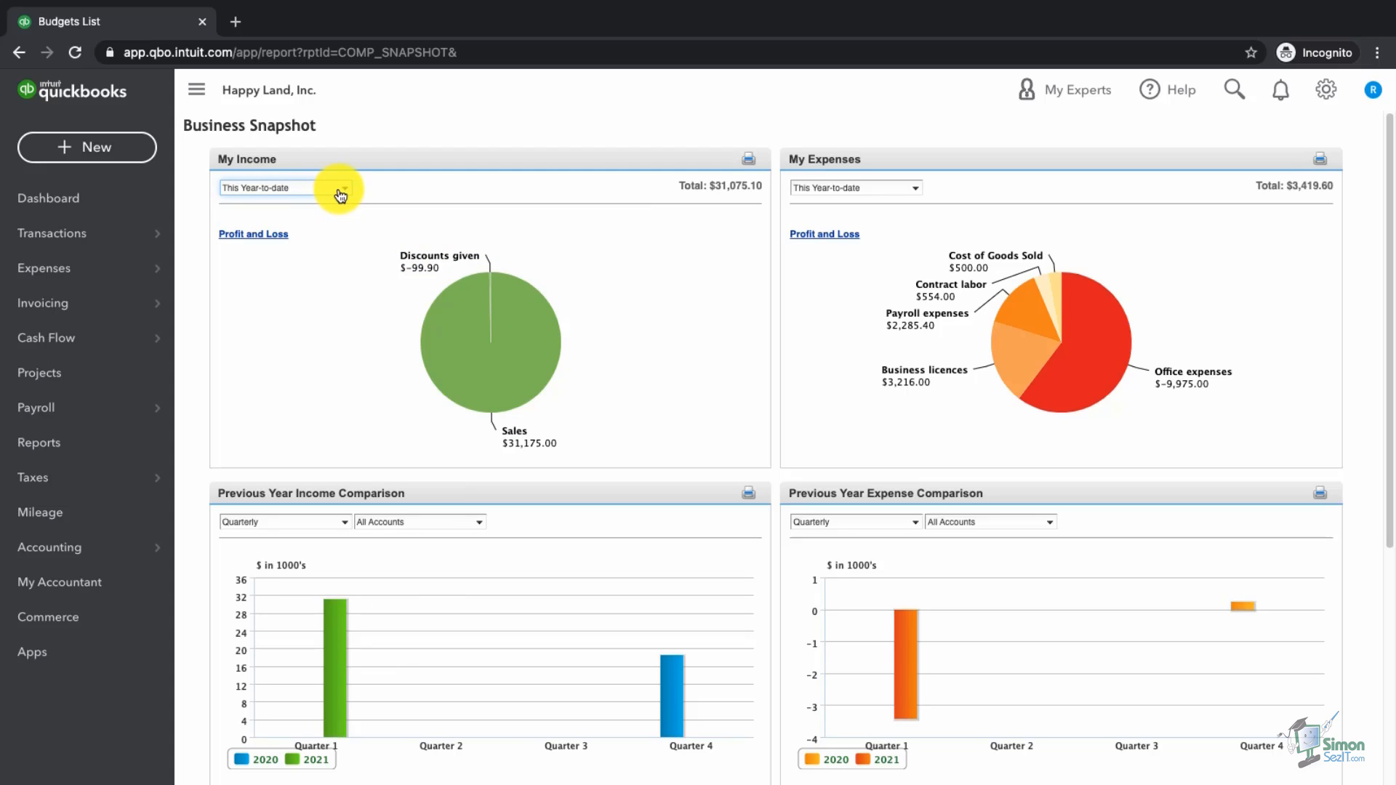
{"action": "left_click", "coordinate": [340, 191]}
{"action": "left_click", "coordinate": [343, 195]}
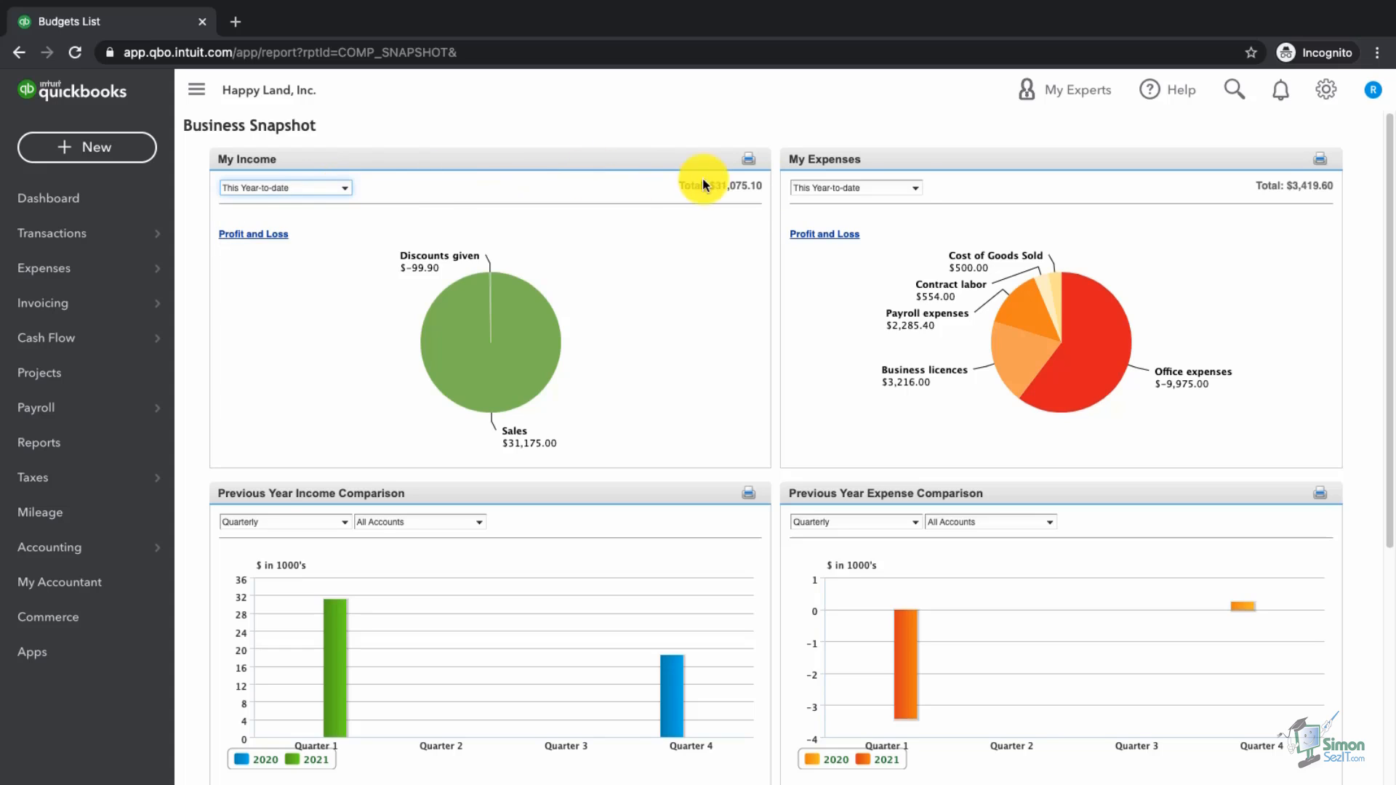
{"action": "left_click", "coordinate": [917, 190]}
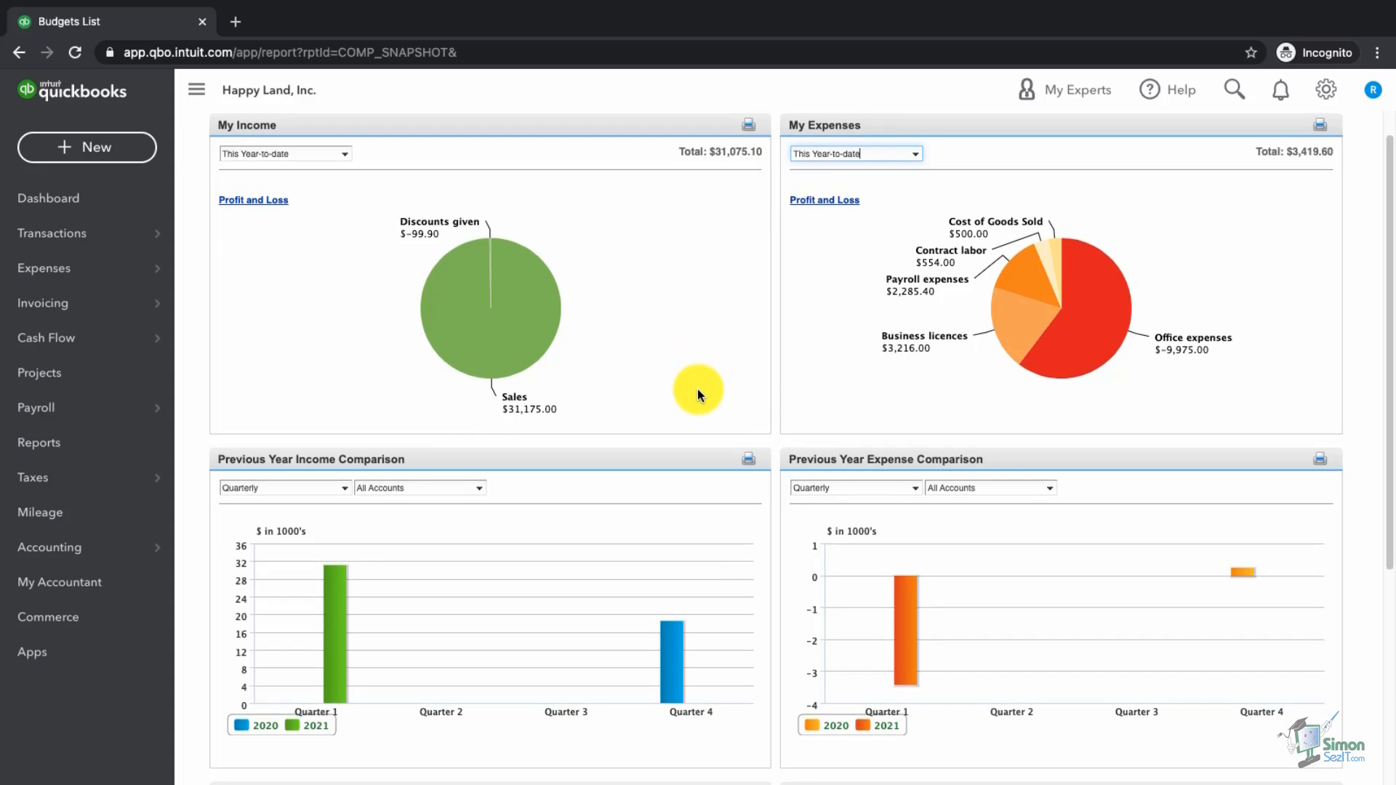
{"action": "scroll", "coordinate": [696, 390], "scroll_direction": "down", "scroll_amount": 3}
{"action": "left_click", "coordinate": [478, 294]}
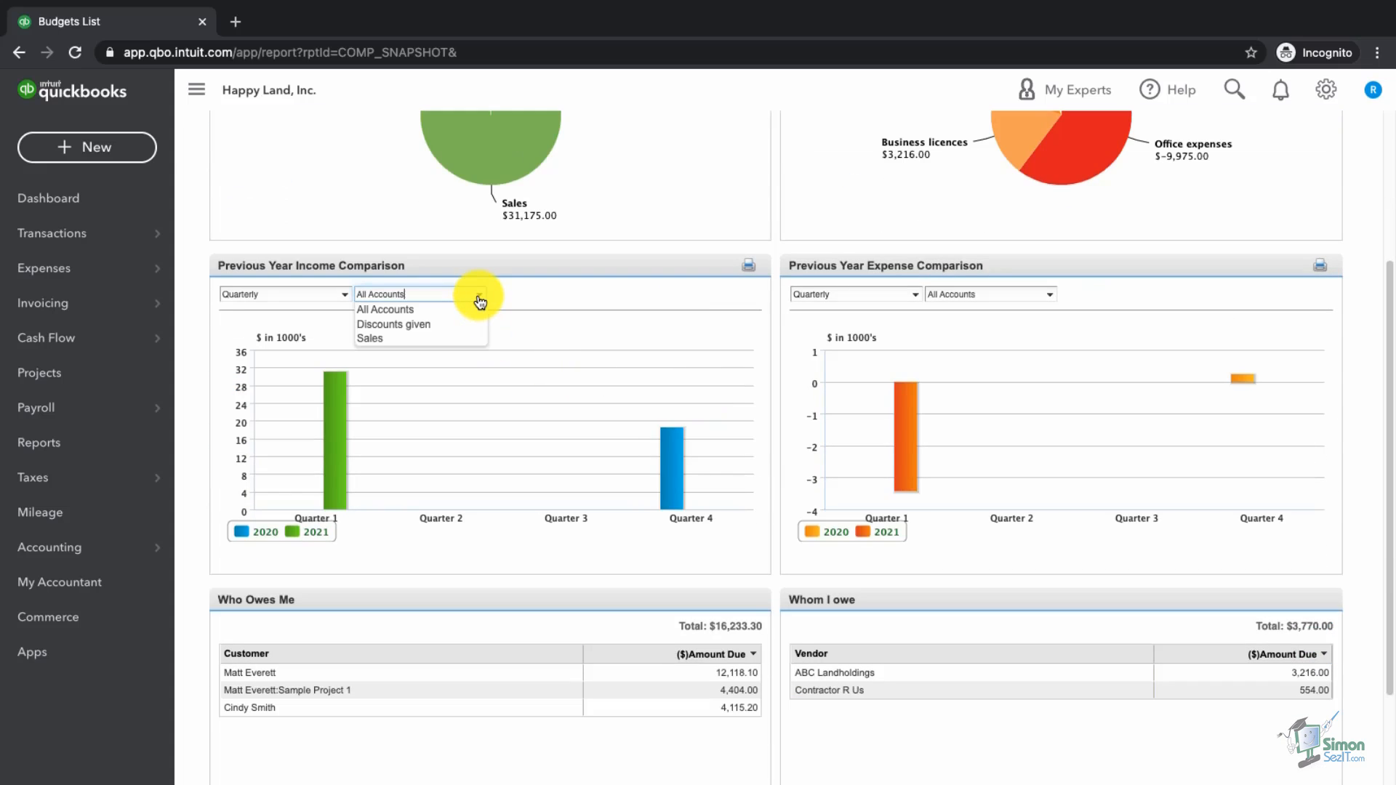
{"action": "left_click", "coordinate": [546, 296]}
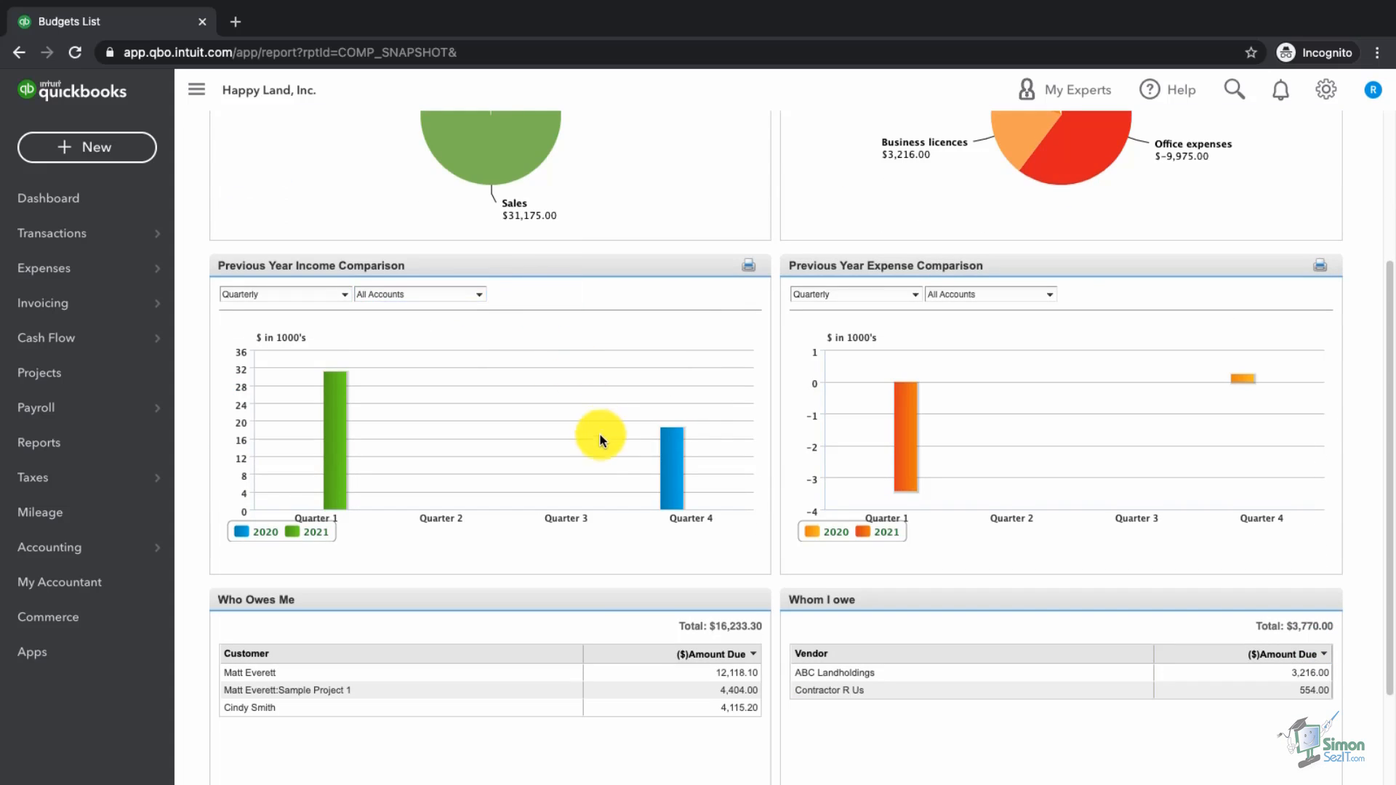
{"action": "scroll", "coordinate": [601, 430], "scroll_direction": "down", "scroll_amount": 2}
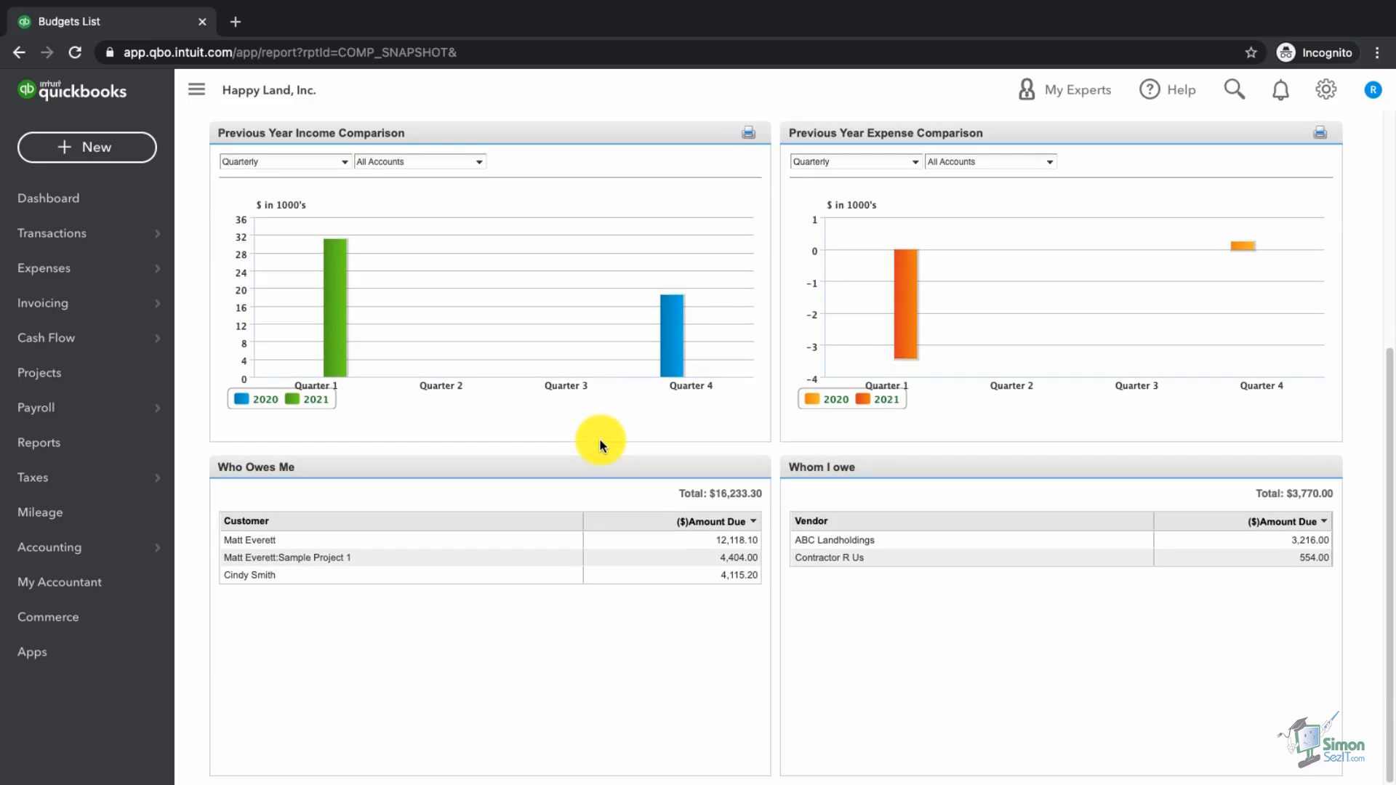
{"action": "scroll", "coordinate": [587, 439], "scroll_direction": "up", "scroll_amount": 5}
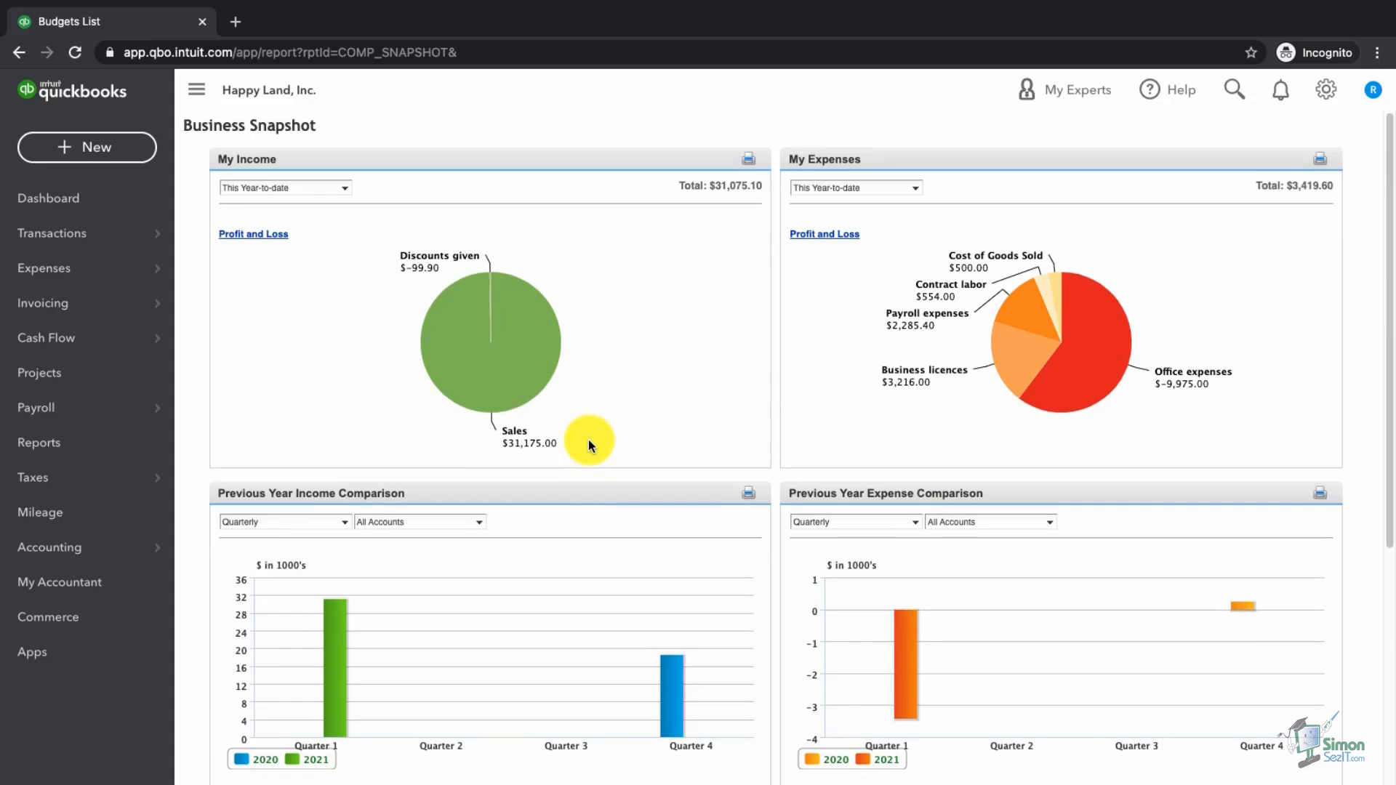
{"action": "left_click", "coordinate": [110, 445]}
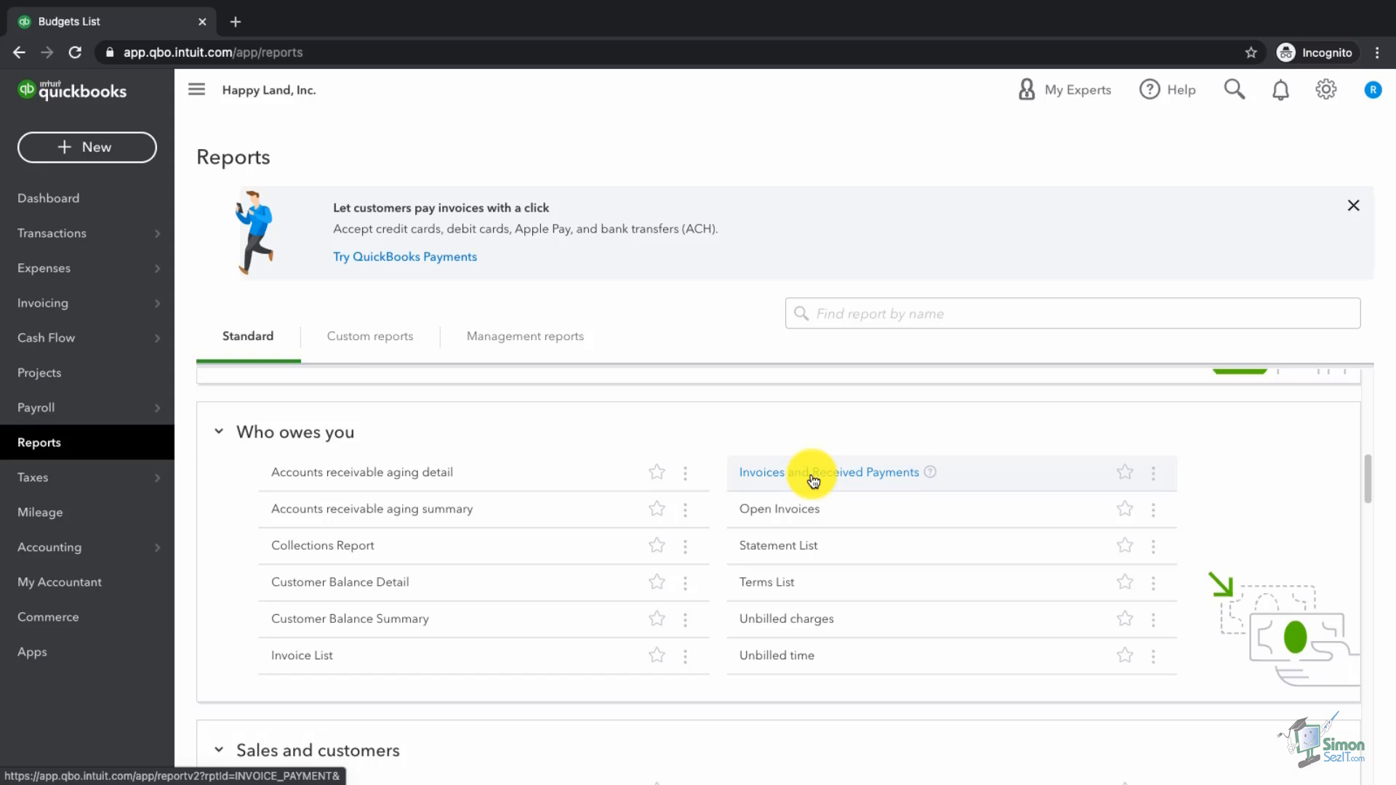
Step: Open the Invoices and Received Payments report and pick its report period
{"action": "left_click", "coordinate": [812, 476]}
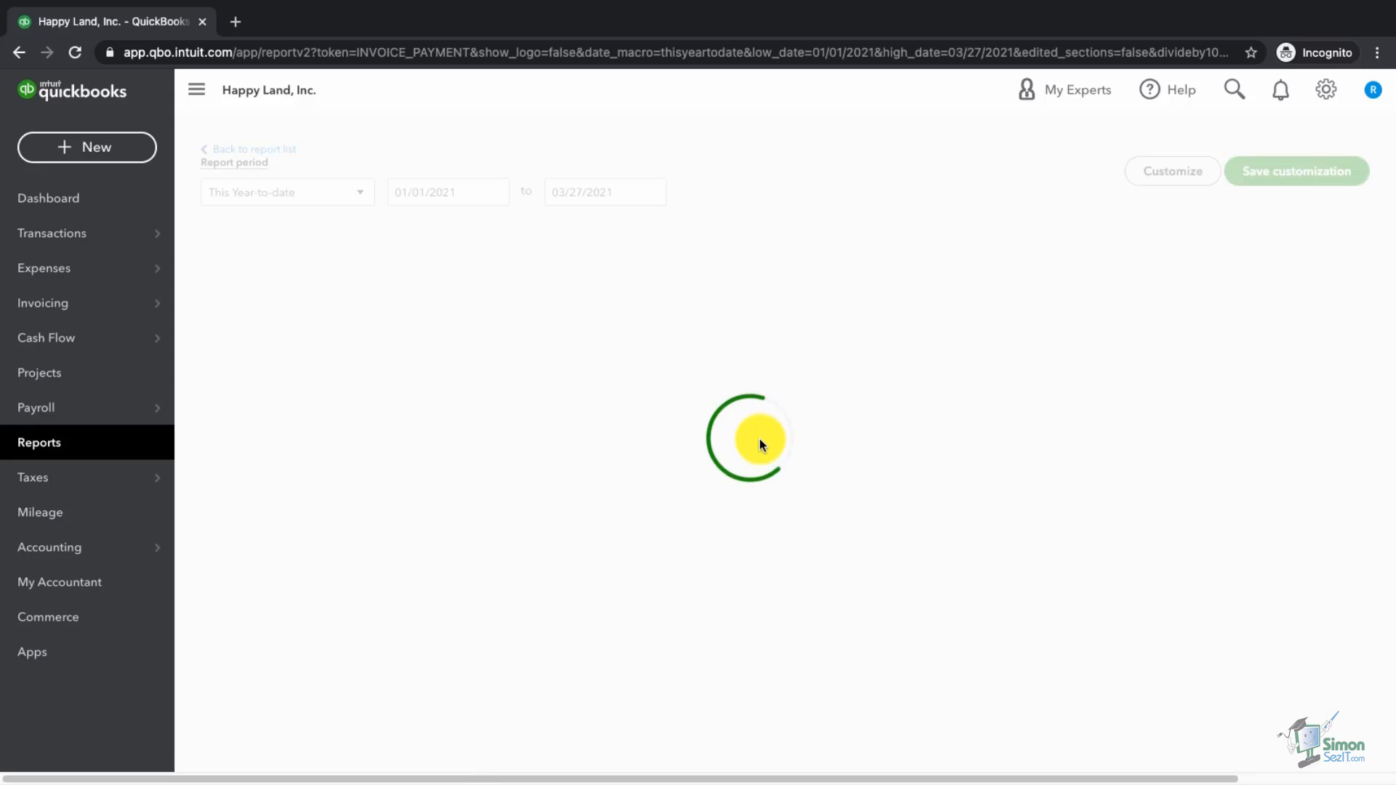
{"action": "left_click", "coordinate": [335, 242]}
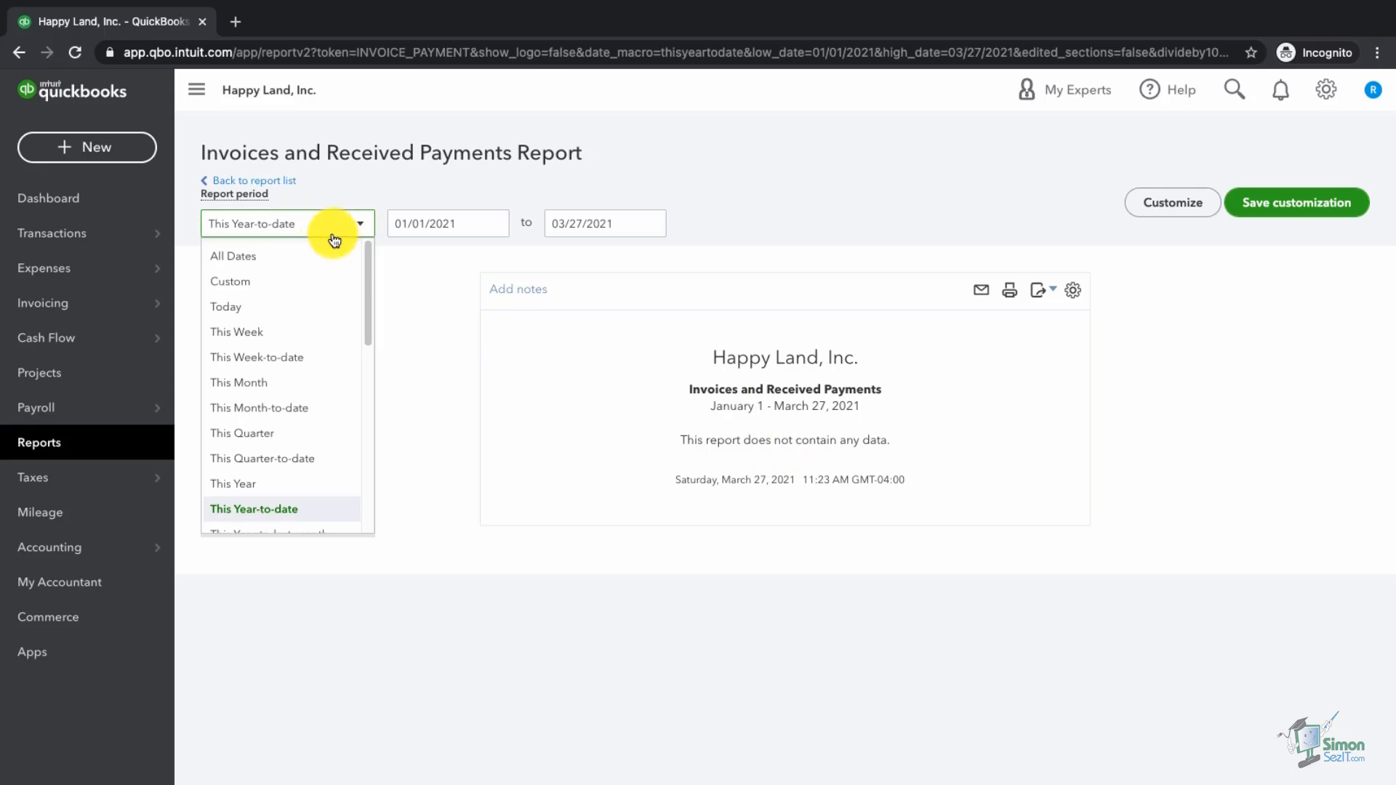
{"action": "left_click", "coordinate": [334, 255]}
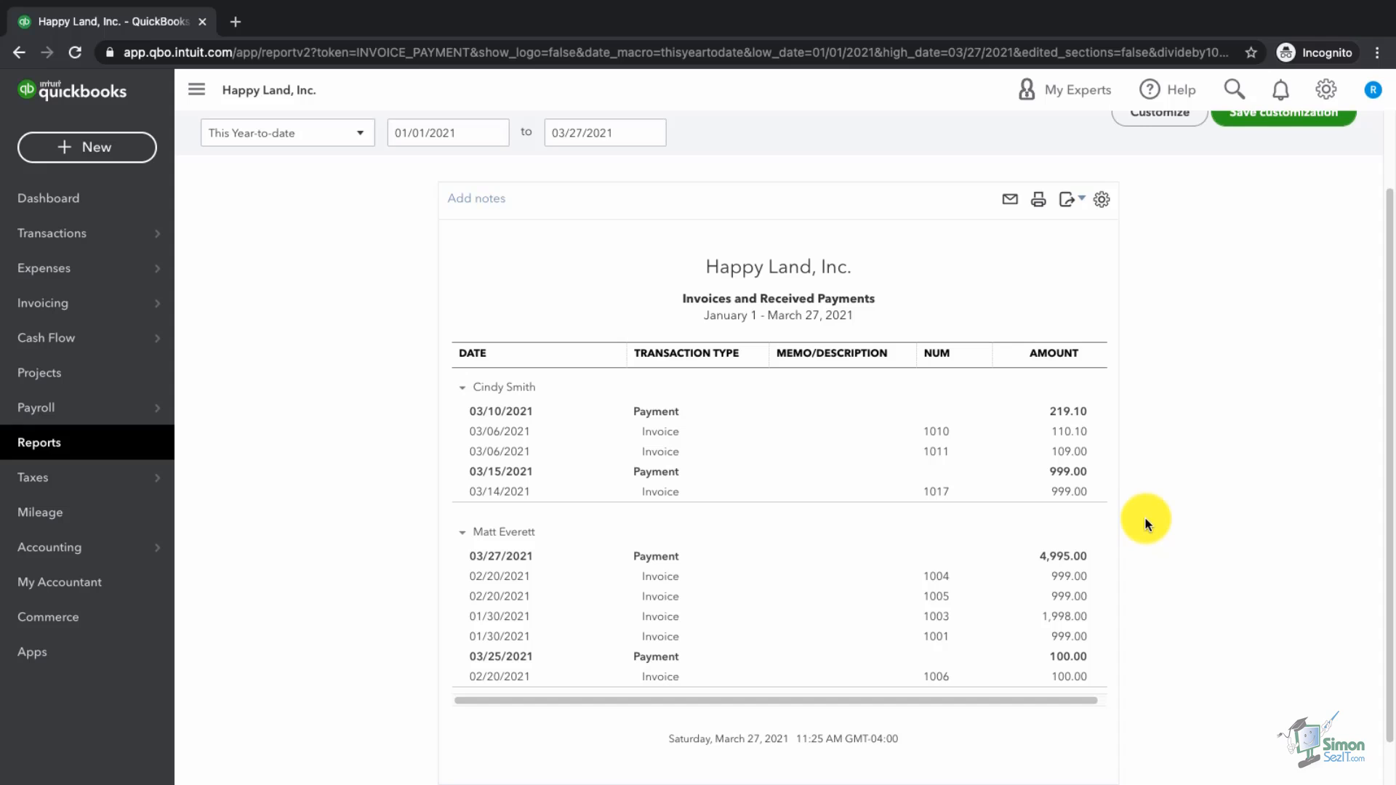
Step: On the 219.10 payment, swap invoice #1011 for #1020, then cancel without saving
{"action": "left_click", "coordinate": [1075, 419]}
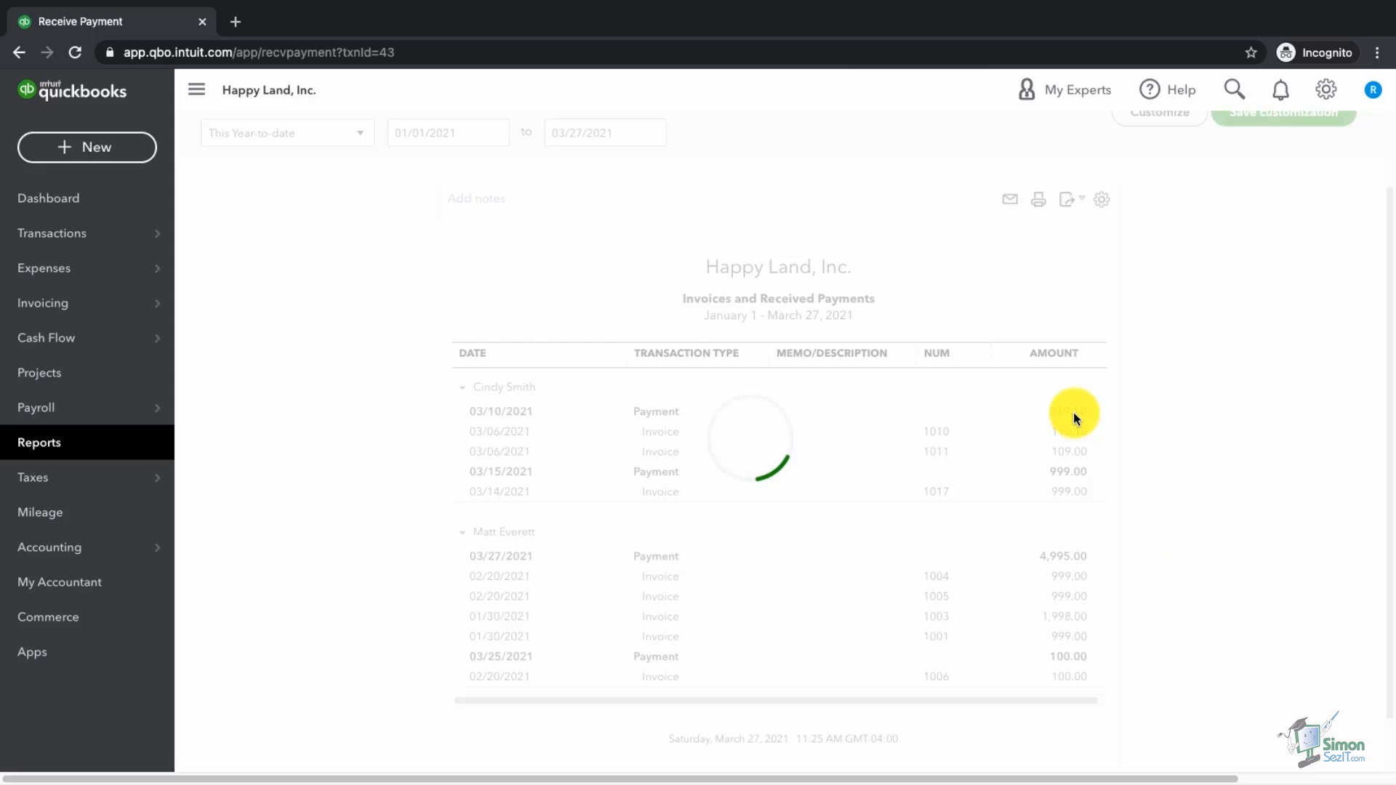
{"action": "left_click", "coordinate": [57, 595]}
{"action": "left_click", "coordinate": [56, 639]}
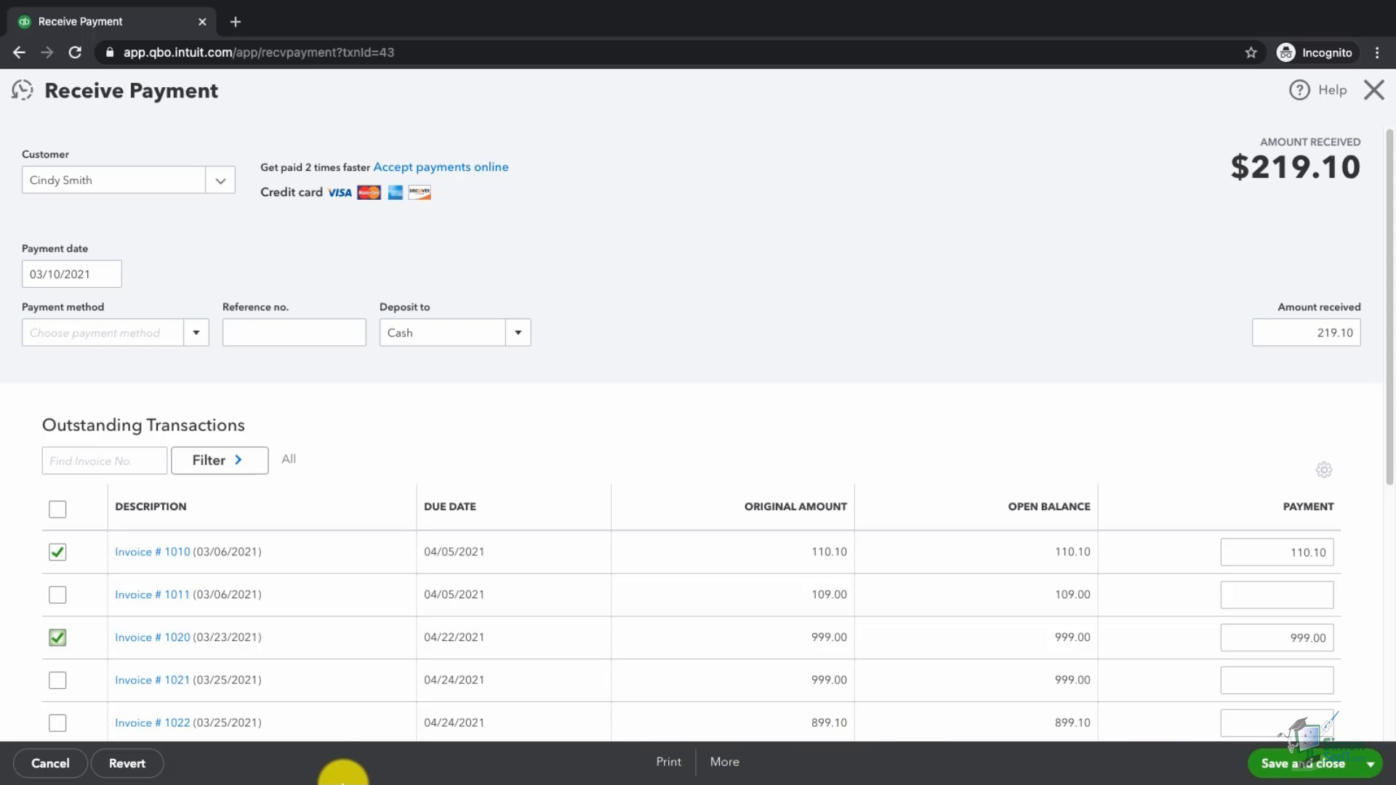
{"action": "left_click", "coordinate": [51, 764]}
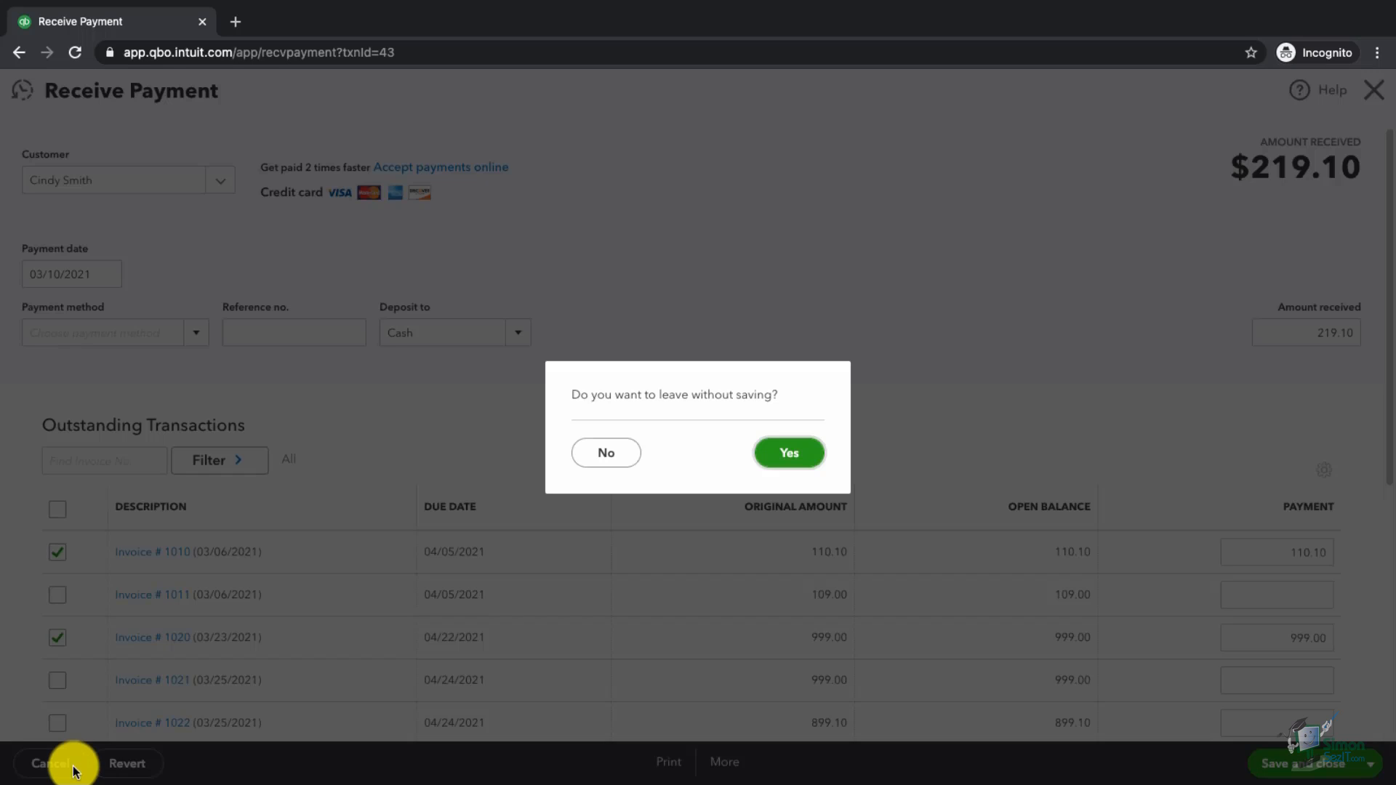
{"action": "left_click", "coordinate": [788, 452]}
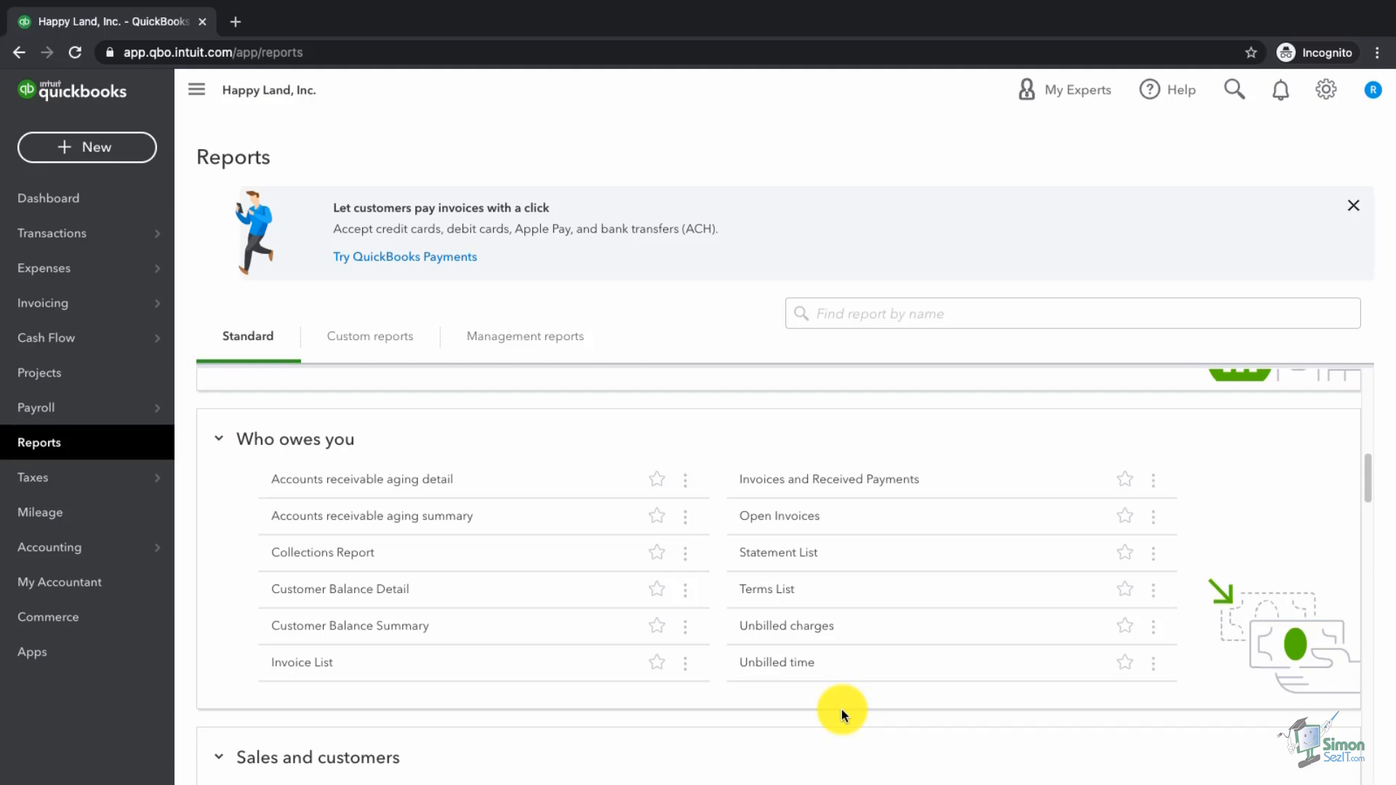
Step: Check the Unbilled time report, then start a new single time activity
{"action": "left_click", "coordinate": [769, 667]}
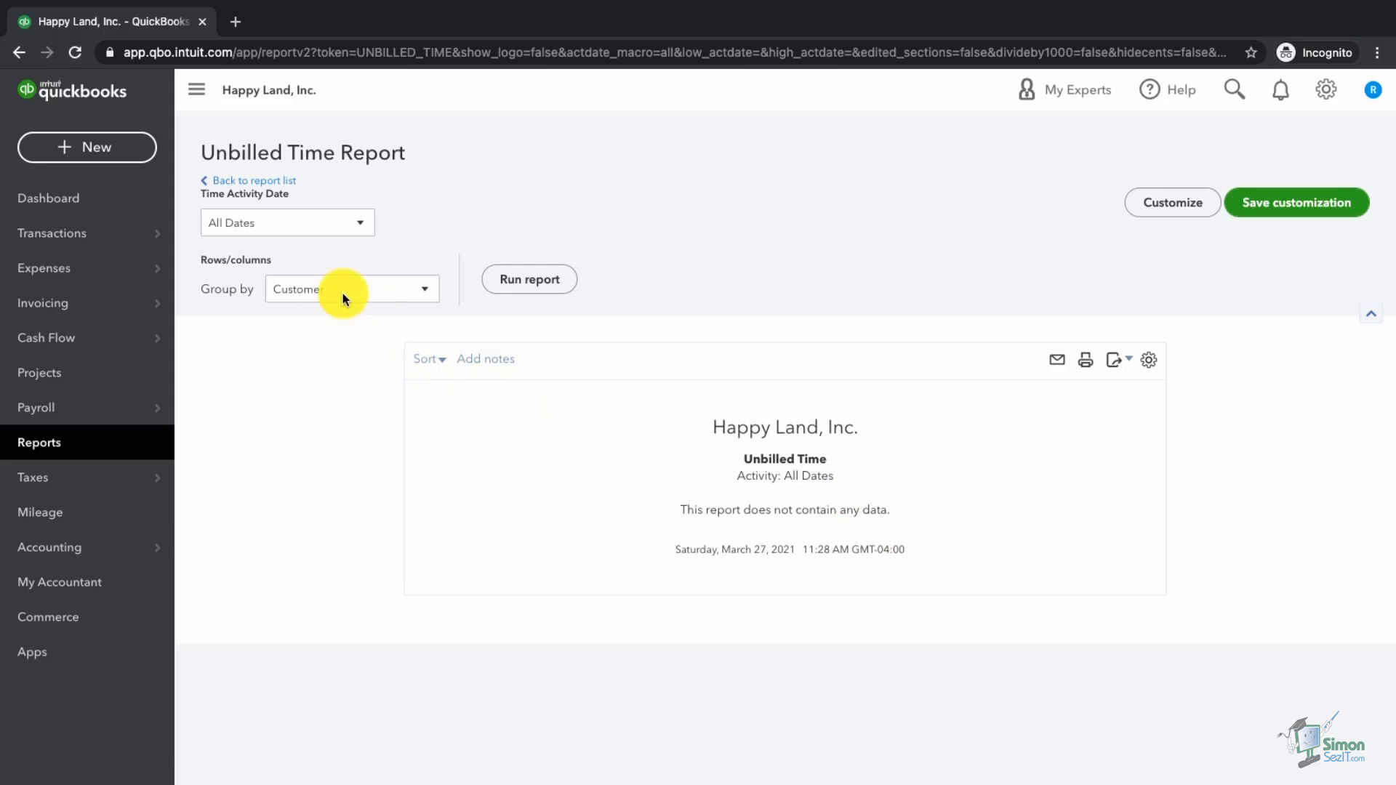
{"action": "left_click", "coordinate": [80, 154]}
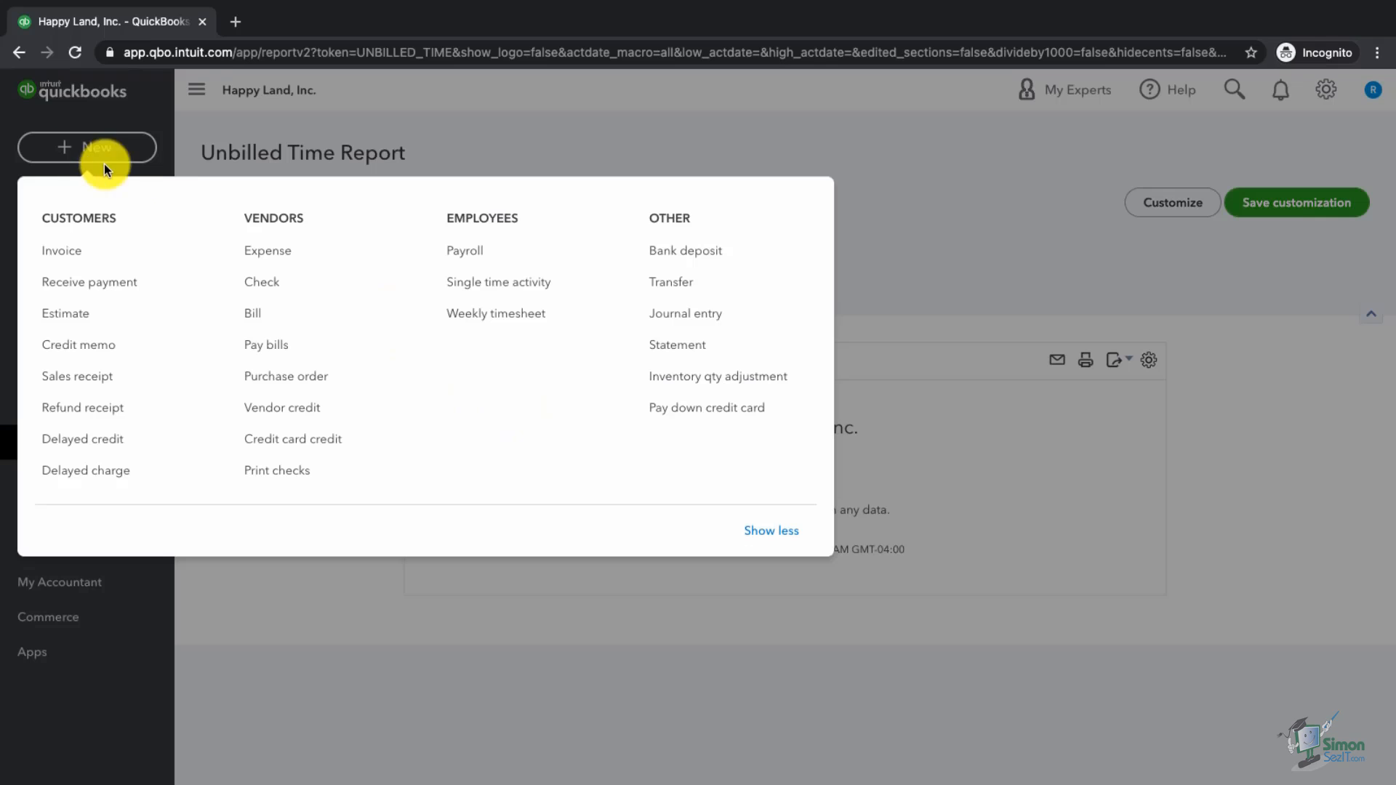
{"action": "left_click", "coordinate": [492, 289]}
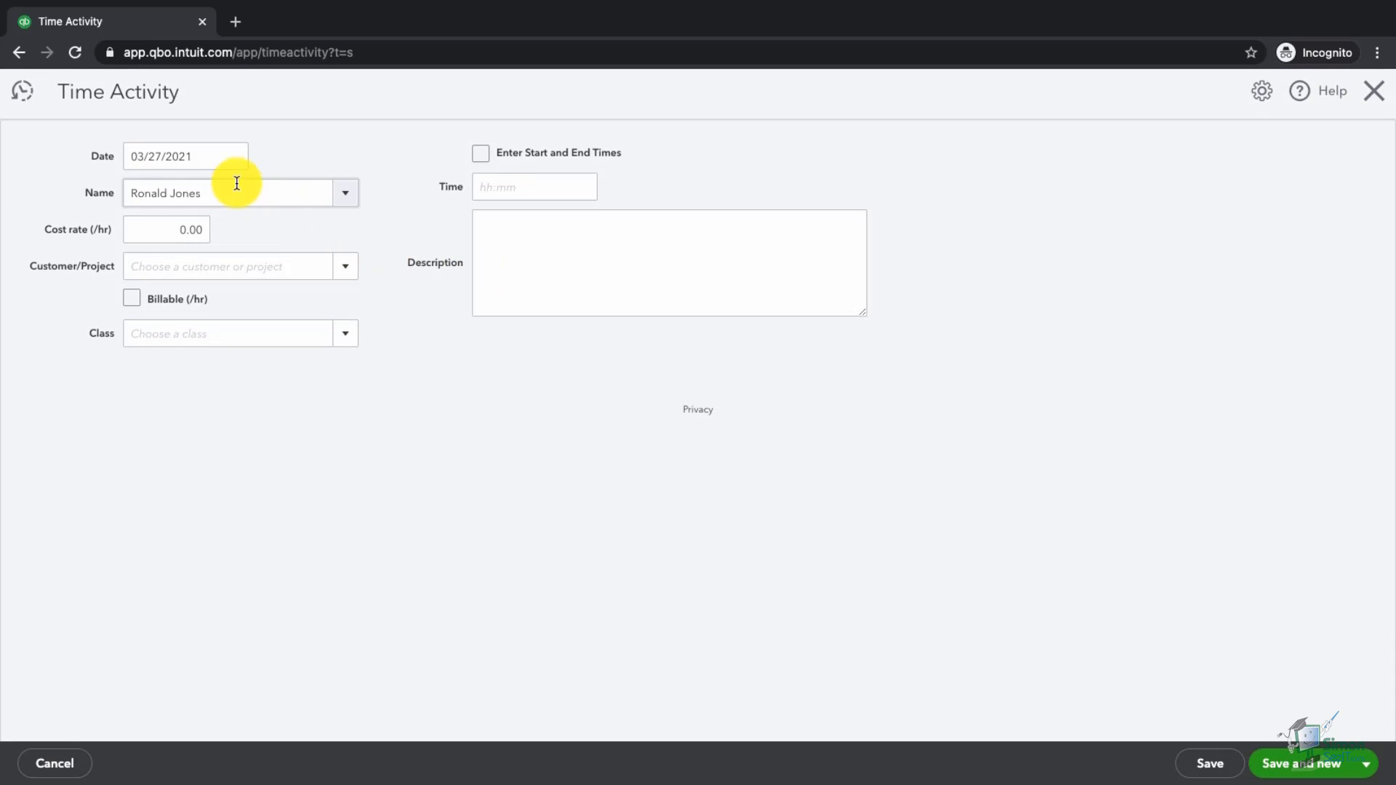
Step: Set the time activity's cost rate to 10, pay item Regular Pay, and assign a customer
{"action": "left_click", "coordinate": [169, 226]}
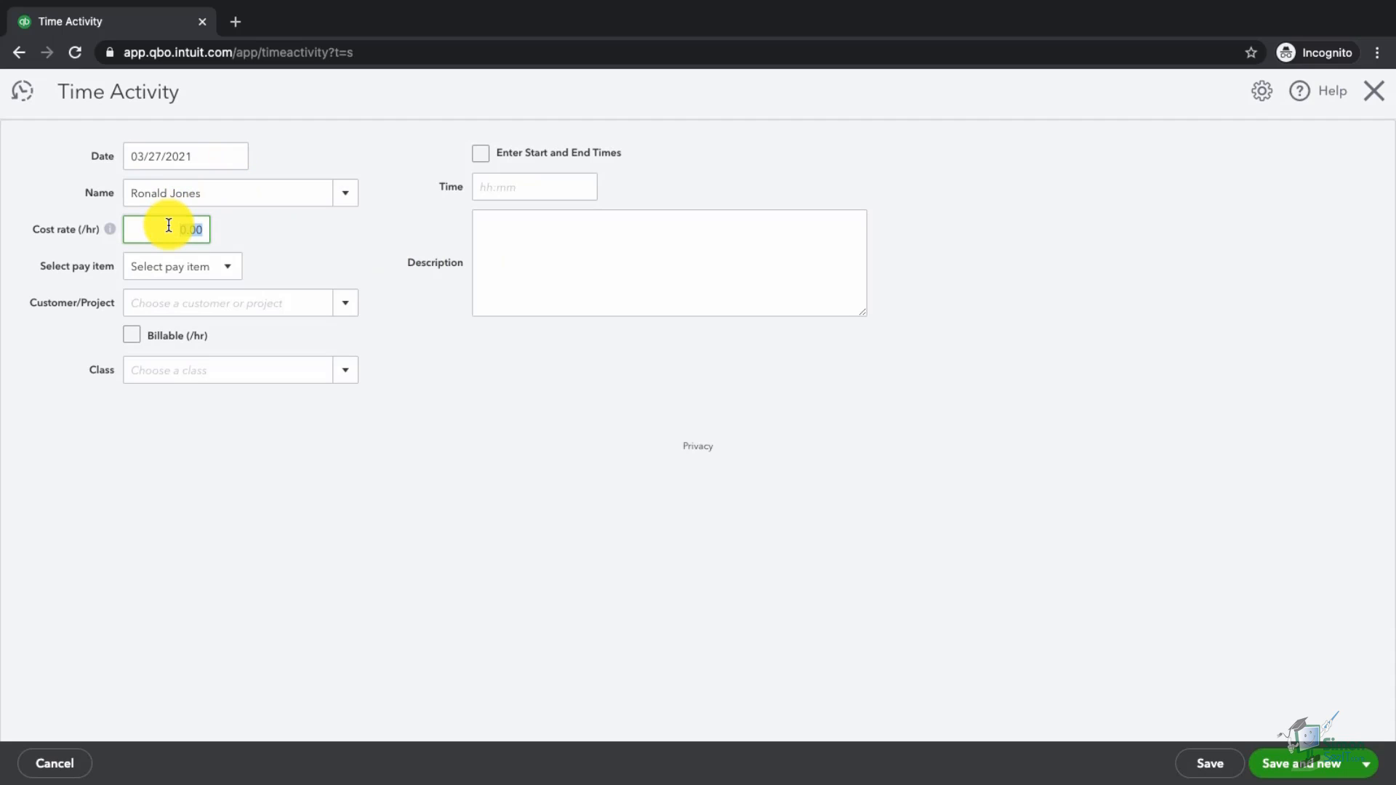
{"action": "type", "text": "10"}
{"action": "key", "text": "Tab"}
{"action": "left_click", "coordinate": [179, 272]}
{"action": "left_click", "coordinate": [187, 323]}
{"action": "left_click", "coordinate": [217, 310]}
{"action": "left_click", "coordinate": [345, 304]}
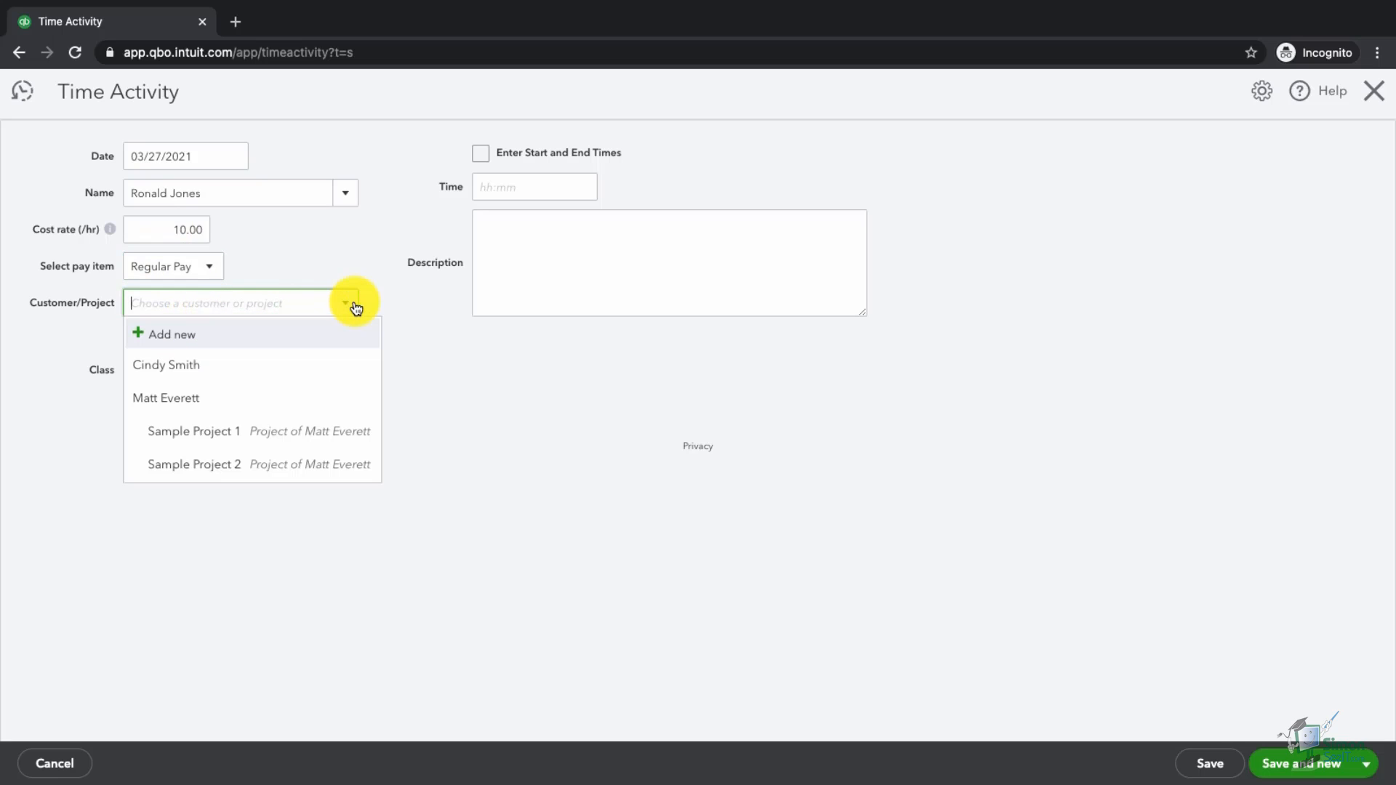
{"action": "left_click", "coordinate": [195, 372]}
Step: Make it billable at 15.00 for 1 hour, describe it 'Info here', and save and close
{"action": "left_click", "coordinate": [140, 338]}
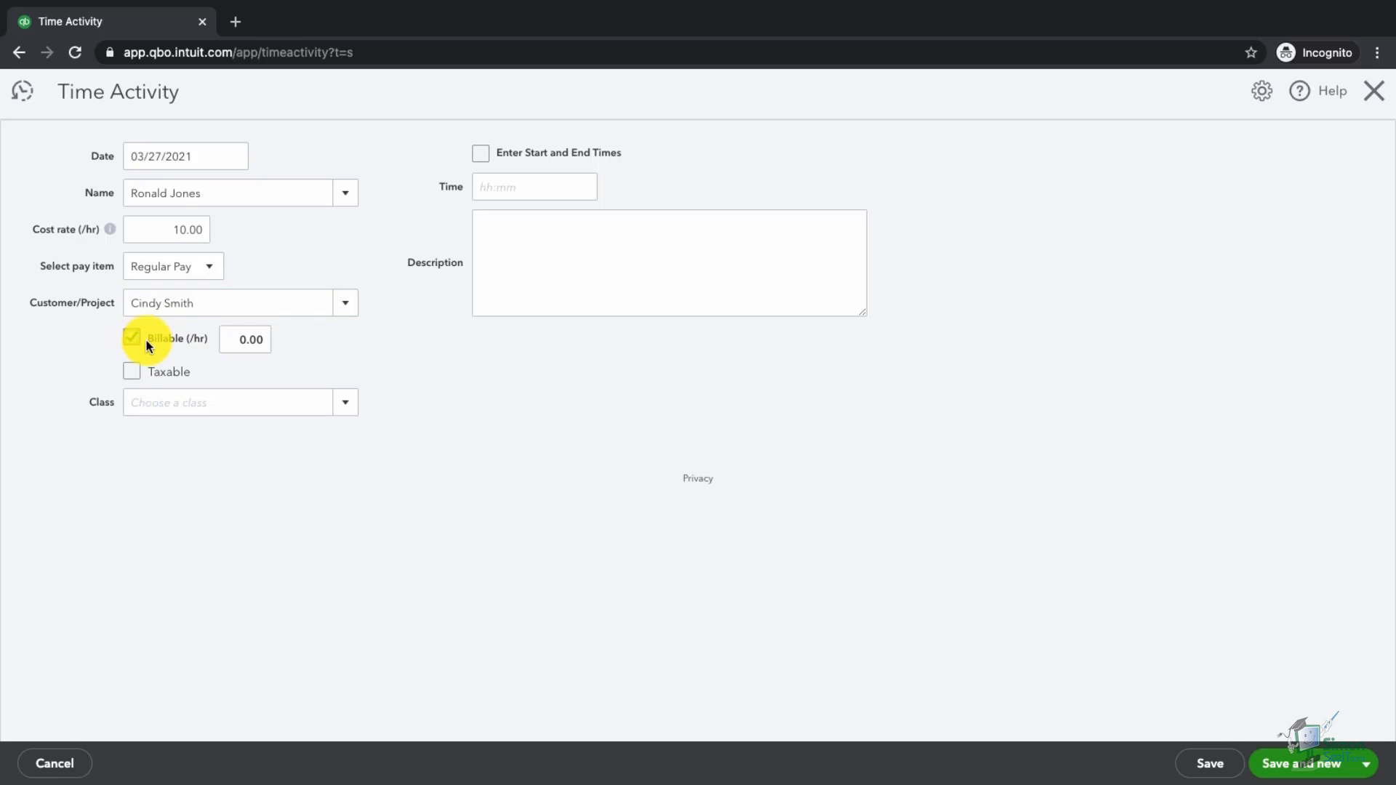
{"action": "left_click", "coordinate": [223, 344]}
{"action": "type", "text": "15"}
{"action": "left_click", "coordinate": [253, 404]}
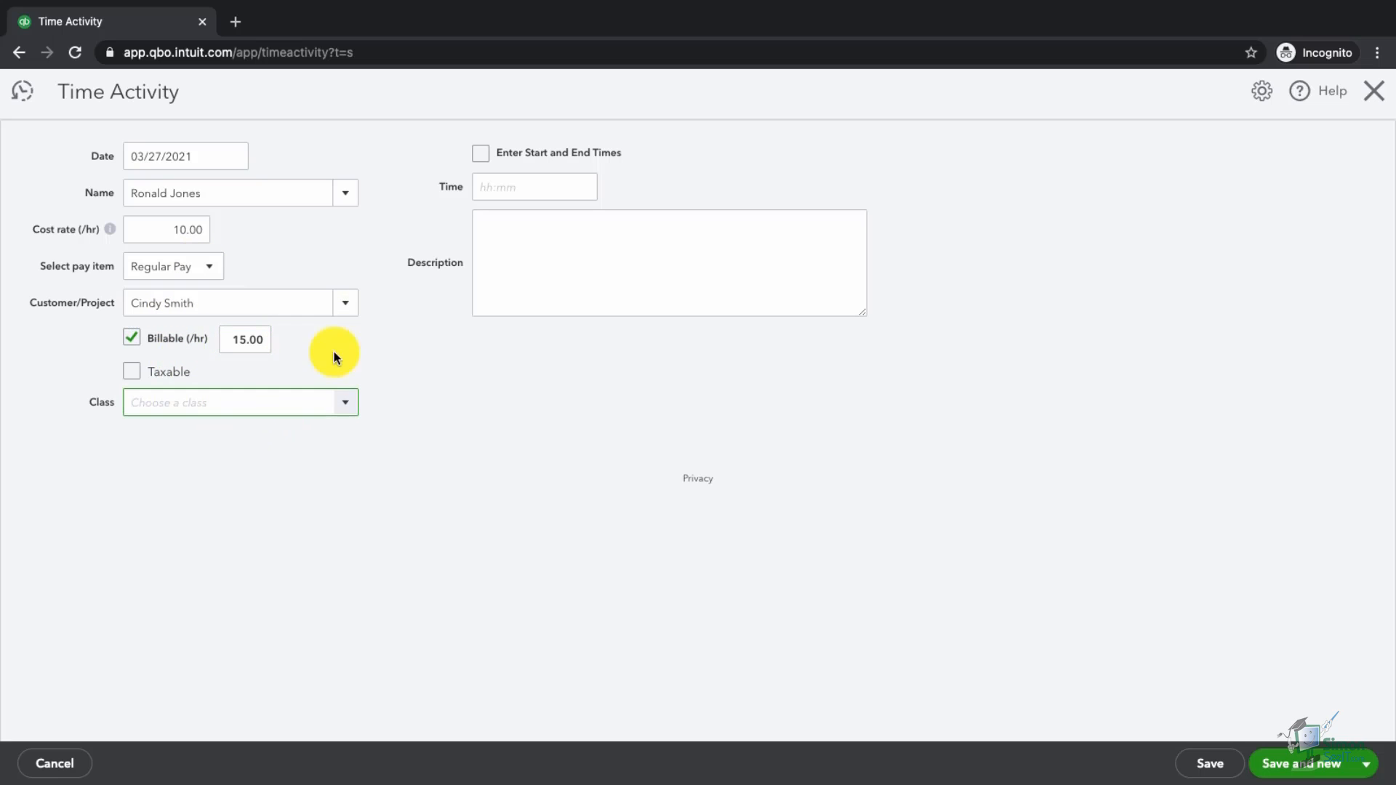
{"action": "left_click", "coordinate": [543, 194]}
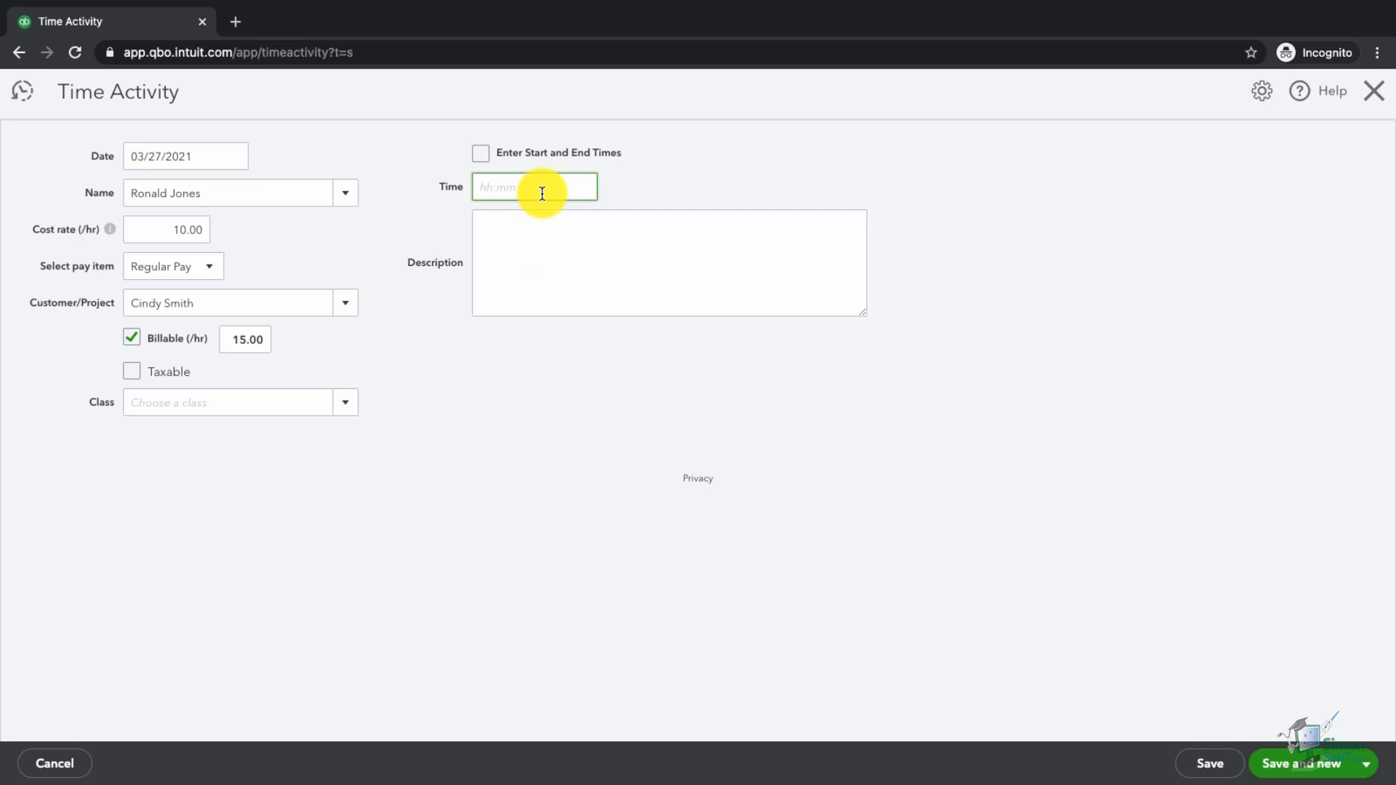
{"action": "type", "text": "1"}
{"action": "left_click", "coordinate": [599, 253]}
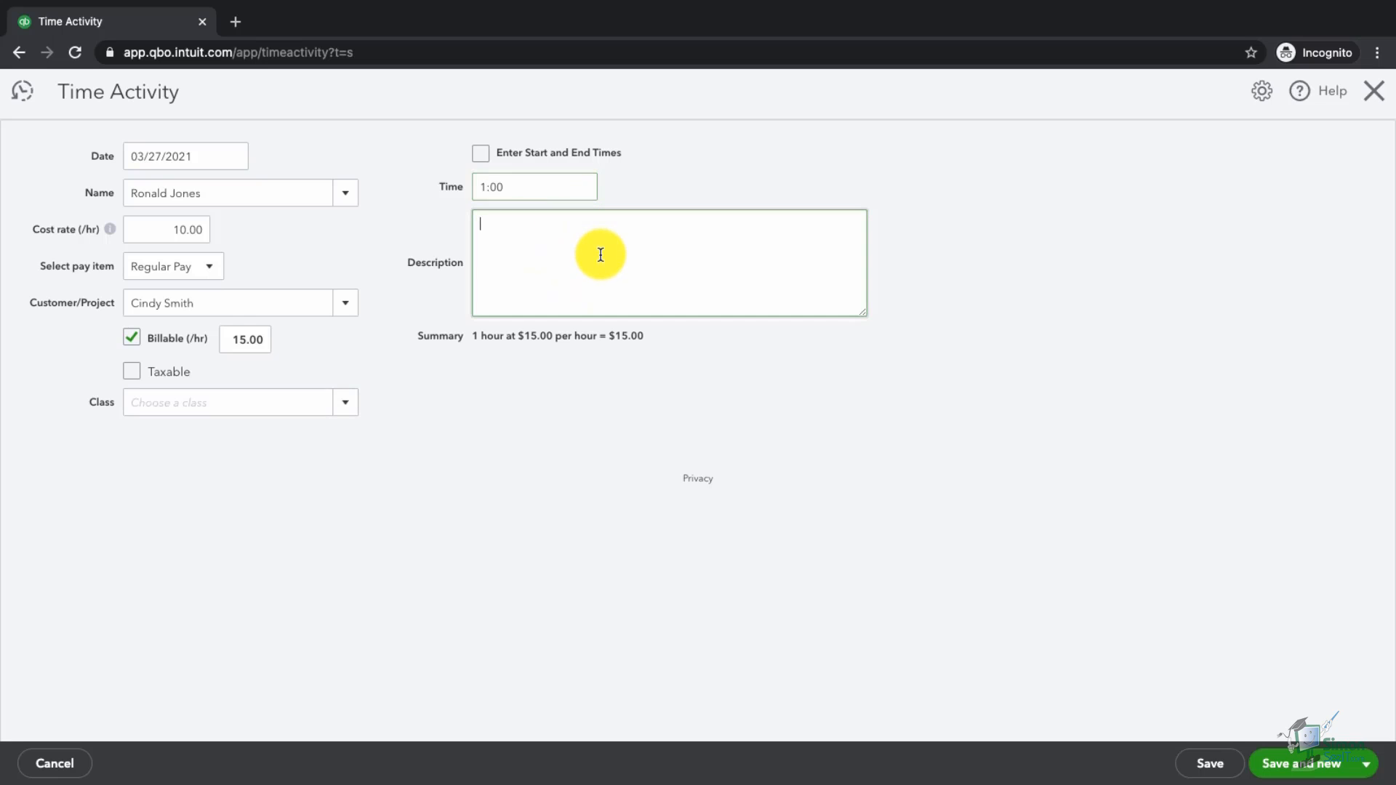
{"action": "type", "text": "Info here"}
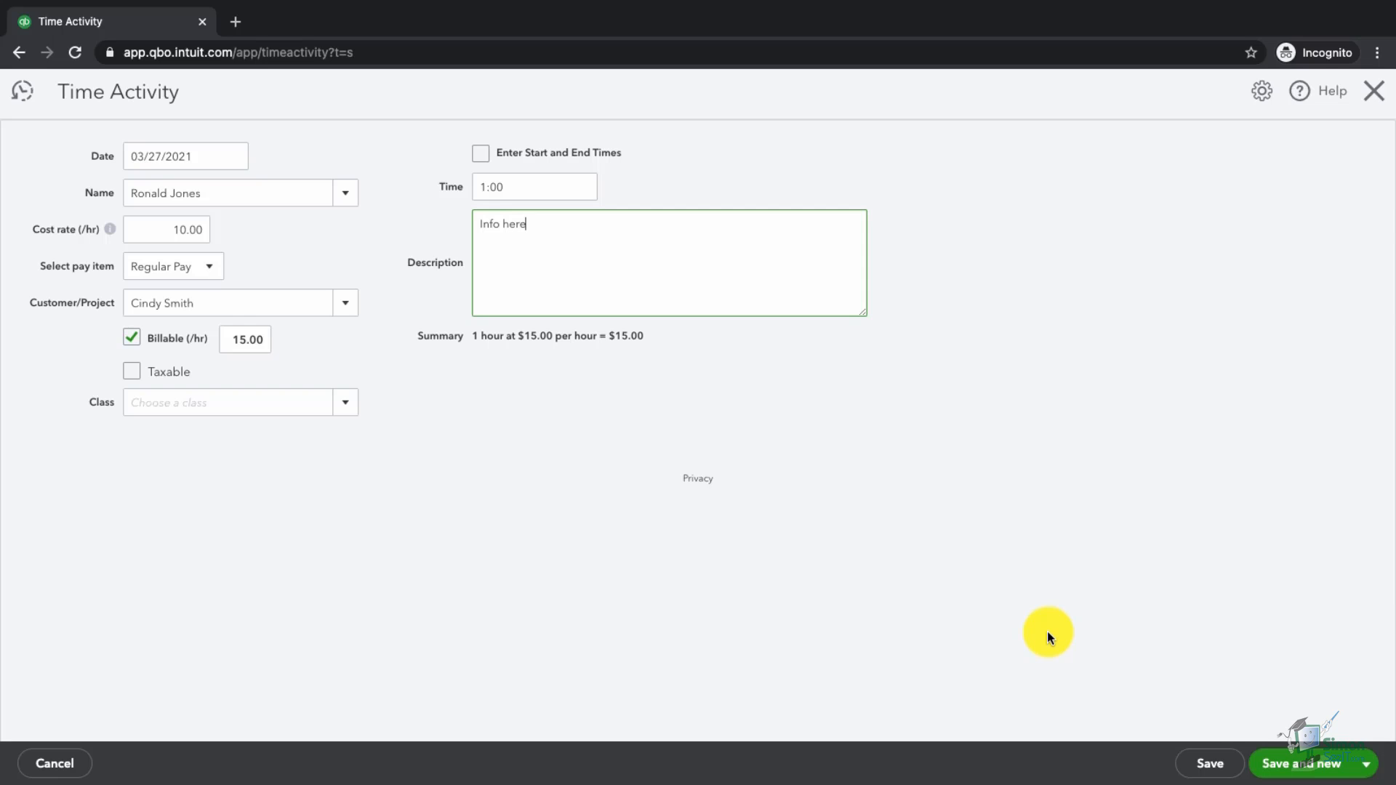
{"action": "left_click", "coordinate": [1367, 772]}
{"action": "left_click", "coordinate": [1299, 735]}
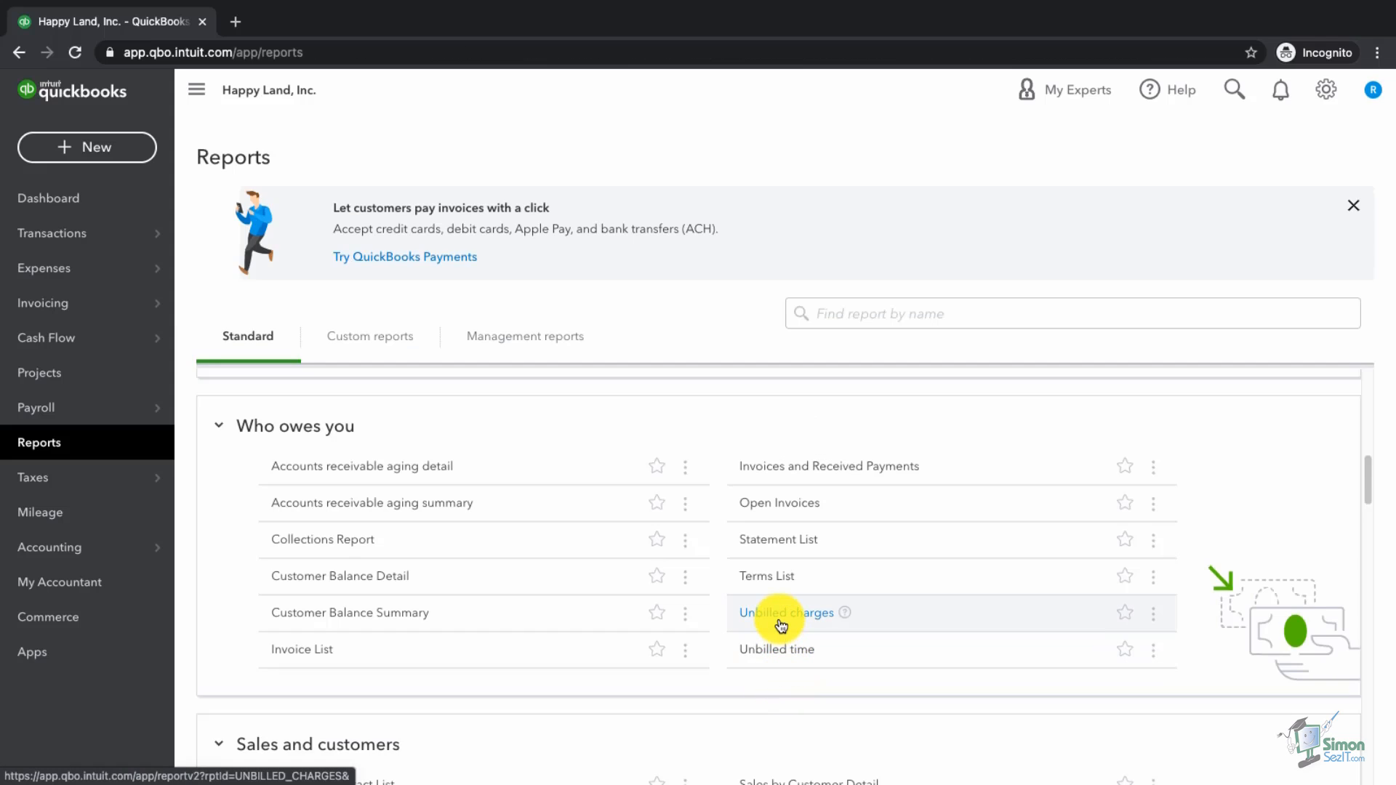
Step: Scroll Reports to Sales and customers and open the Sales by Customer Summary
{"action": "scroll", "coordinate": [792, 632], "scroll_direction": "down", "scroll_amount": 2}
{"action": "scroll", "coordinate": [793, 633], "scroll_direction": "down", "scroll_amount": 3}
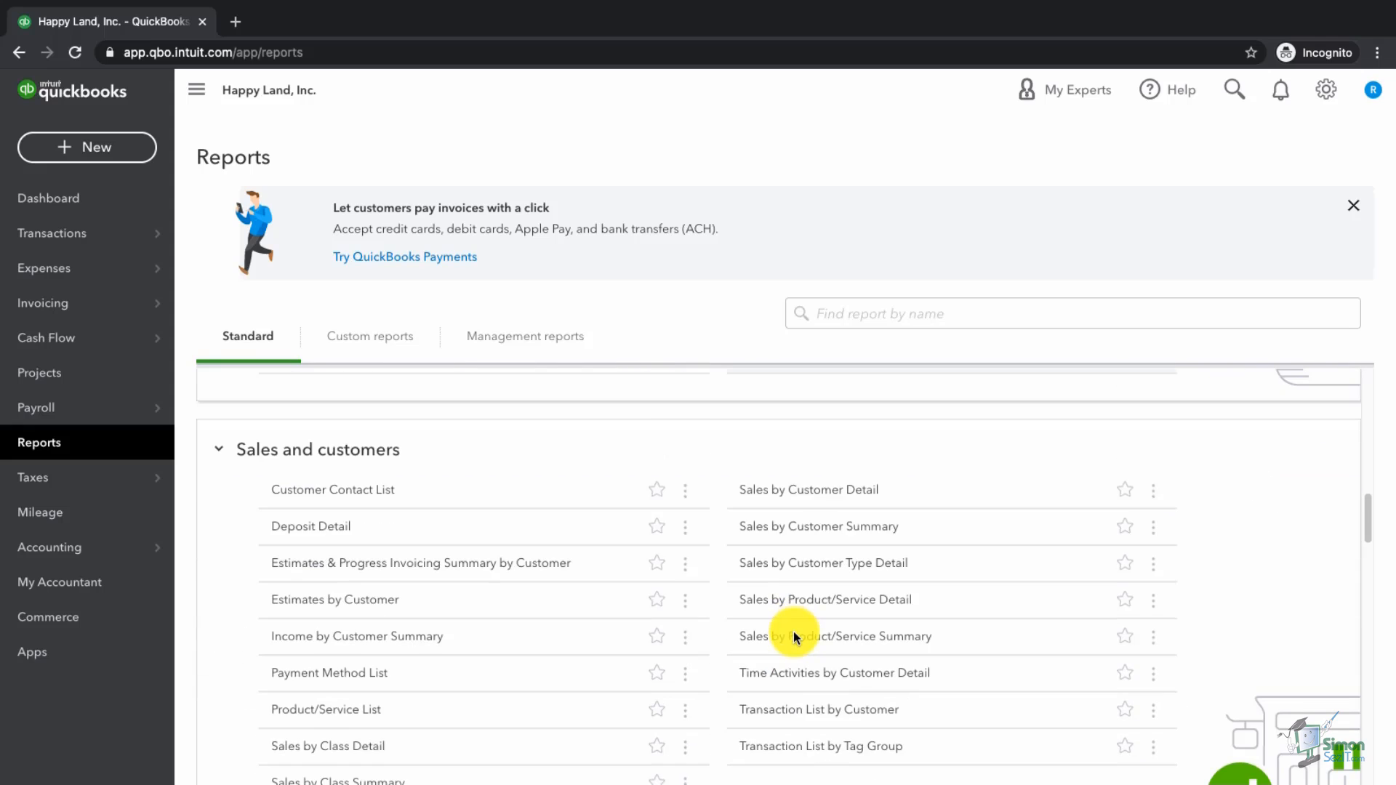
{"action": "scroll", "coordinate": [851, 770], "scroll_direction": "down", "scroll_amount": 1}
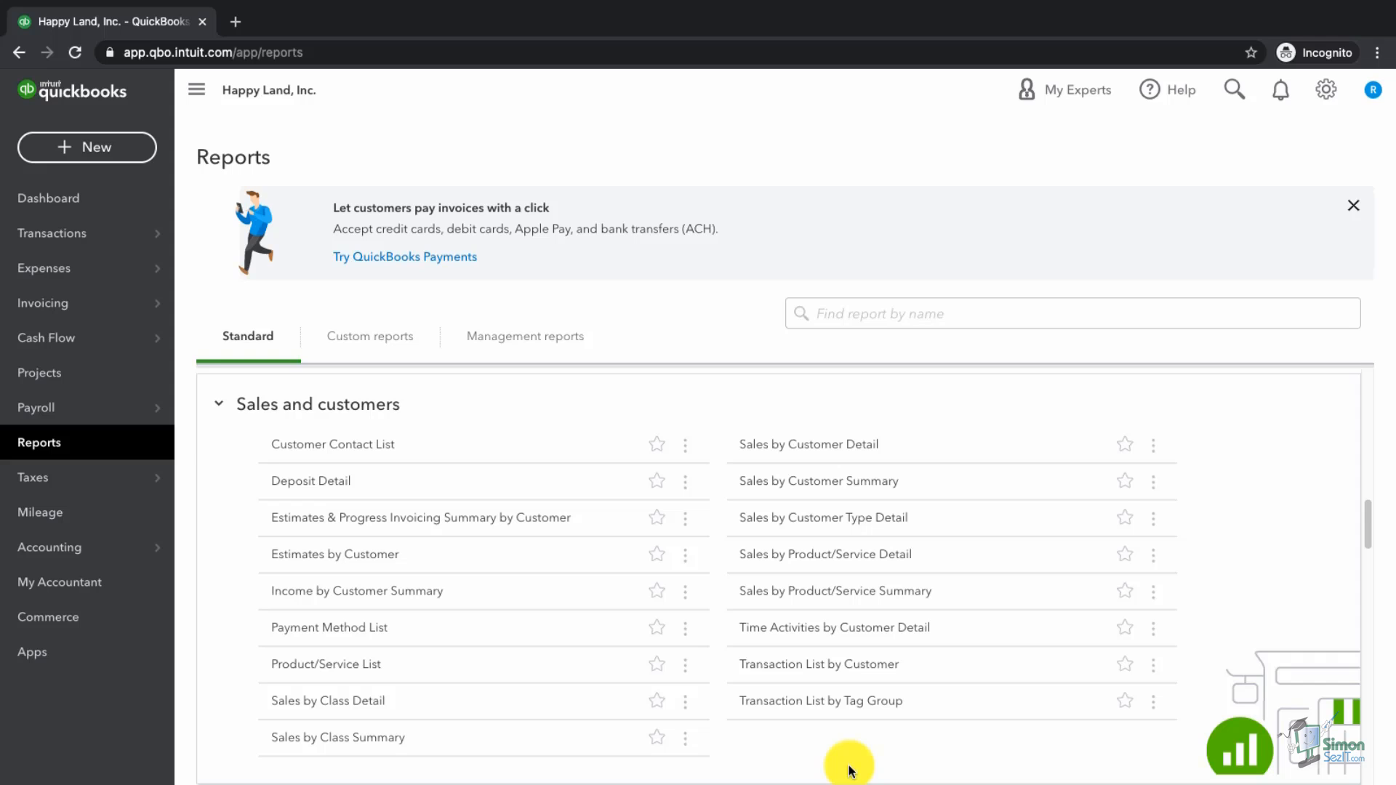
{"action": "left_click", "coordinate": [822, 487]}
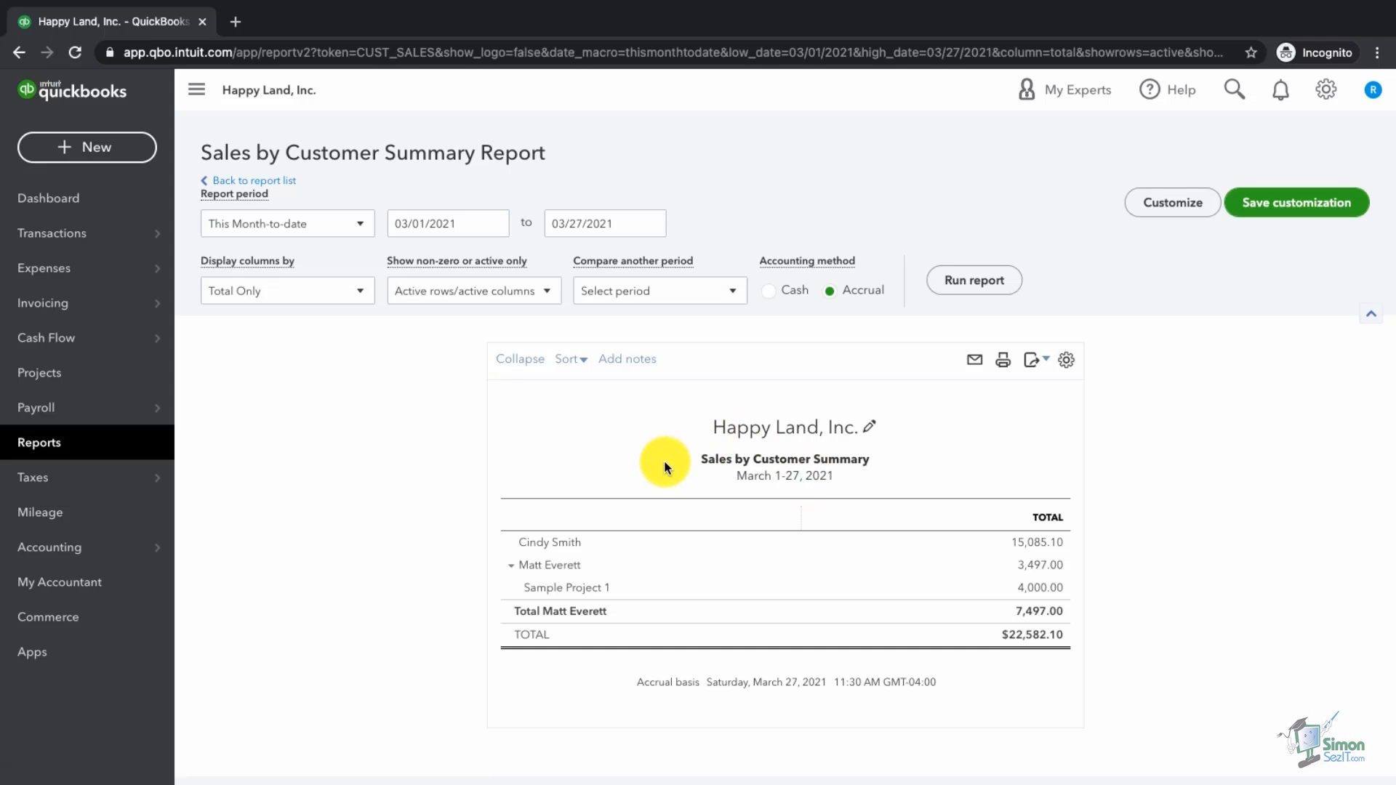
Step: Sort the Sales by Customer Summary by total descending, then return to Reports
{"action": "left_click", "coordinate": [576, 365]}
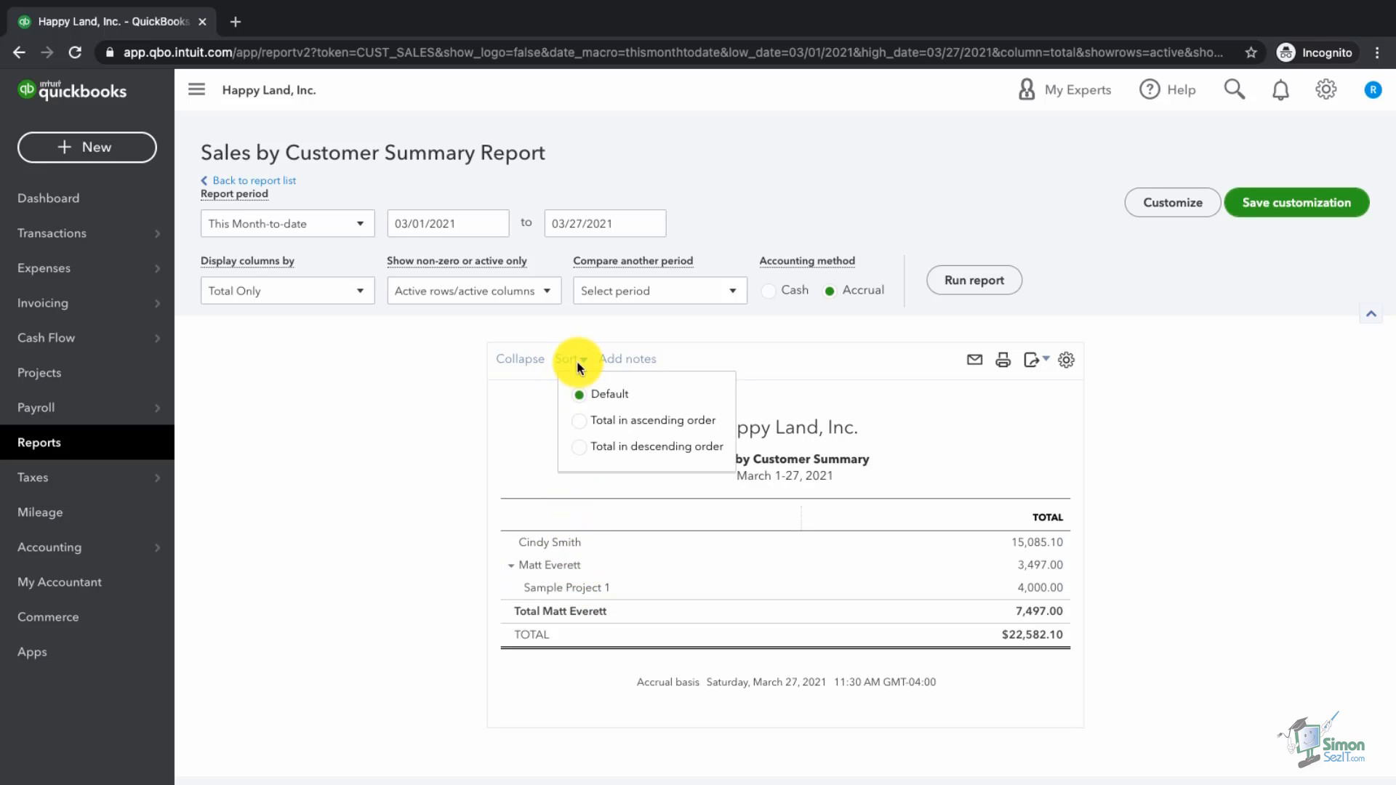
{"action": "left_click", "coordinate": [582, 447]}
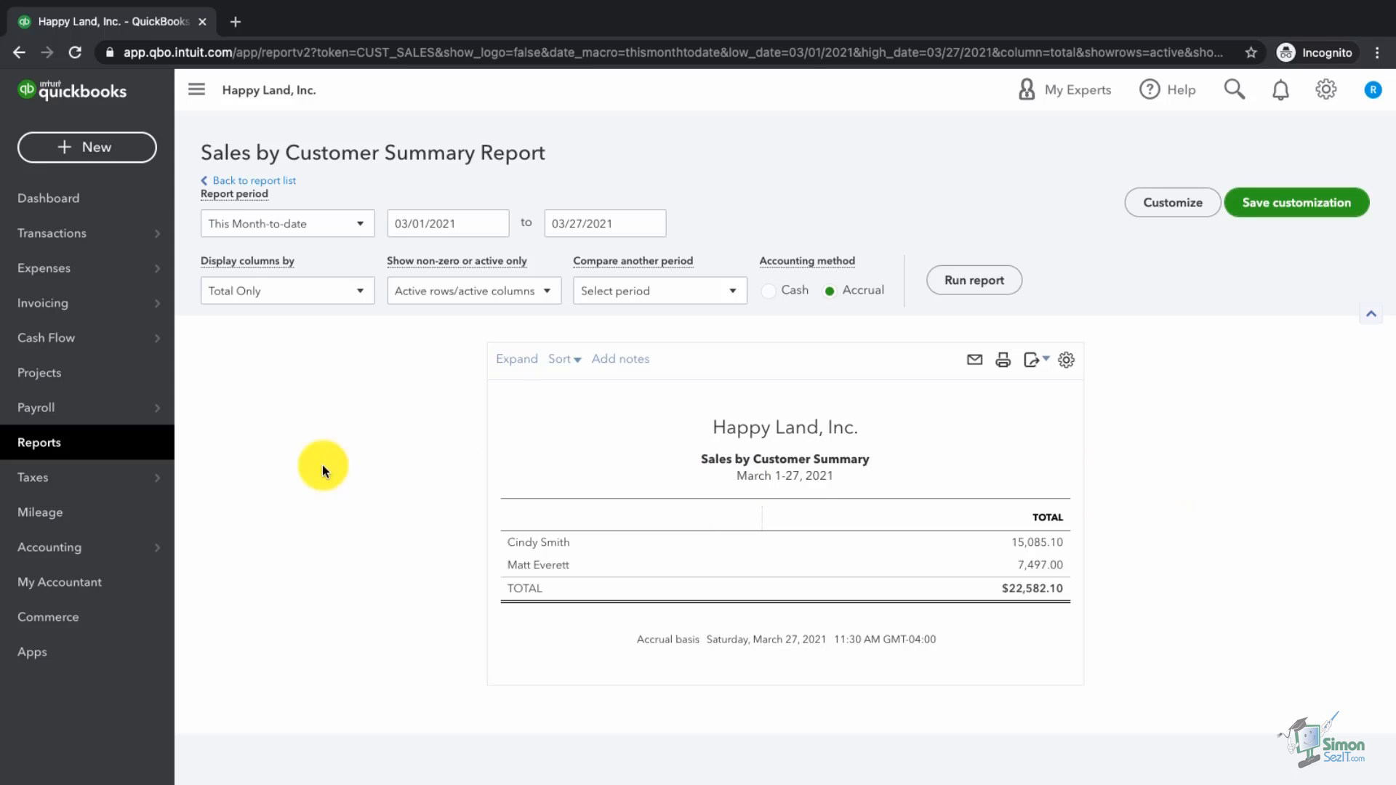
{"action": "left_click", "coordinate": [49, 449]}
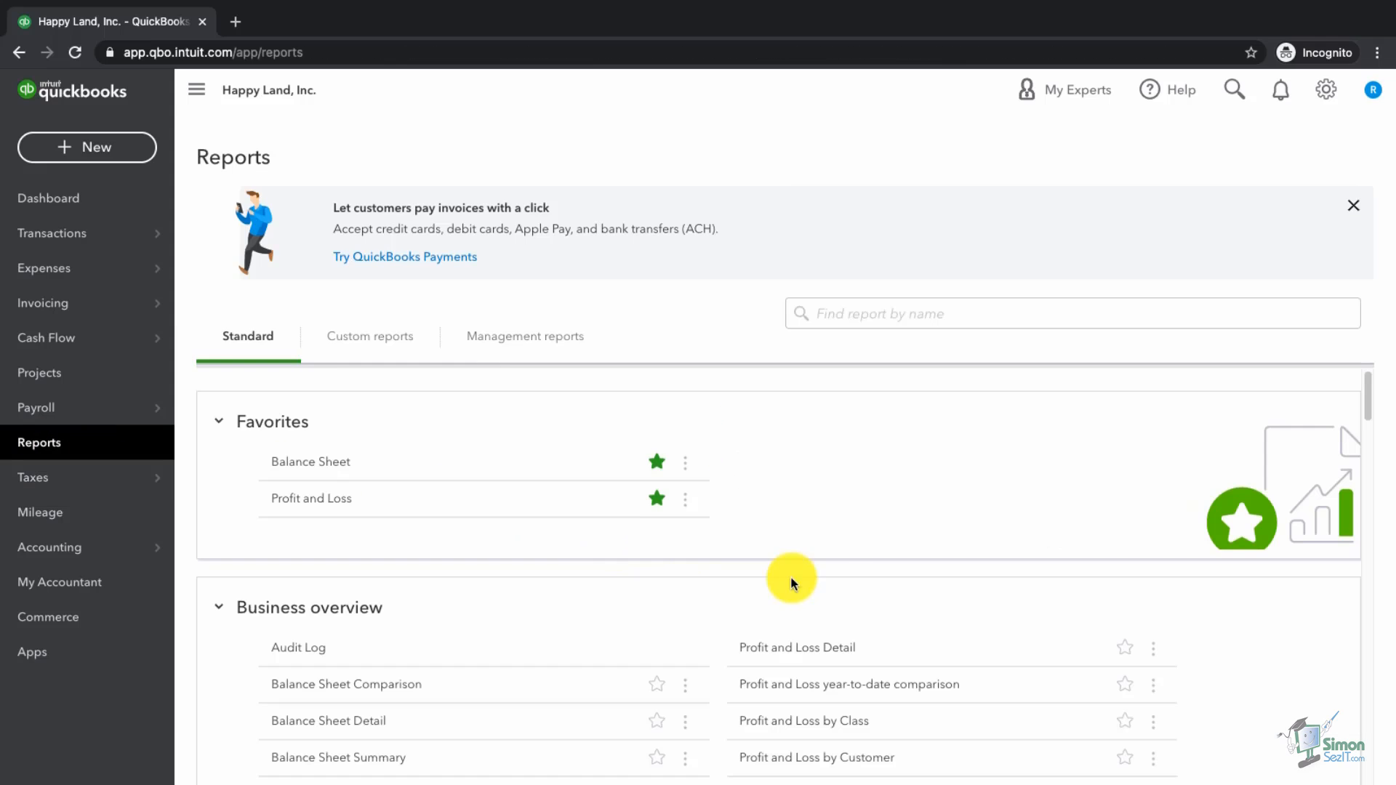
Step: Open the Sales by Product/Service Summary from Sales and customers, showing Consulting at 79.63% of $22,582.10
{"action": "scroll", "coordinate": [890, 610], "scroll_direction": "down", "scroll_amount": 3}
{"action": "scroll", "coordinate": [890, 609], "scroll_direction": "down", "scroll_amount": 8}
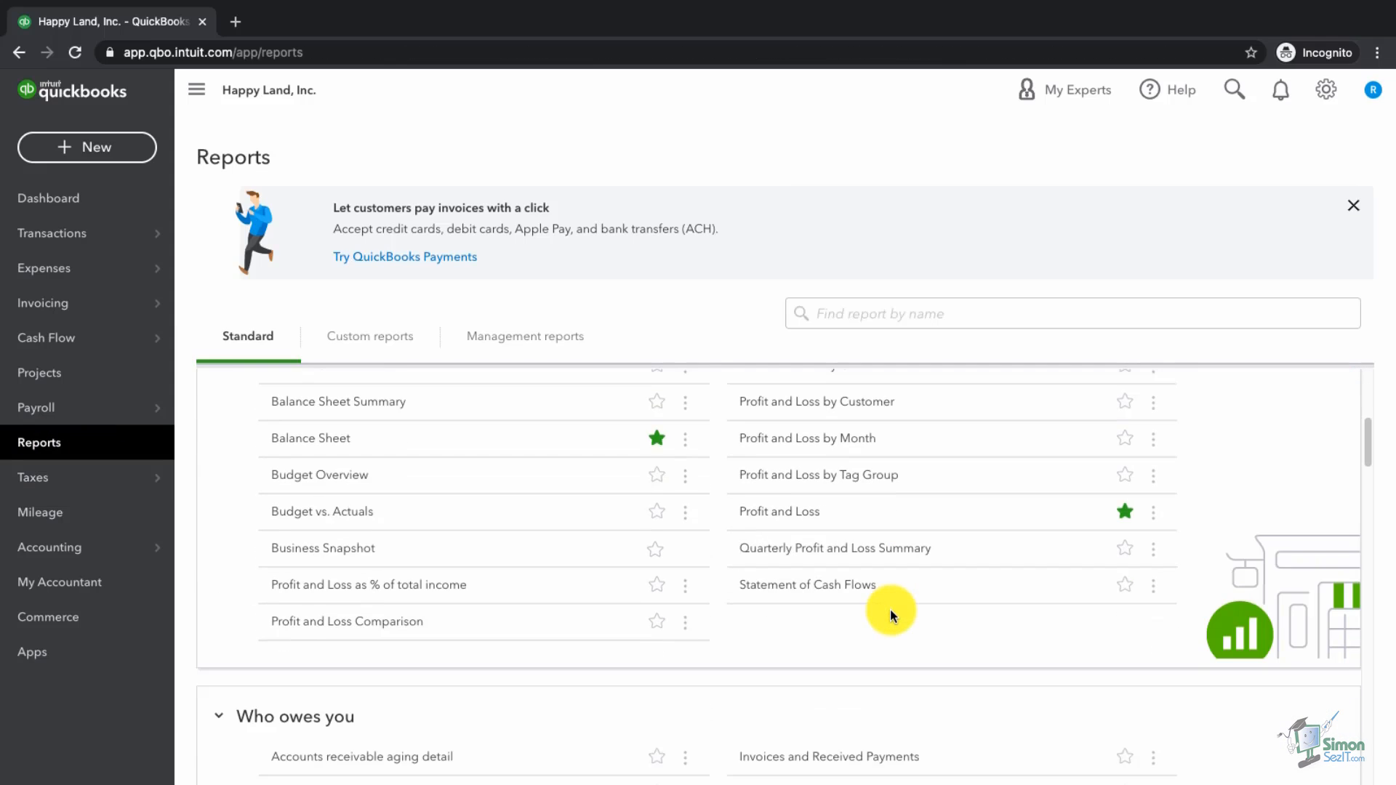
{"action": "scroll", "coordinate": [890, 613], "scroll_direction": "down", "scroll_amount": 3}
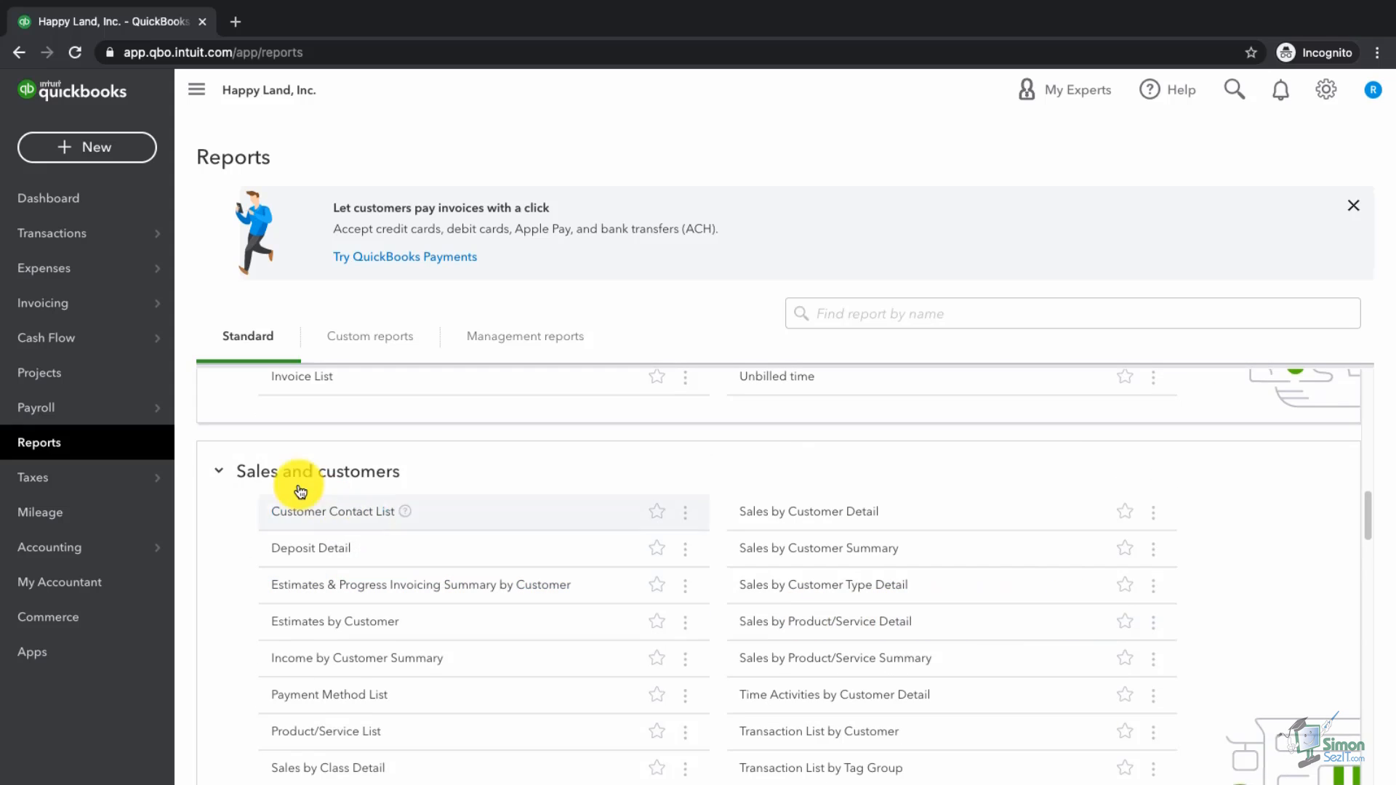
{"action": "scroll", "coordinate": [762, 626], "scroll_direction": "down", "scroll_amount": 1}
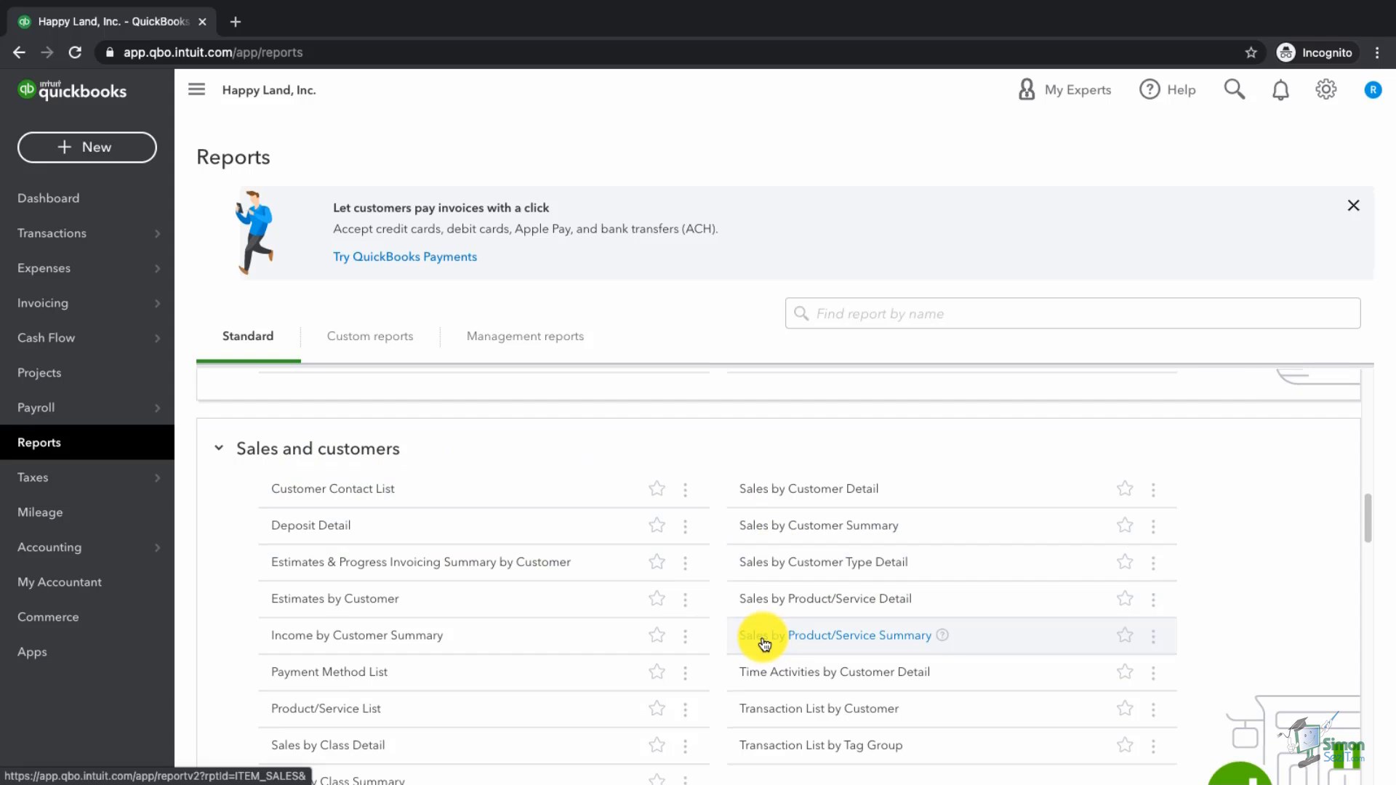
{"action": "left_click", "coordinate": [775, 640]}
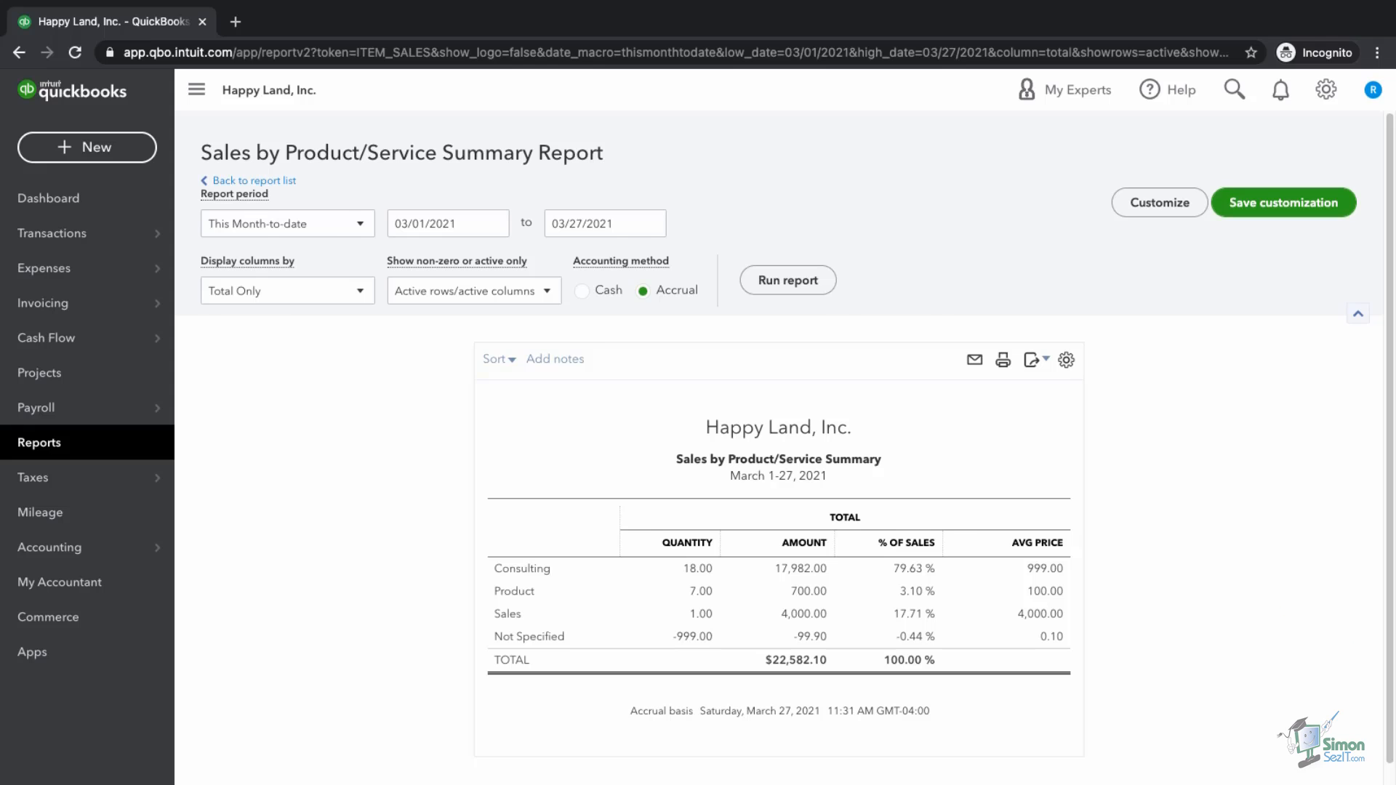
{"action": "scroll", "coordinate": [849, 640], "scroll_direction": "down", "scroll_amount": 1}
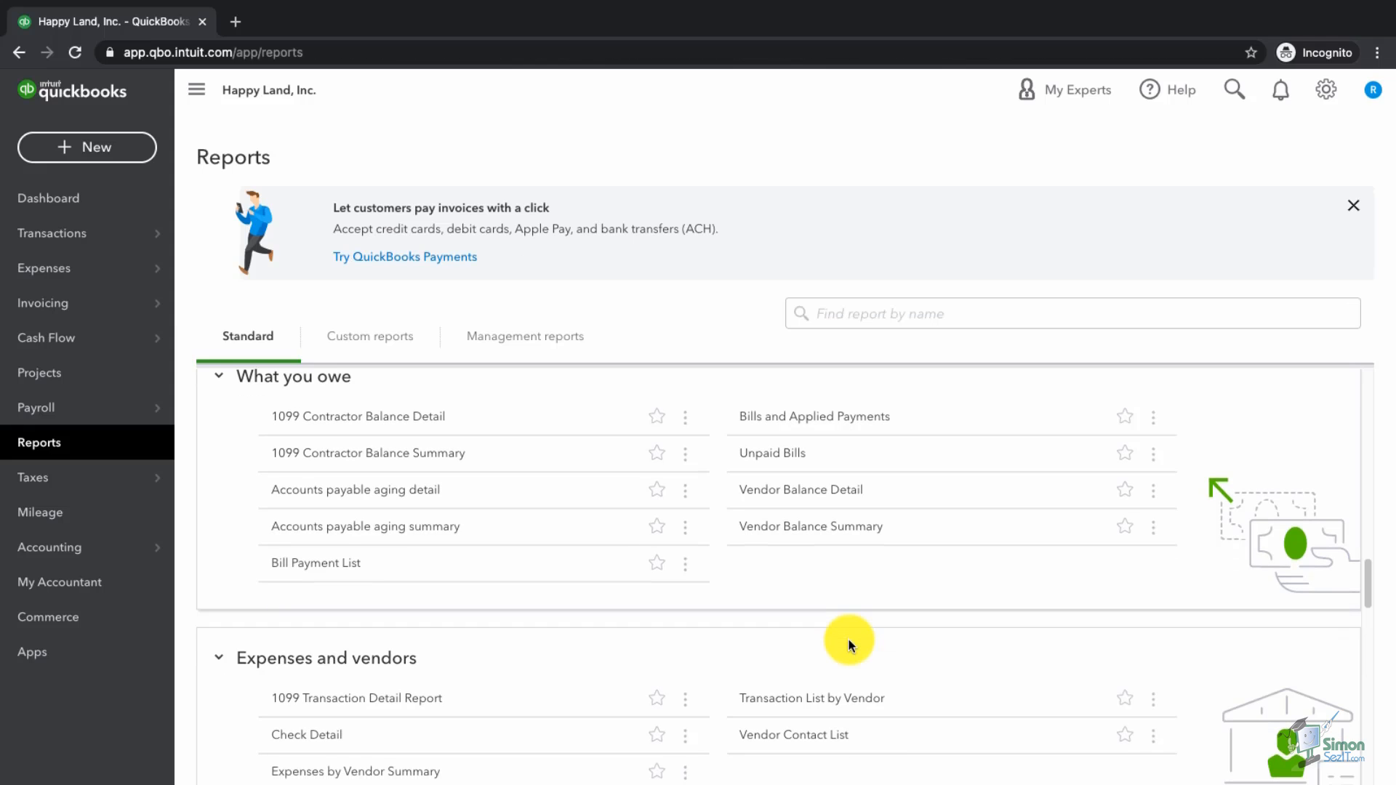
{"action": "scroll", "coordinate": [849, 644], "scroll_direction": "down", "scroll_amount": 1}
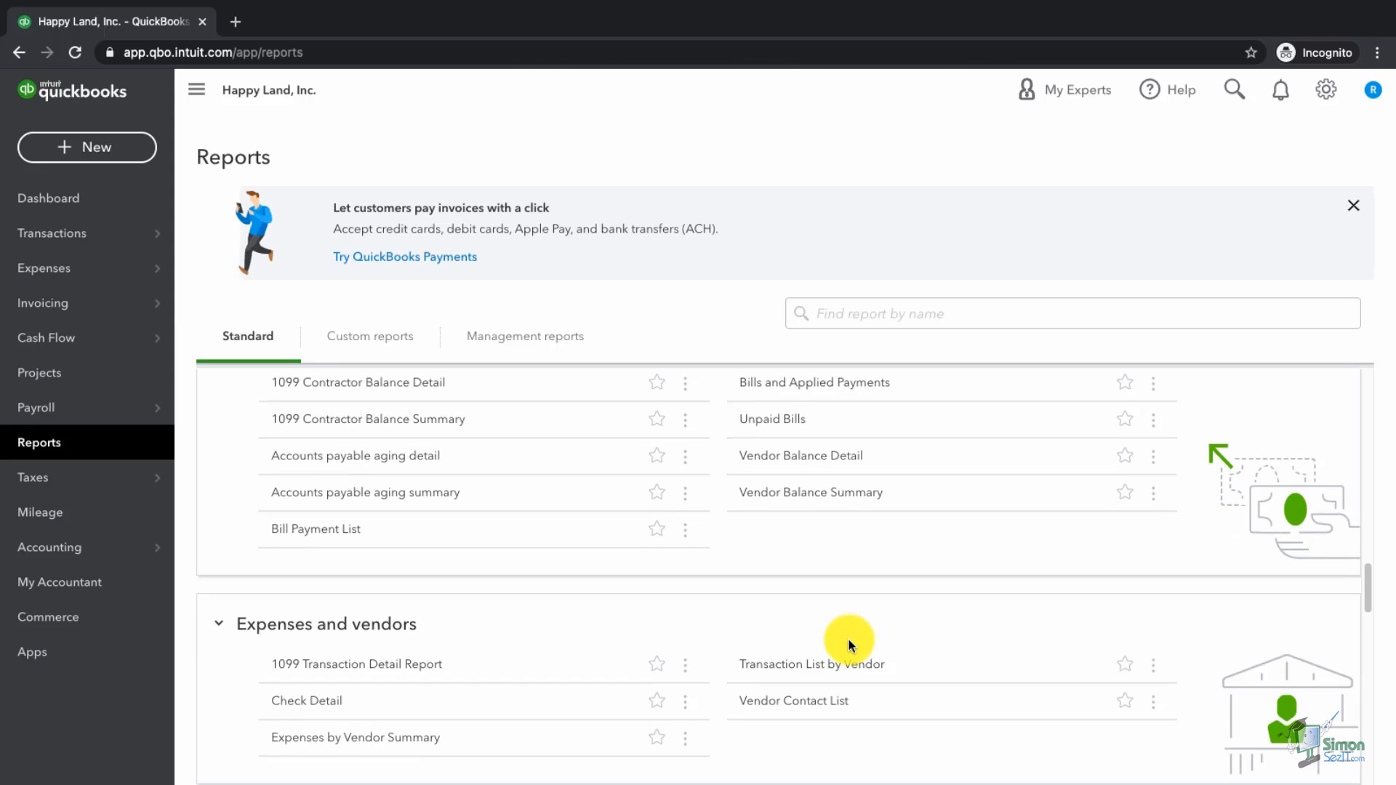
{"action": "scroll", "coordinate": [851, 645], "scroll_direction": "down", "scroll_amount": 1}
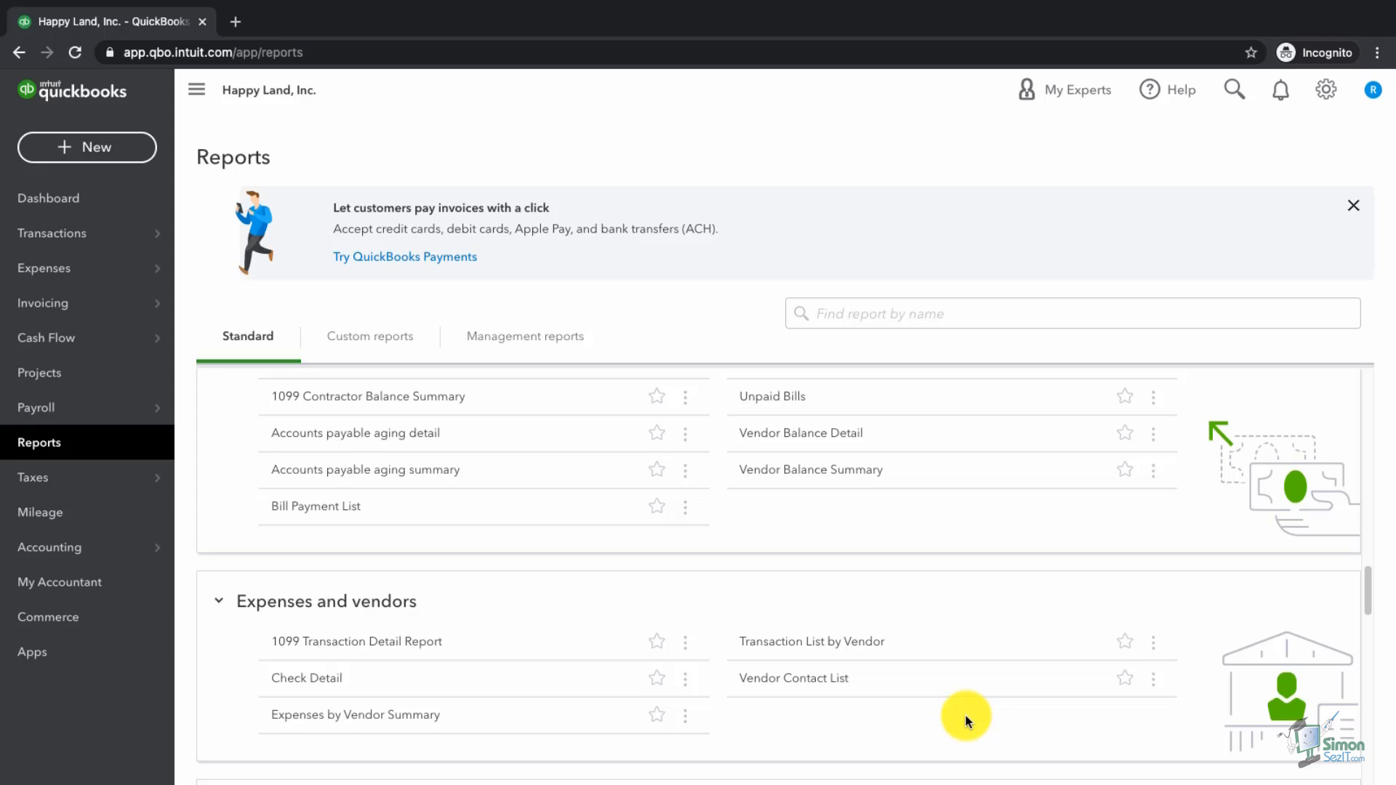
{"action": "scroll", "coordinate": [938, 713], "scroll_direction": "up", "scroll_amount": 3}
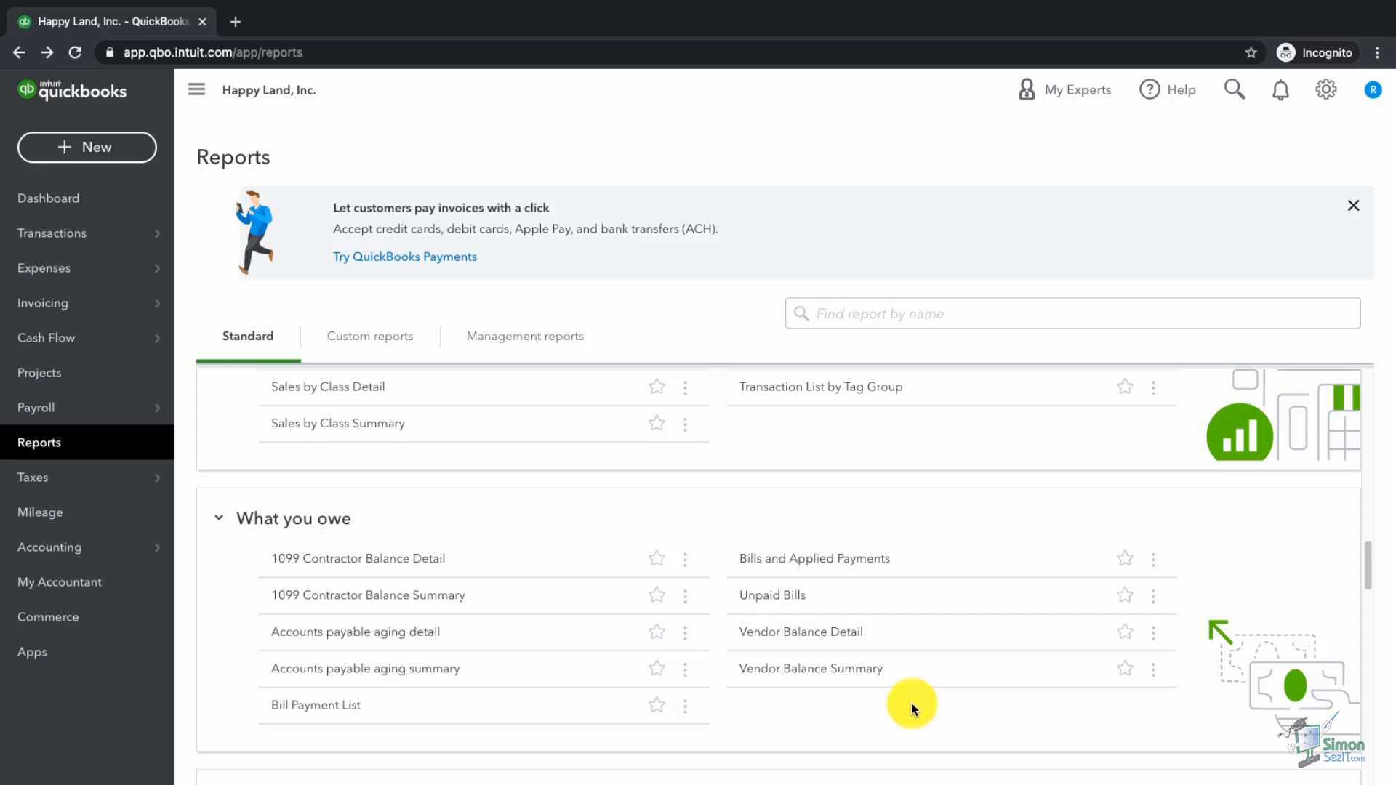
{"action": "scroll", "coordinate": [888, 672], "scroll_direction": "down", "scroll_amount": 5}
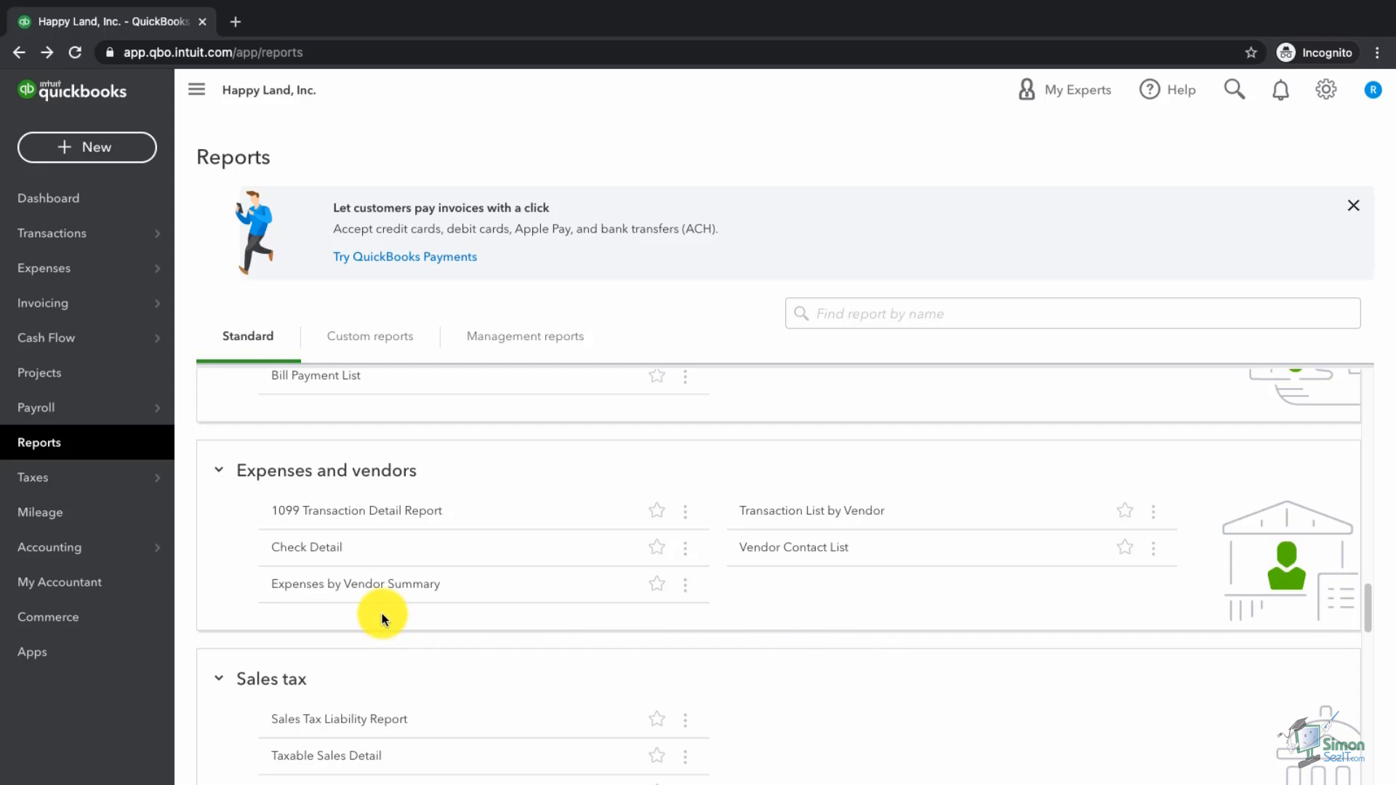
Step: Sort Expenses by Vendor Summary by total descending and drill into the Not Specified -10,000.00 Office expenses deposit
{"action": "left_click", "coordinate": [330, 587]}
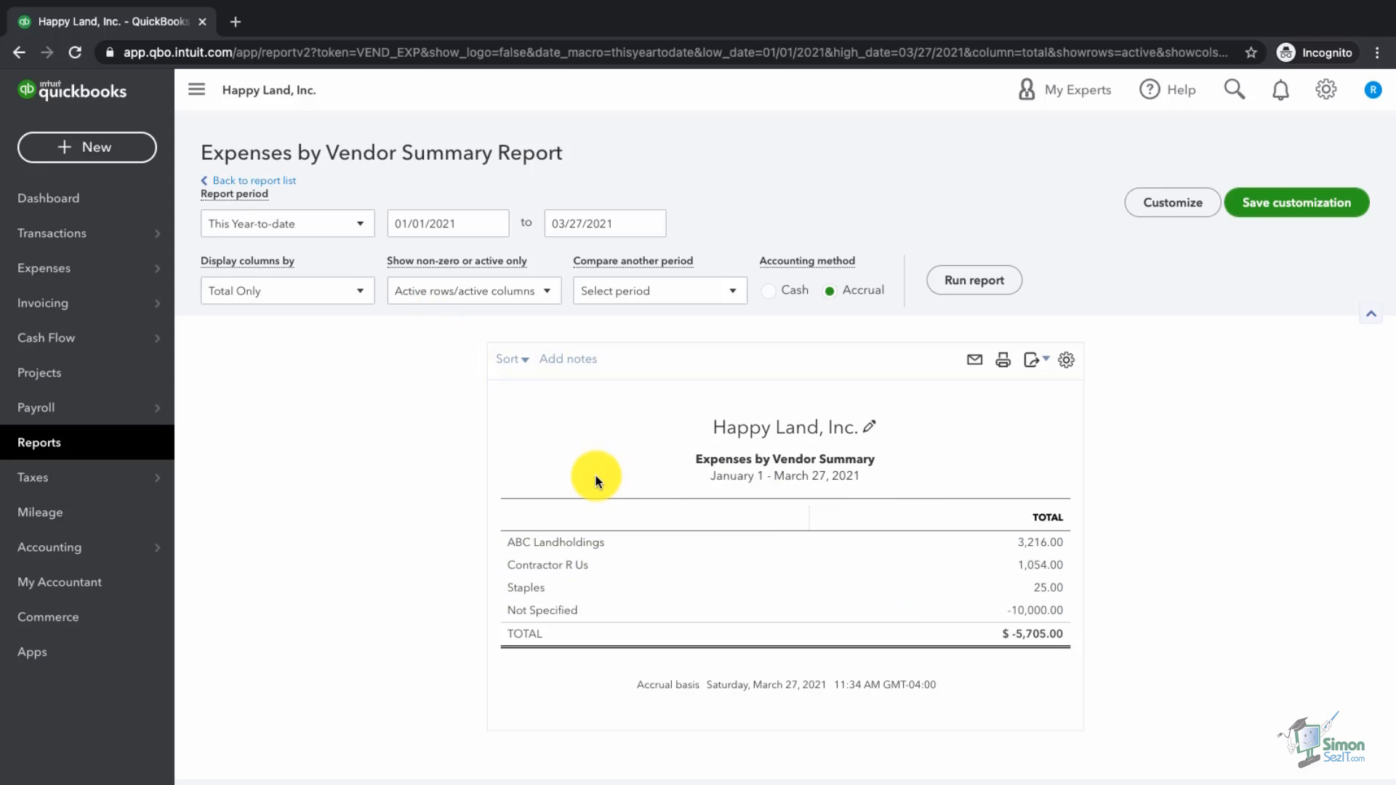
{"action": "left_click", "coordinate": [522, 372]}
{"action": "left_click", "coordinate": [523, 447]}
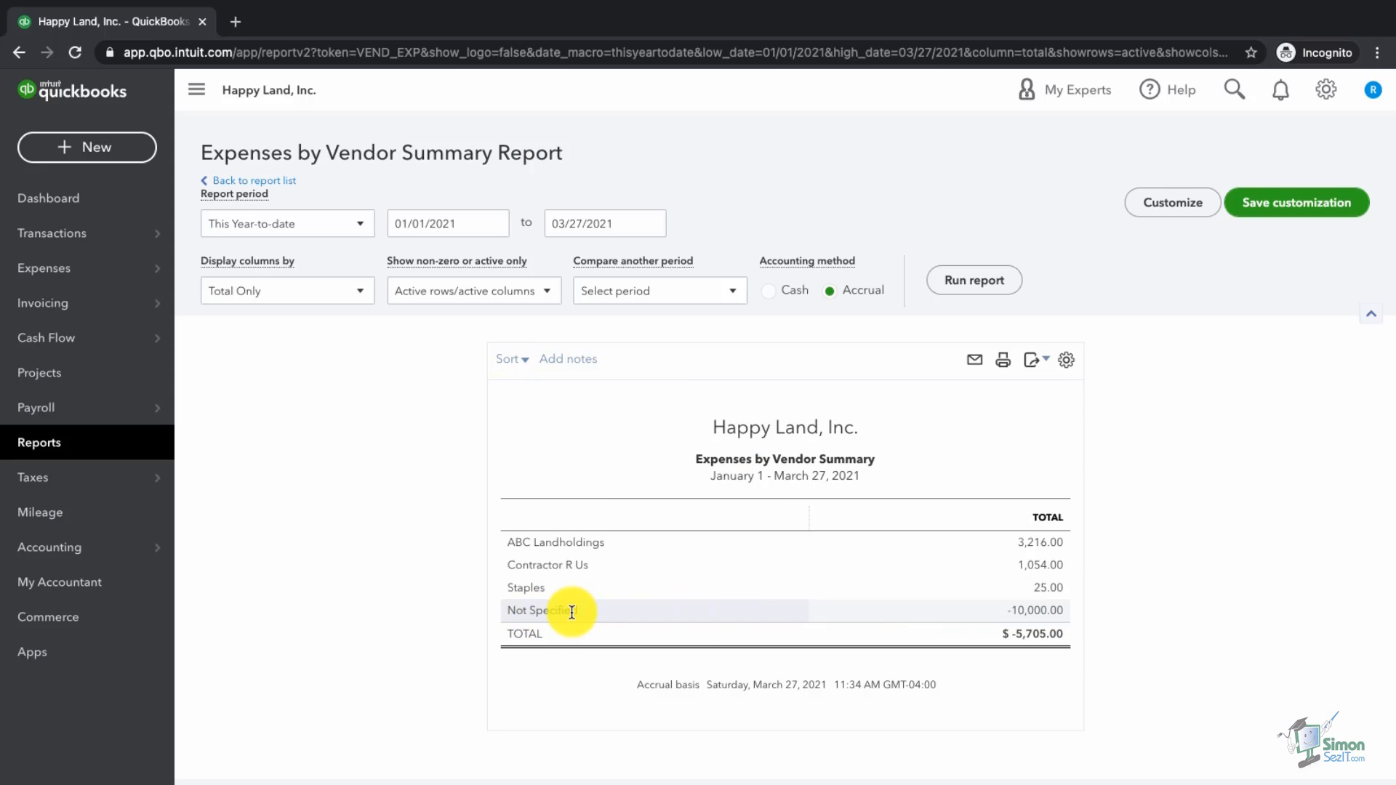
{"action": "left_click", "coordinate": [1036, 612]}
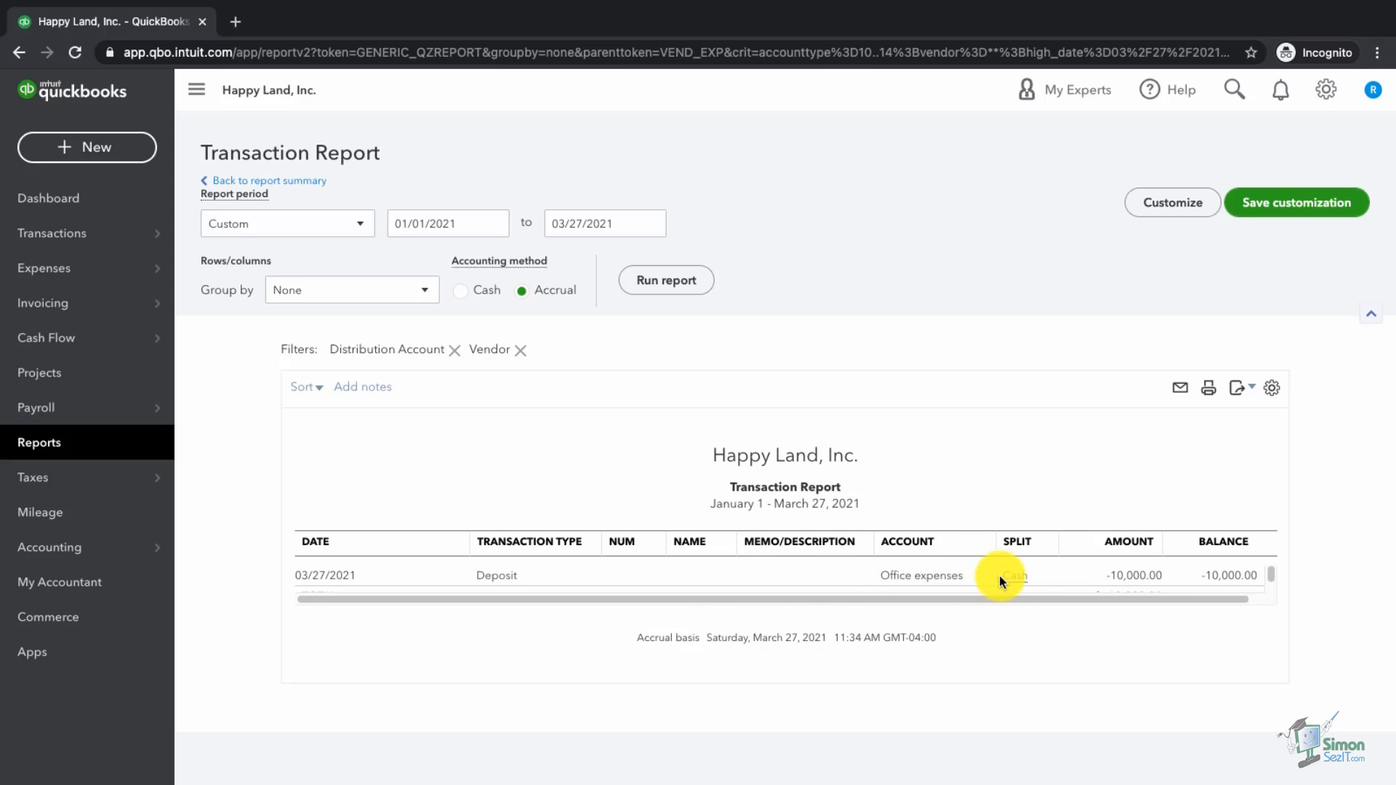
{"action": "left_click", "coordinate": [1135, 578]}
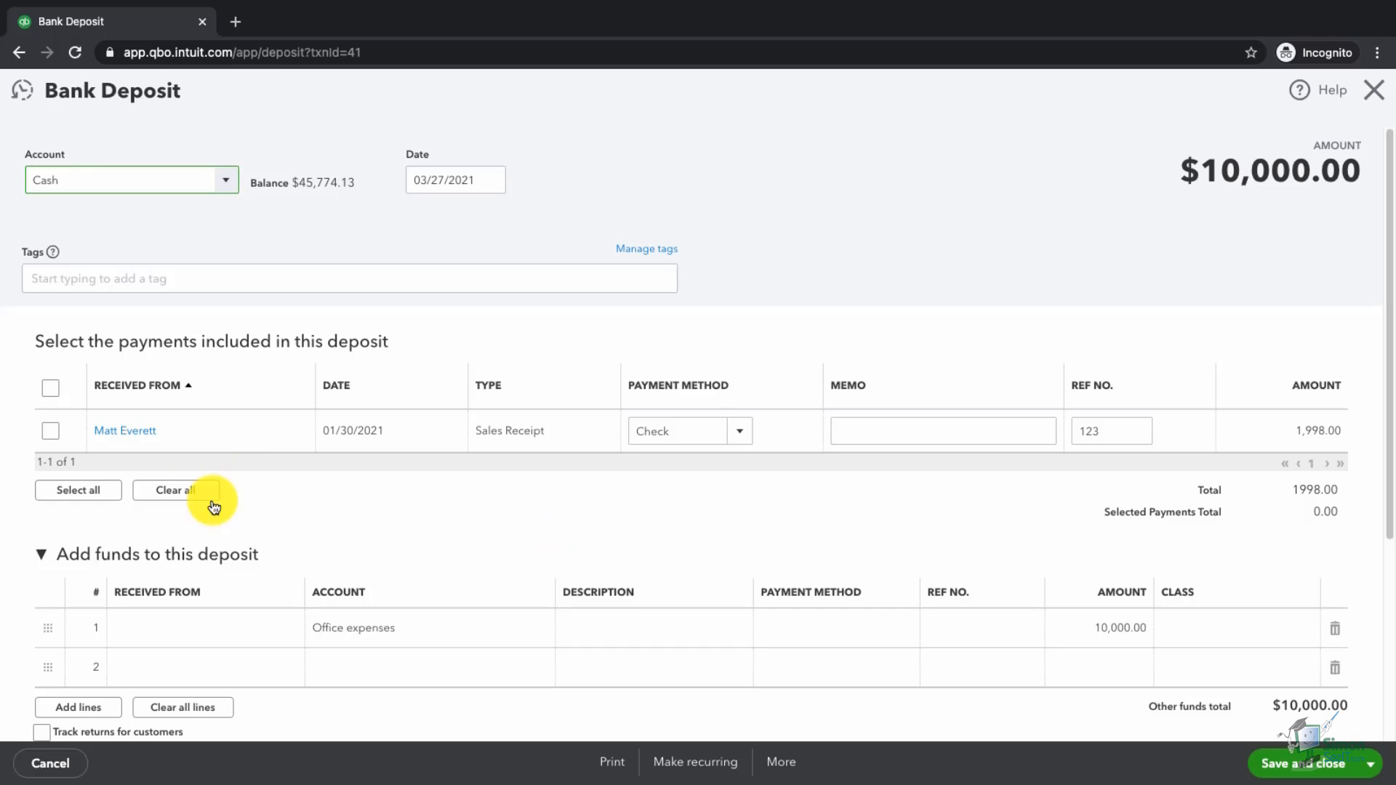
Step: Set Received From on the $10,000.00 deposit's first line to Staples and save it
{"action": "left_click", "coordinate": [220, 631]}
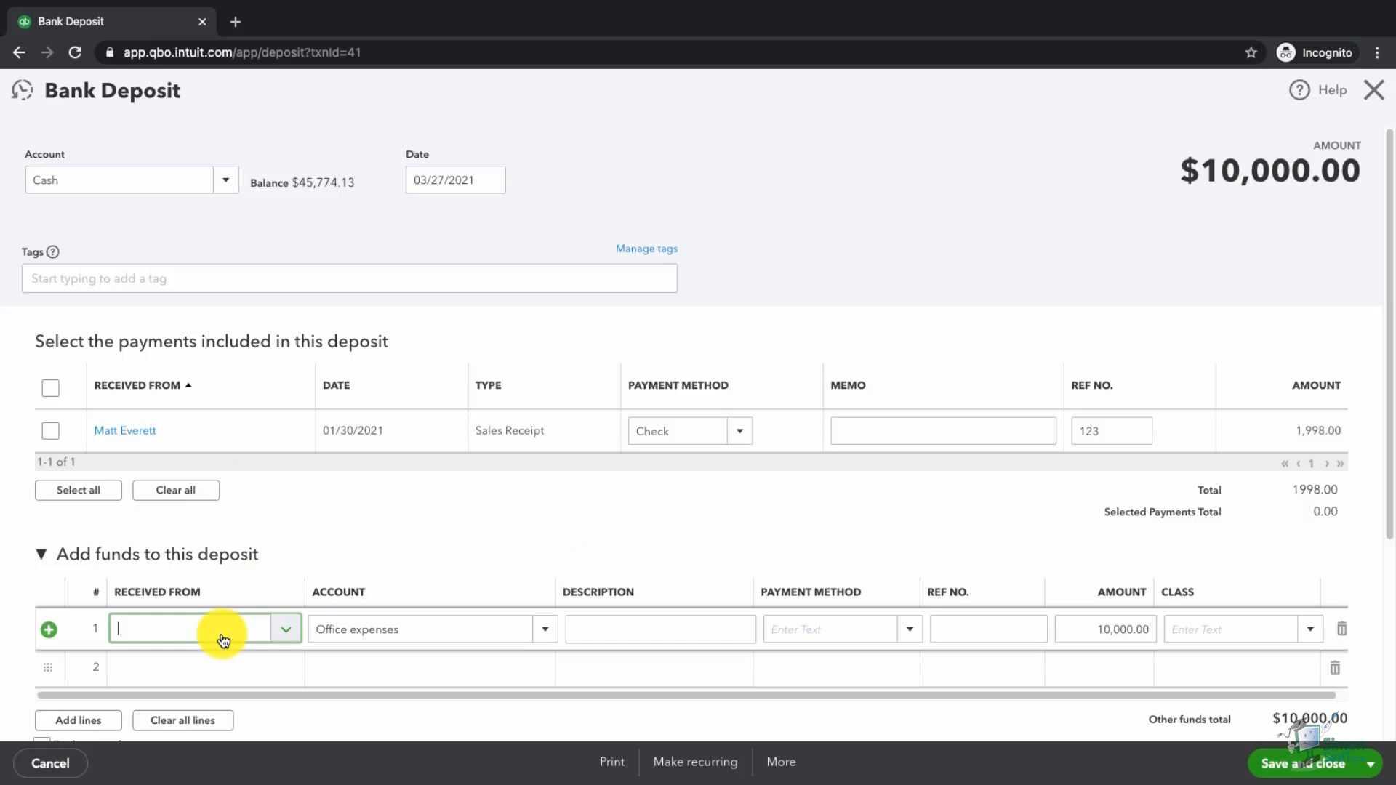
{"action": "type", "text": "a"}
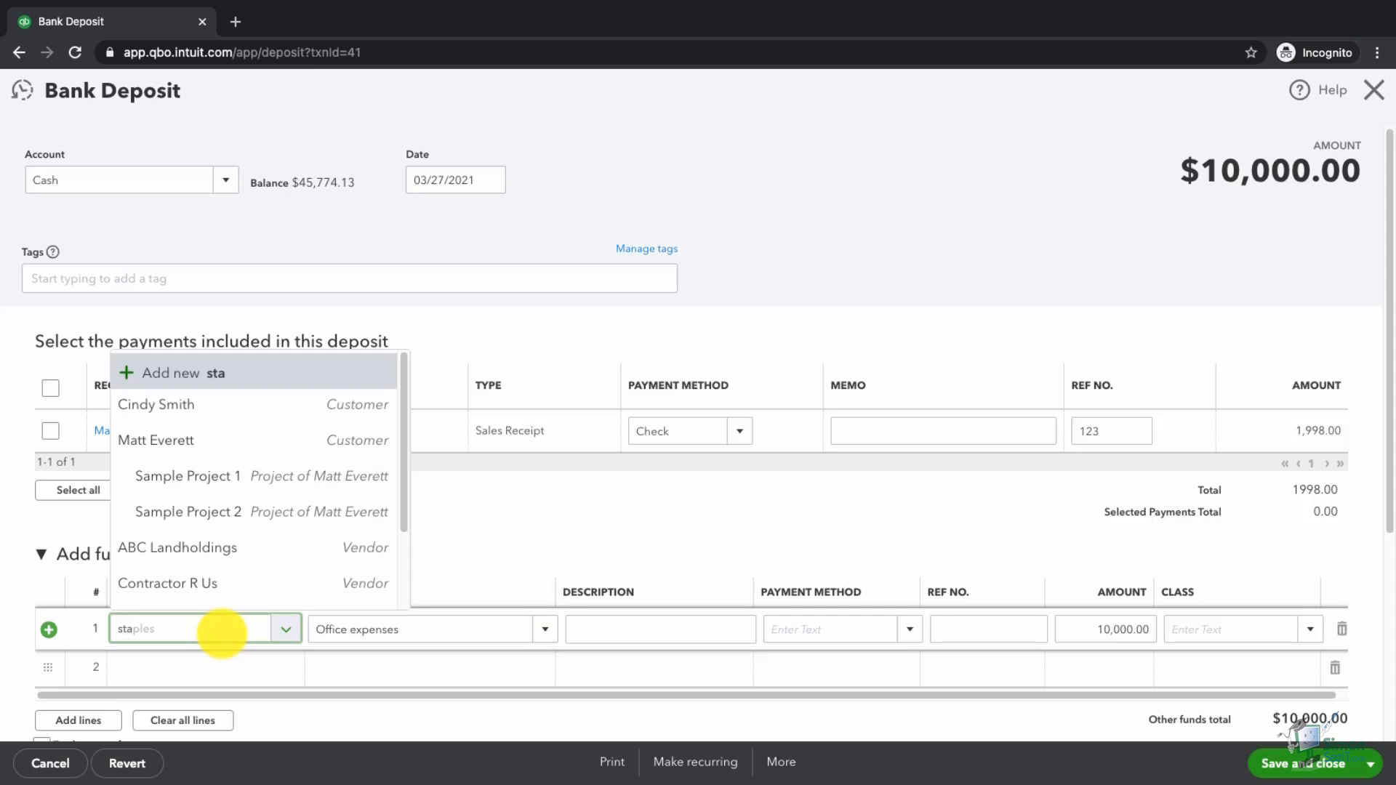
{"action": "left_click", "coordinate": [209, 686]}
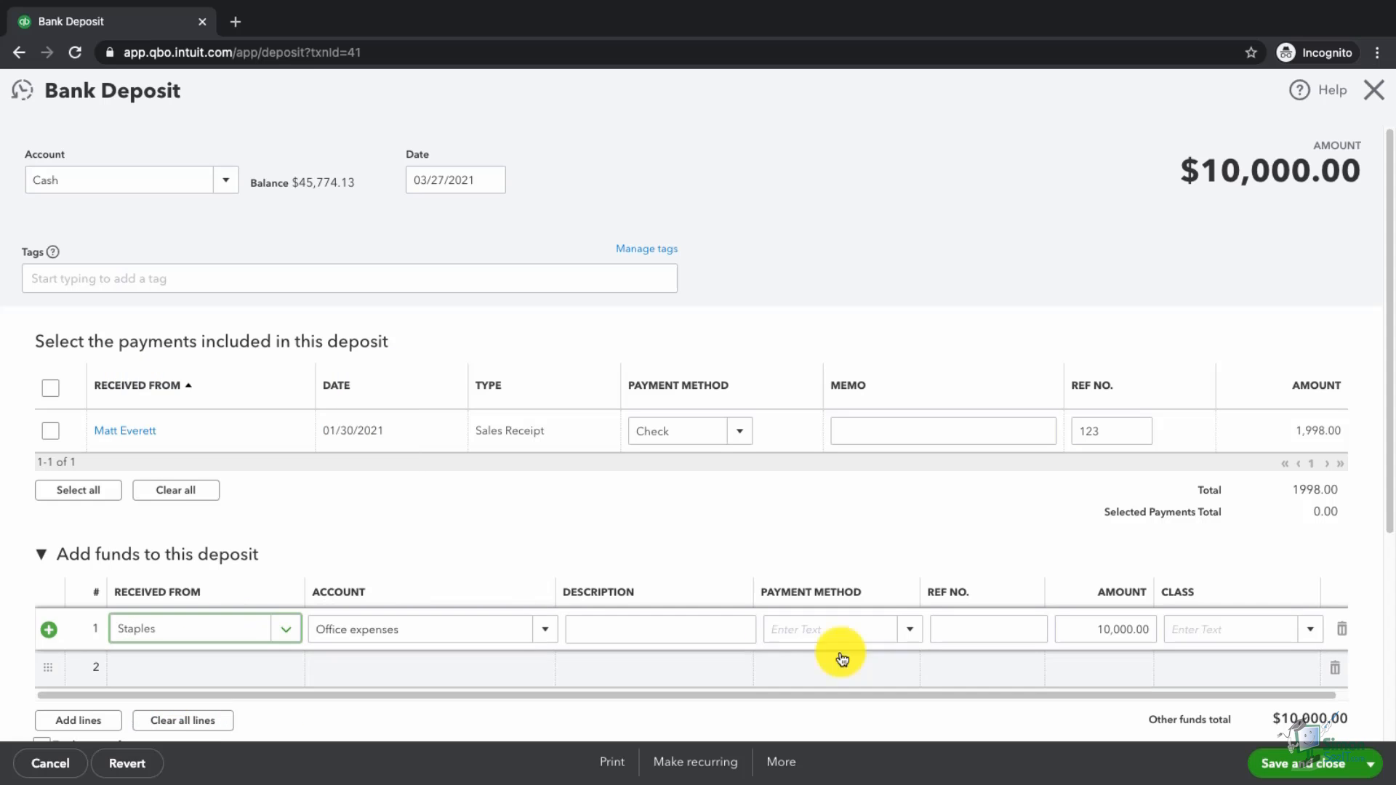
{"action": "left_click", "coordinate": [1291, 769]}
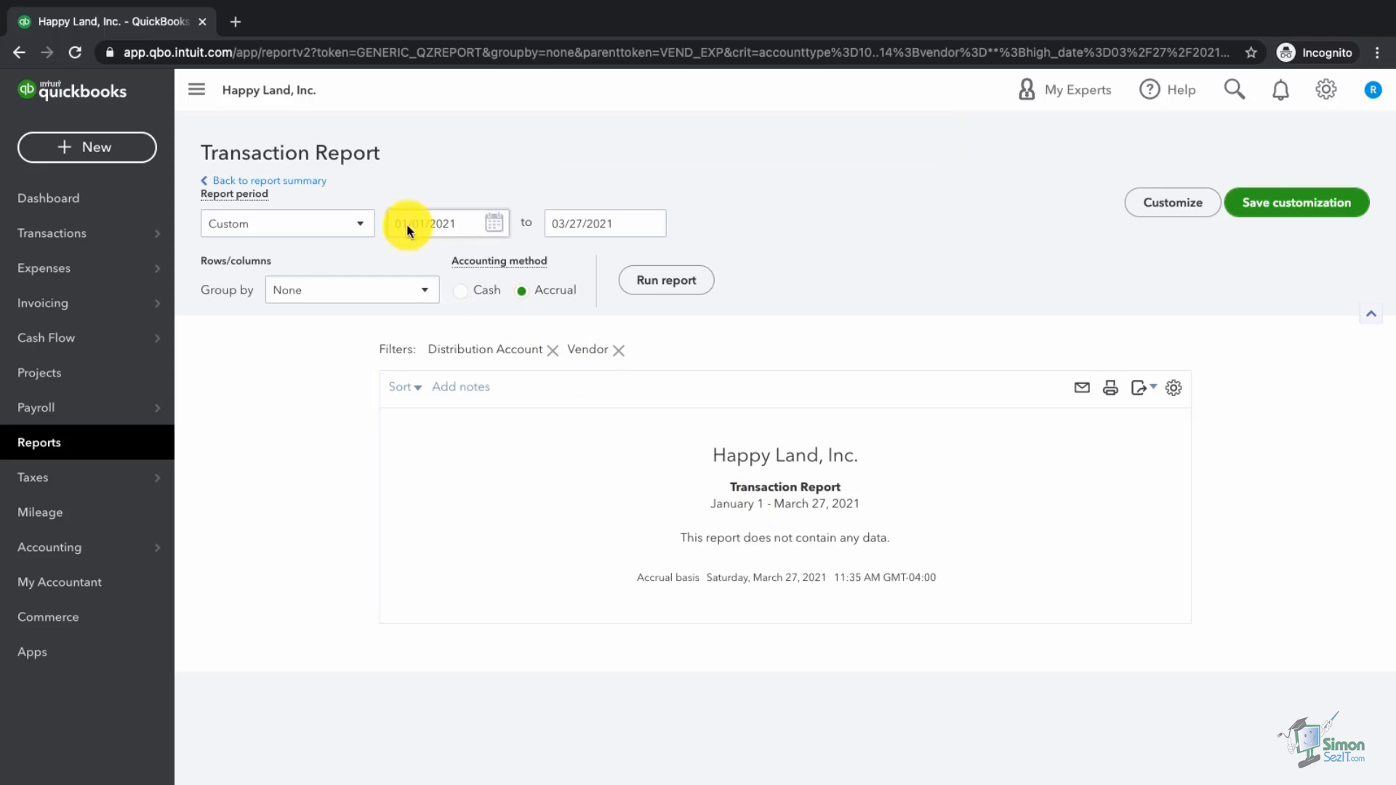
Step: Return to Expenses by Vendor Summary and drill into Staples' -9,975.00 total
{"action": "left_click", "coordinate": [303, 181]}
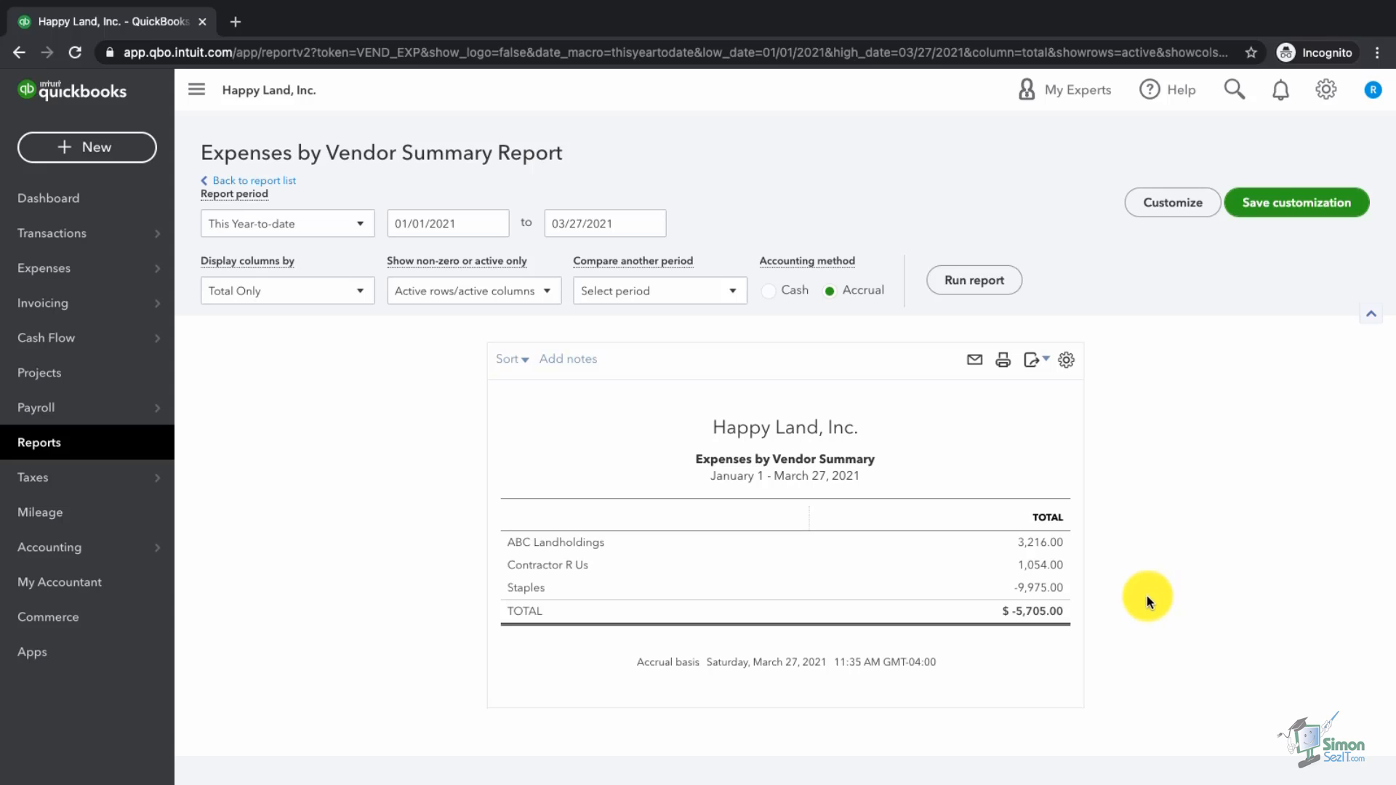
{"action": "left_click", "coordinate": [1040, 591]}
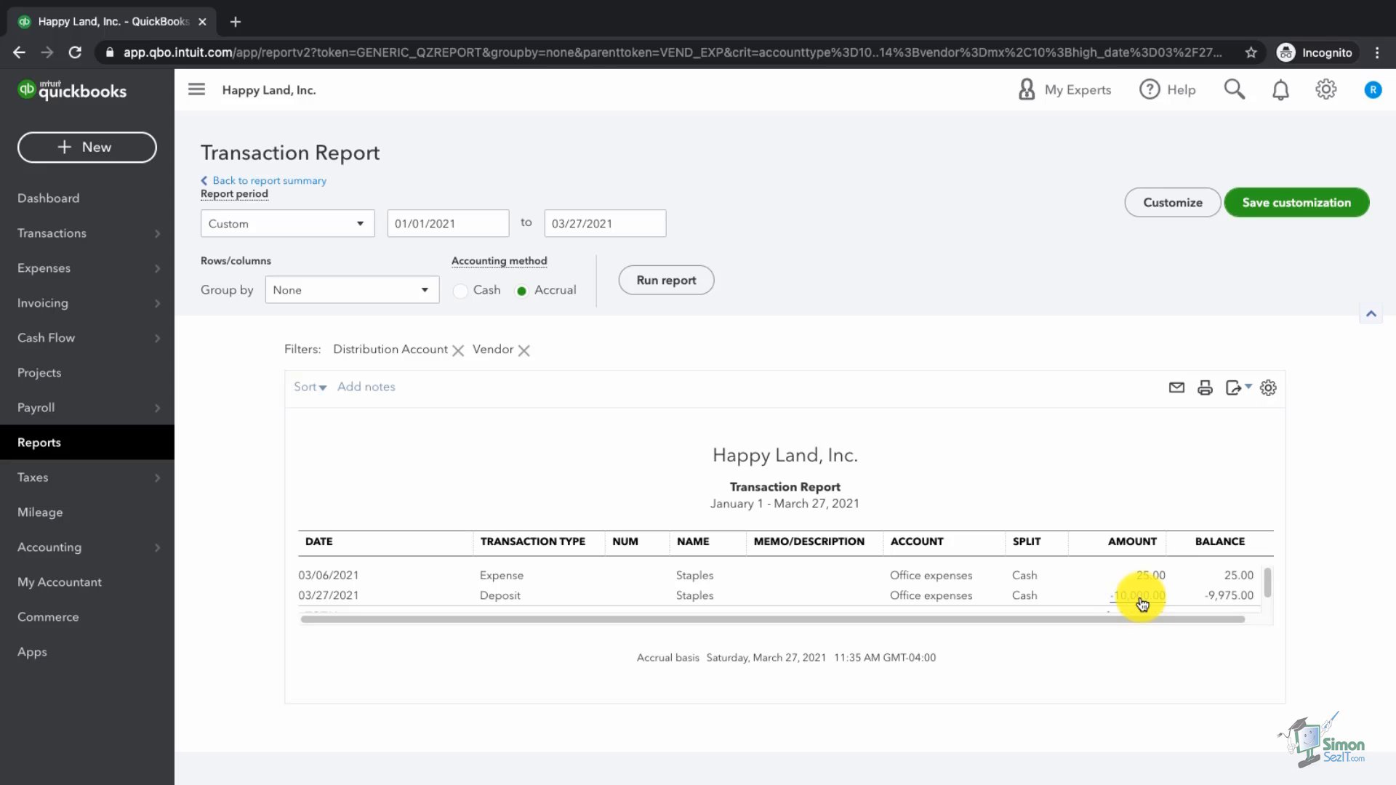
Step: Scroll the Reports page down to the Employees and For my accountant sections
{"action": "scroll", "coordinate": [596, 598], "scroll_direction": "down", "scroll_amount": 2}
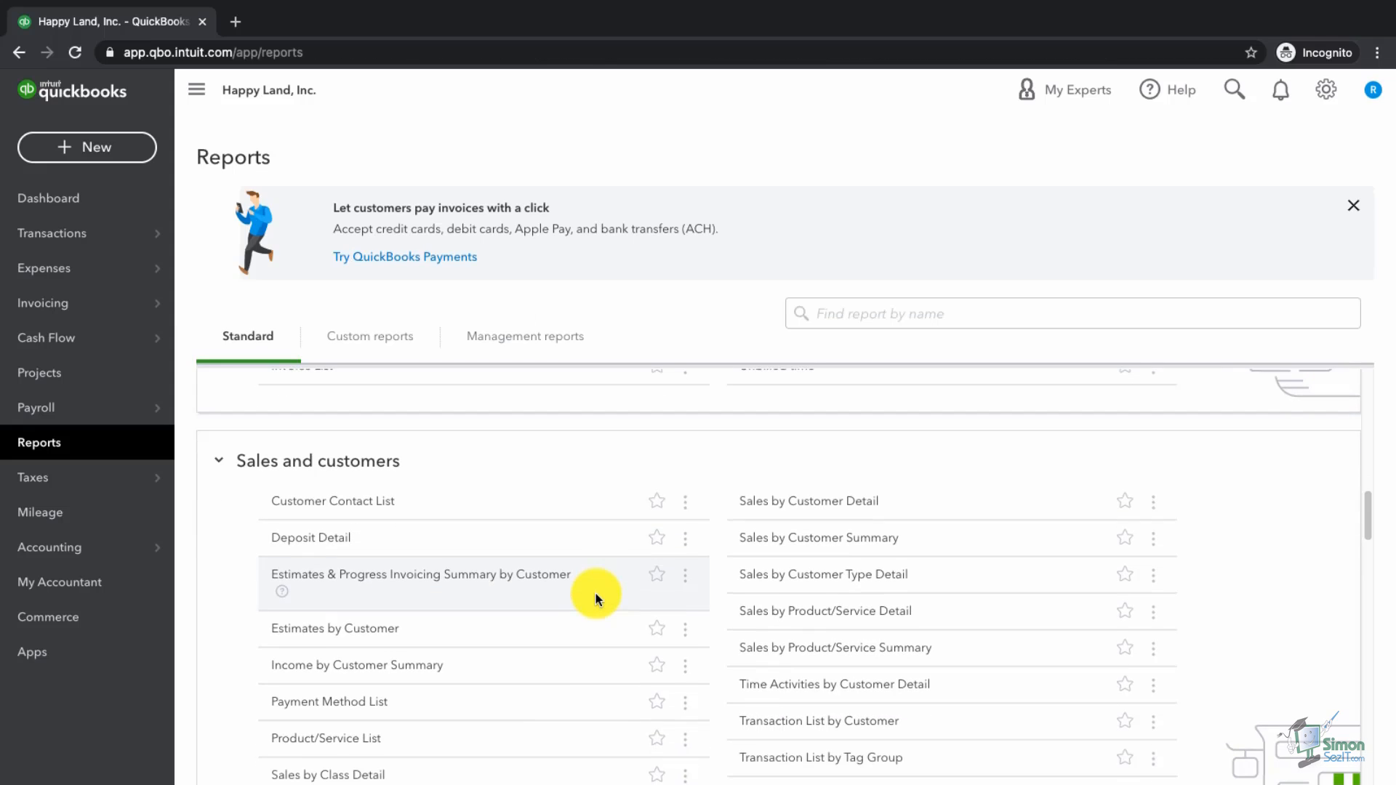
{"action": "scroll", "coordinate": [596, 598], "scroll_direction": "down", "scroll_amount": 1}
{"action": "scroll", "coordinate": [596, 598], "scroll_direction": "down", "scroll_amount": 3}
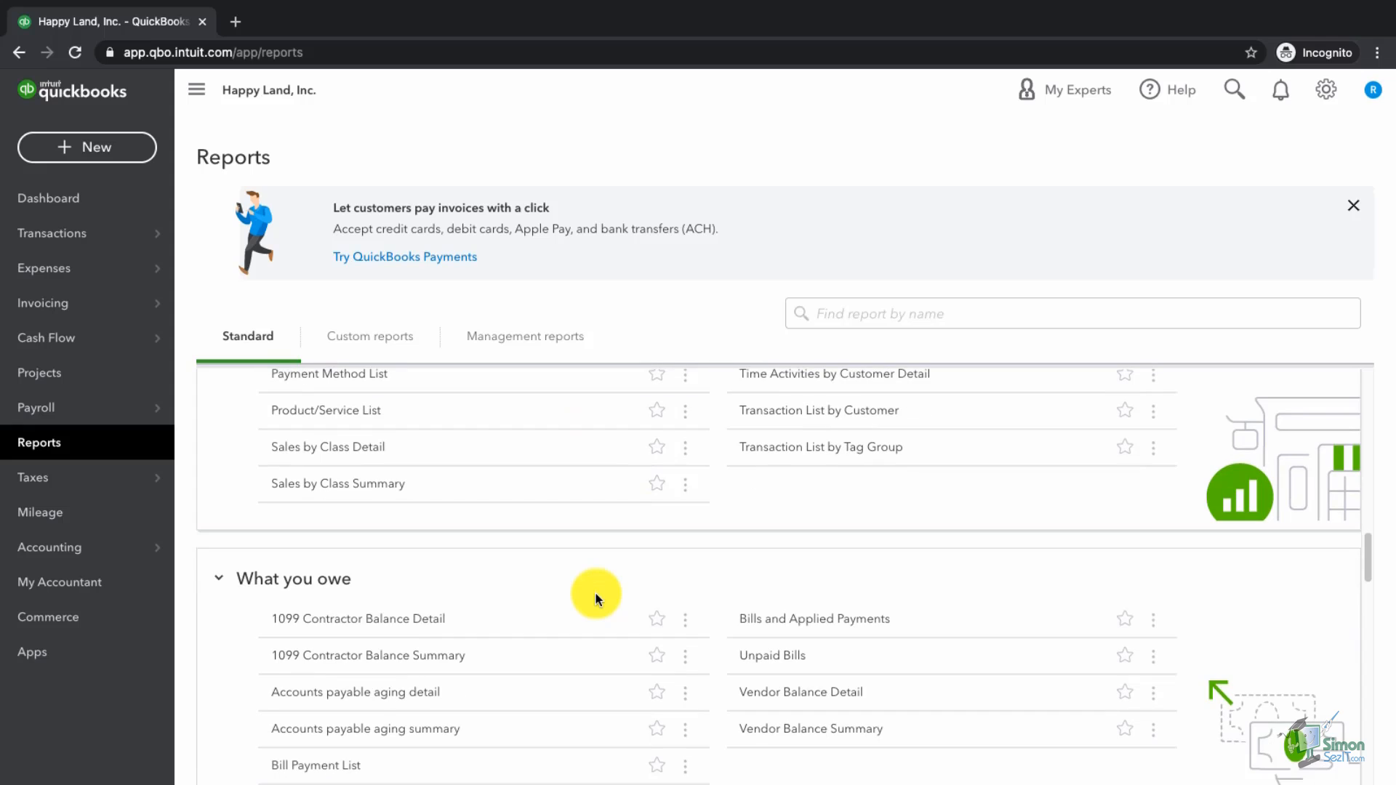
{"action": "scroll", "coordinate": [596, 598], "scroll_direction": "down", "scroll_amount": 1}
{"action": "scroll", "coordinate": [596, 597], "scroll_direction": "down", "scroll_amount": 1}
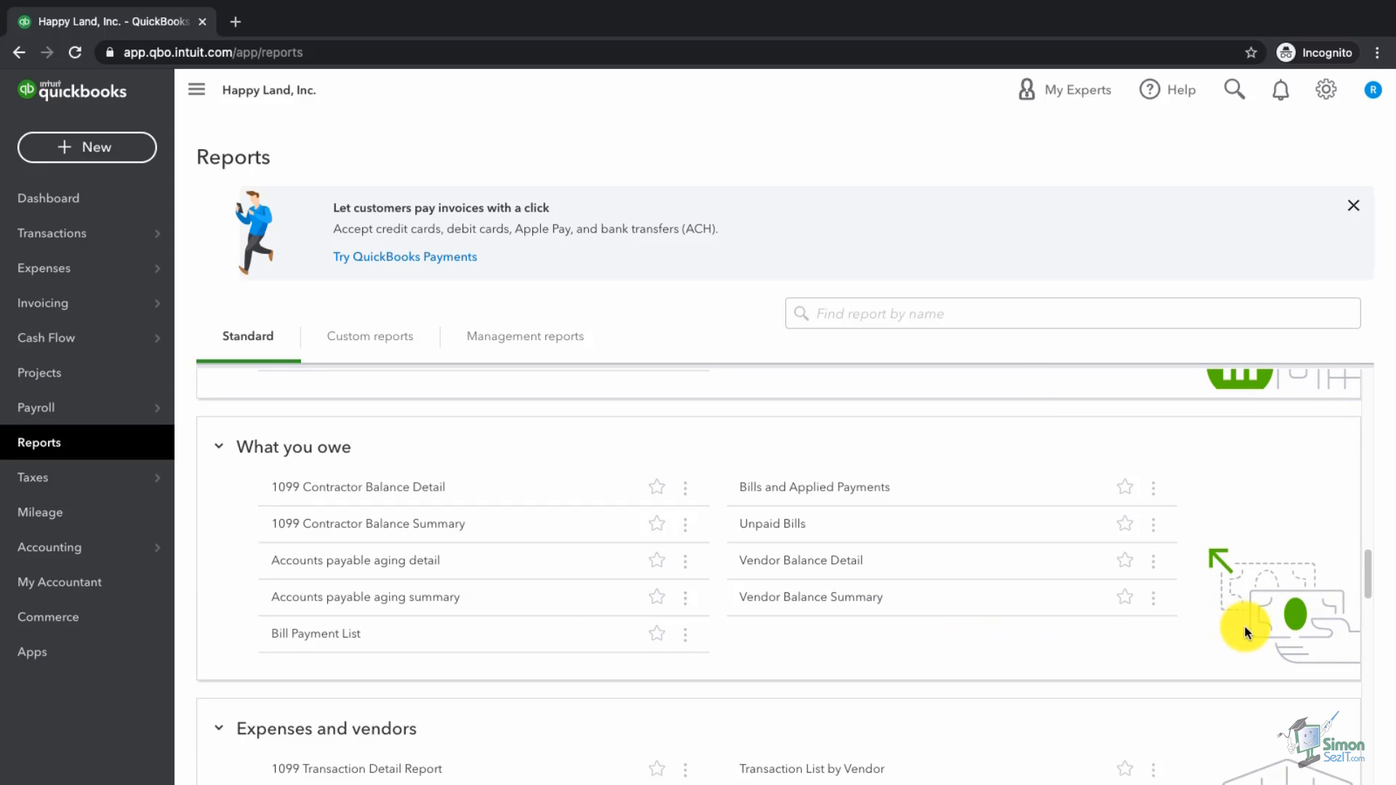
{"action": "scroll", "coordinate": [1245, 625], "scroll_direction": "down", "scroll_amount": 2}
{"action": "scroll", "coordinate": [1245, 625], "scroll_direction": "down", "scroll_amount": 4}
{"action": "scroll", "coordinate": [1245, 625], "scroll_direction": "down", "scroll_amount": 2}
{"action": "scroll", "coordinate": [1244, 625], "scroll_direction": "down", "scroll_amount": 2}
{"action": "scroll", "coordinate": [1245, 625], "scroll_direction": "down", "scroll_amount": 2}
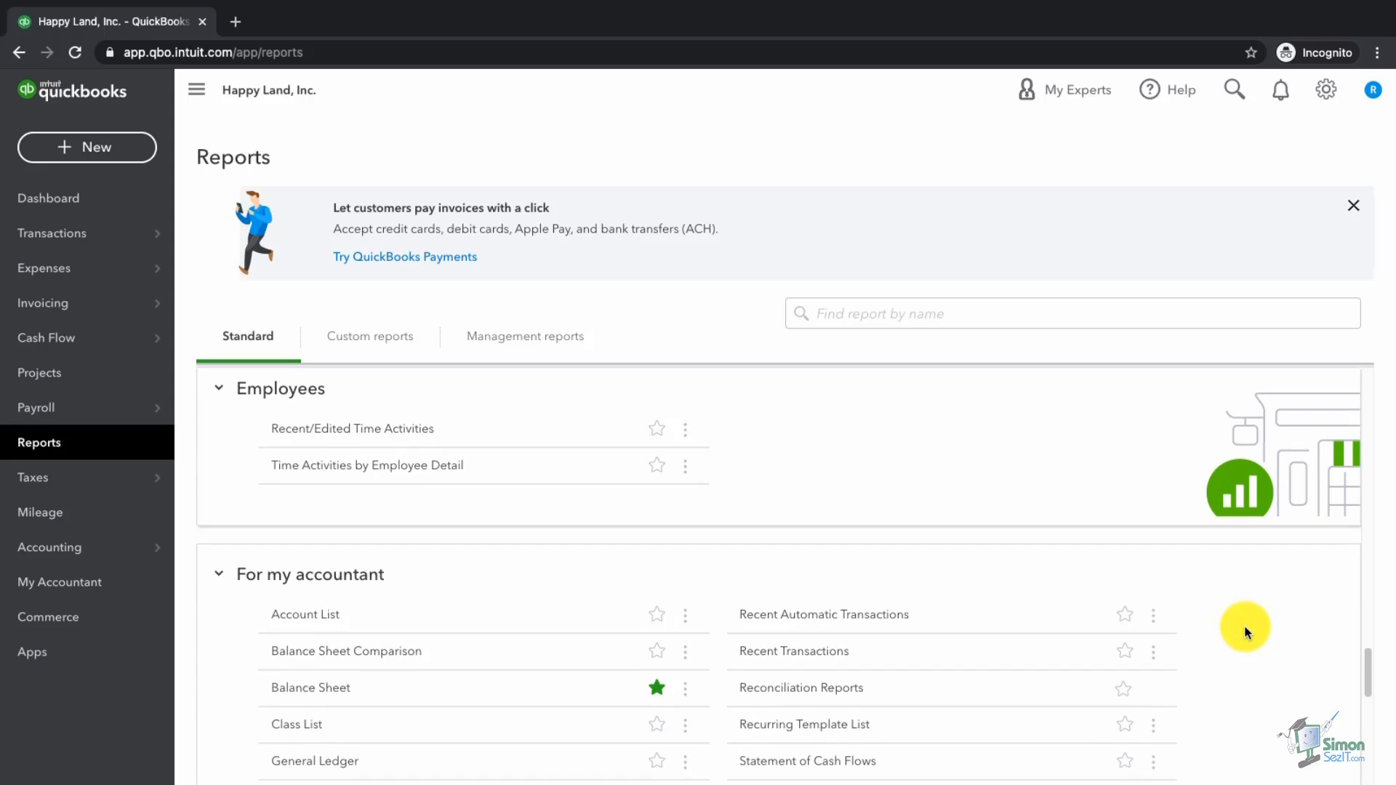